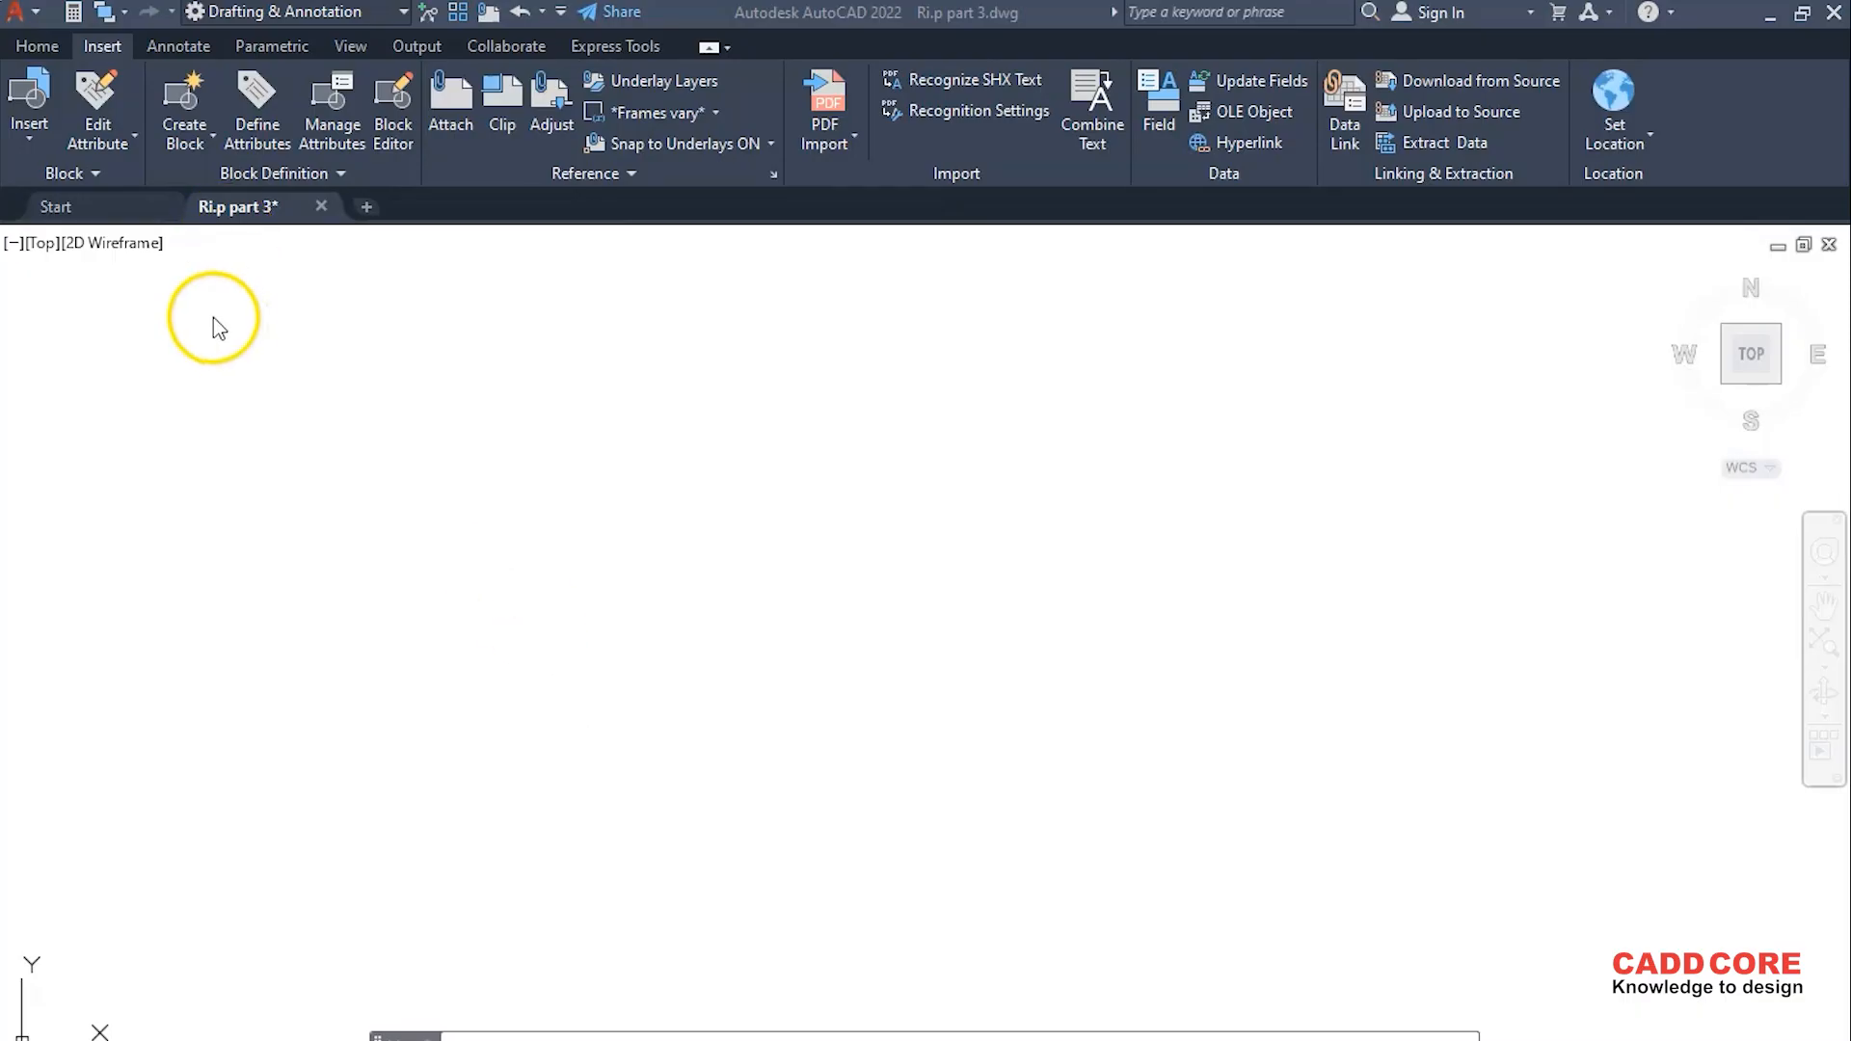
left_click(43, 45)
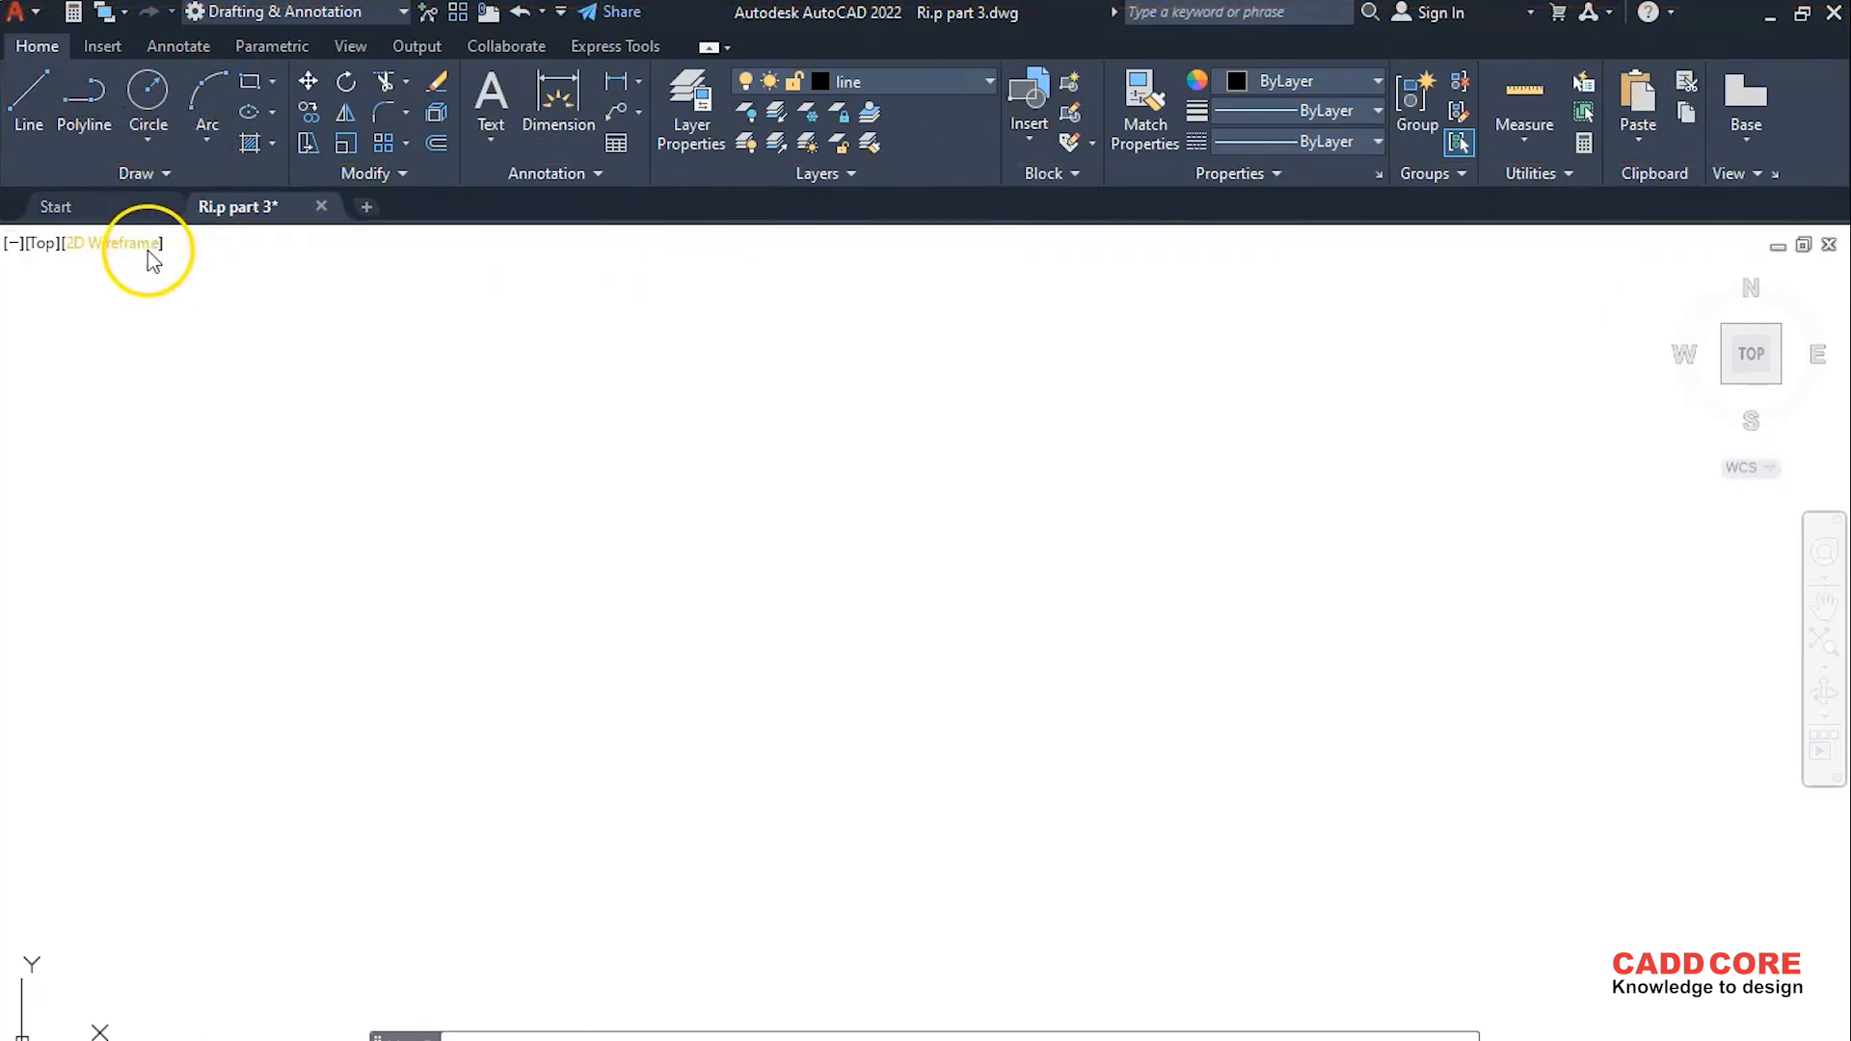
left_click(101, 50)
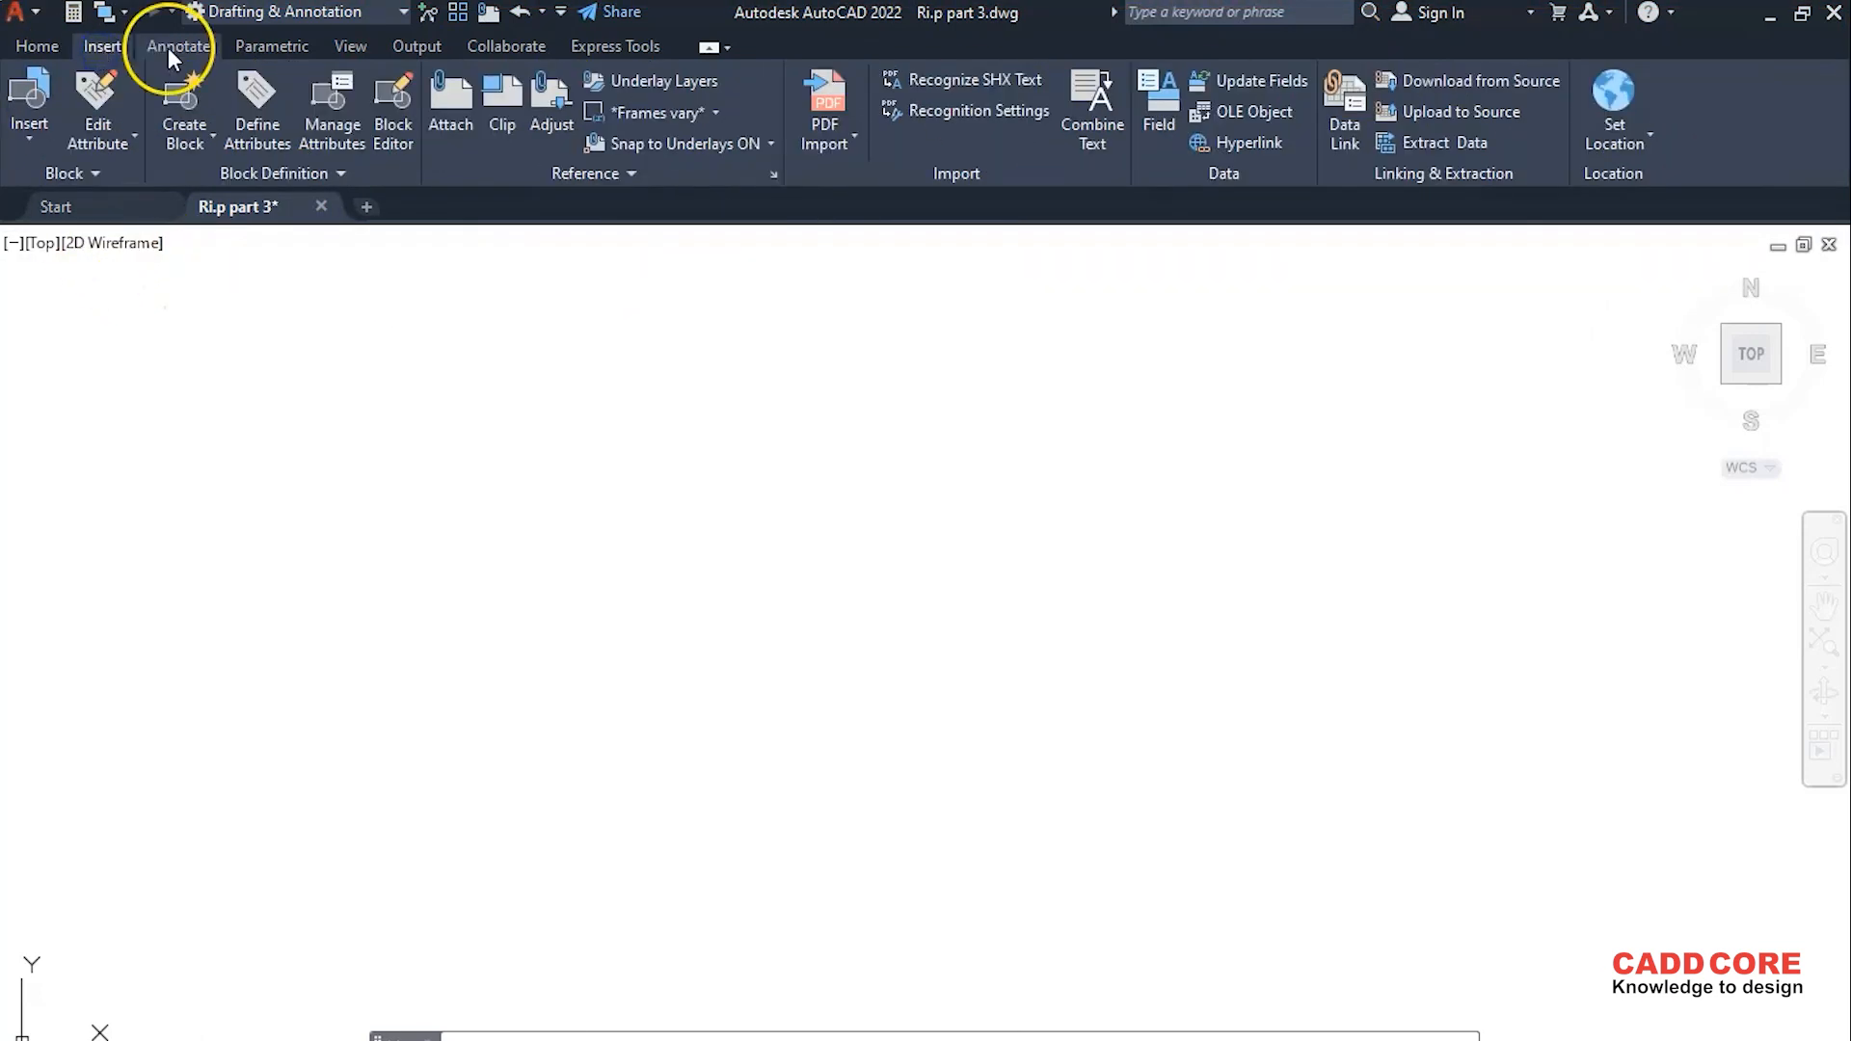
left_click(173, 47)
left_click(270, 46)
left_click(349, 46)
left_click(421, 47)
left_click(506, 46)
left_click(101, 46)
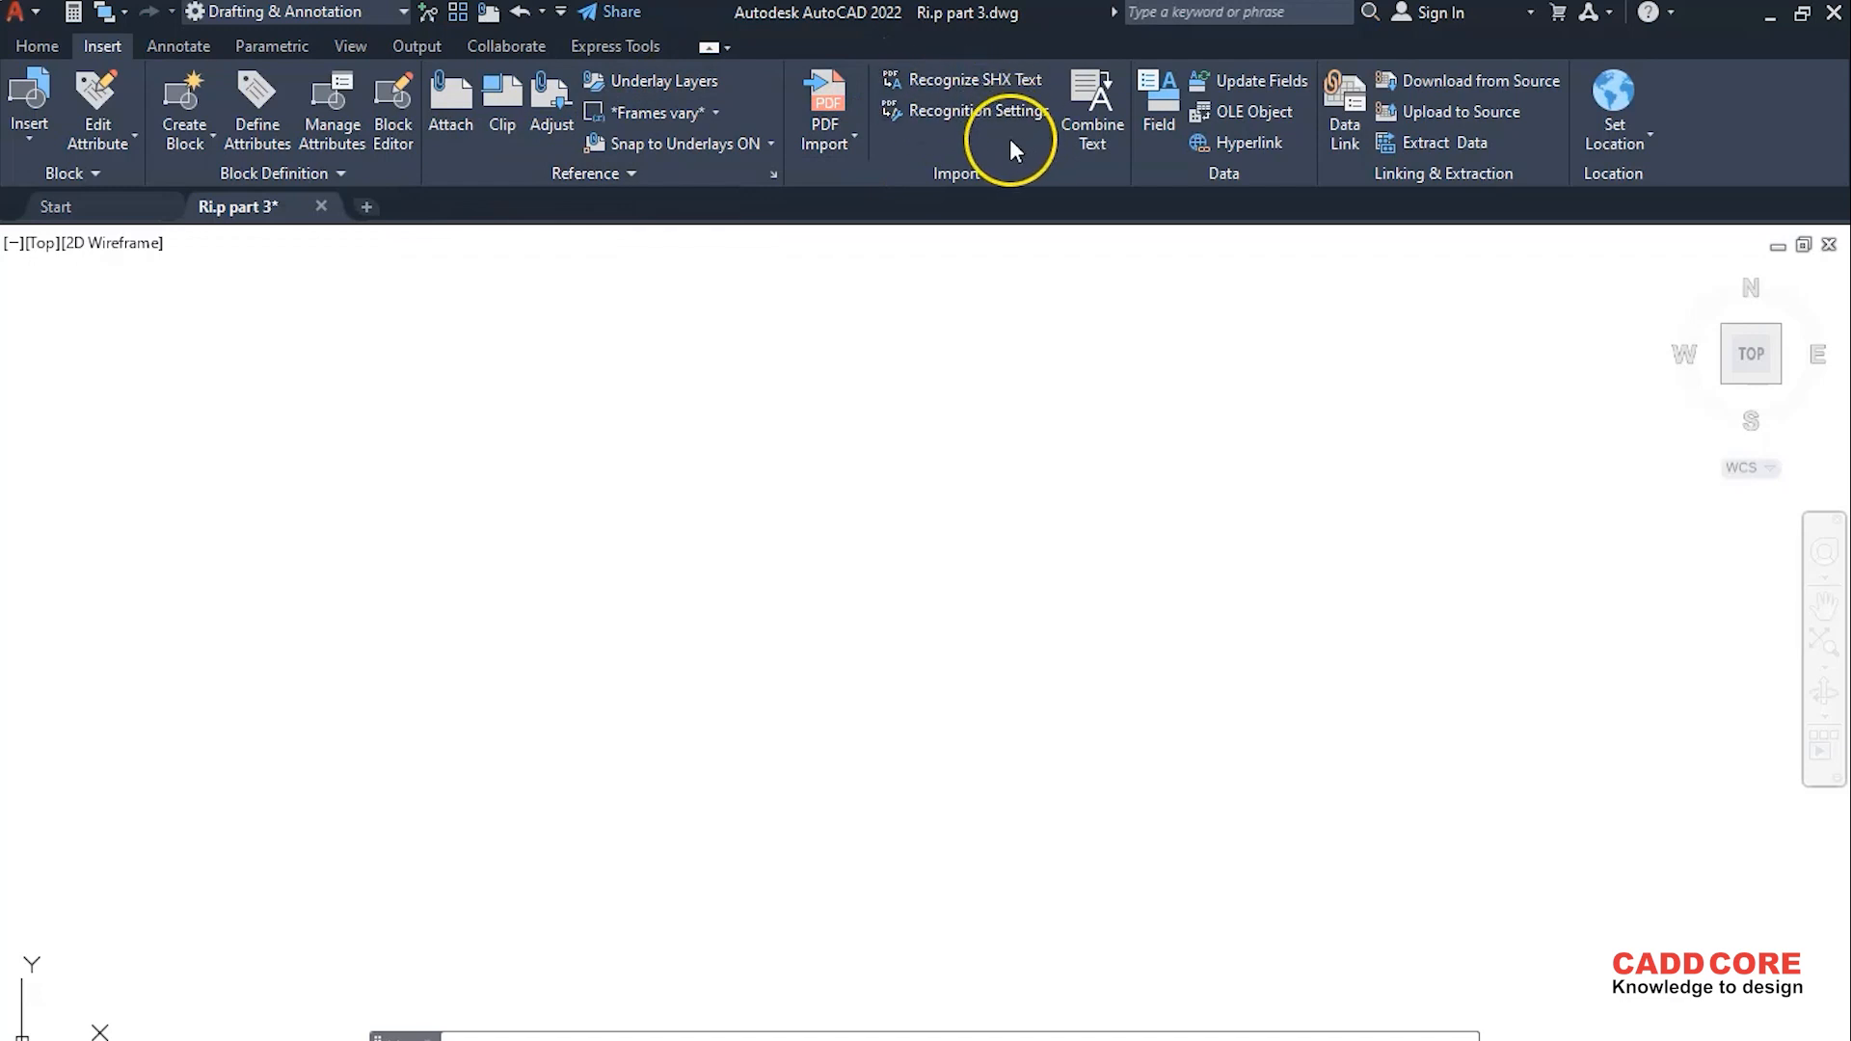
left_click(90, 1040)
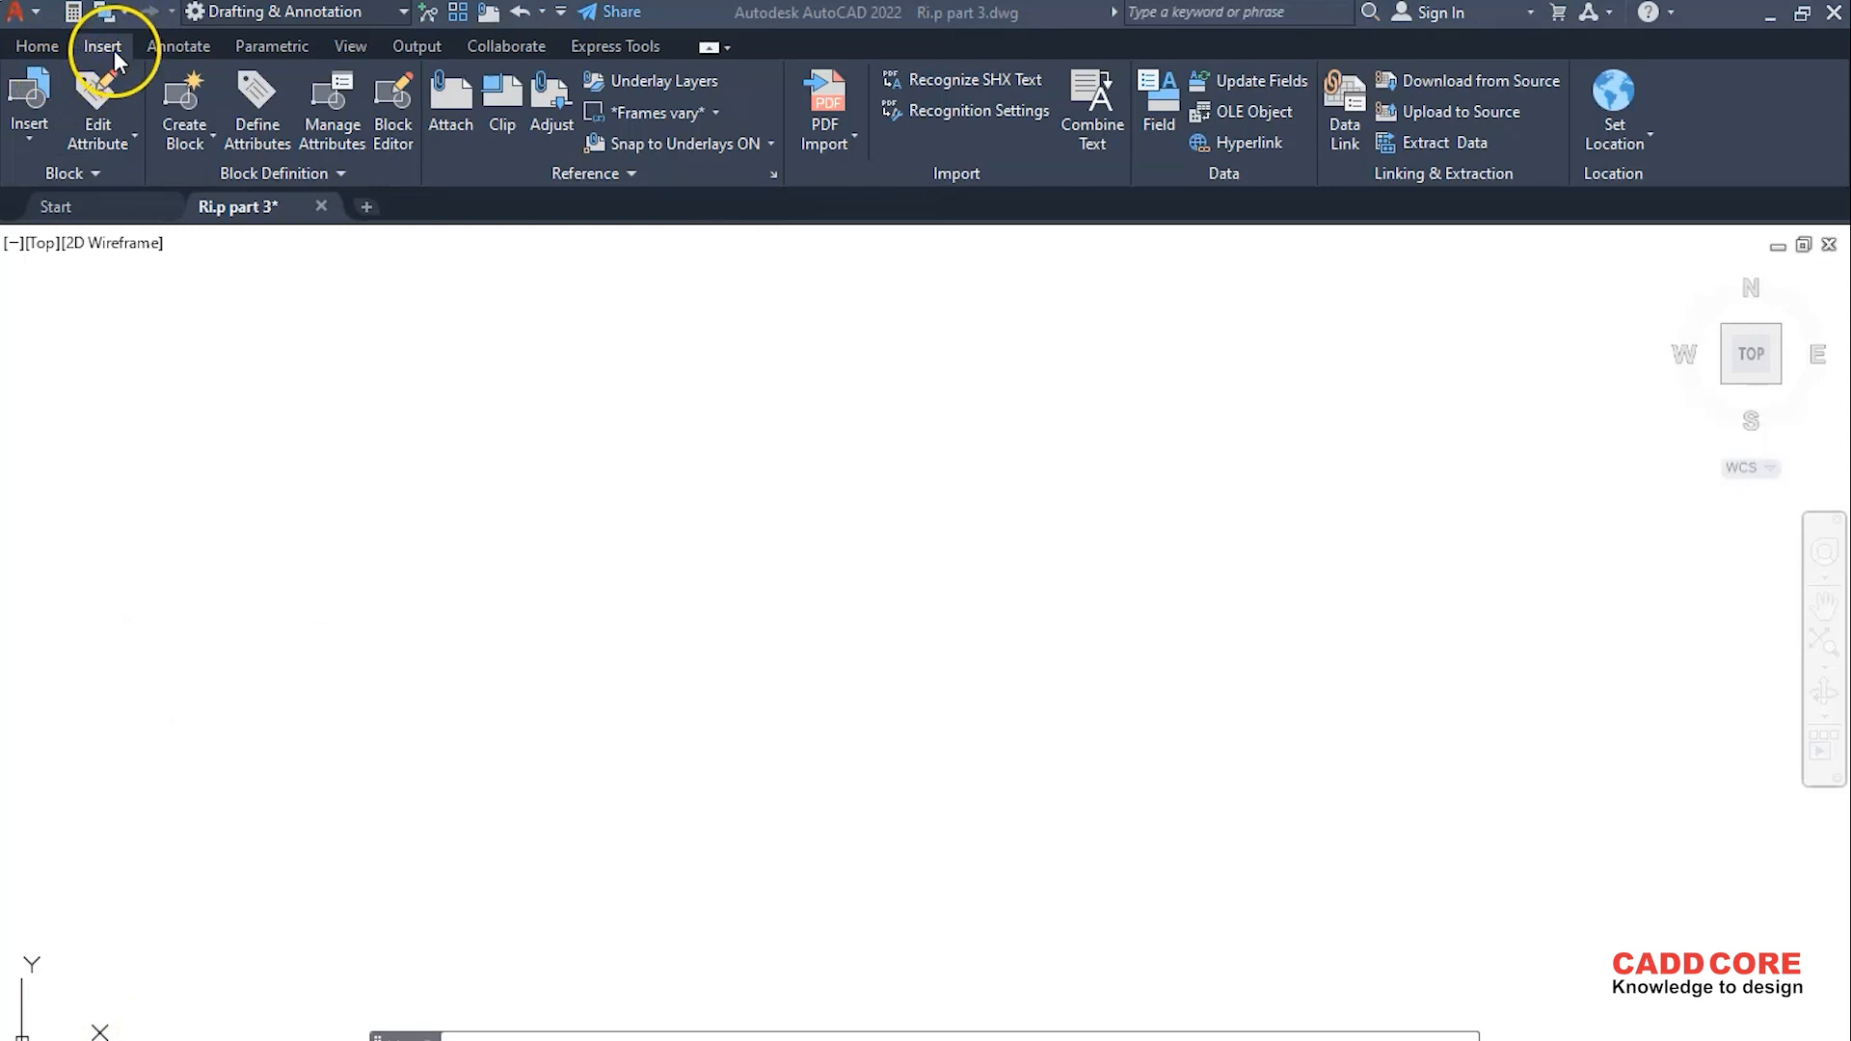
- Insert the block "Aluminum Window (Elevation) - Imperial" into the empty drawing area
left_click(29, 135)
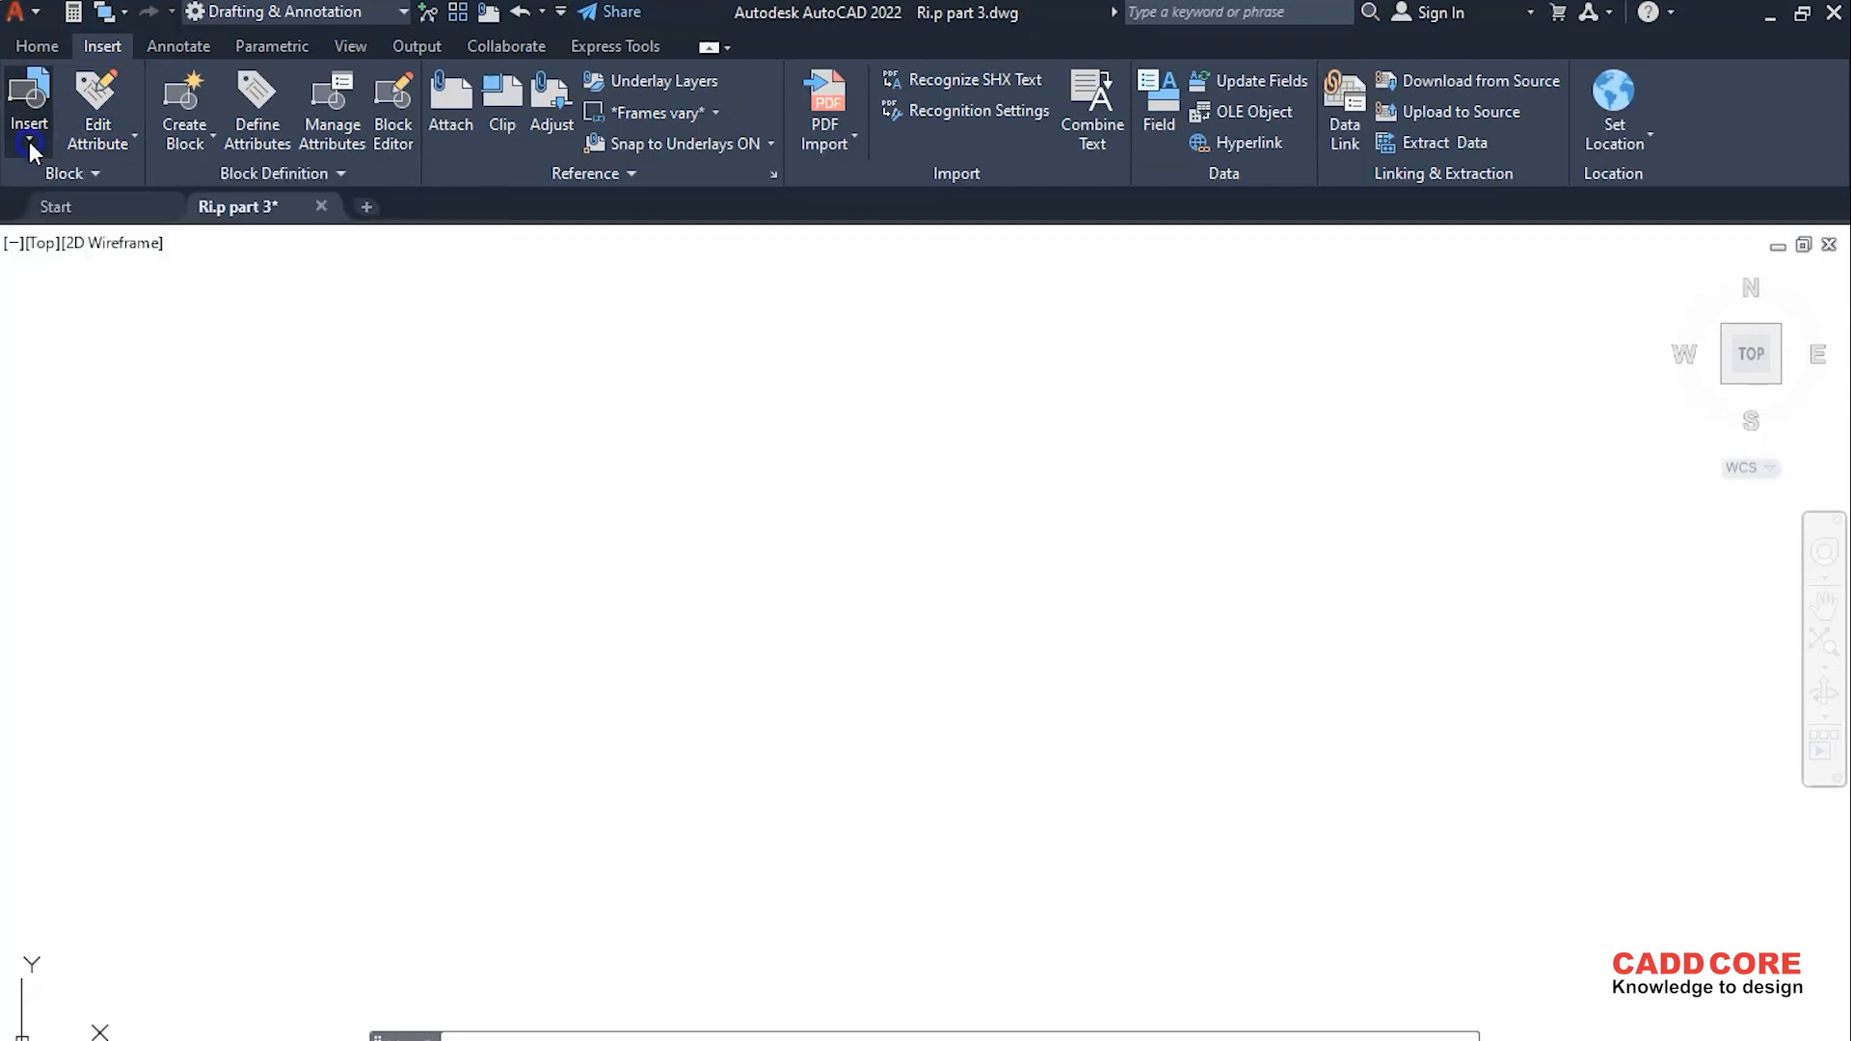
left_click(25, 141)
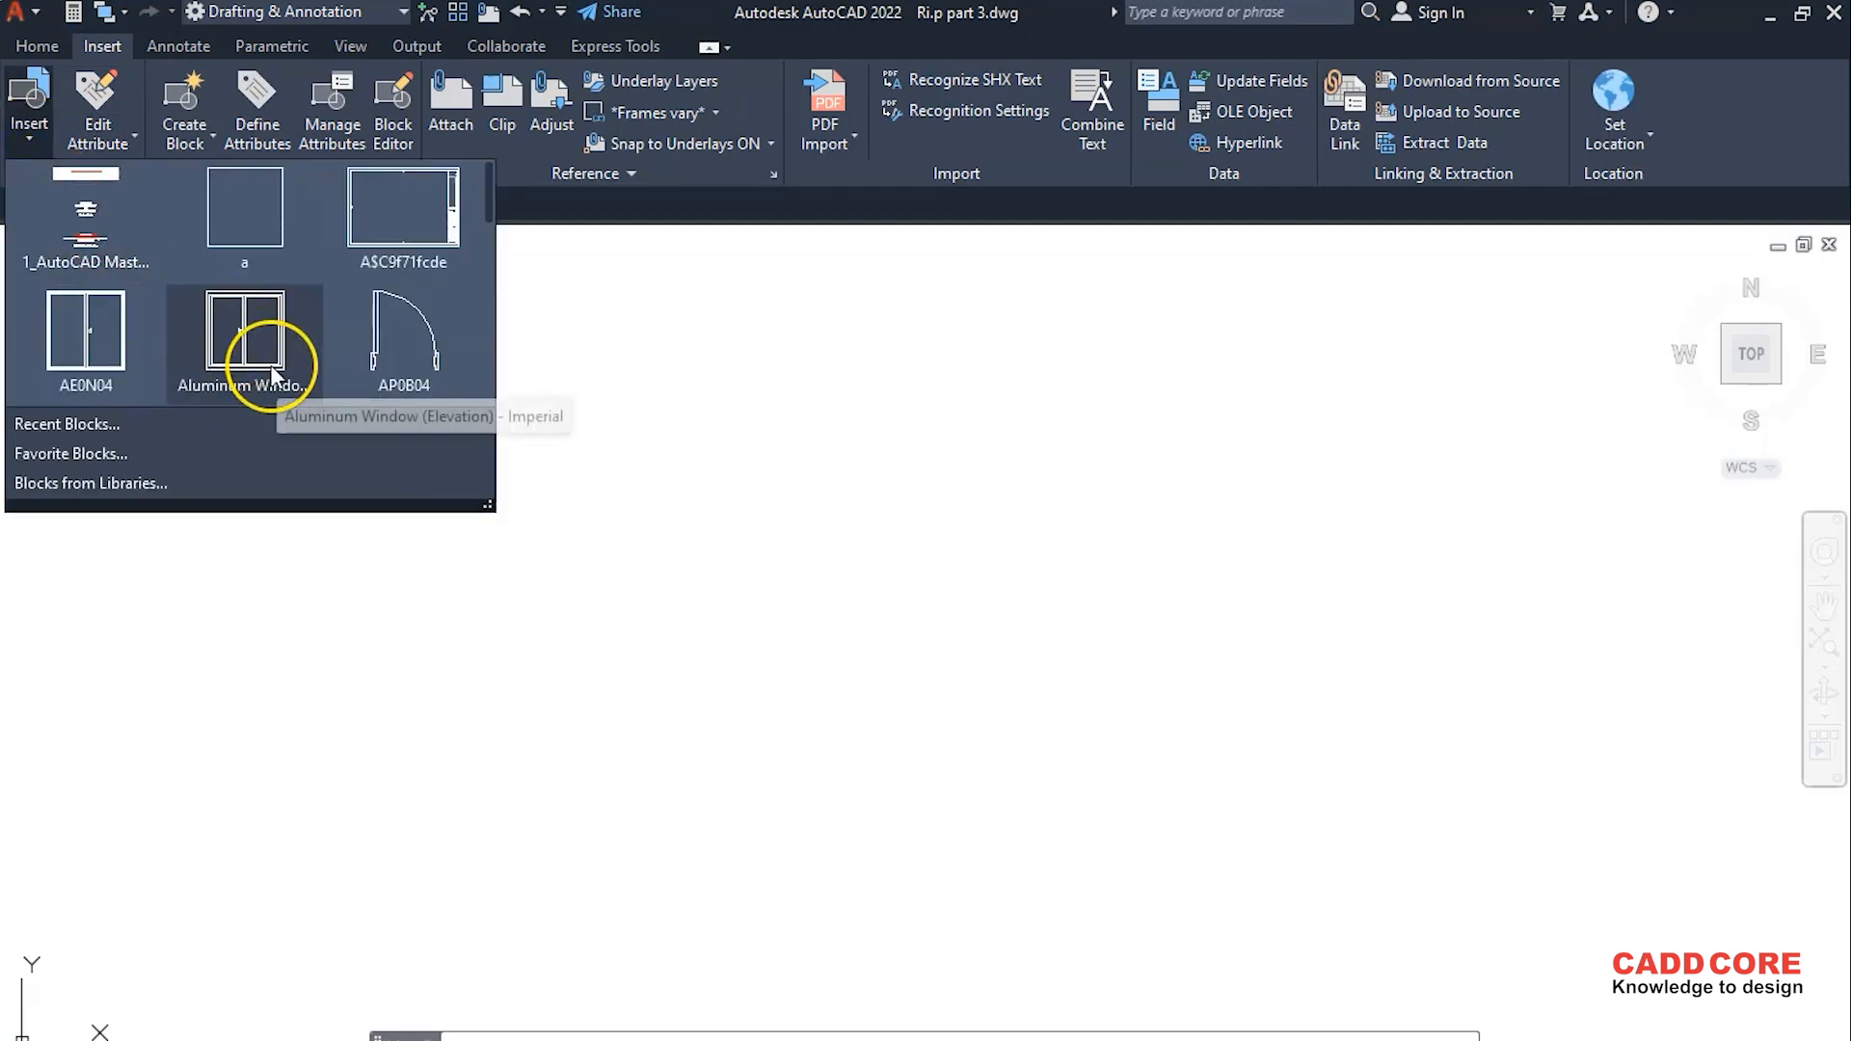
left_click(246, 338)
scroll(491, 583, "up", 3)
left_click(403, 649)
scroll(512, 496, "up", 3)
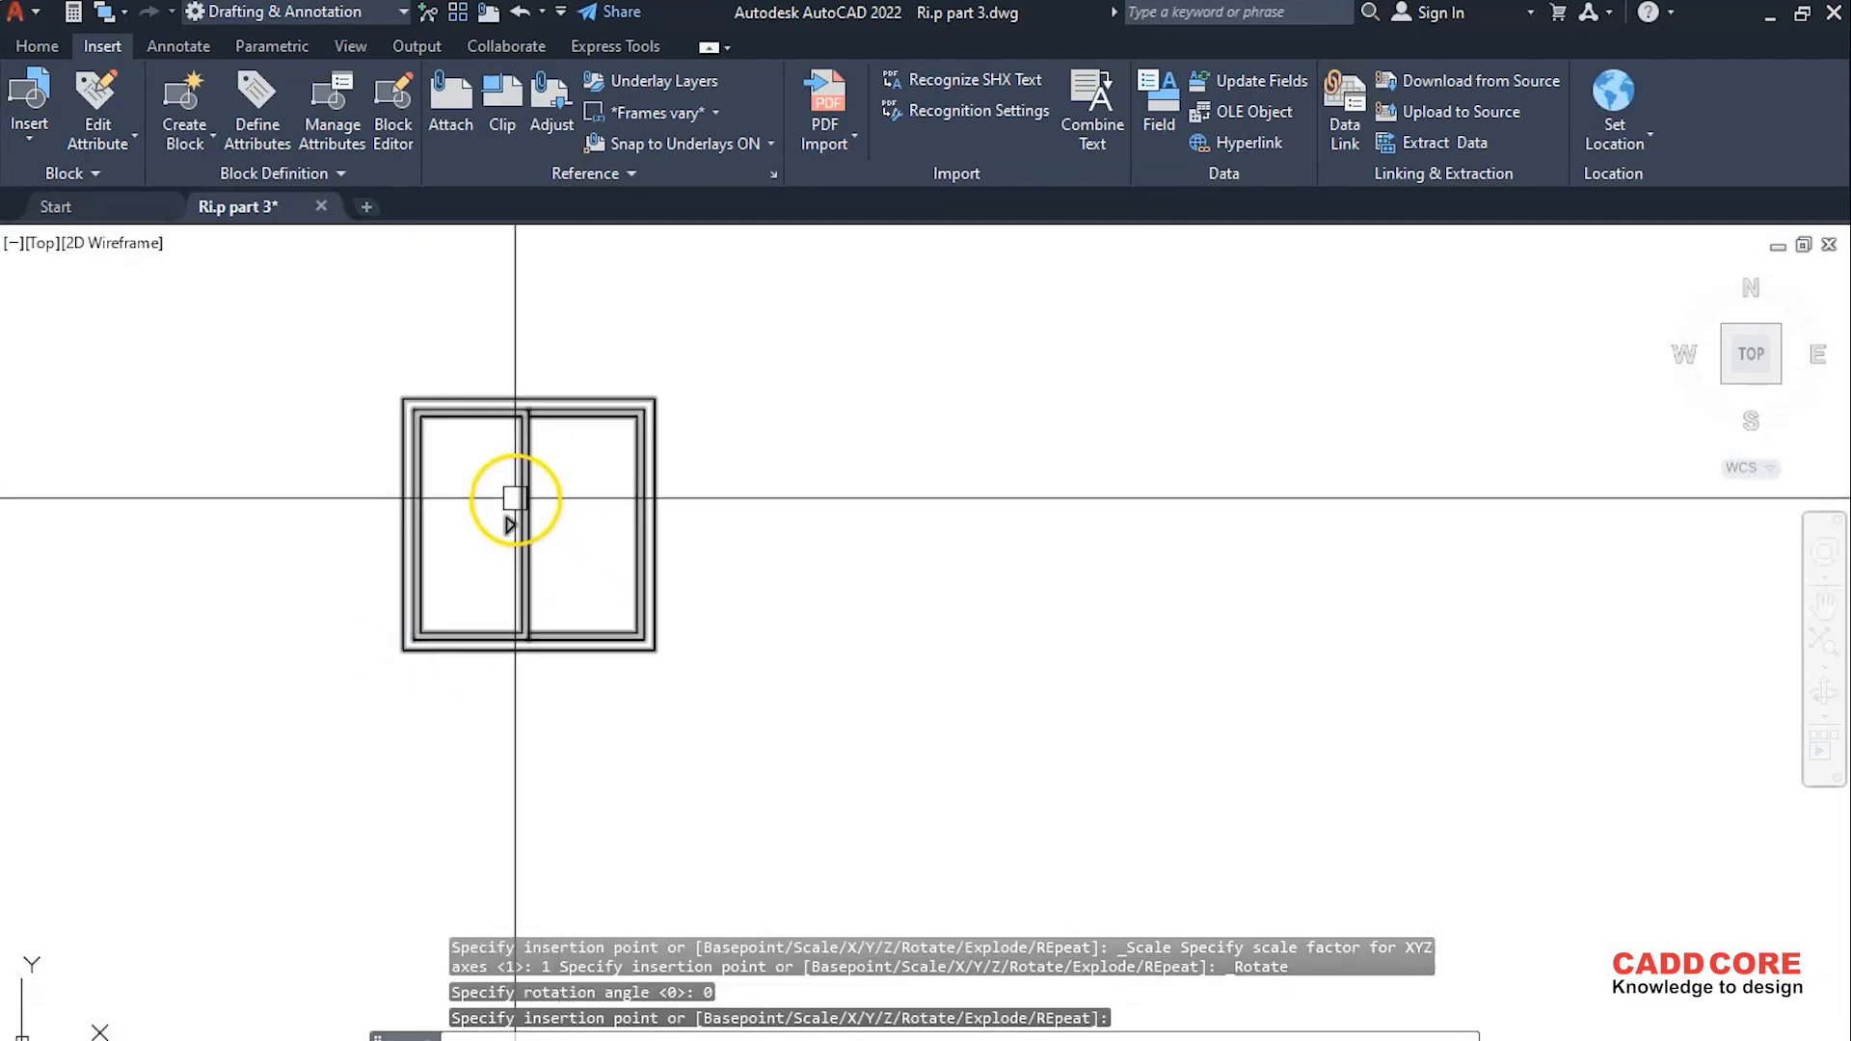
middle_click_drag(498, 494, 508, 488)
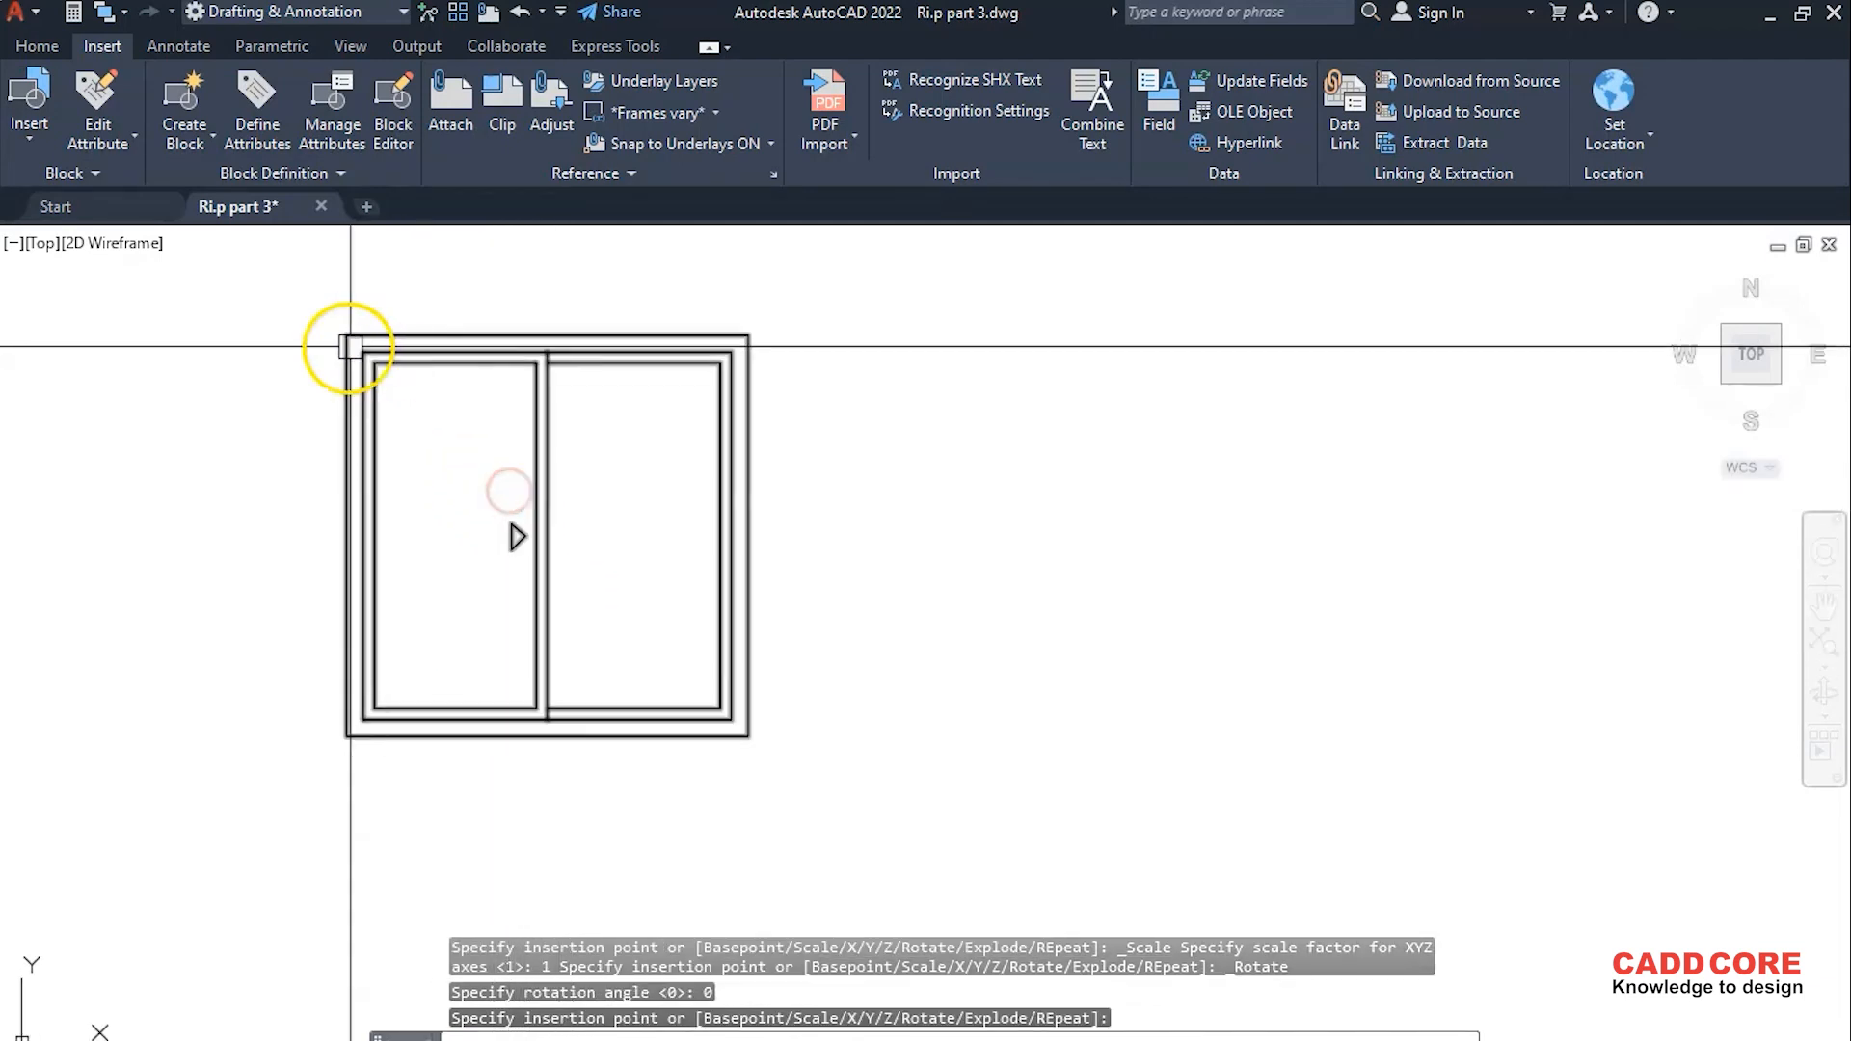
- Select the inserted aluminum window block and open its definition in the Block Editor
left_click(311, 323)
left_click(929, 855)
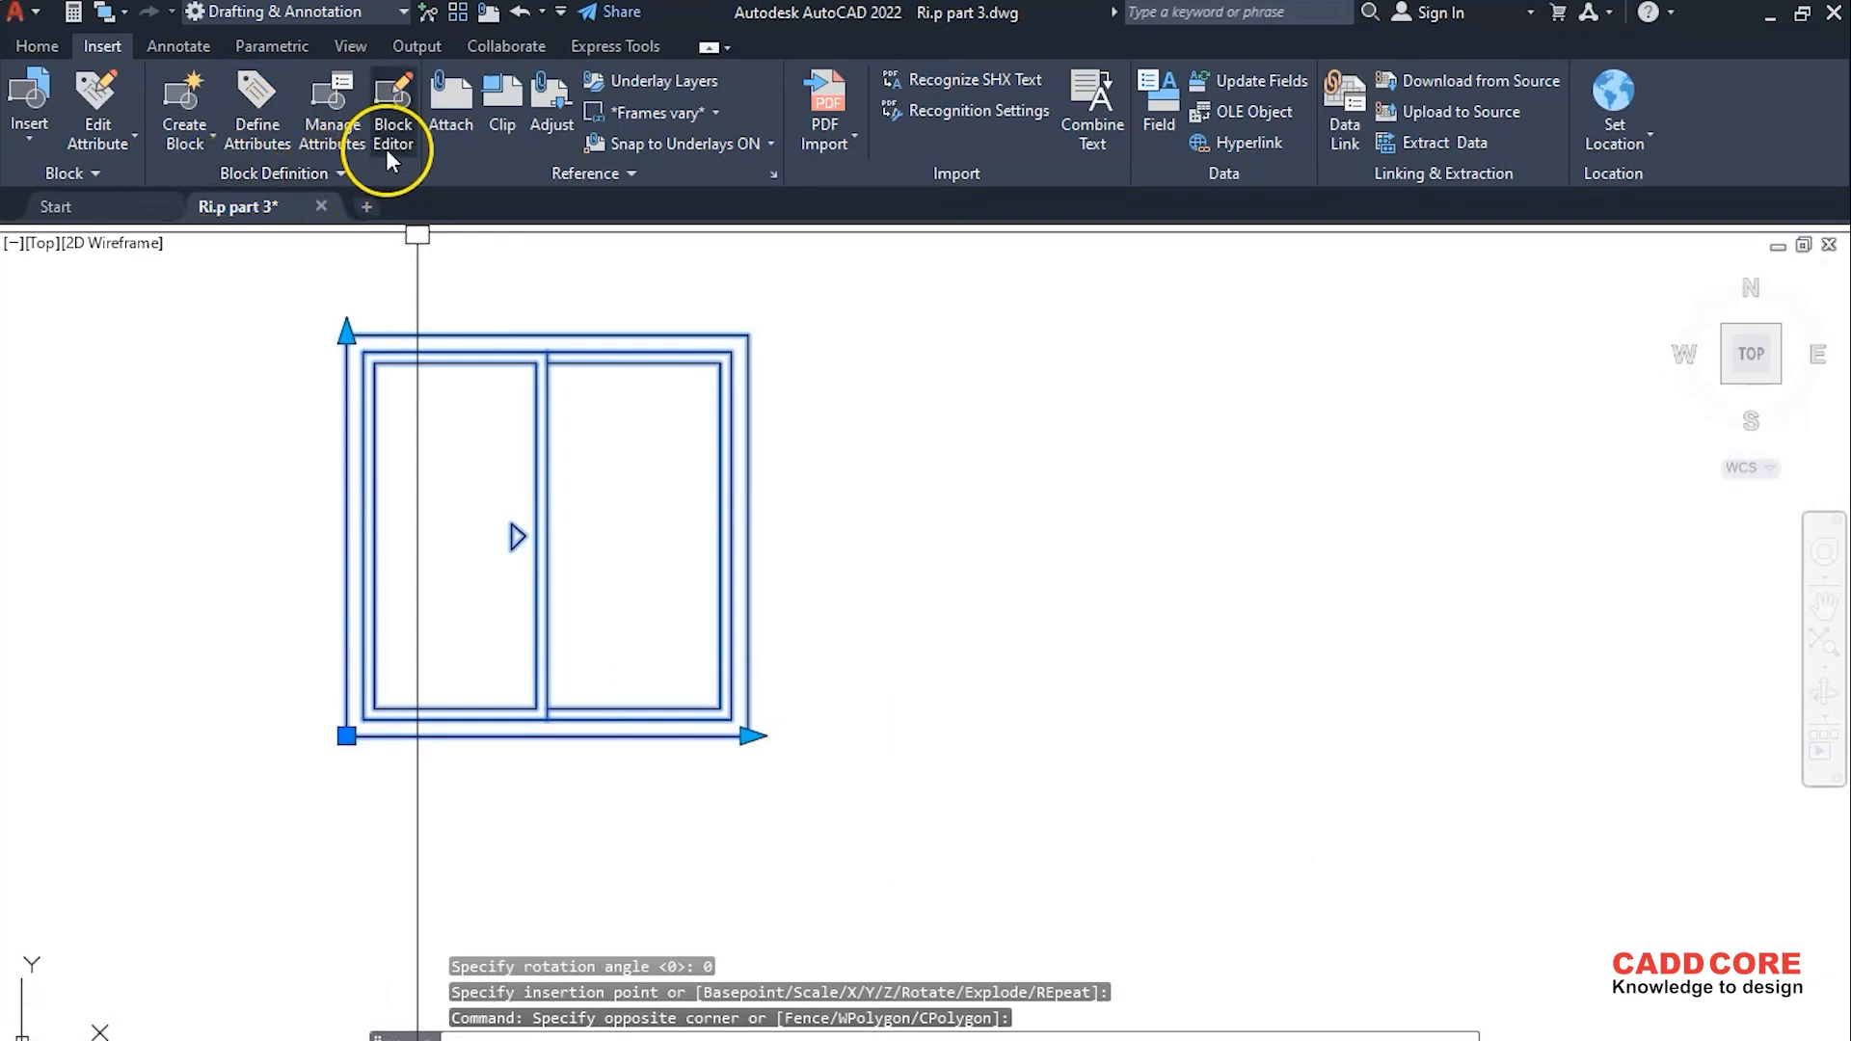
left_click(390, 110)
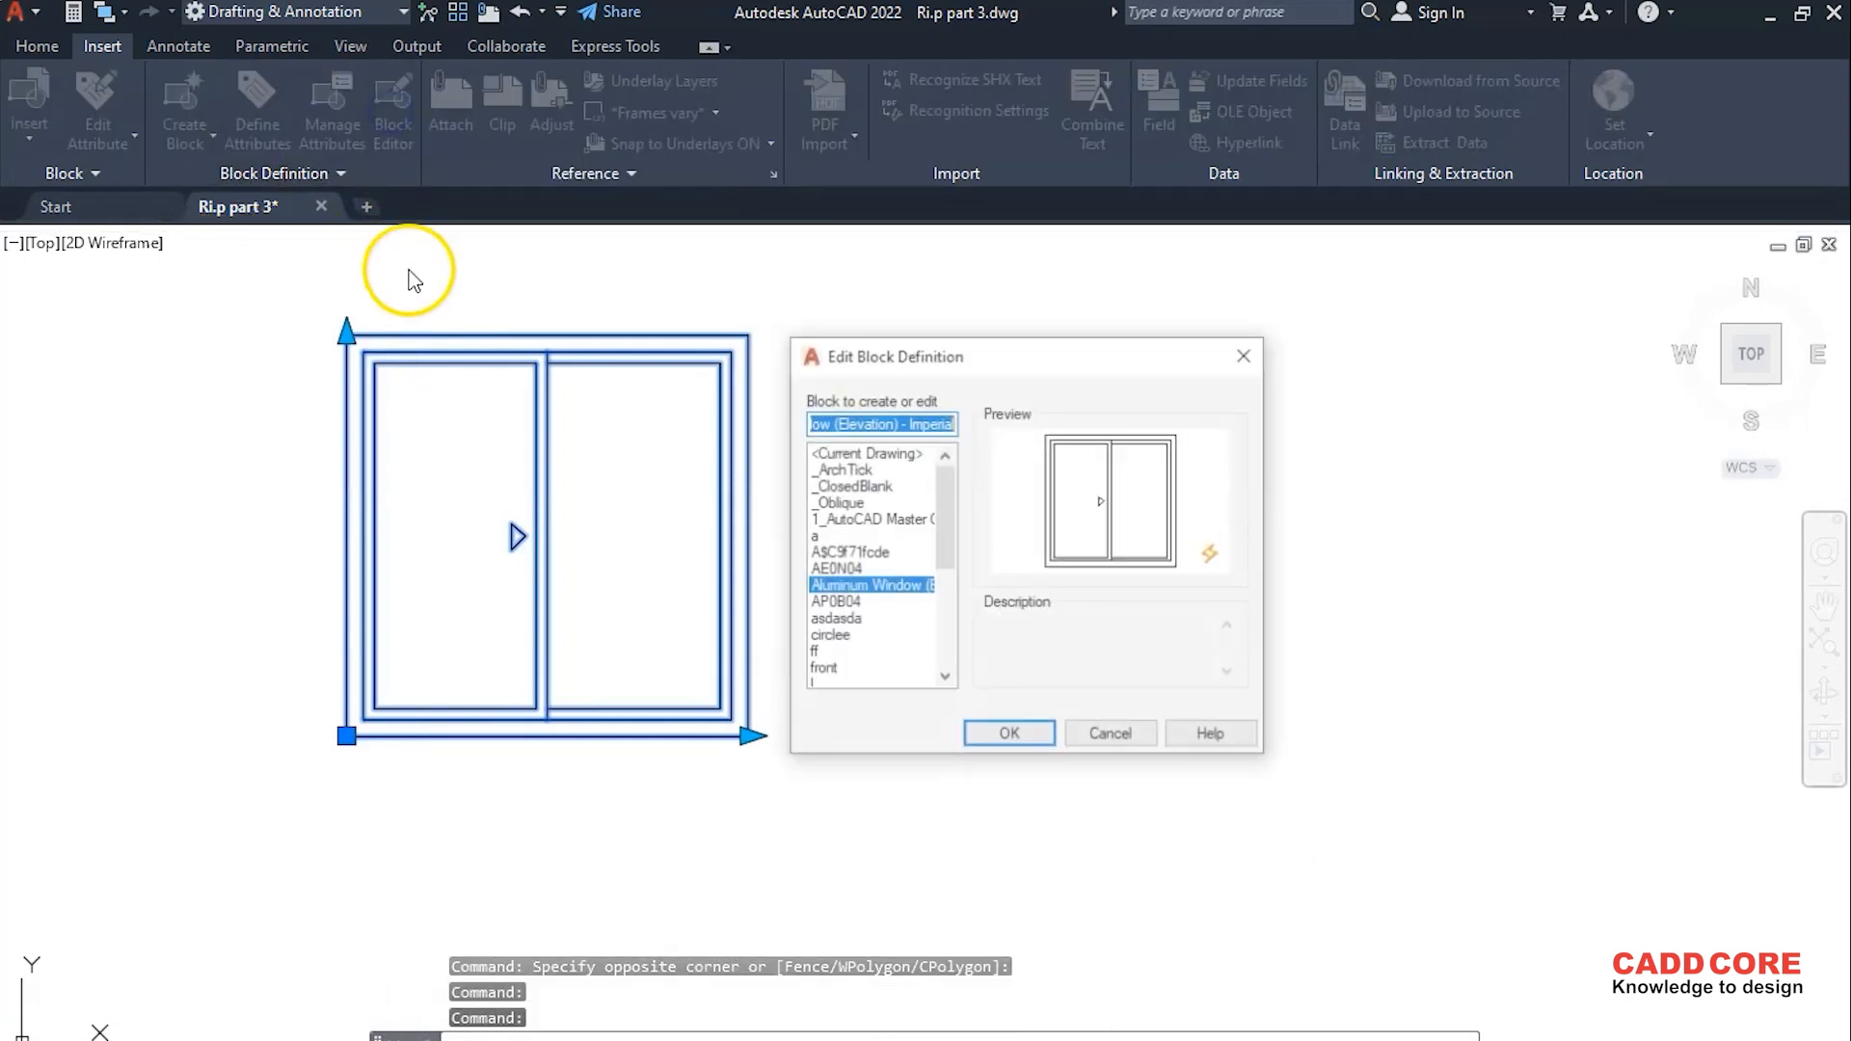
left_click(1009, 737)
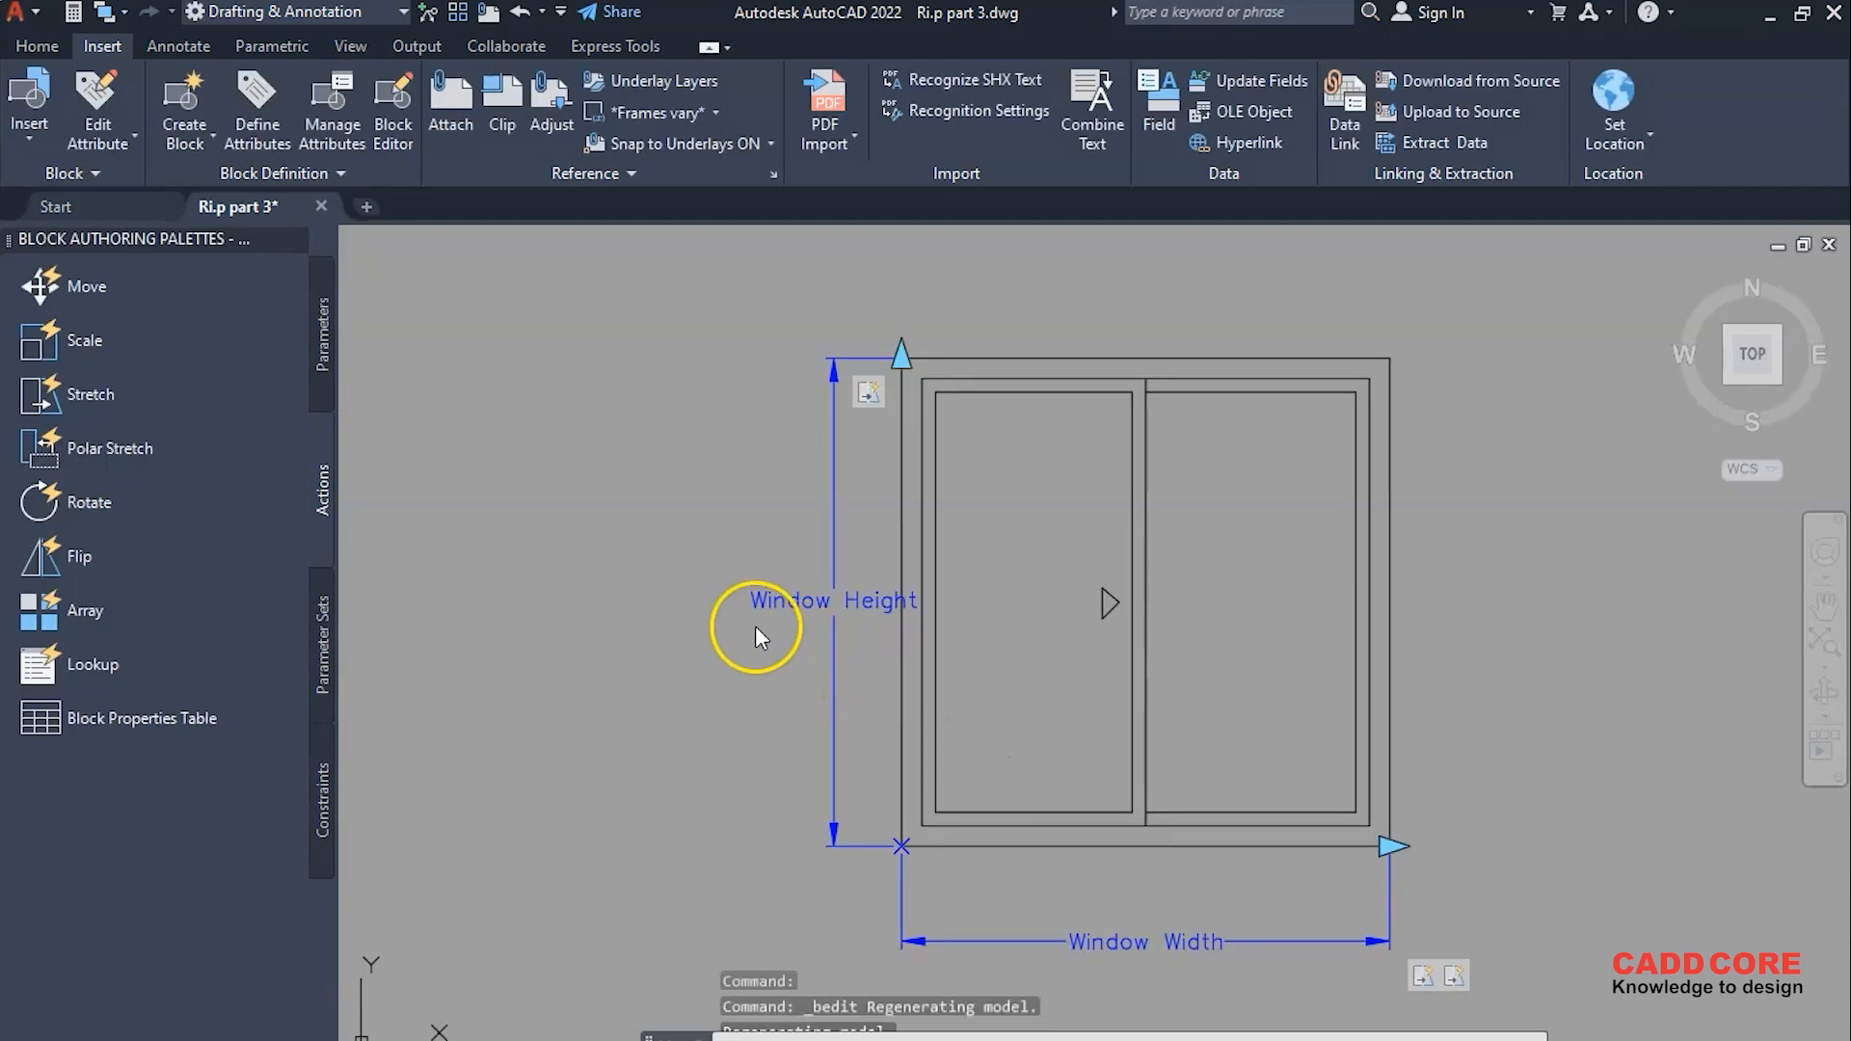
- Mirror the small triangle in the left window pane across the vertical centre line into the right pane, keeping the original
scroll(958, 599, "up", 4)
scroll(950, 627, "down", 5)
left_click(926, 551)
scroll(964, 595, "up", 2)
left_click(976, 629)
type("mi")
key("Return")
scroll(963, 884, "down", 2)
scroll(942, 798, "up", 3)
left_click(944, 779)
left_click(947, 884)
key("Return")
scroll(946, 880, "down", 4)
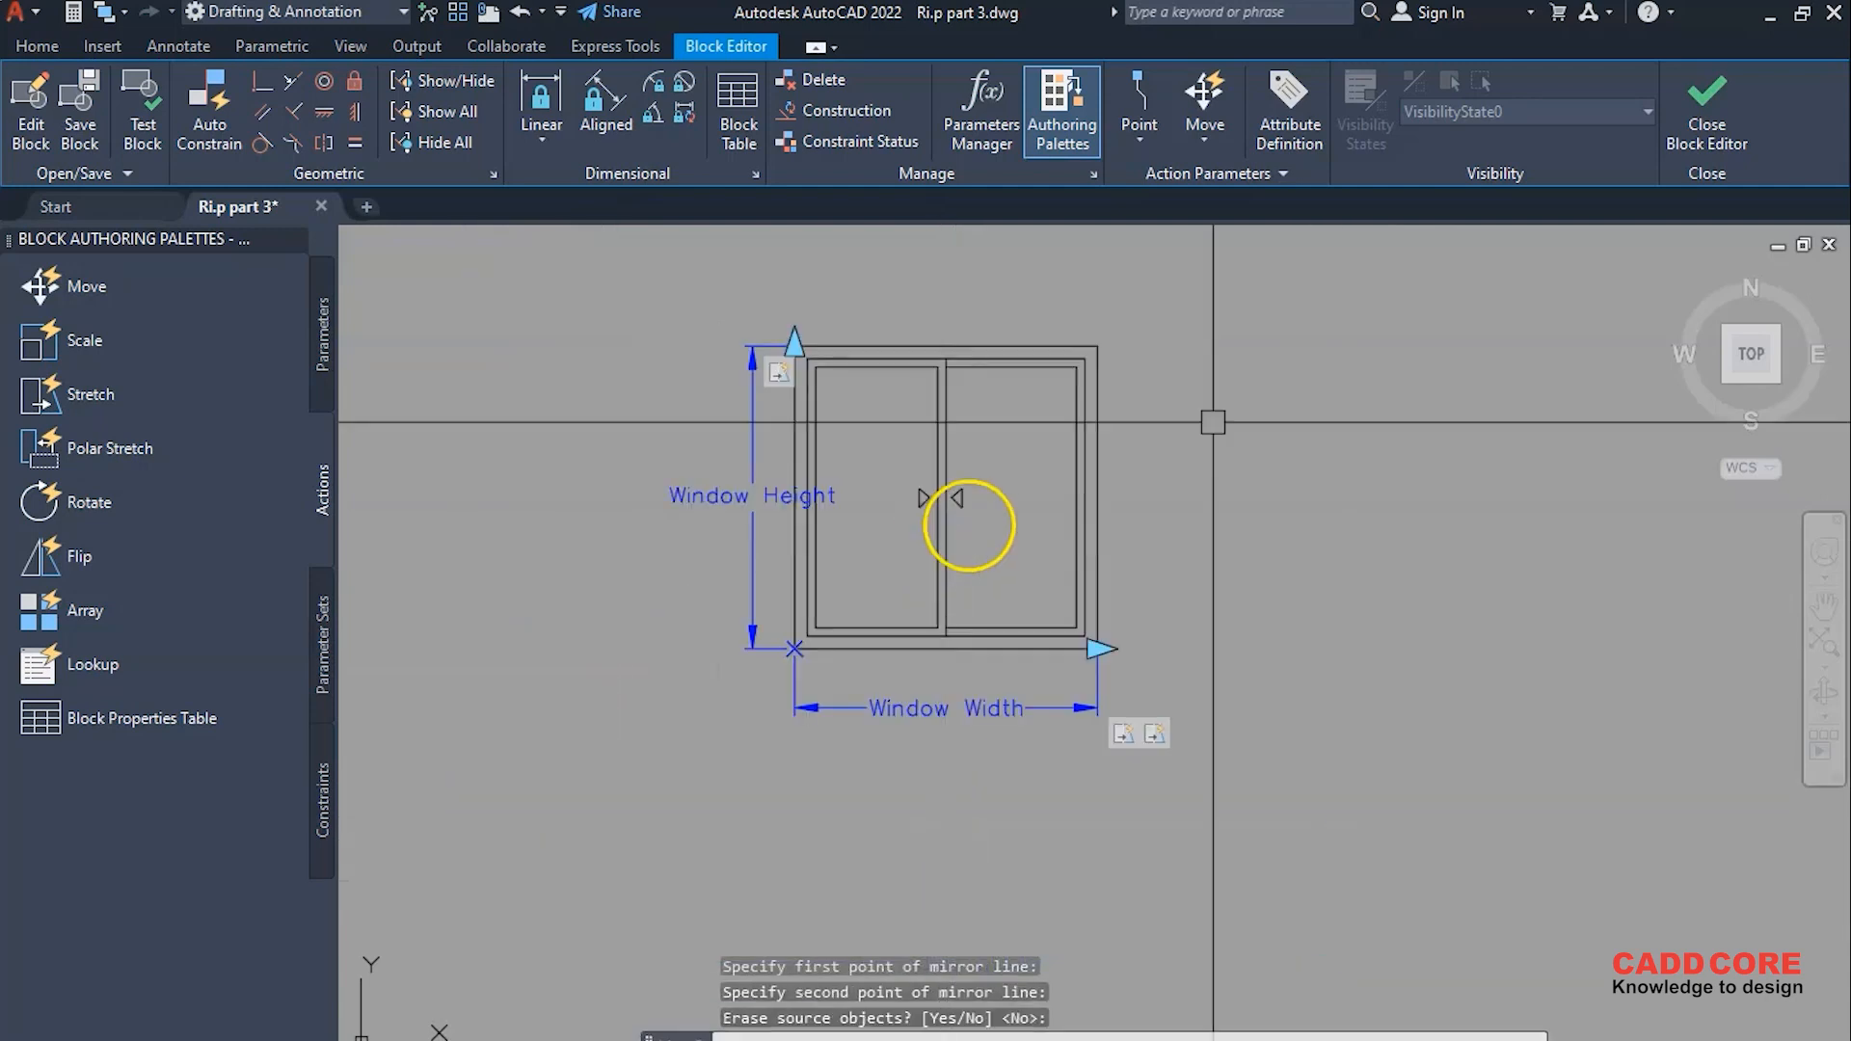
- Close the Block Editor and save the changes to the window block
left_click(1720, 118)
left_click(933, 528)
scroll(607, 573, "up", 3)
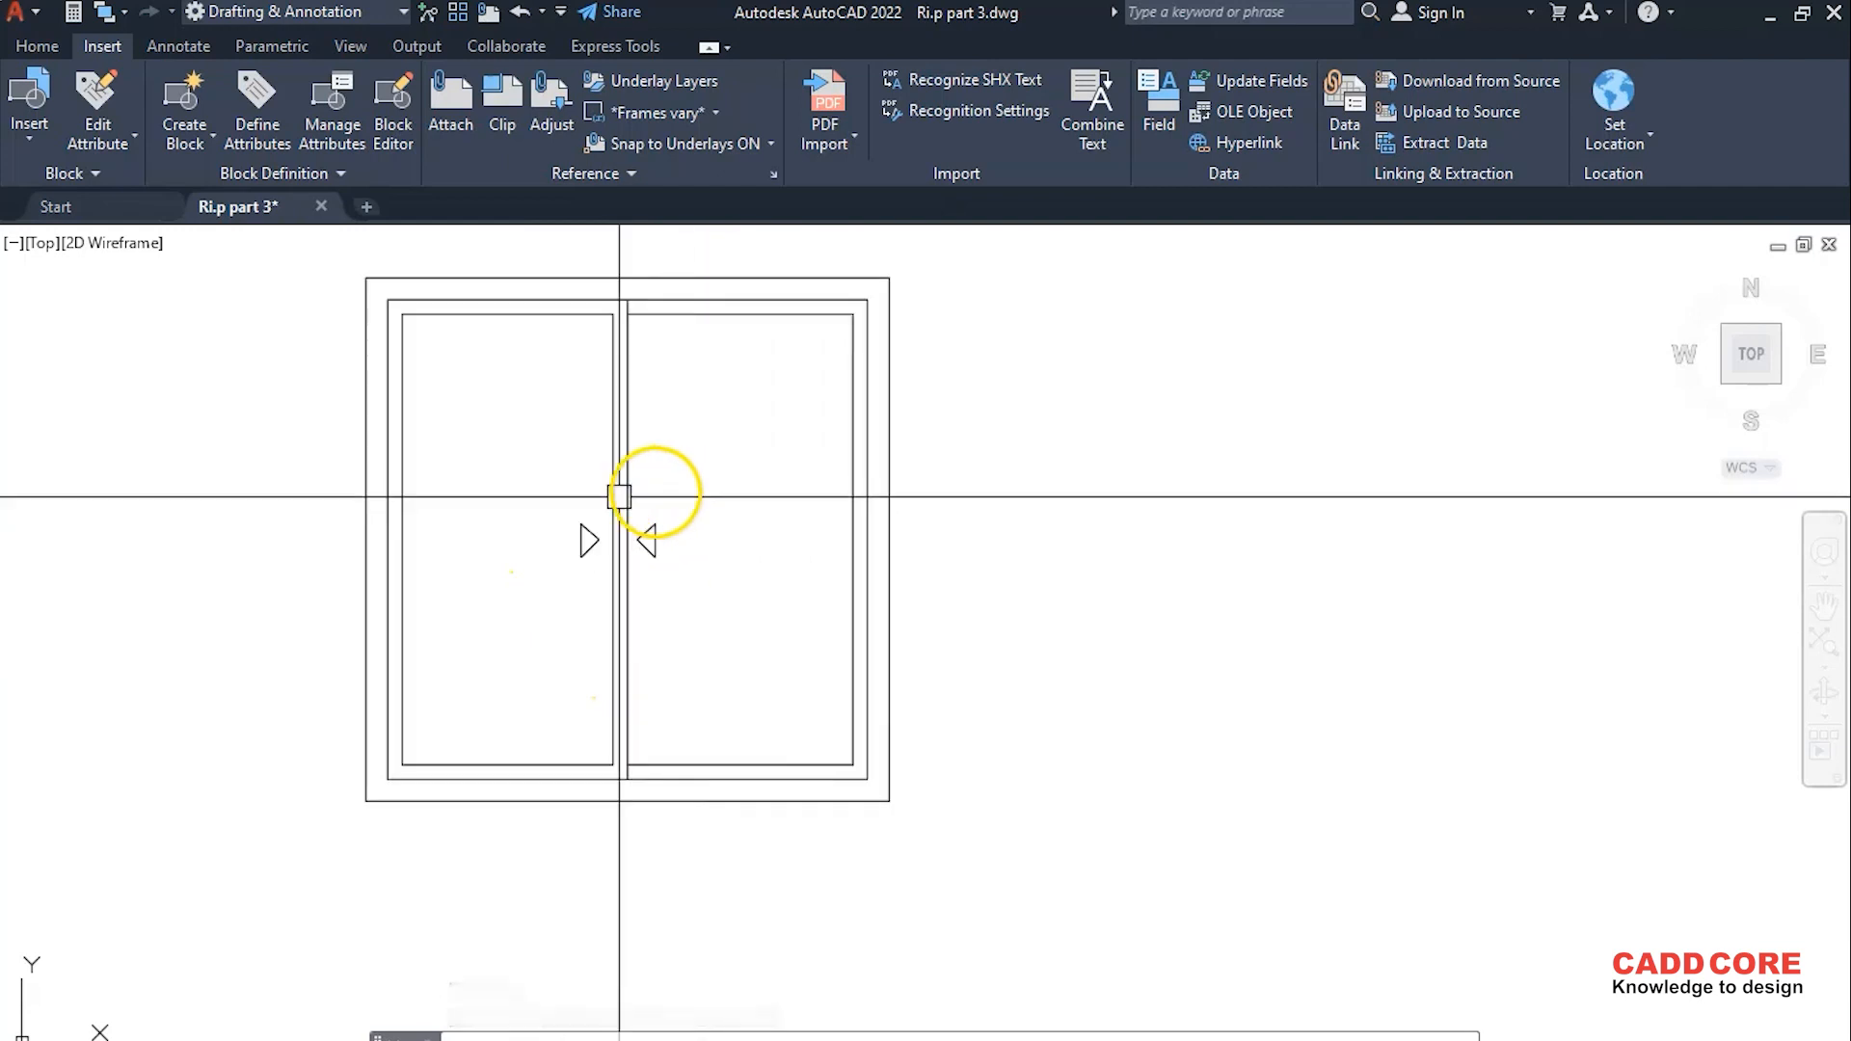
scroll(549, 640, "down", 2)
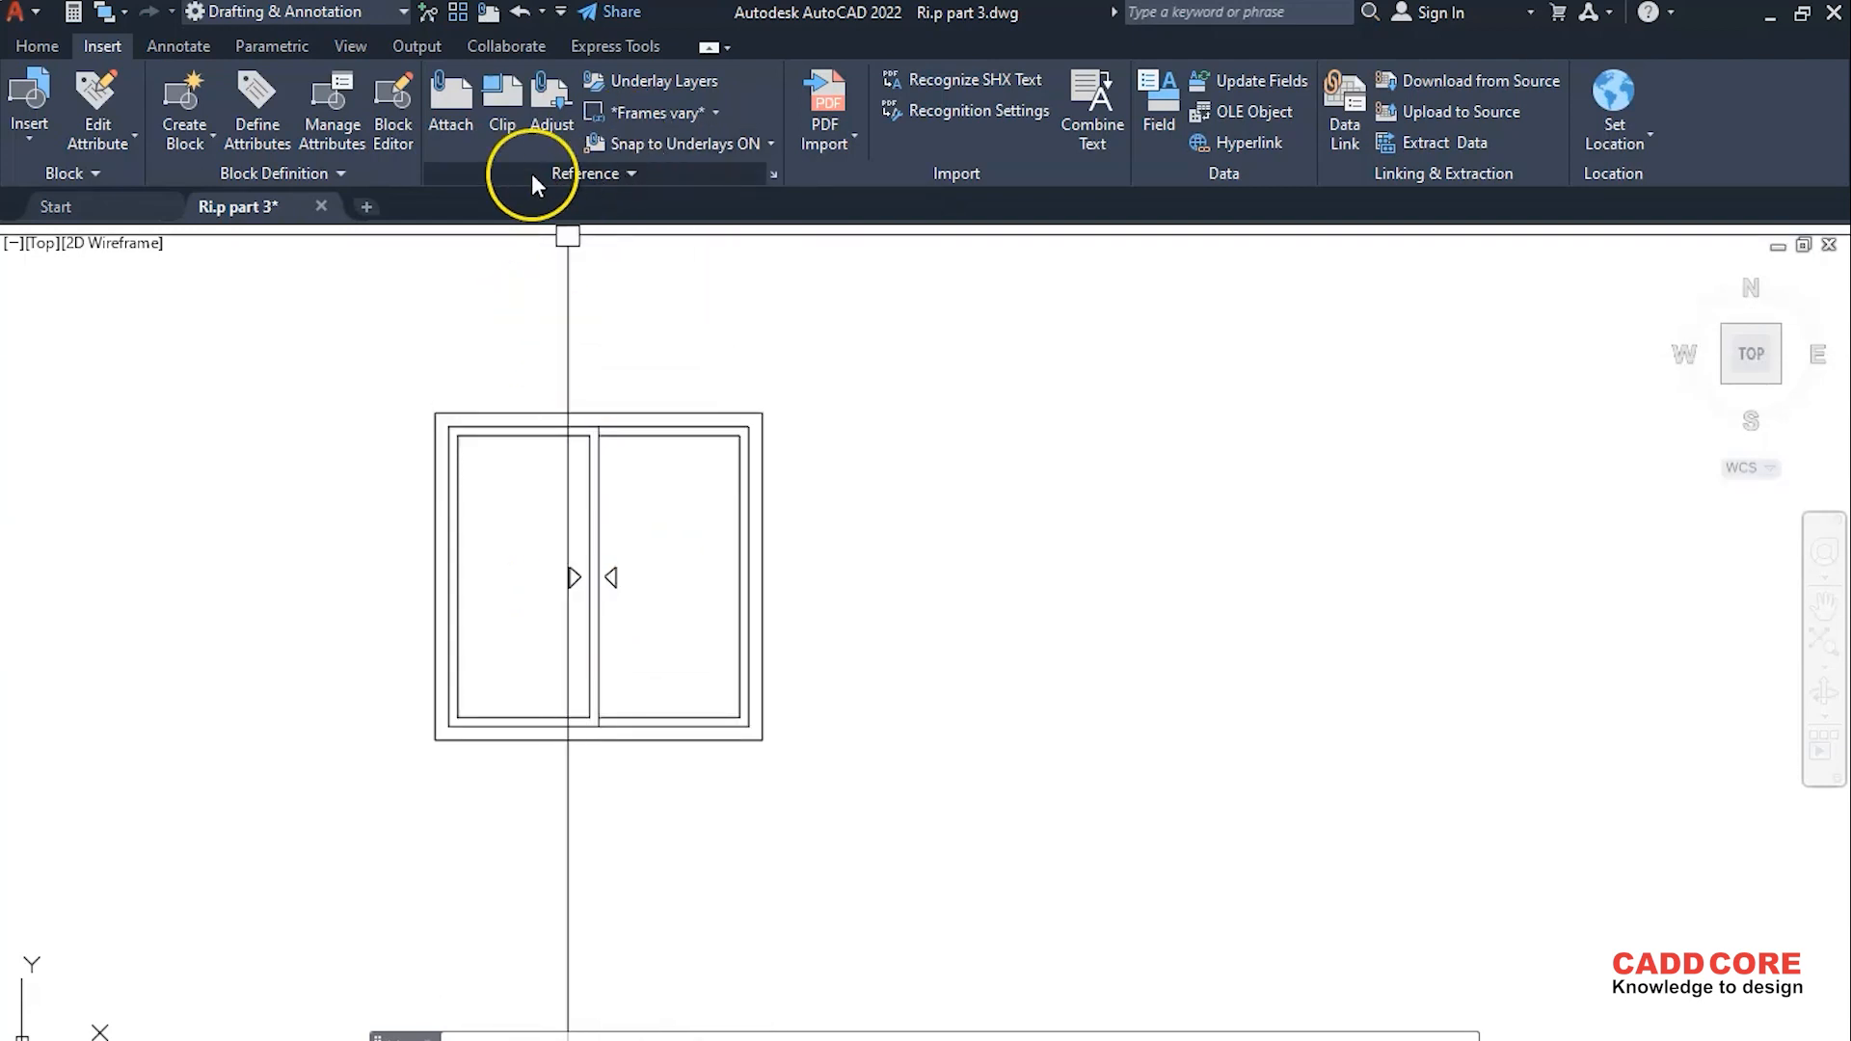
- Attach the black-and-white floor plan image from the "image" folder and place it just right of the window block
left_click(456, 123)
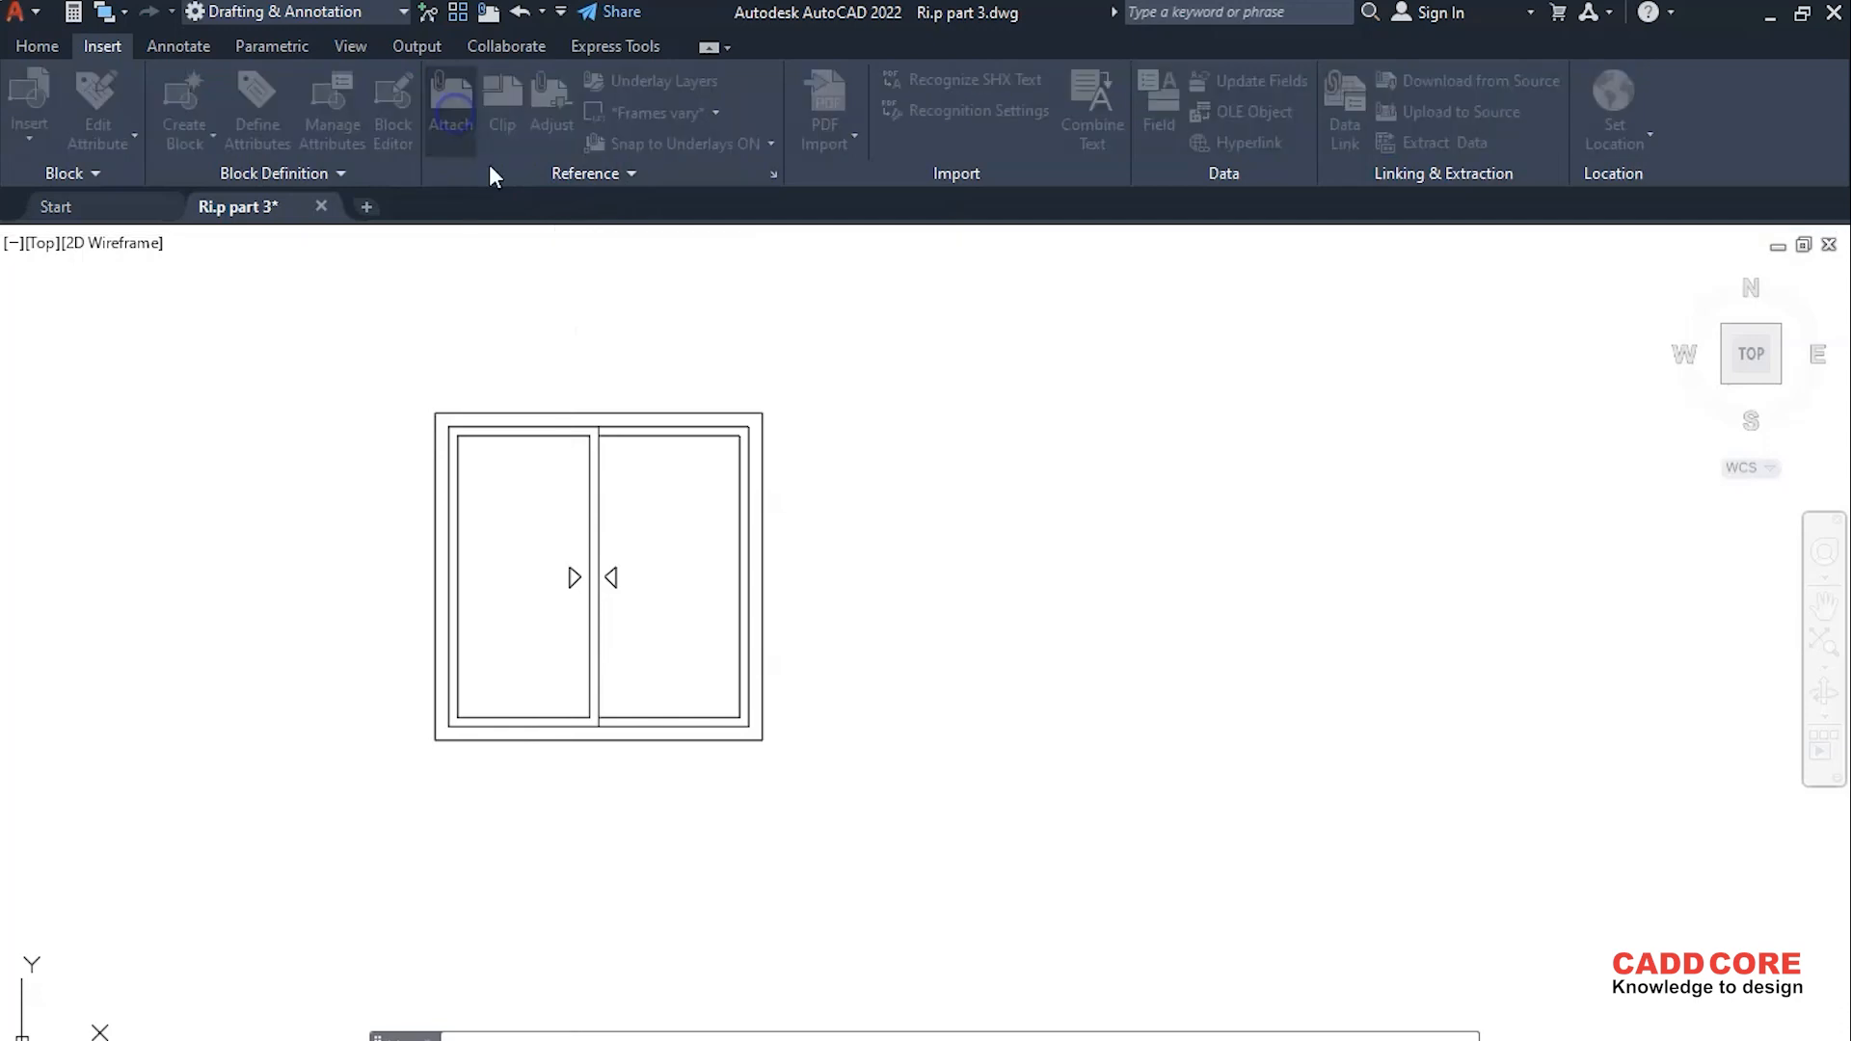
left_click(525, 426)
left_click(1051, 839)
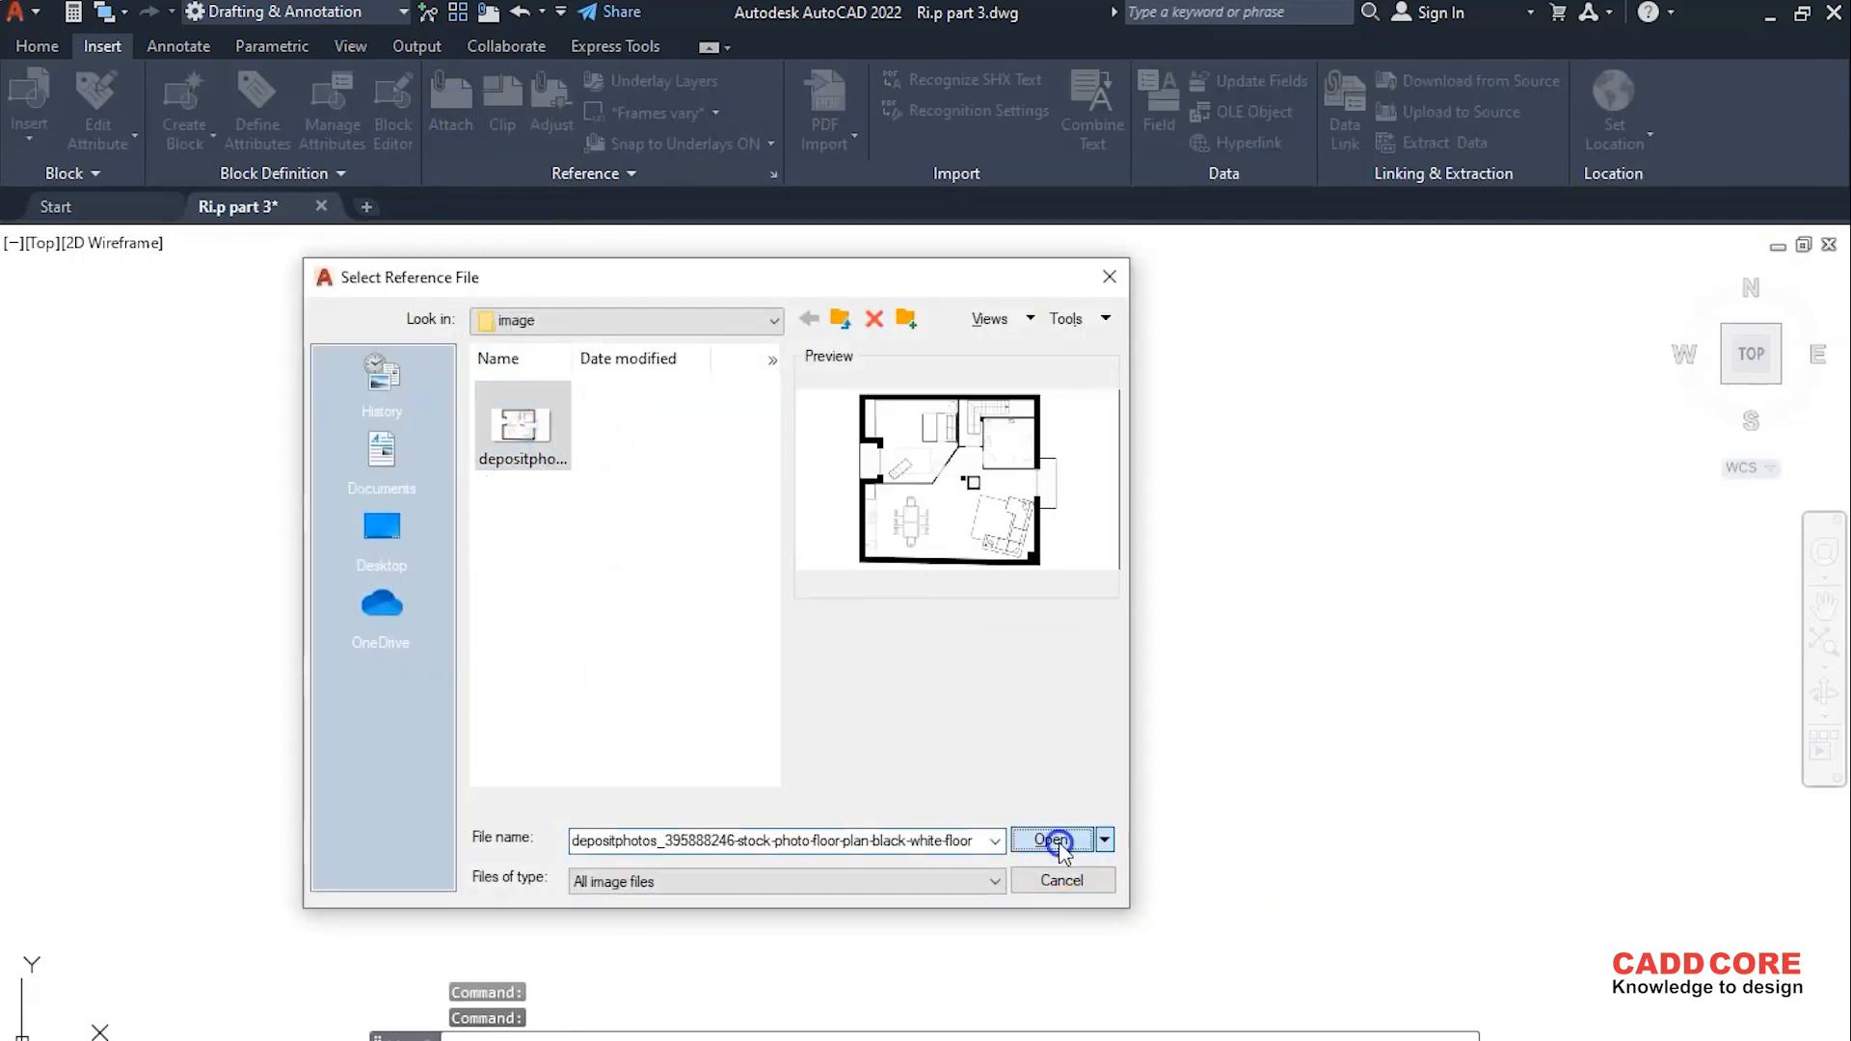
left_click(942, 749)
middle_click_drag(868, 748, 745, 725)
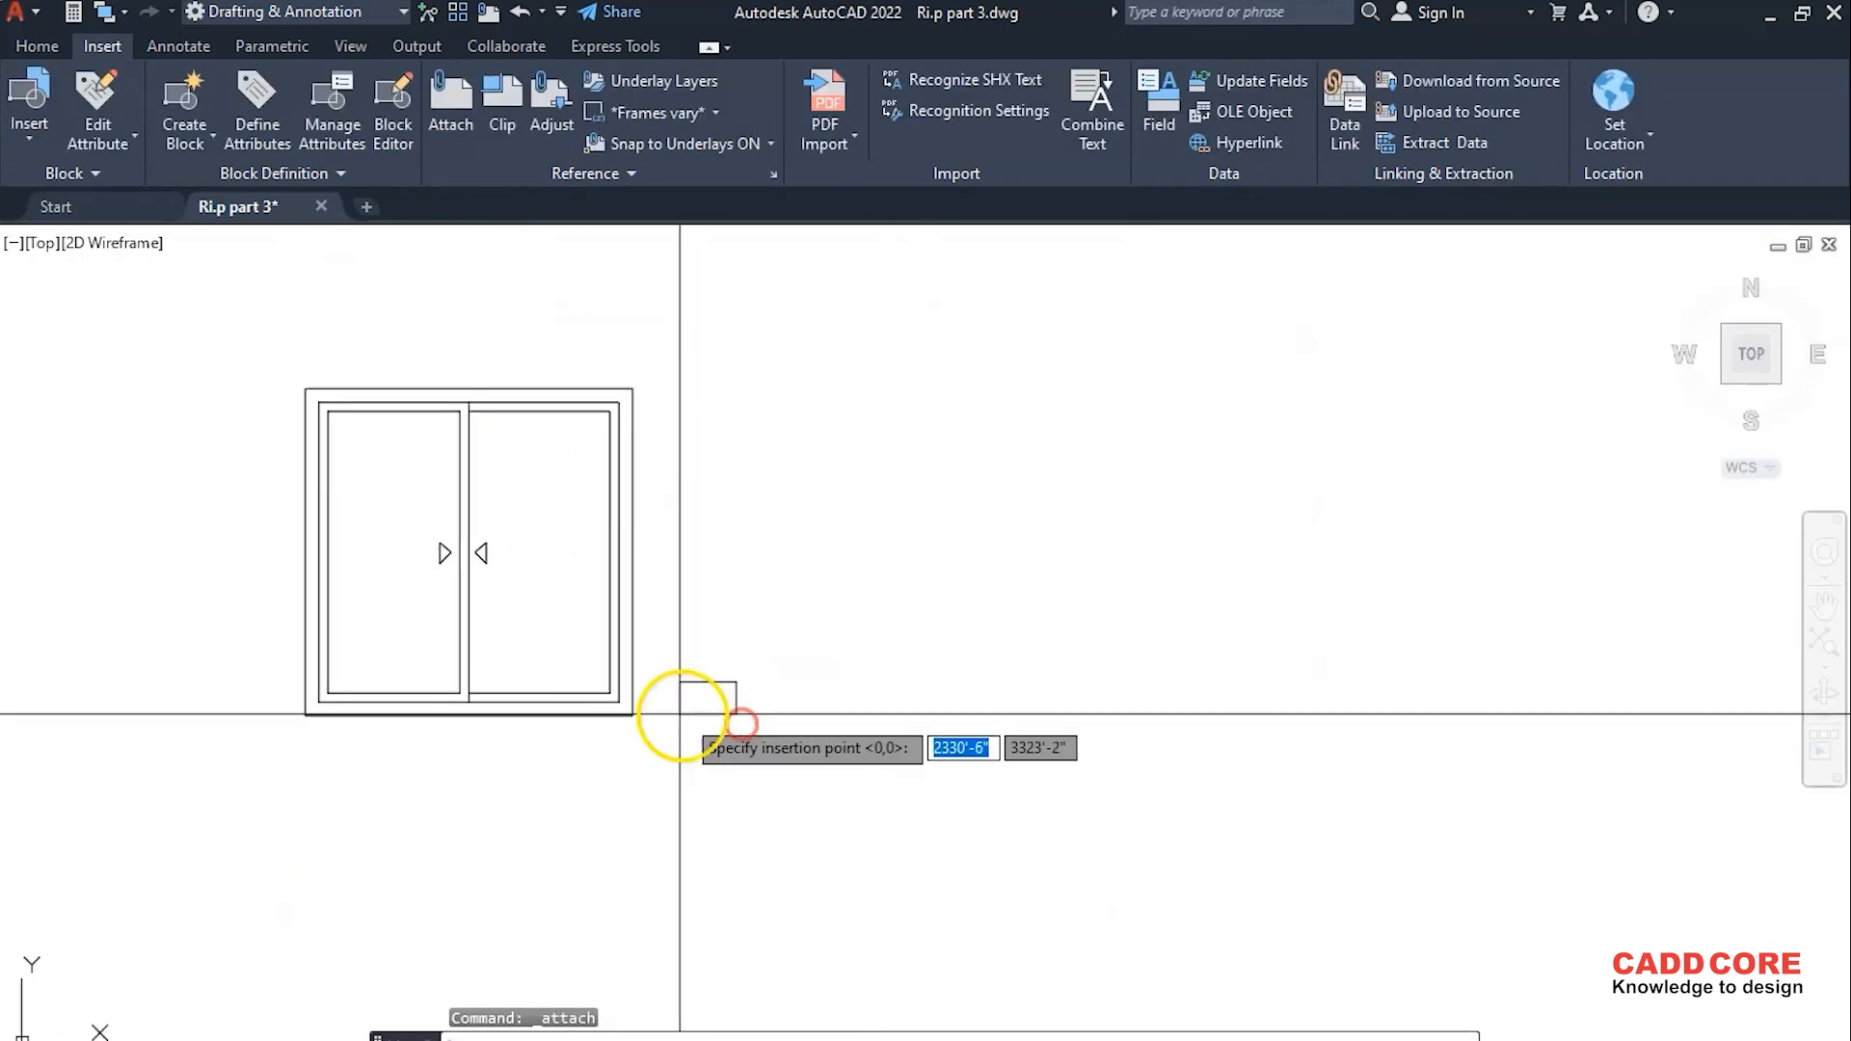
left_click(683, 716)
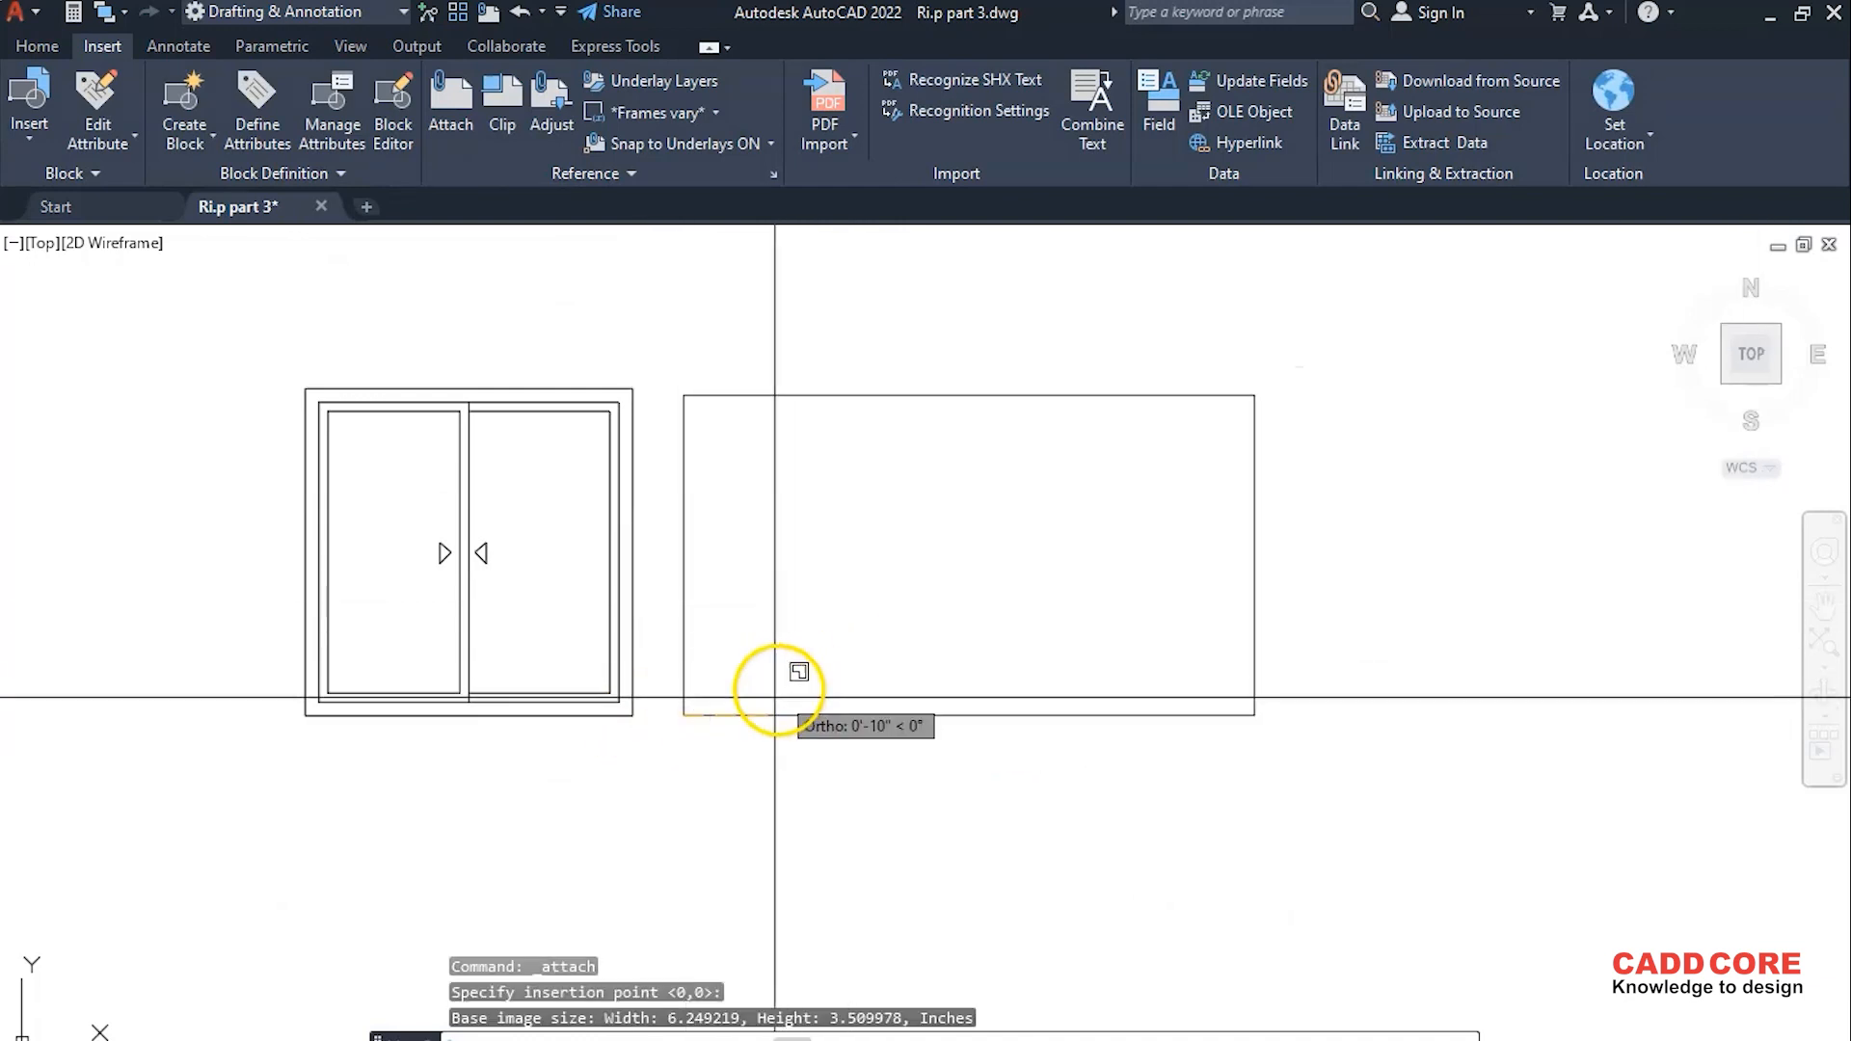
middle_click_drag(1370, 663, 1140, 690)
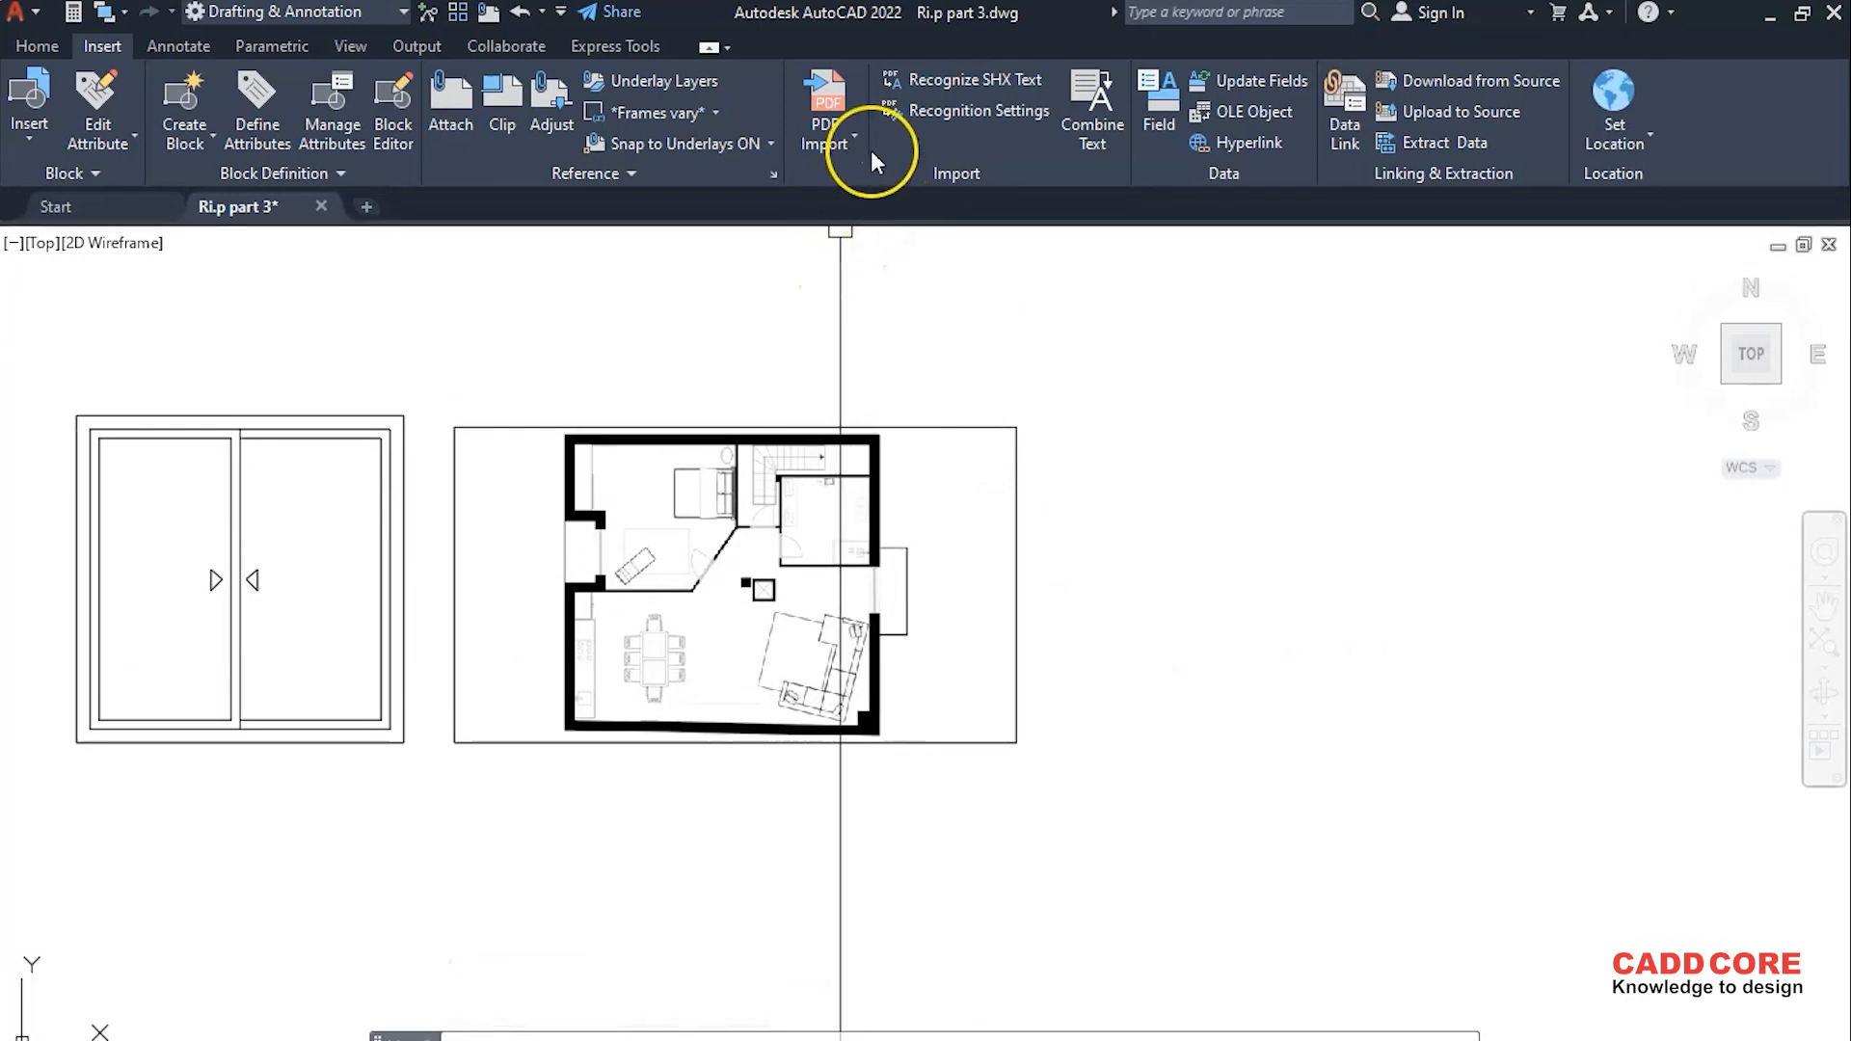
- Import page 1 of "North Cliff Commons_Rowhouse-2nd Draft (2).pdf" as a block at scale 1, right of the floor plan image
left_click(831, 145)
left_click(897, 351)
left_click(1342, 807)
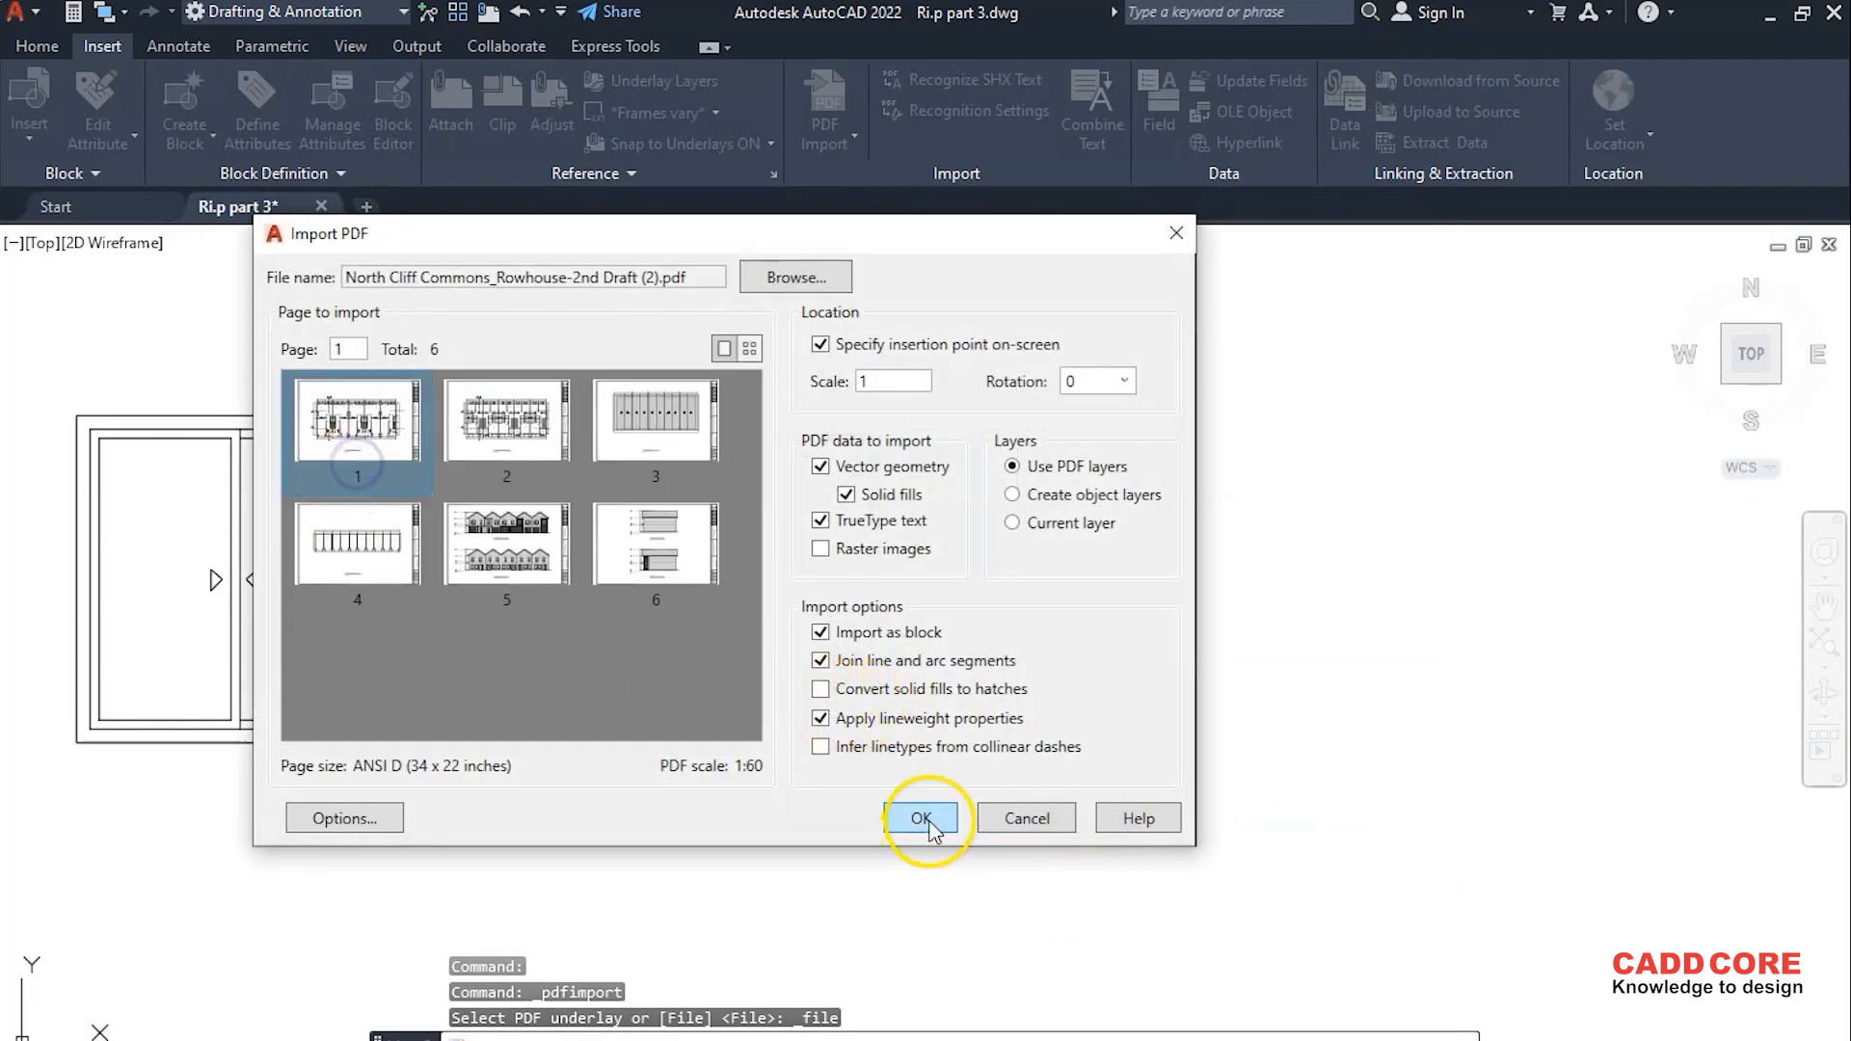
left_click(921, 818)
scroll(1260, 748, "down", 4)
scroll(774, 745, "up", 2)
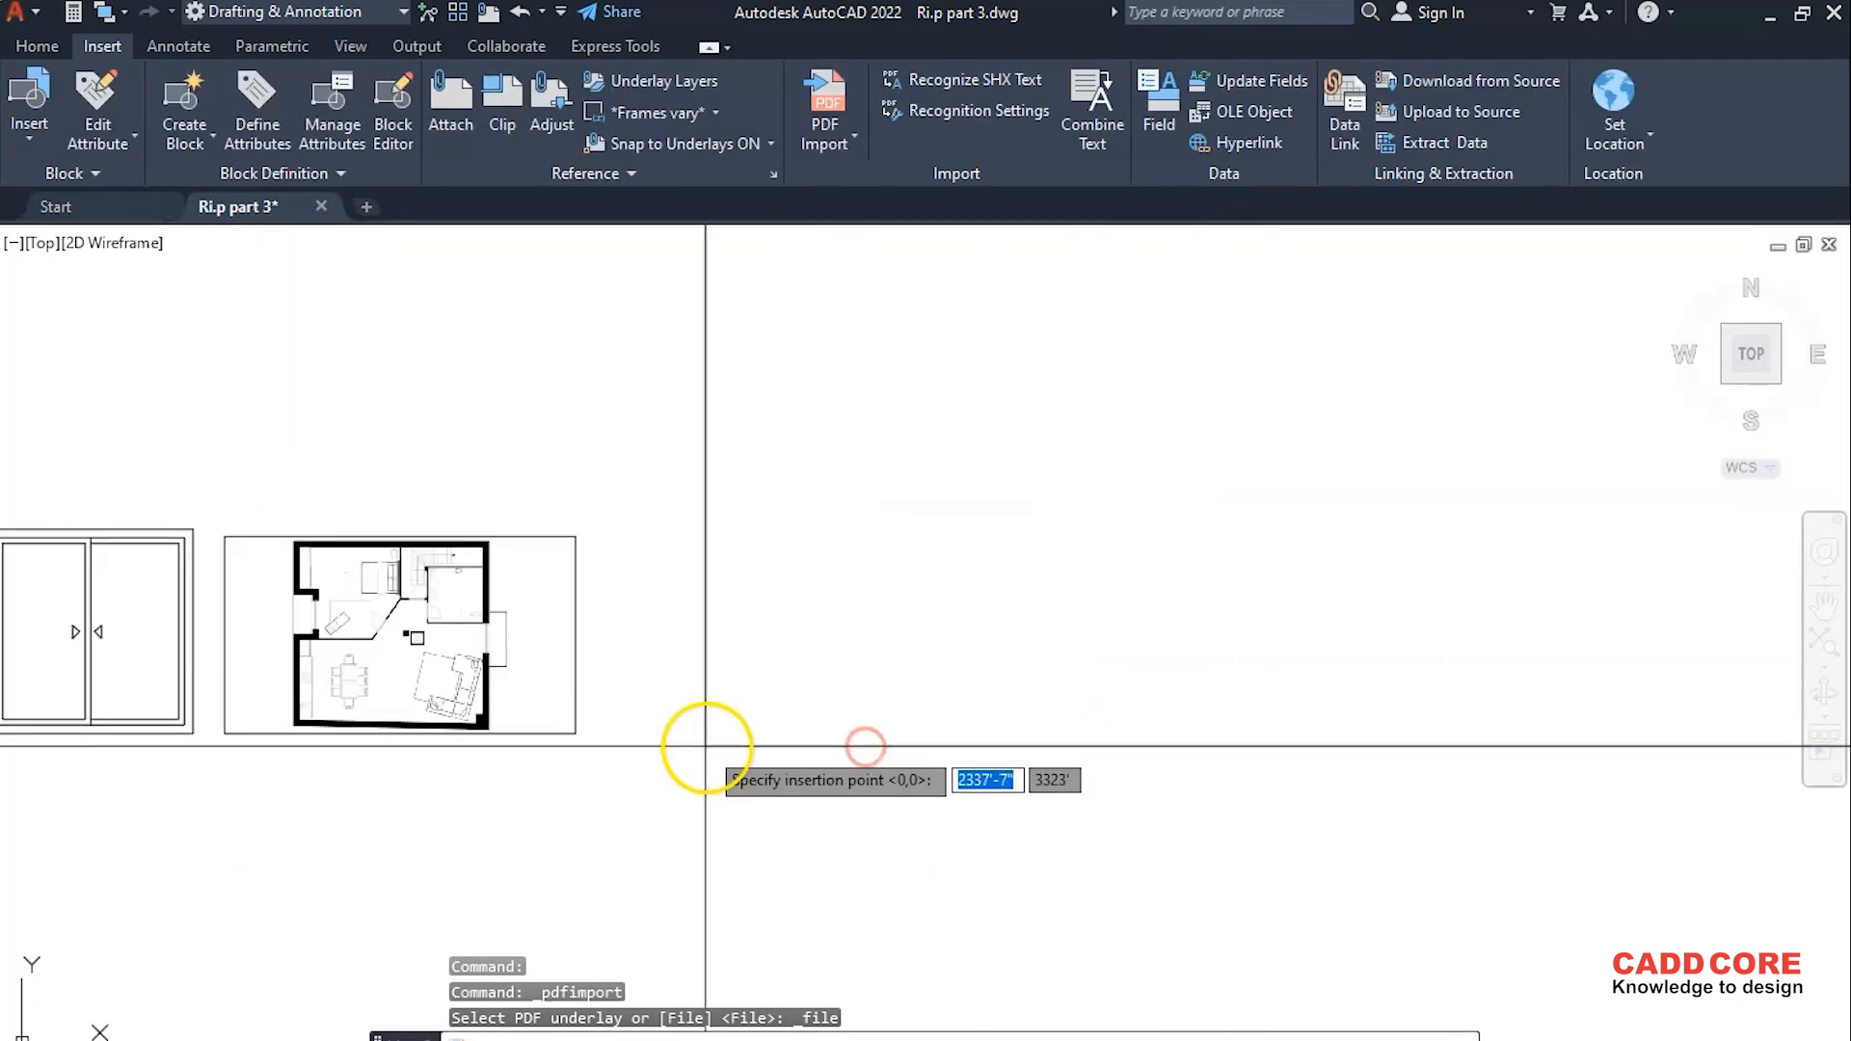
left_click(673, 740)
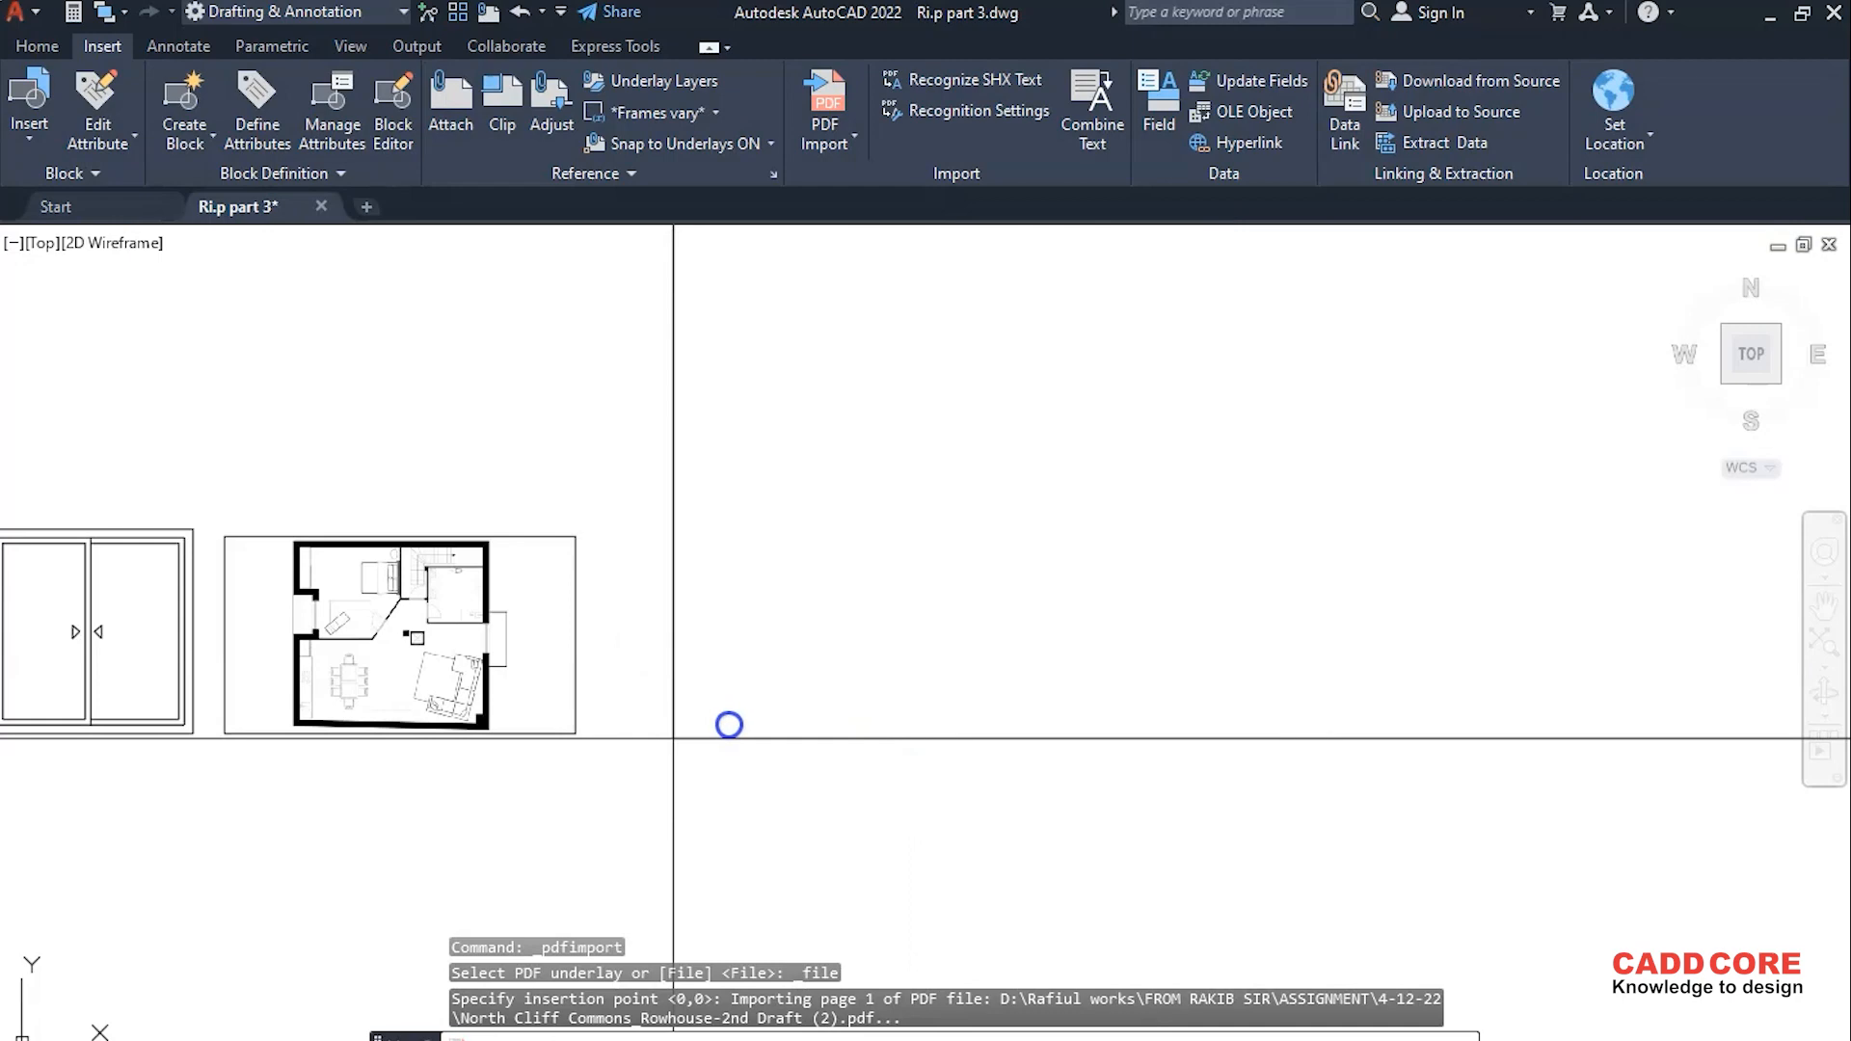
scroll(788, 609, "down", 8)
scroll(758, 653, "up", 2)
scroll(747, 597, "up", 6)
scroll(1024, 736, "down", 2)
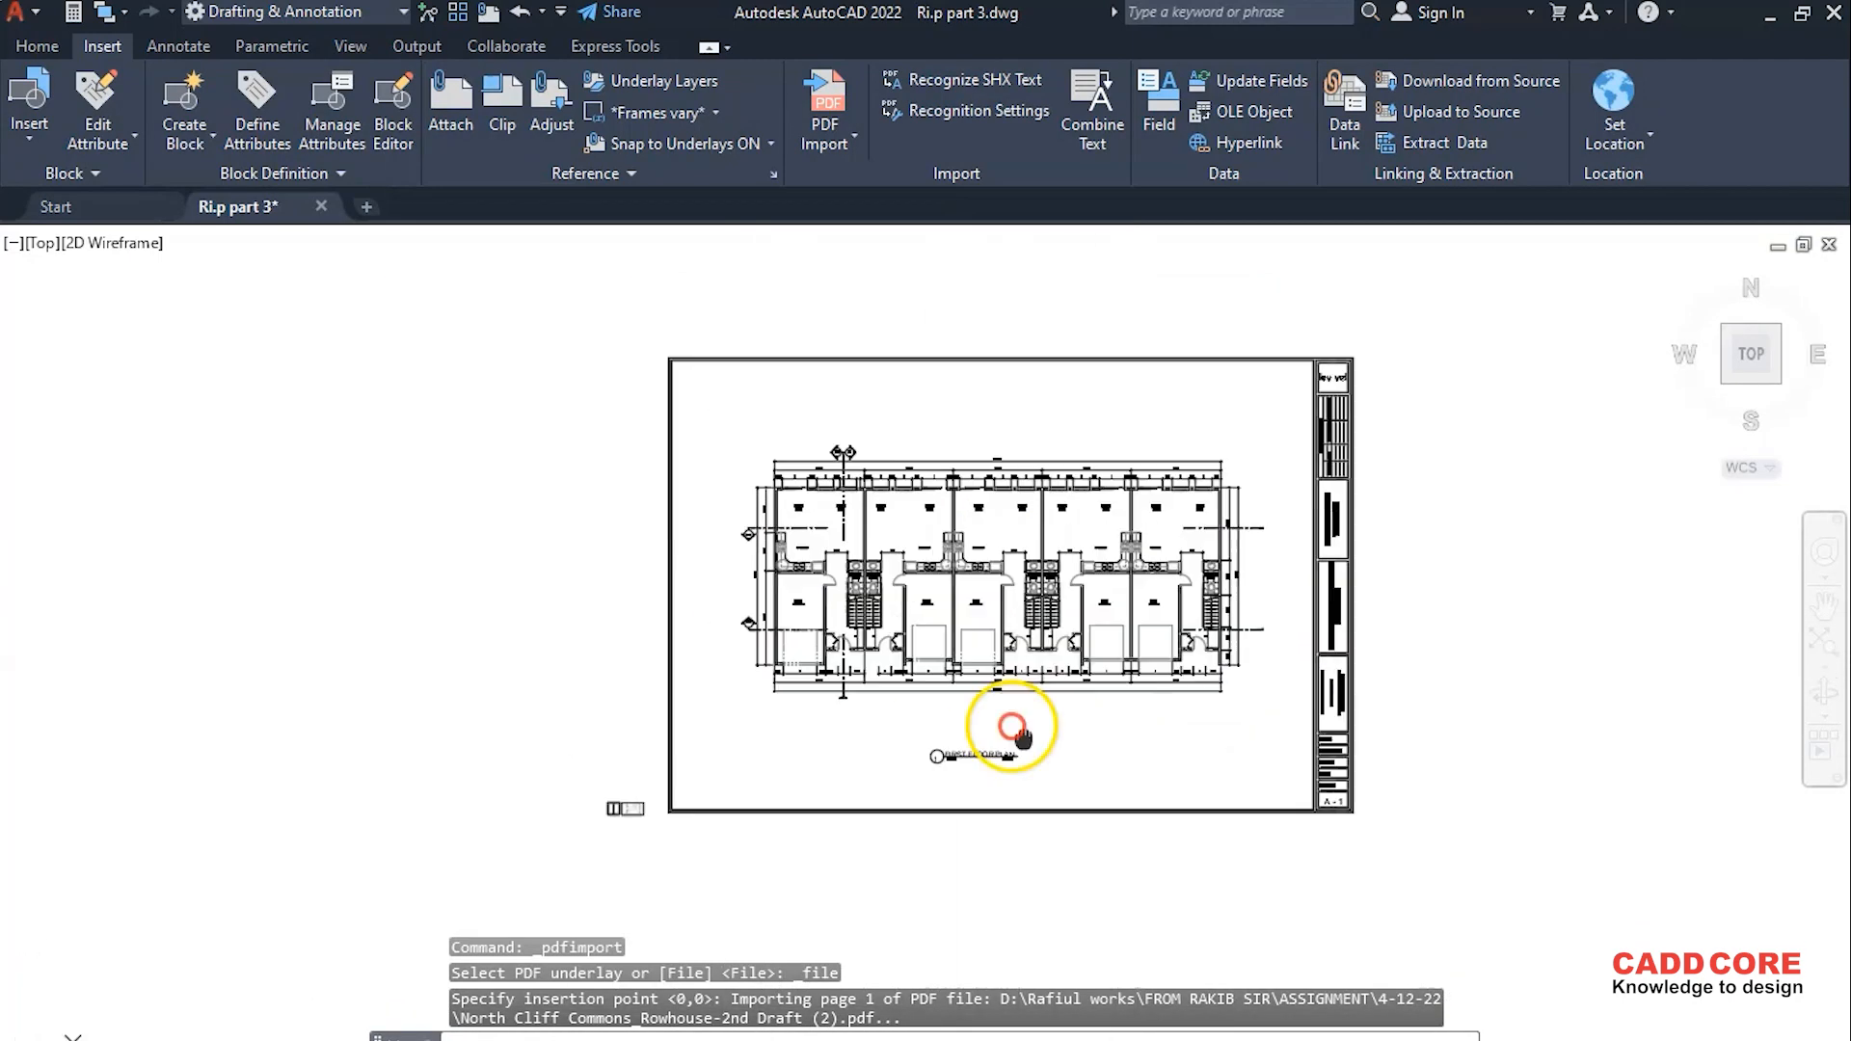
scroll(627, 846, "up", 3)
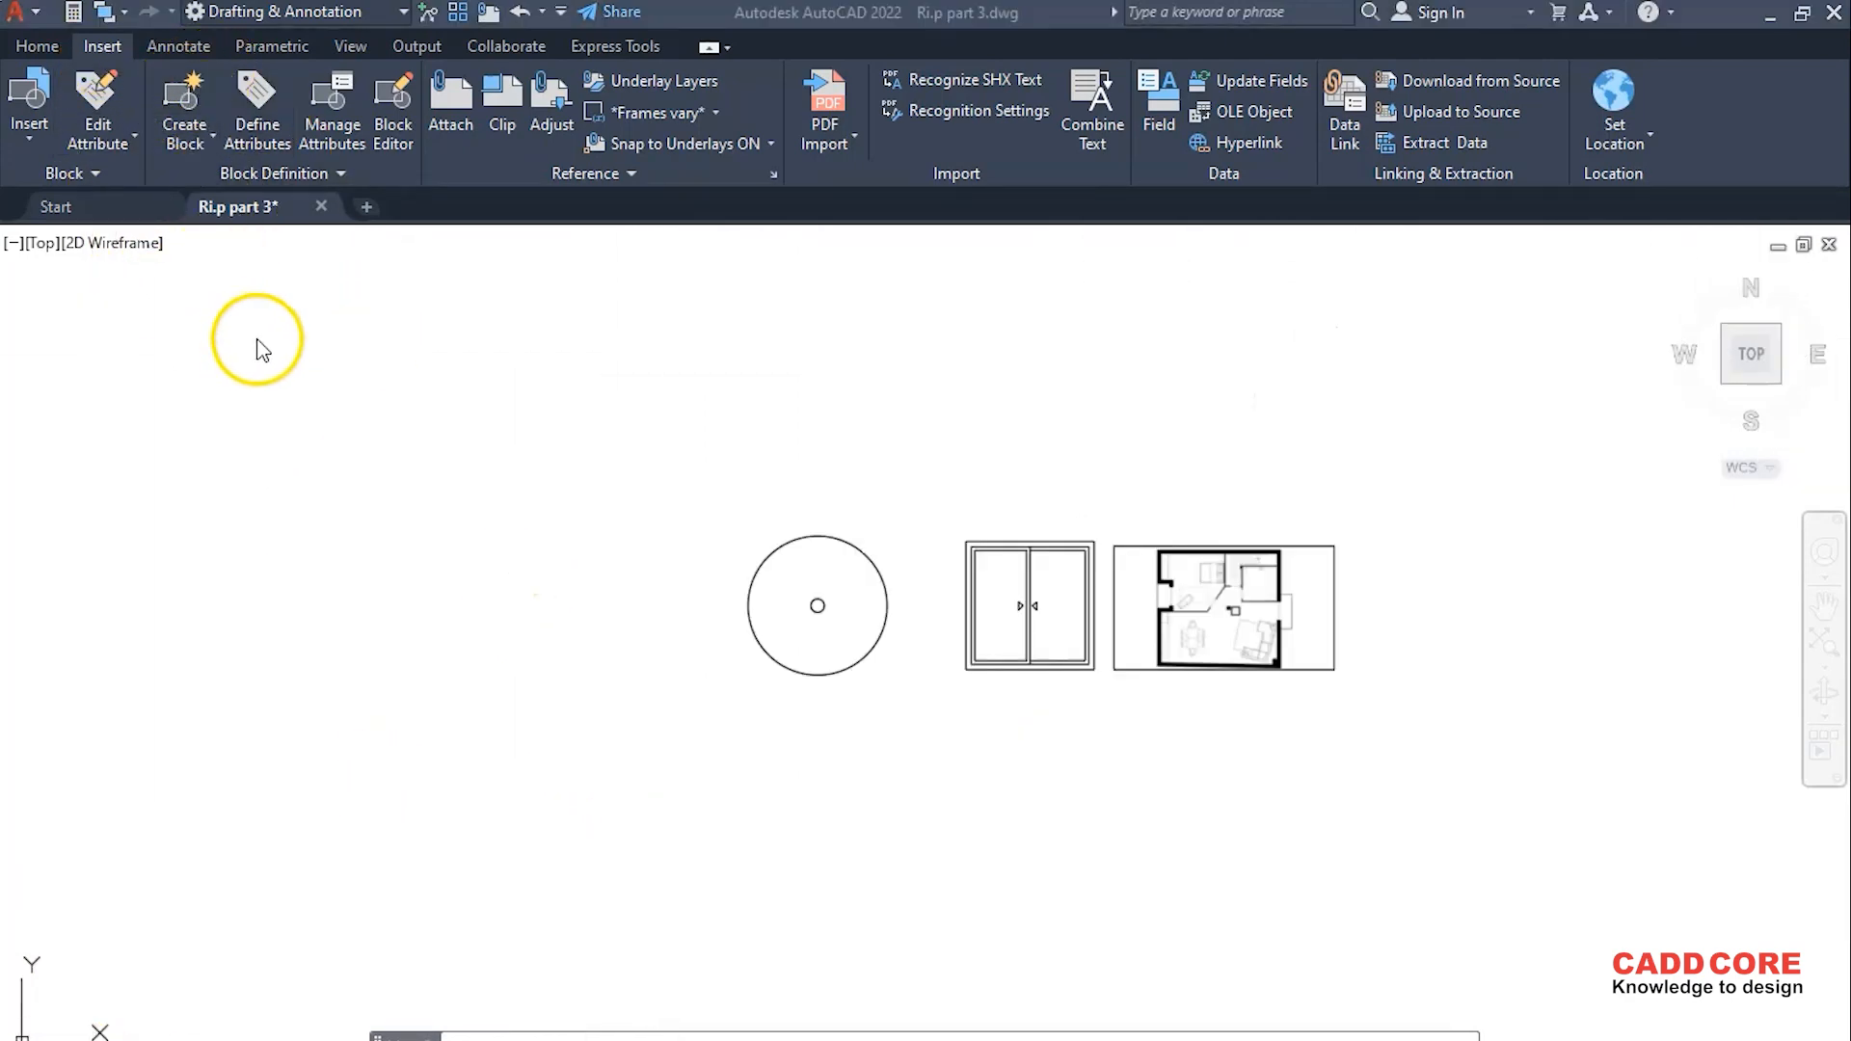
- Examine the font and height settings of the PDF Calibri text style, leaving them unmodified
left_click(181, 45)
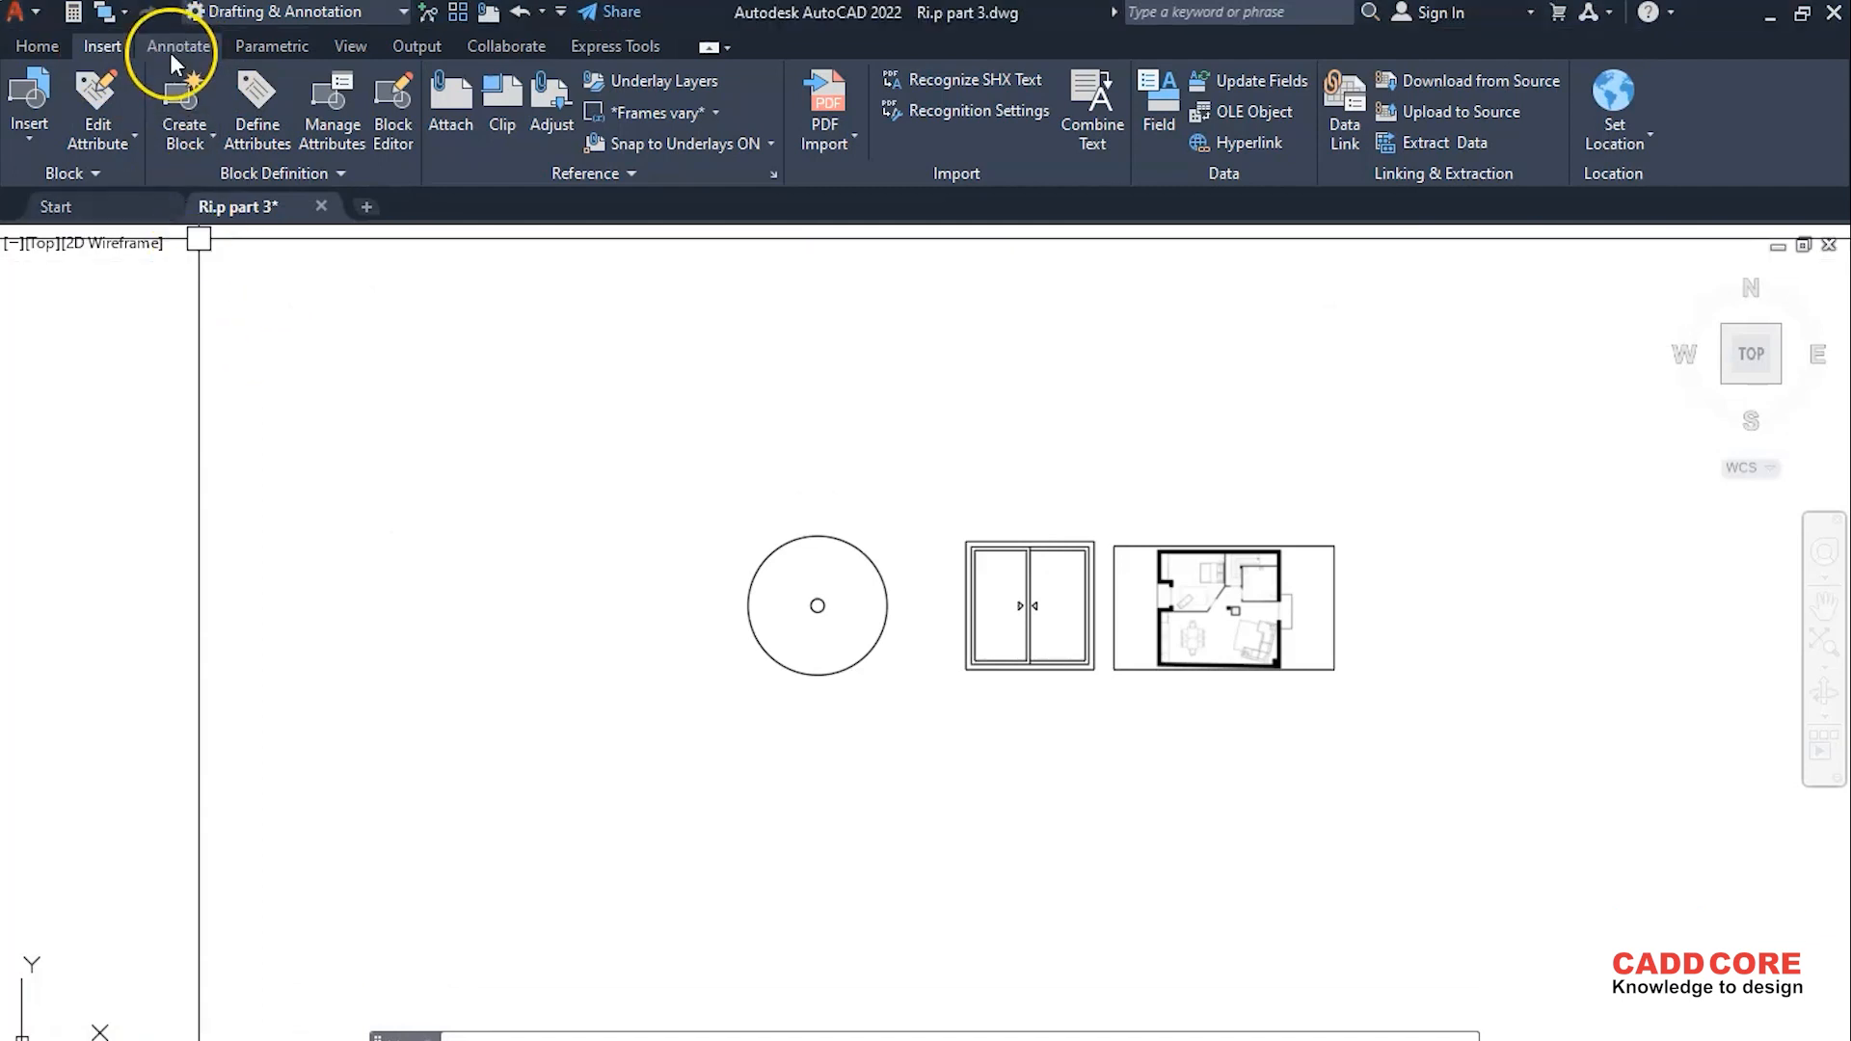
left_click(173, 48)
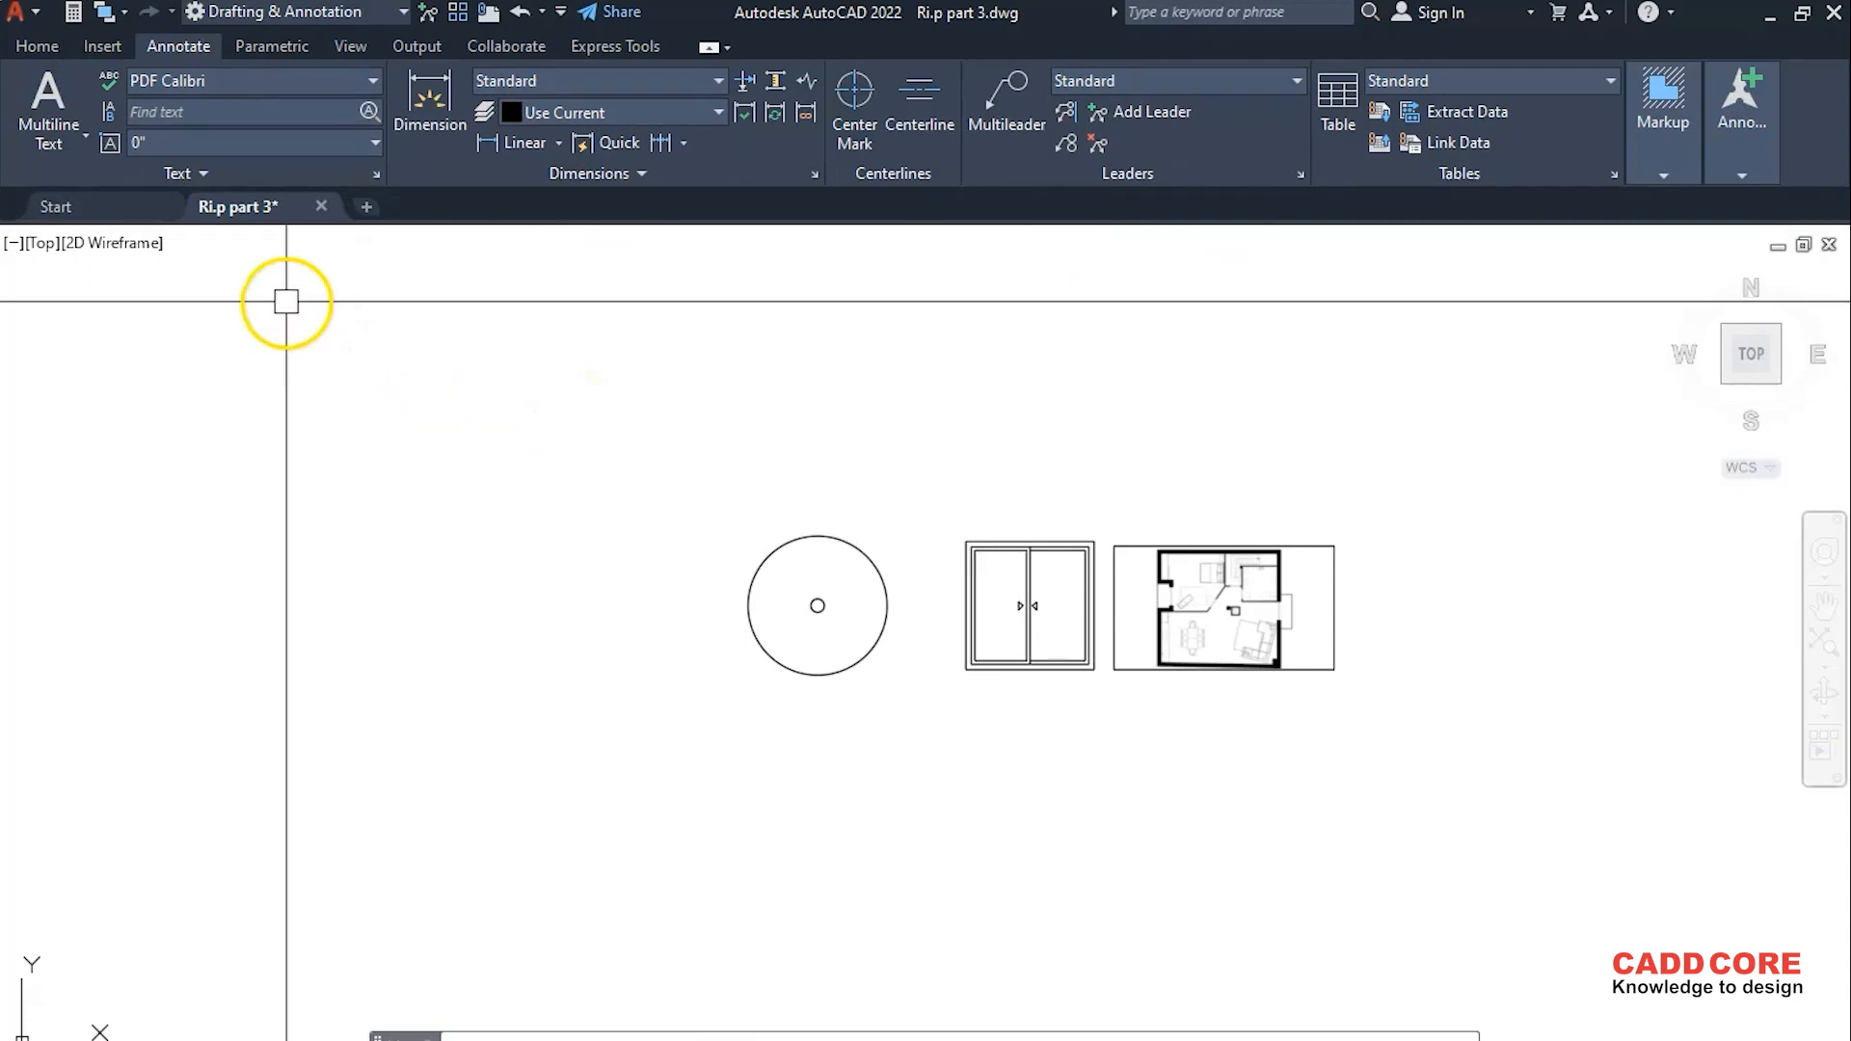
left_click(376, 175)
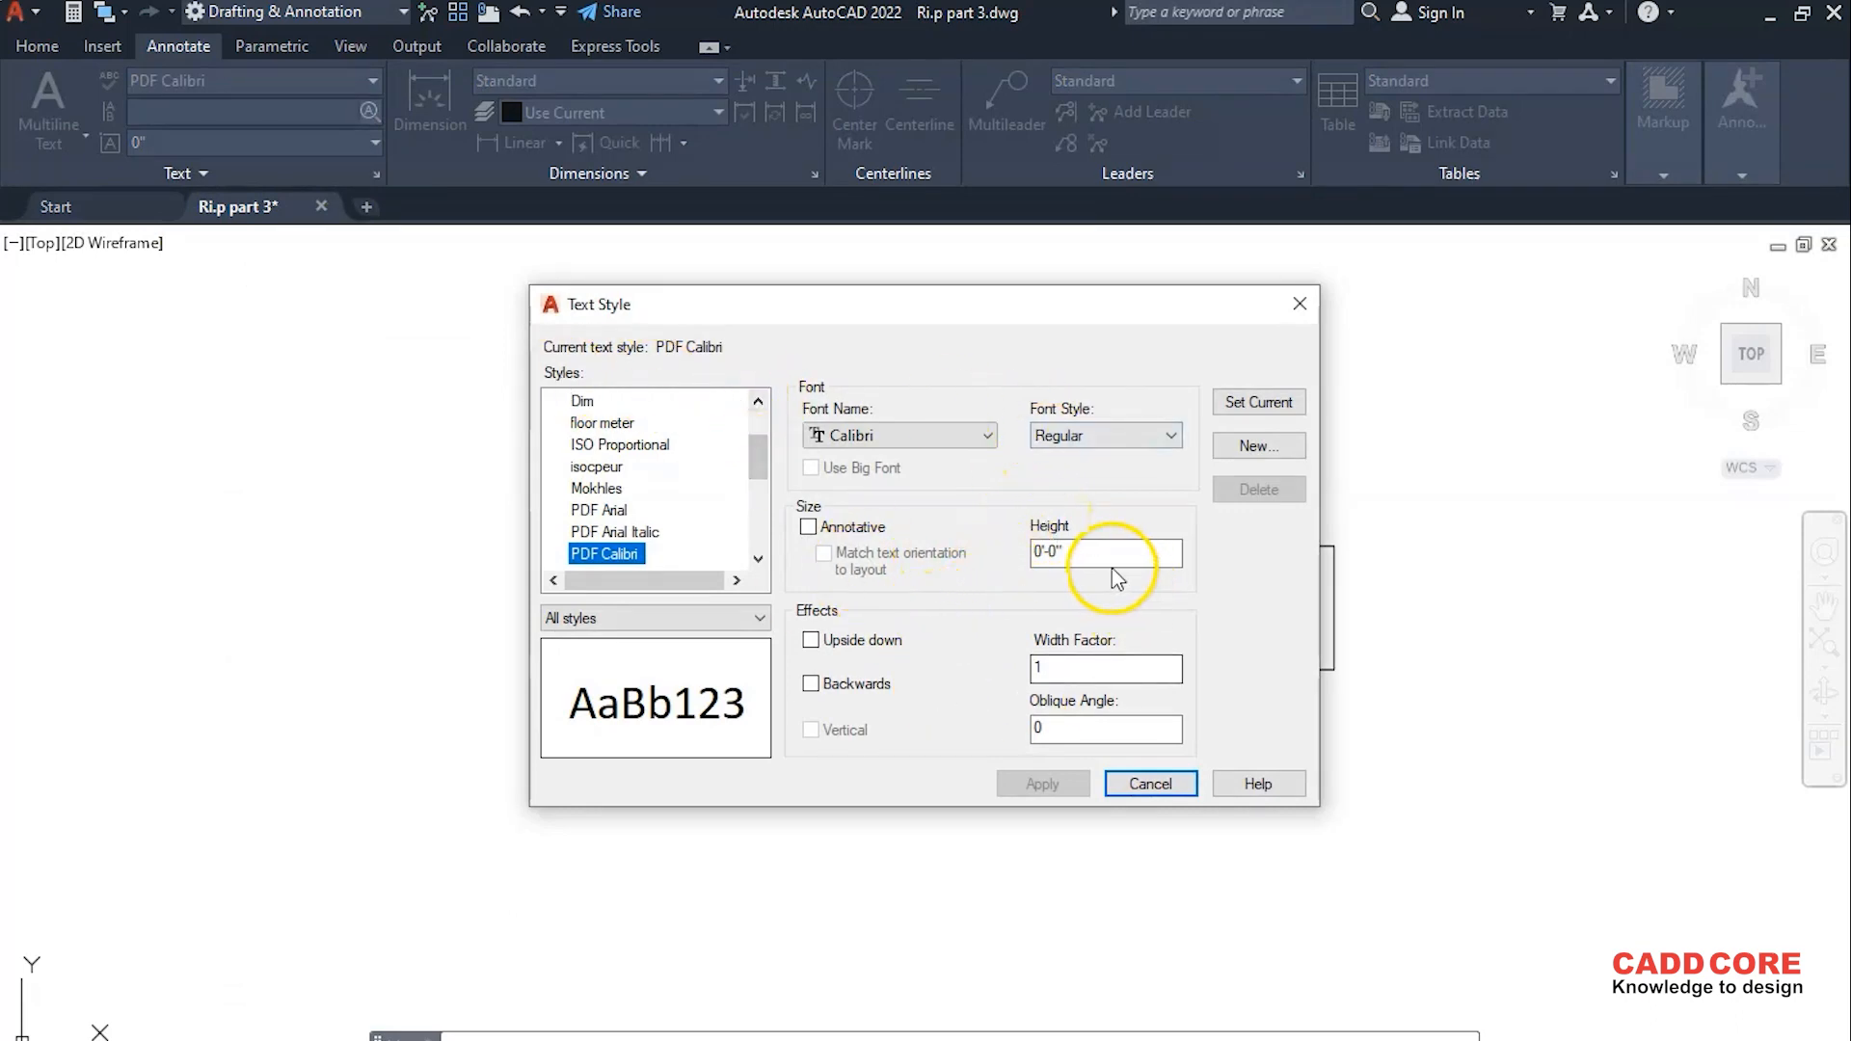
left_click_drag(1088, 557, 1008, 557)
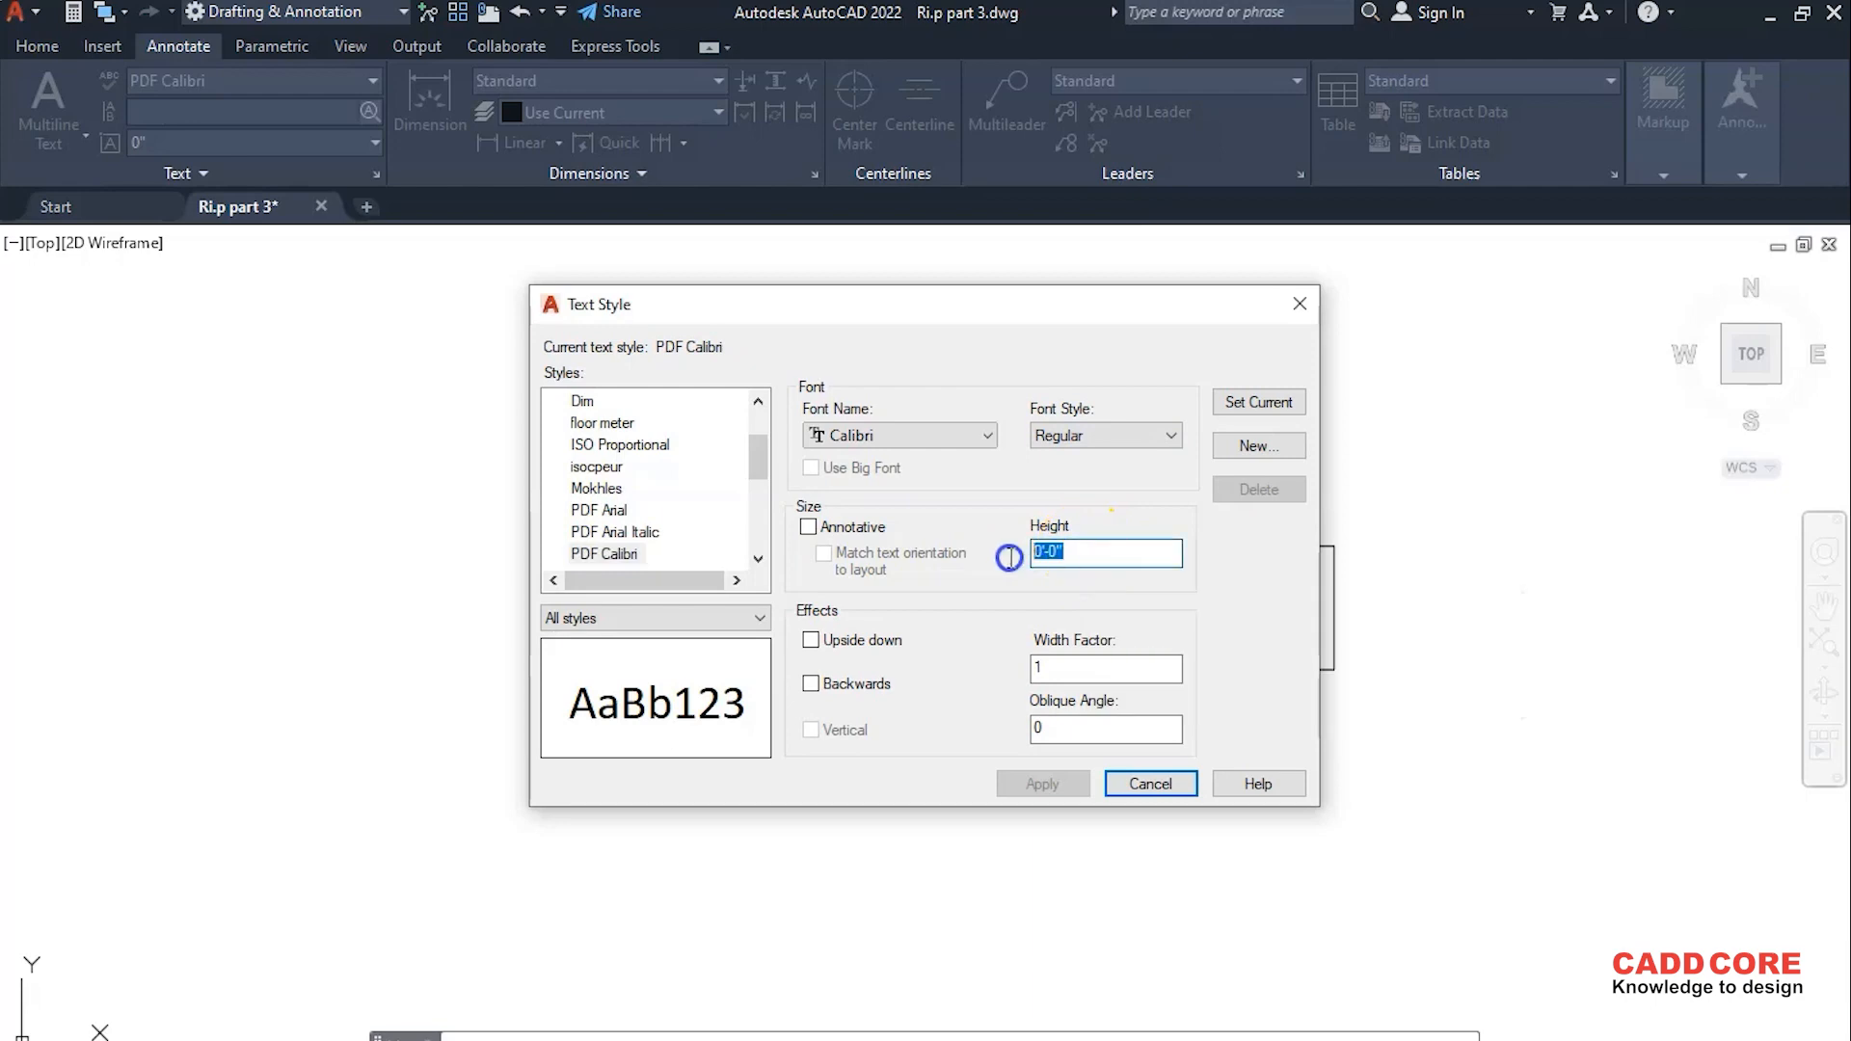
left_click(953, 443)
left_click(953, 444)
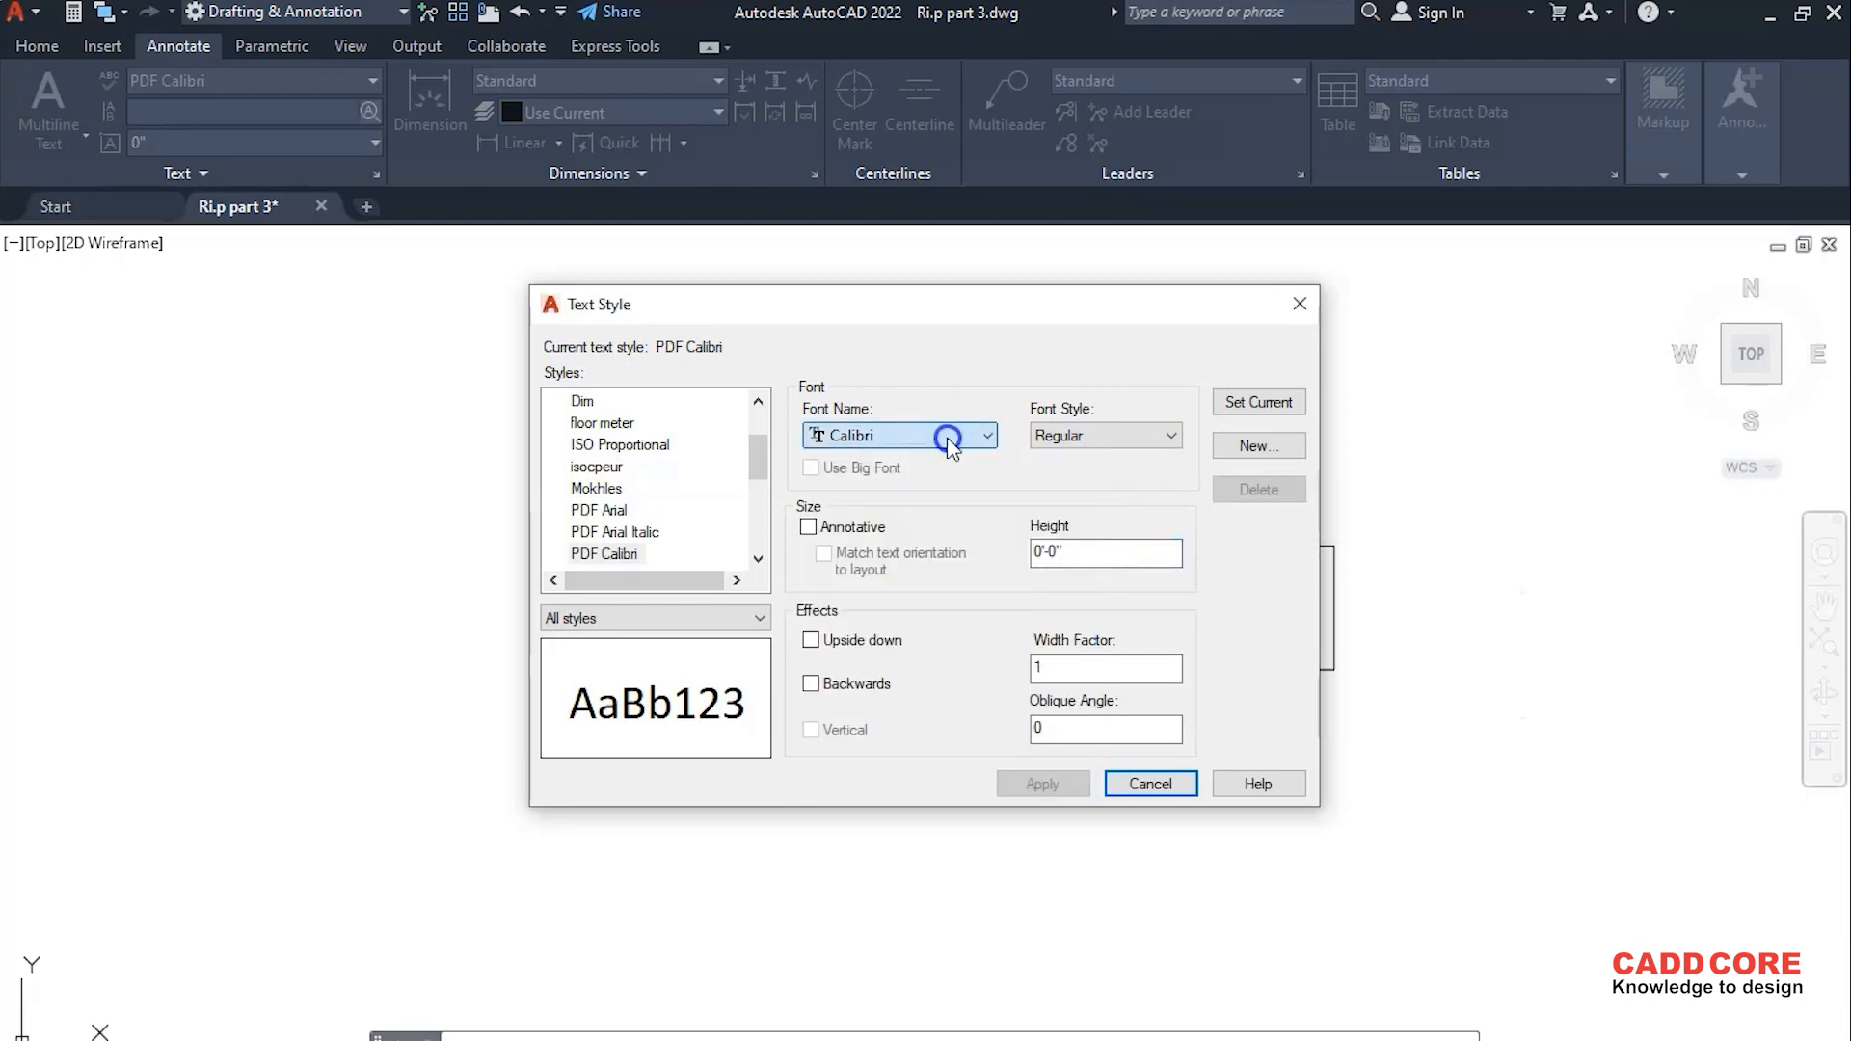
left_click(1149, 784)
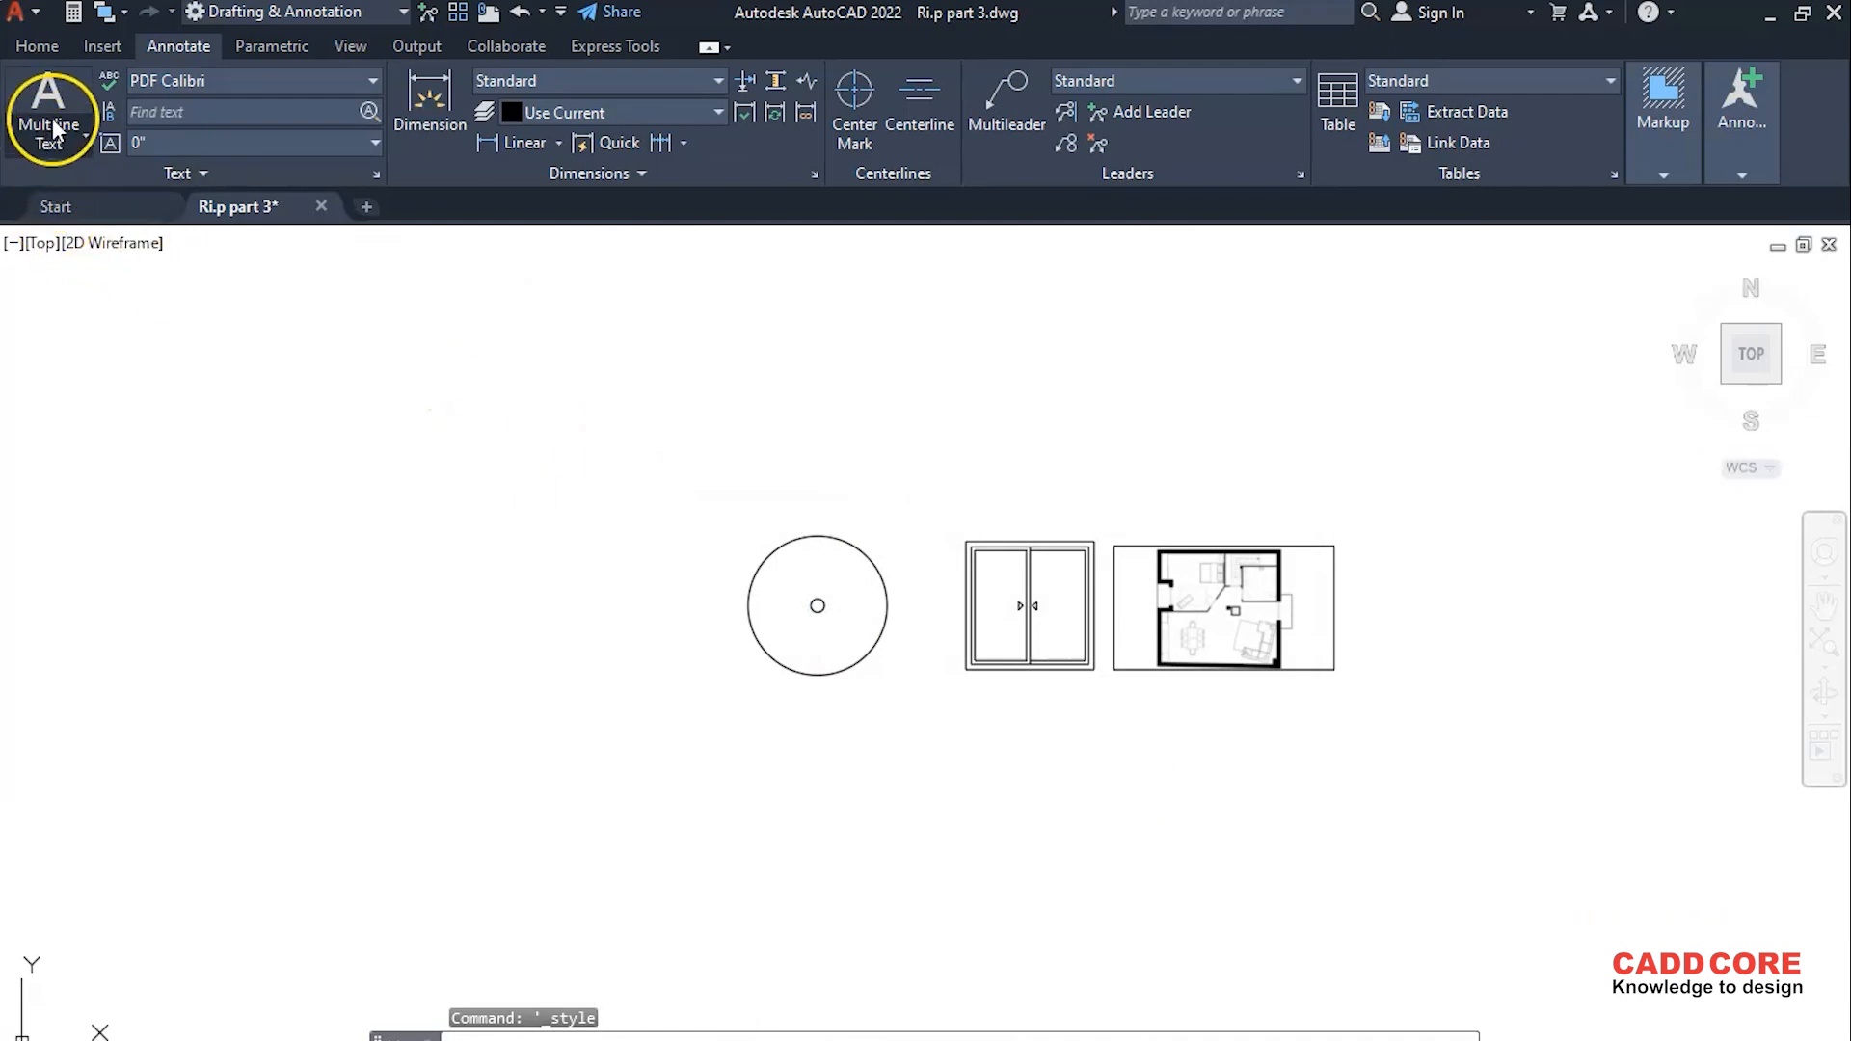
- Create a multiline text box in the empty area left of the circle and enter "window"
left_click(54, 100)
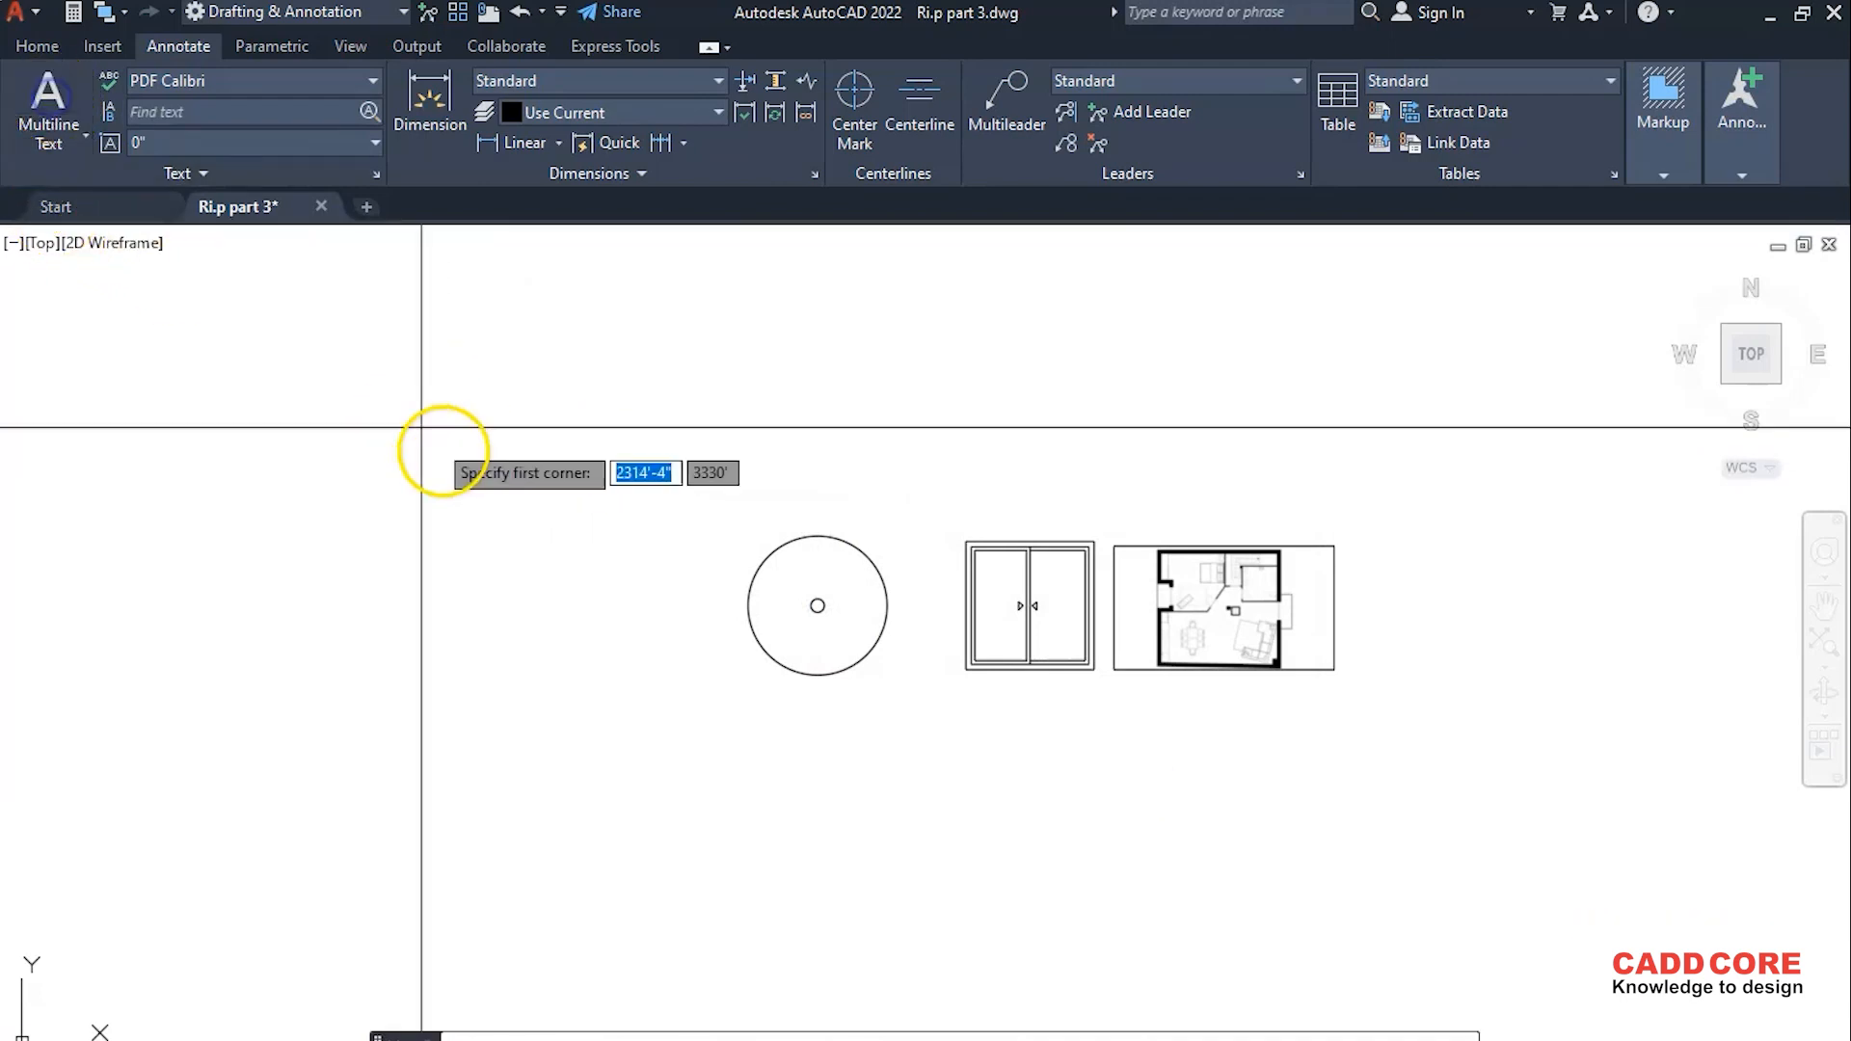
left_click(510, 551)
left_click(707, 661)
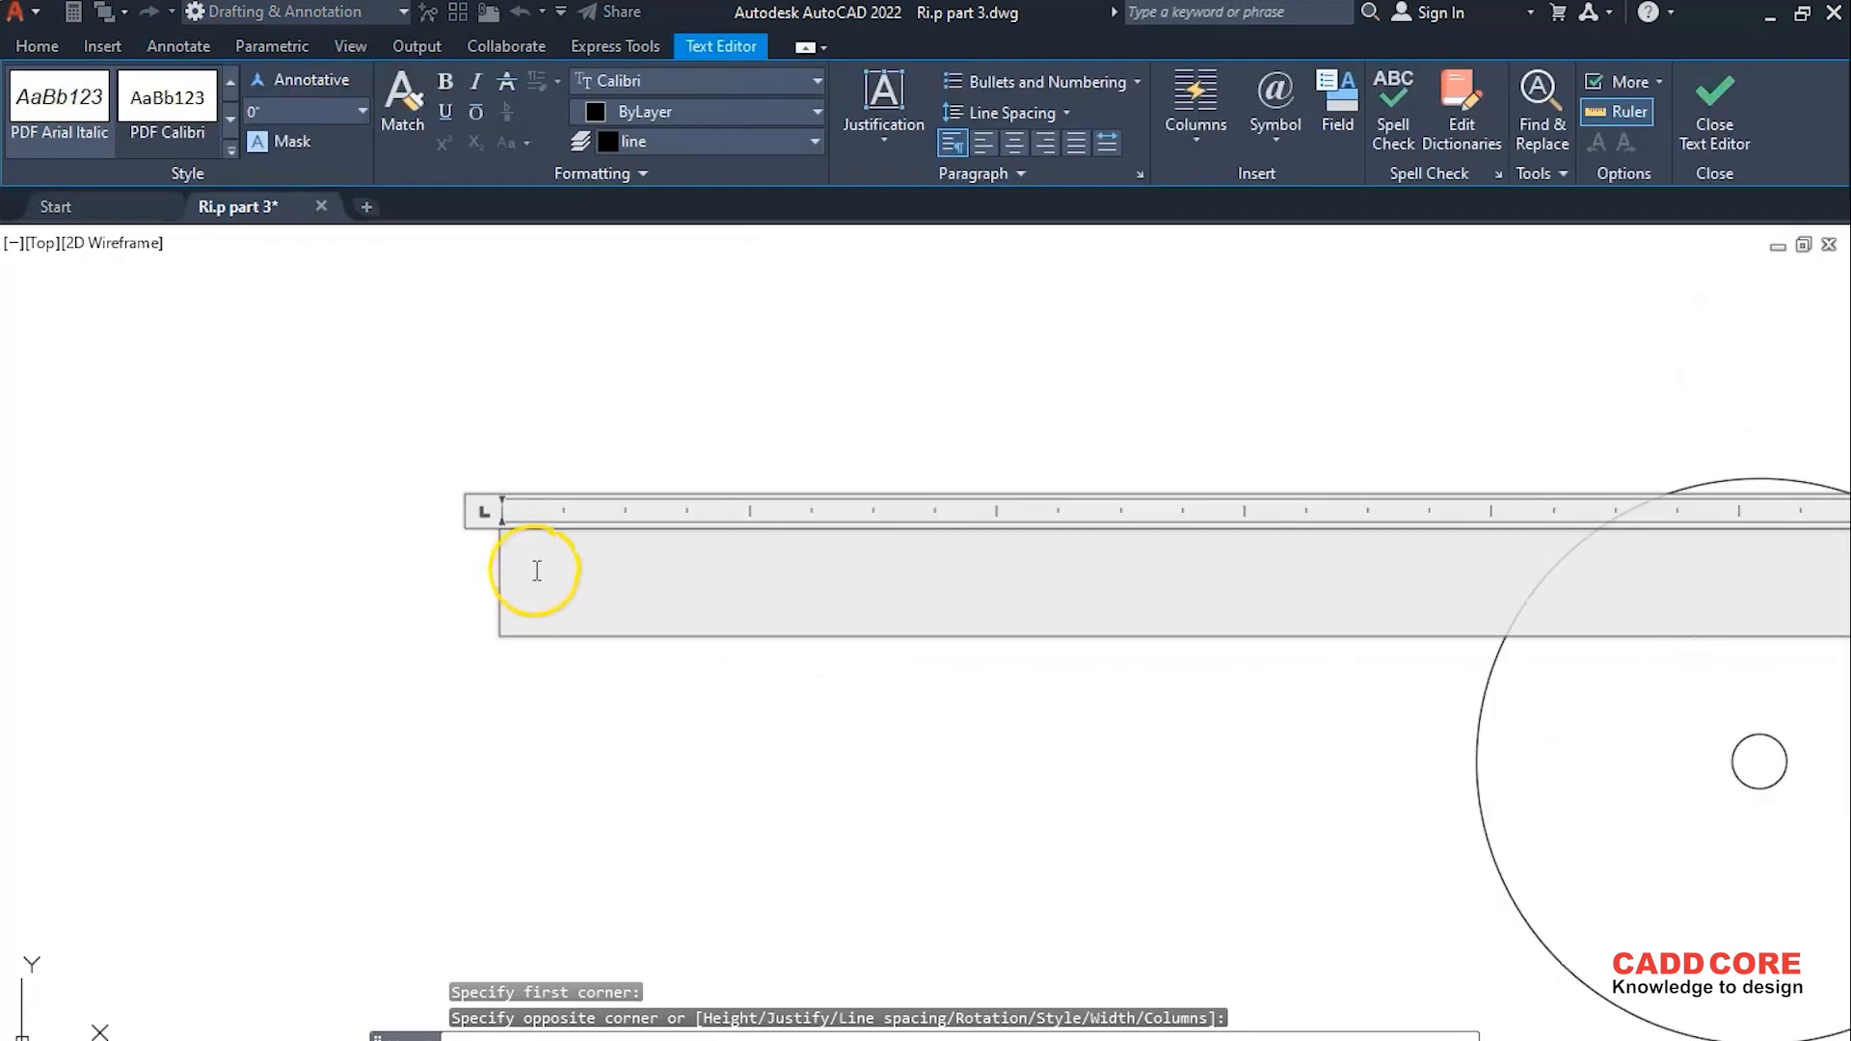
type("win")
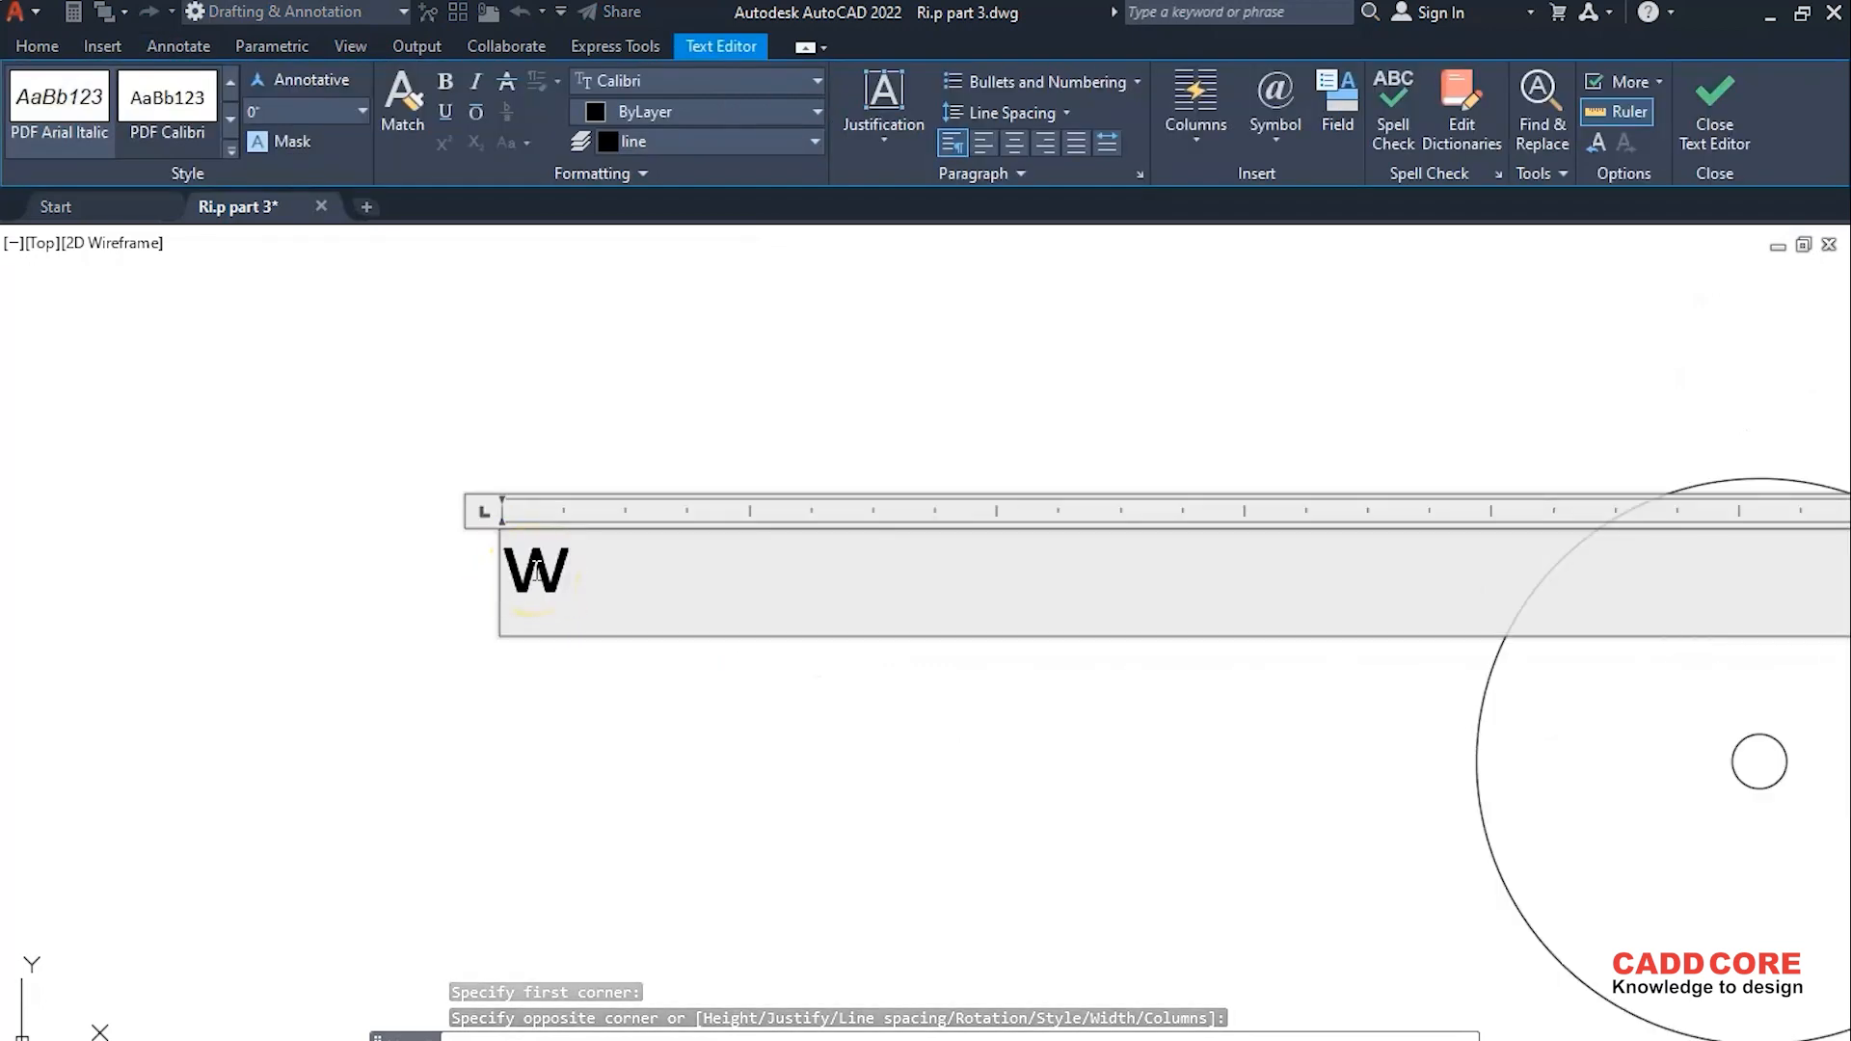
type("dow")
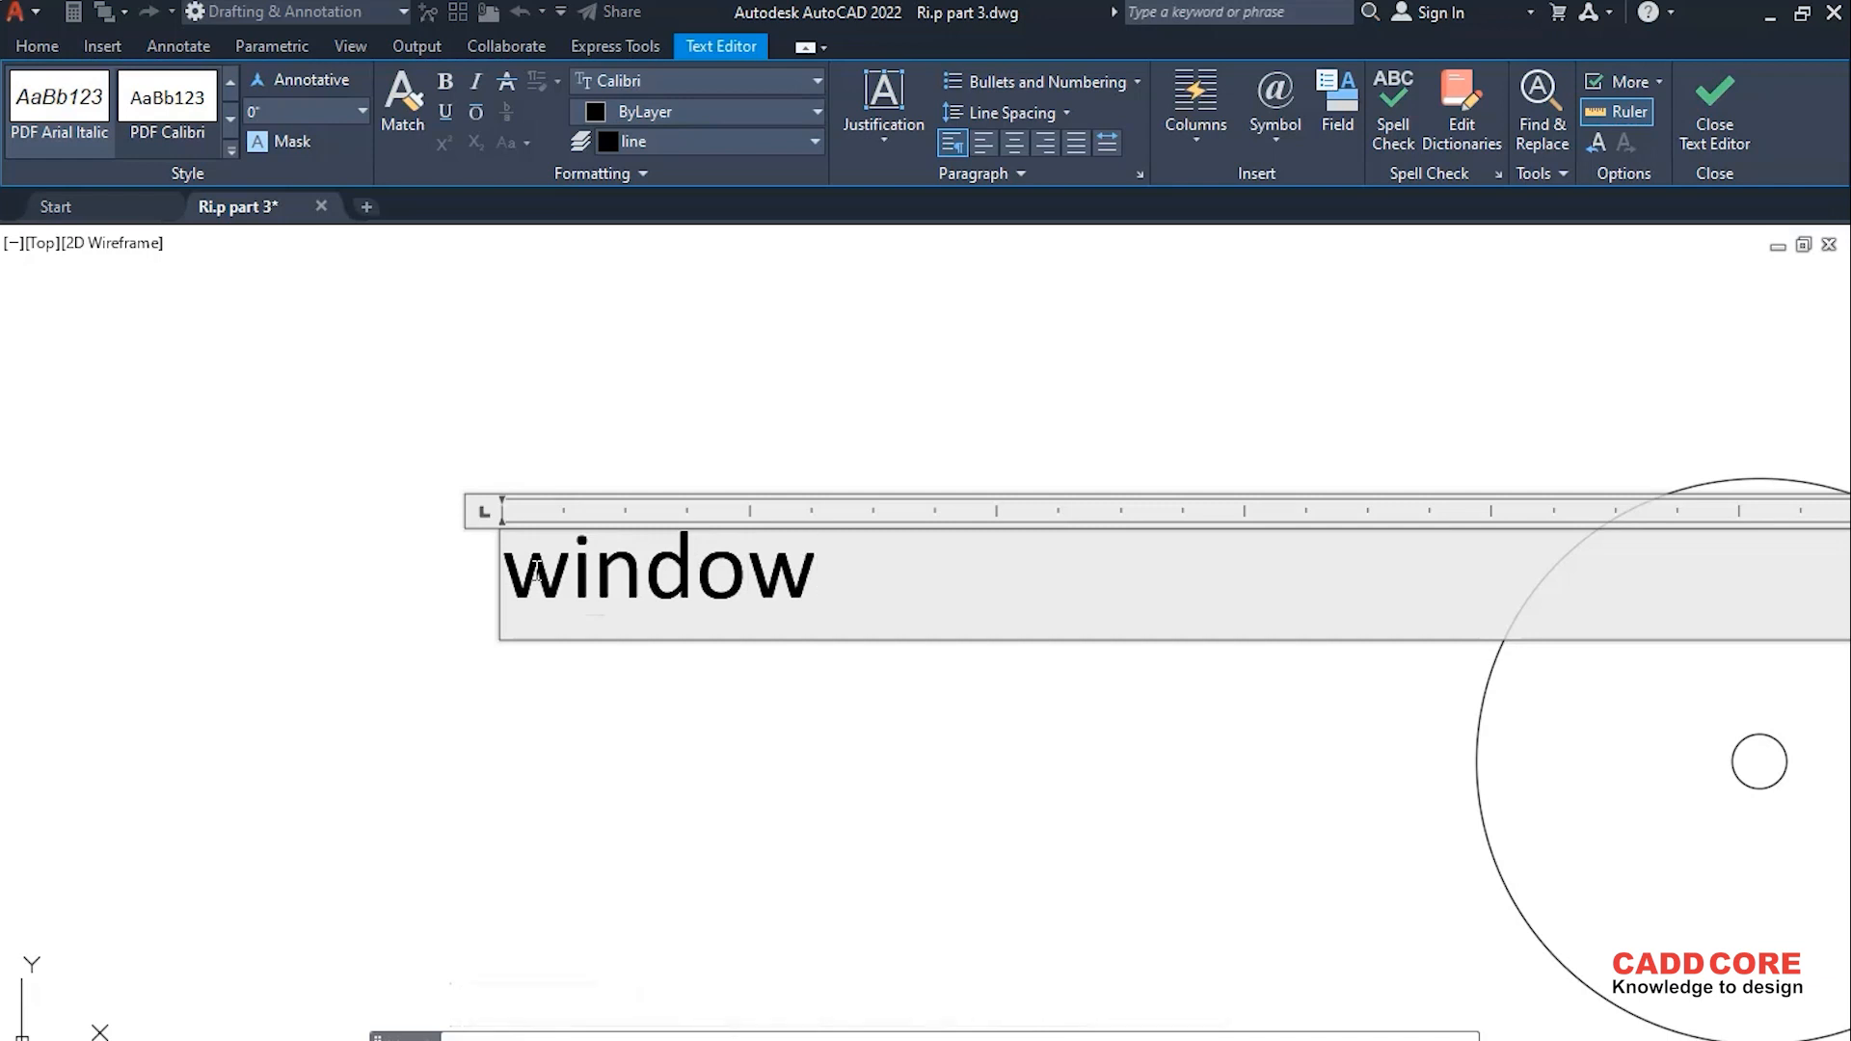
- Set the height of the word "window" to 6", close the text editor and reopen the text for editing
left_click_drag(848, 585, 402, 586)
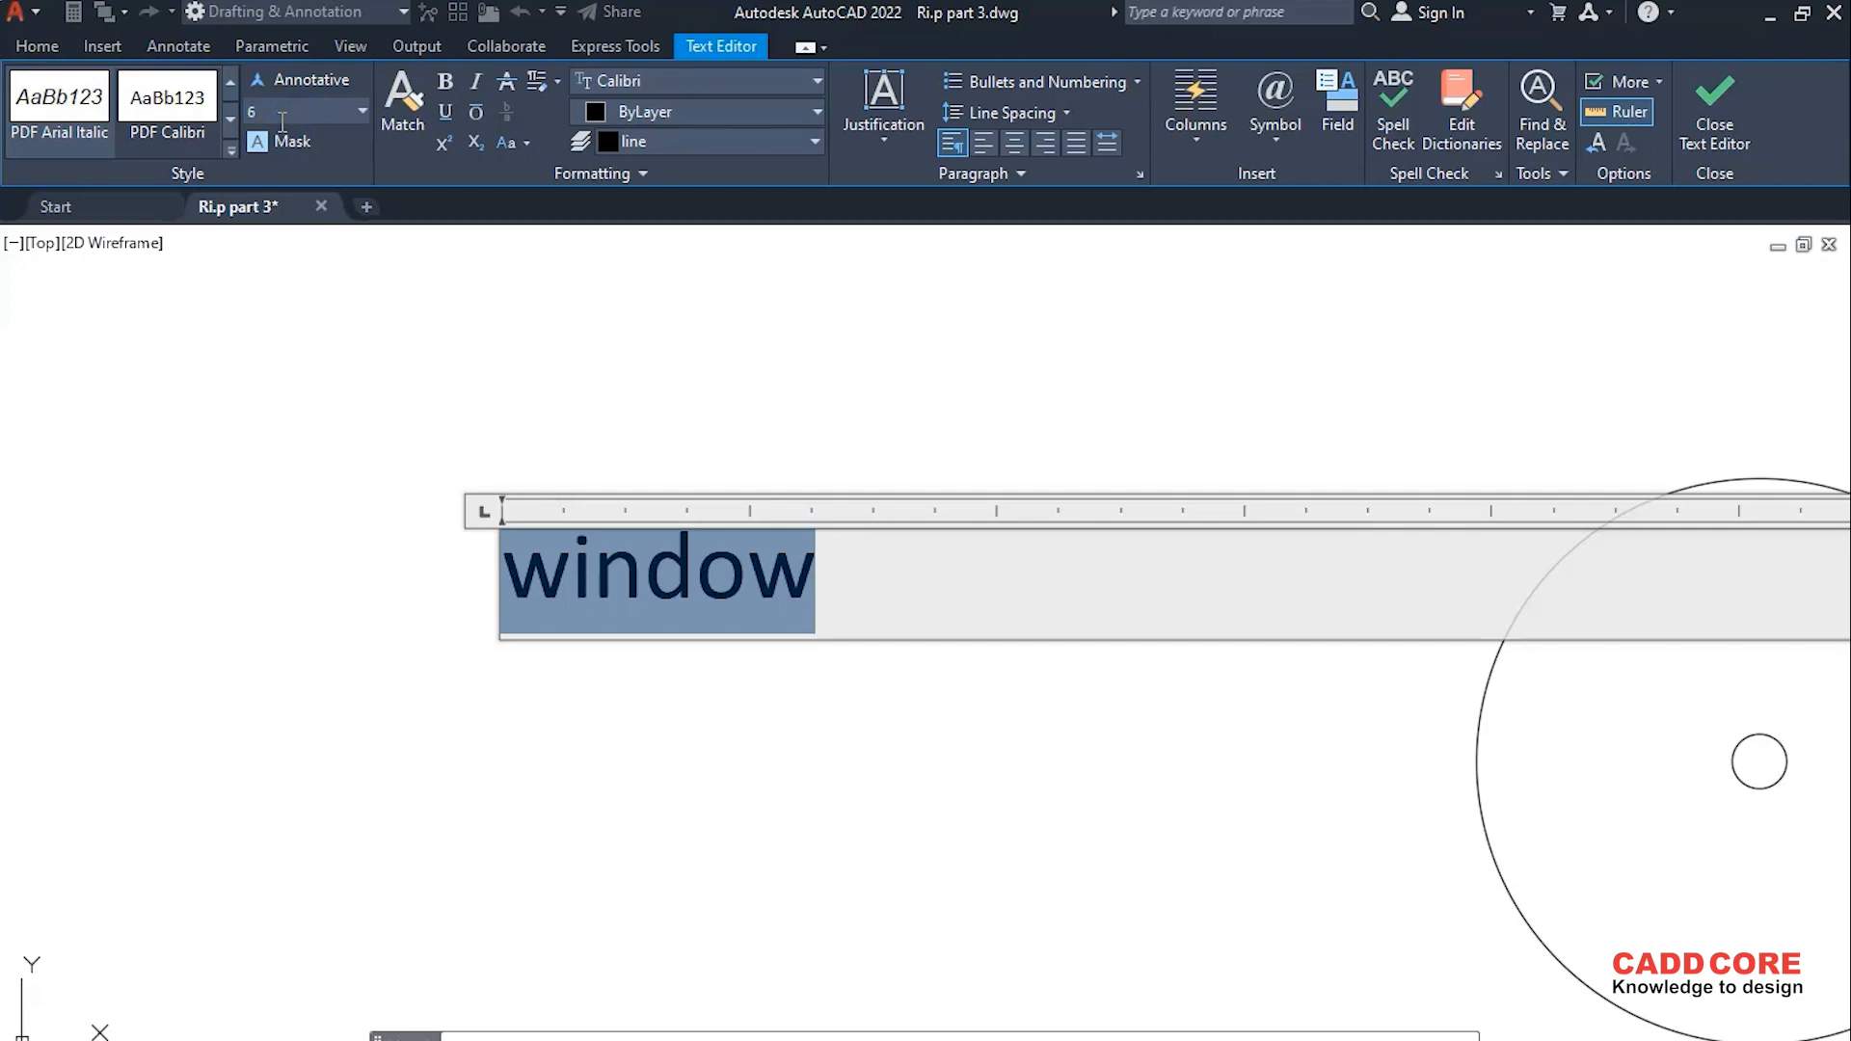
key("Return")
left_click(273, 105)
scroll(396, 556, "down", 6)
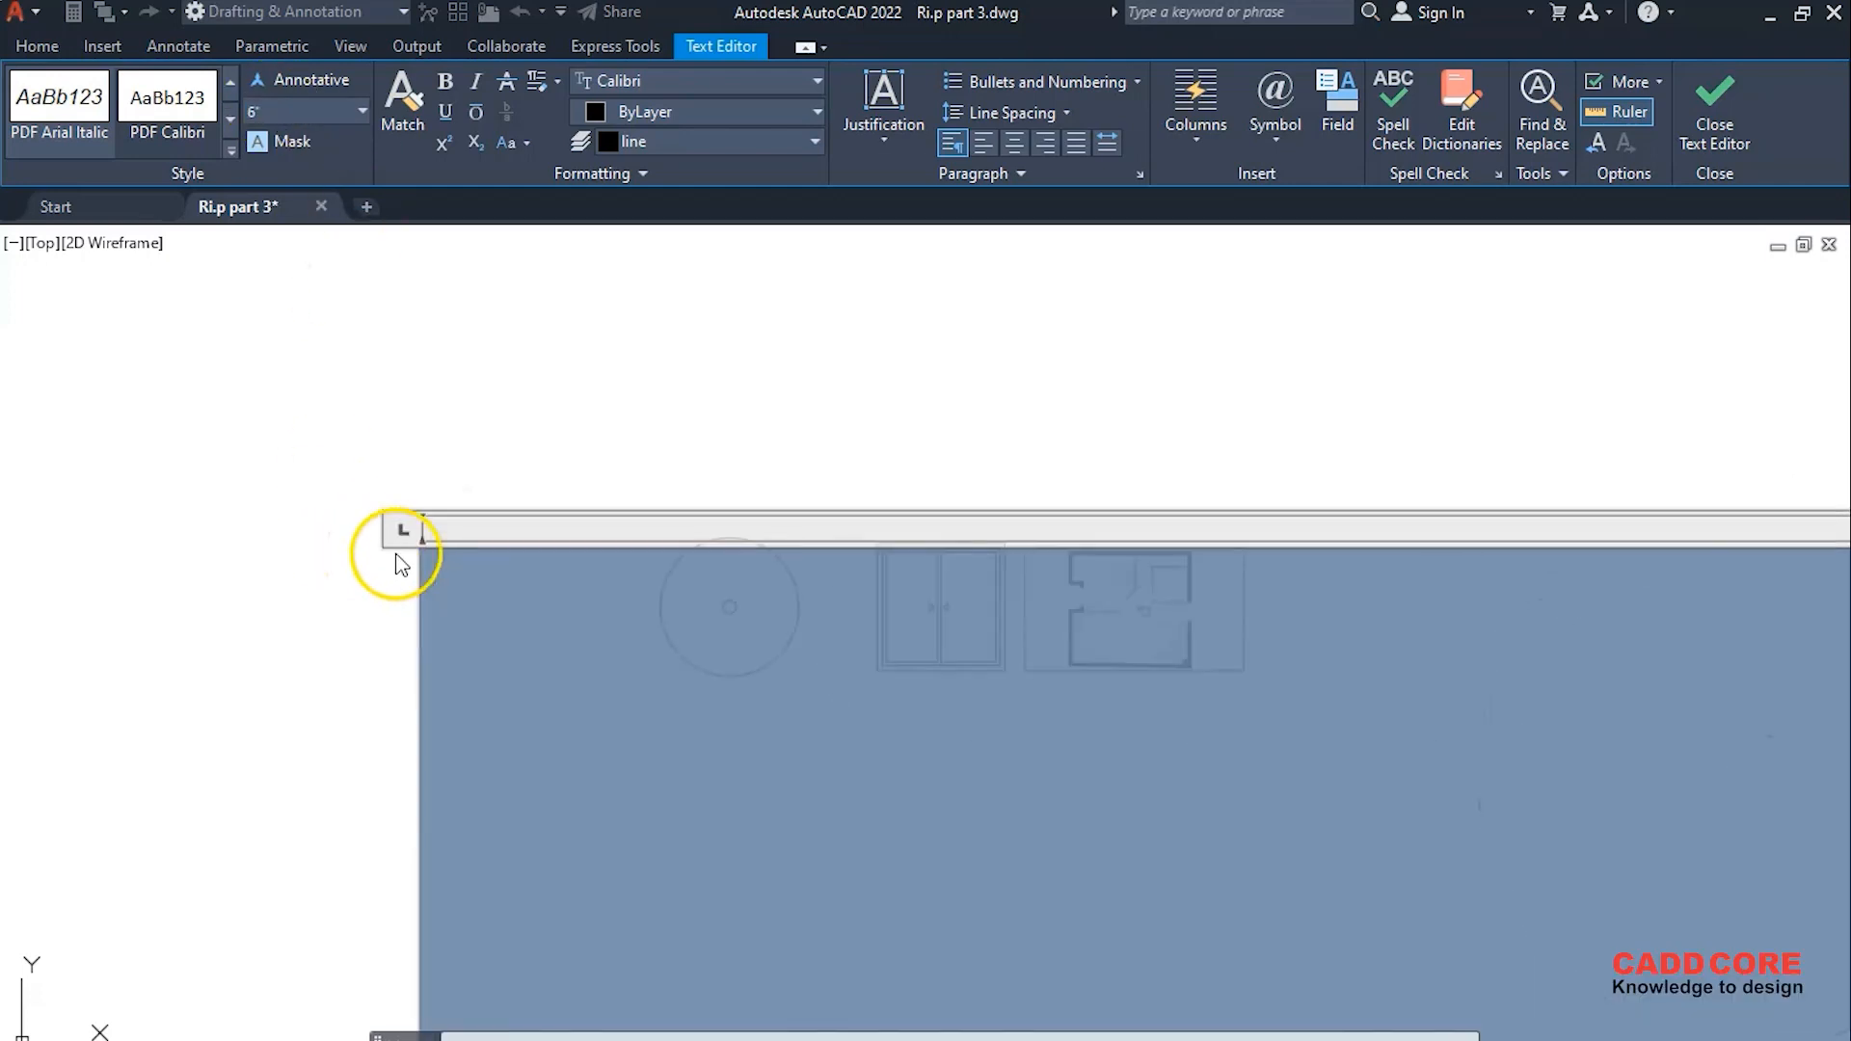
left_click(373, 612)
scroll(414, 564, "up", 4)
scroll(354, 516, "up", 5)
double_click(422, 520)
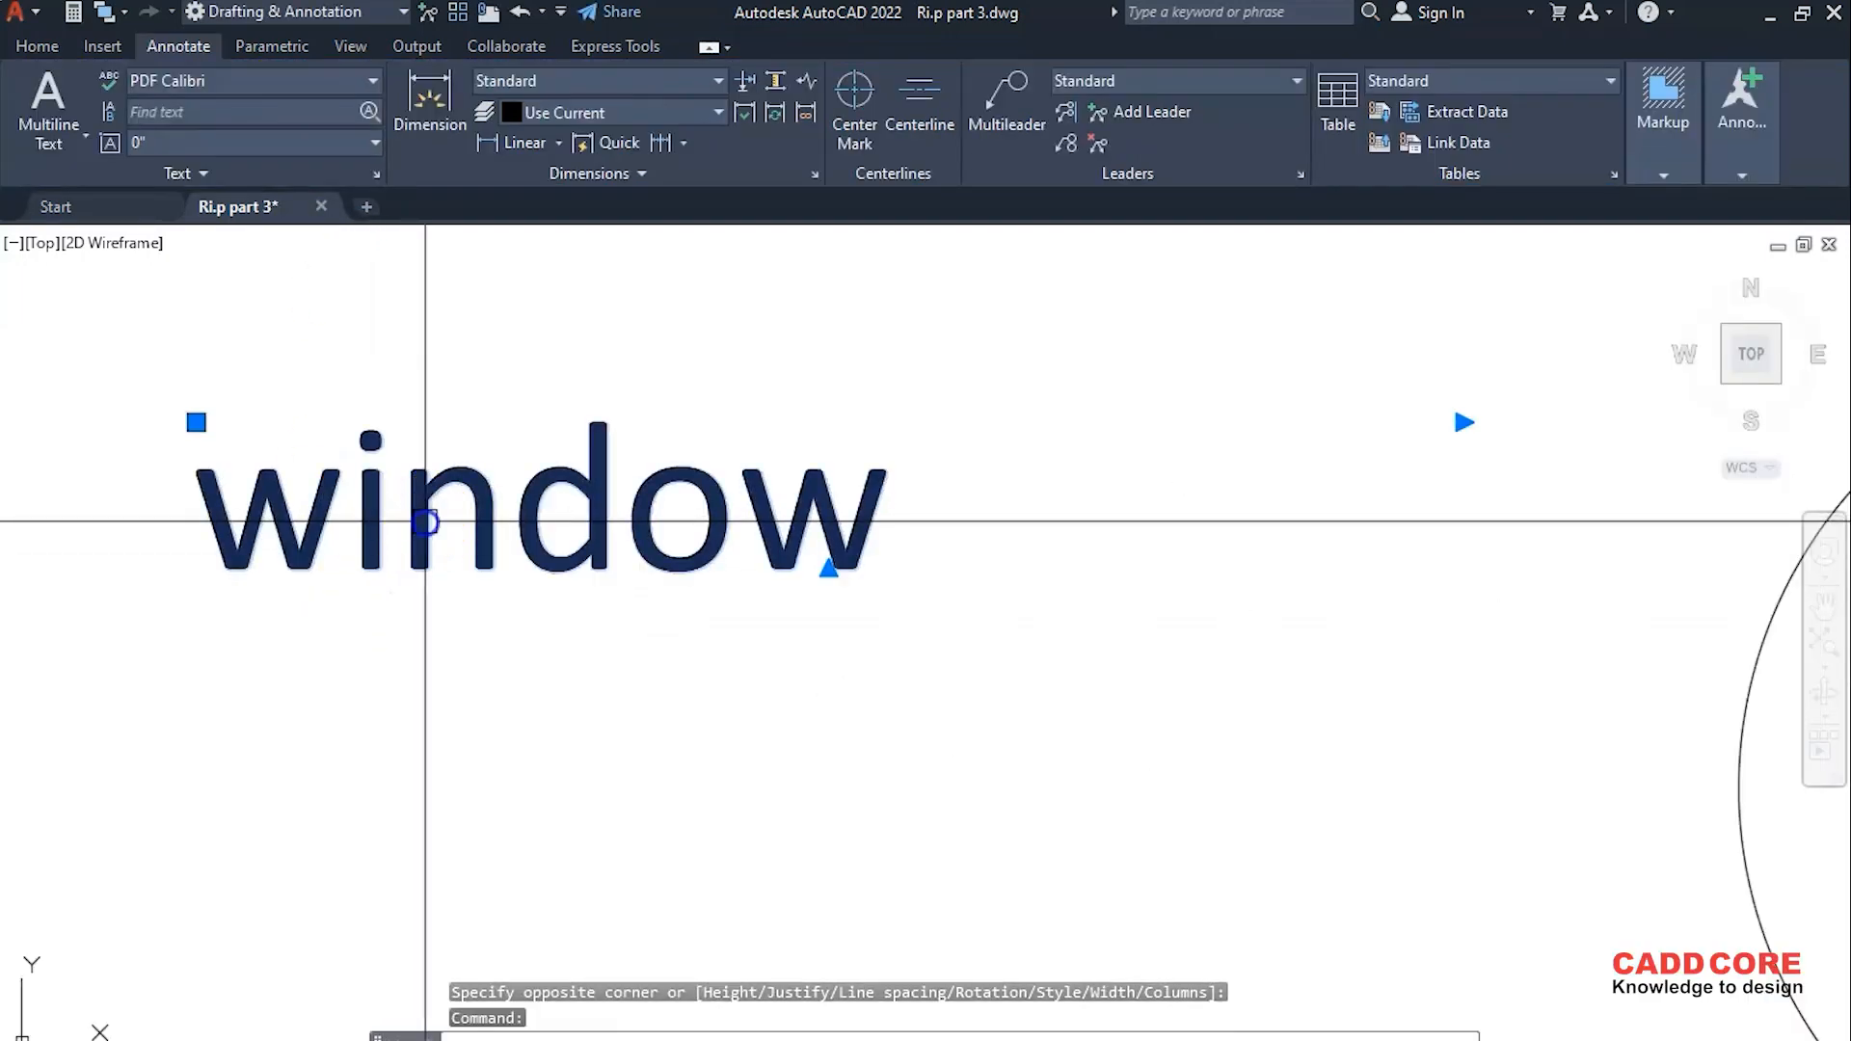
- Try bold, italic and underline formatting on the word "window", turning each one off again
left_click_drag(907, 530, 142, 527)
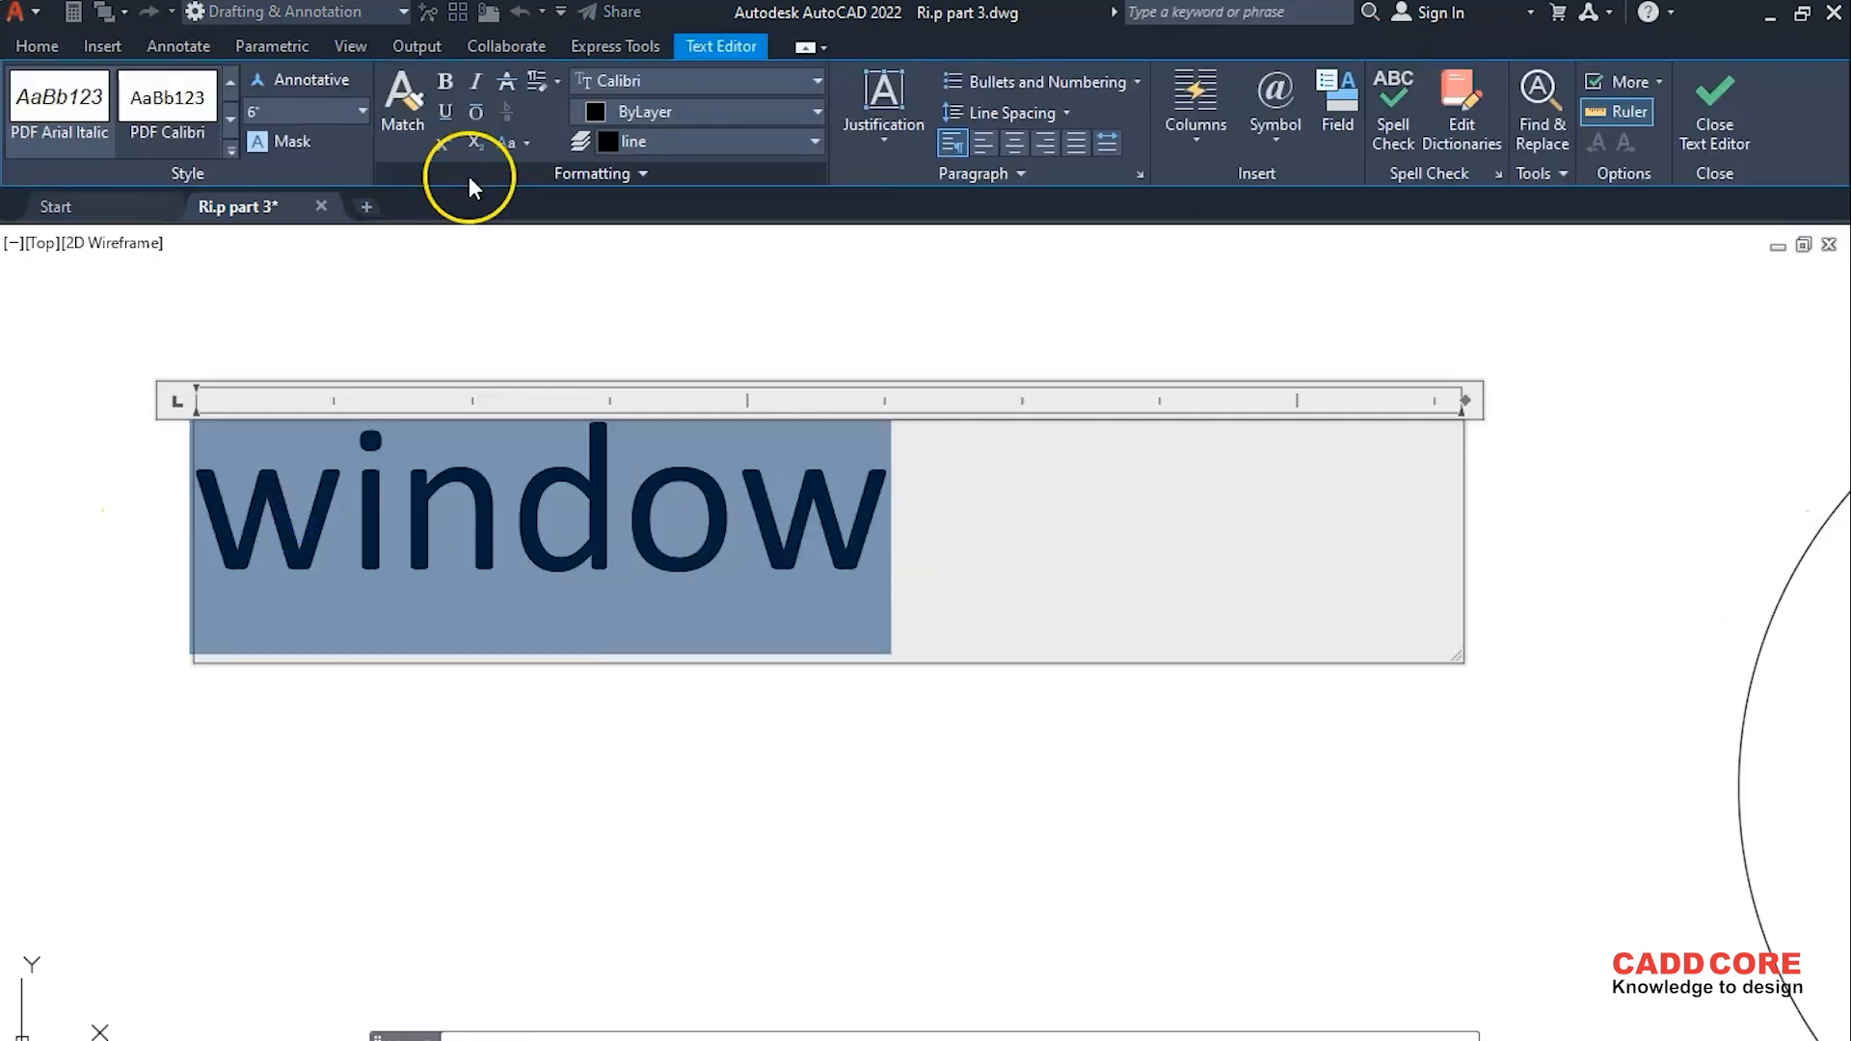
left_click(447, 80)
left_click(448, 81)
left_click(475, 81)
left_click(475, 81)
left_click(444, 112)
left_click(445, 112)
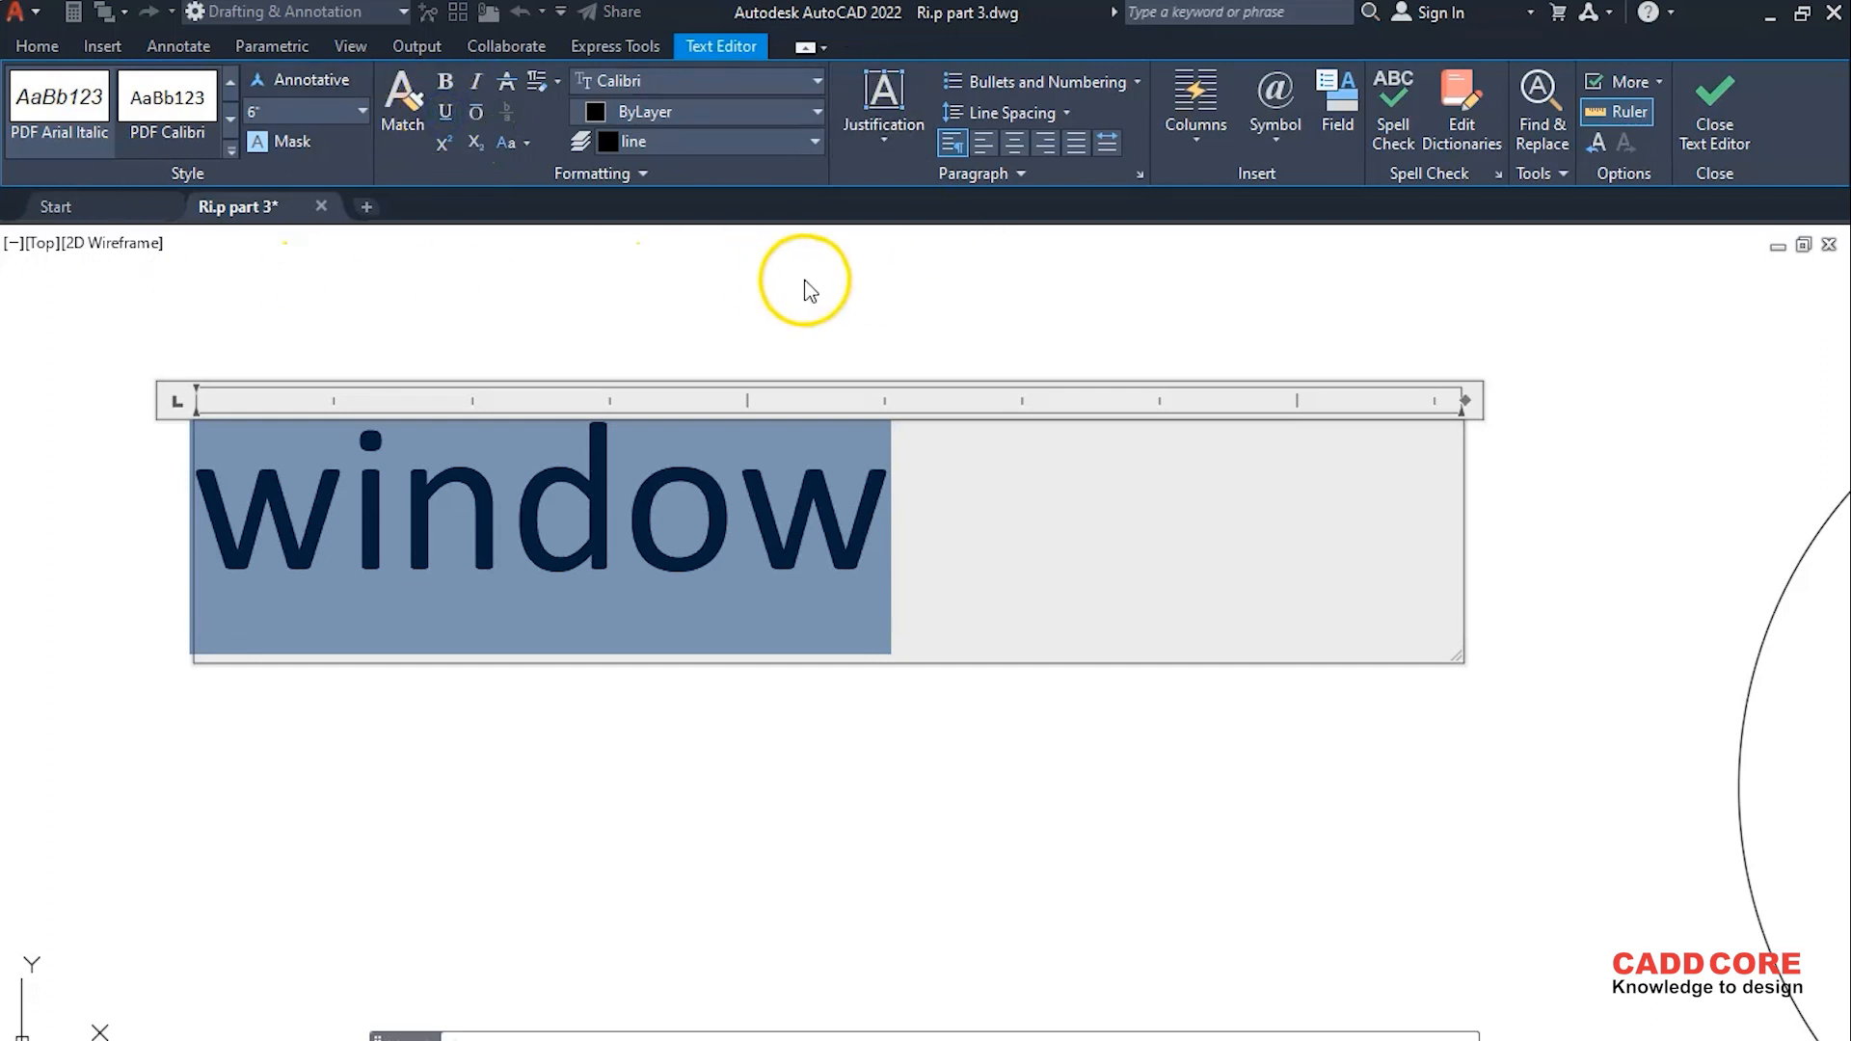
- Append a diameter symbol (Ø) after the word "window" and close the text editor
left_click(894, 532)
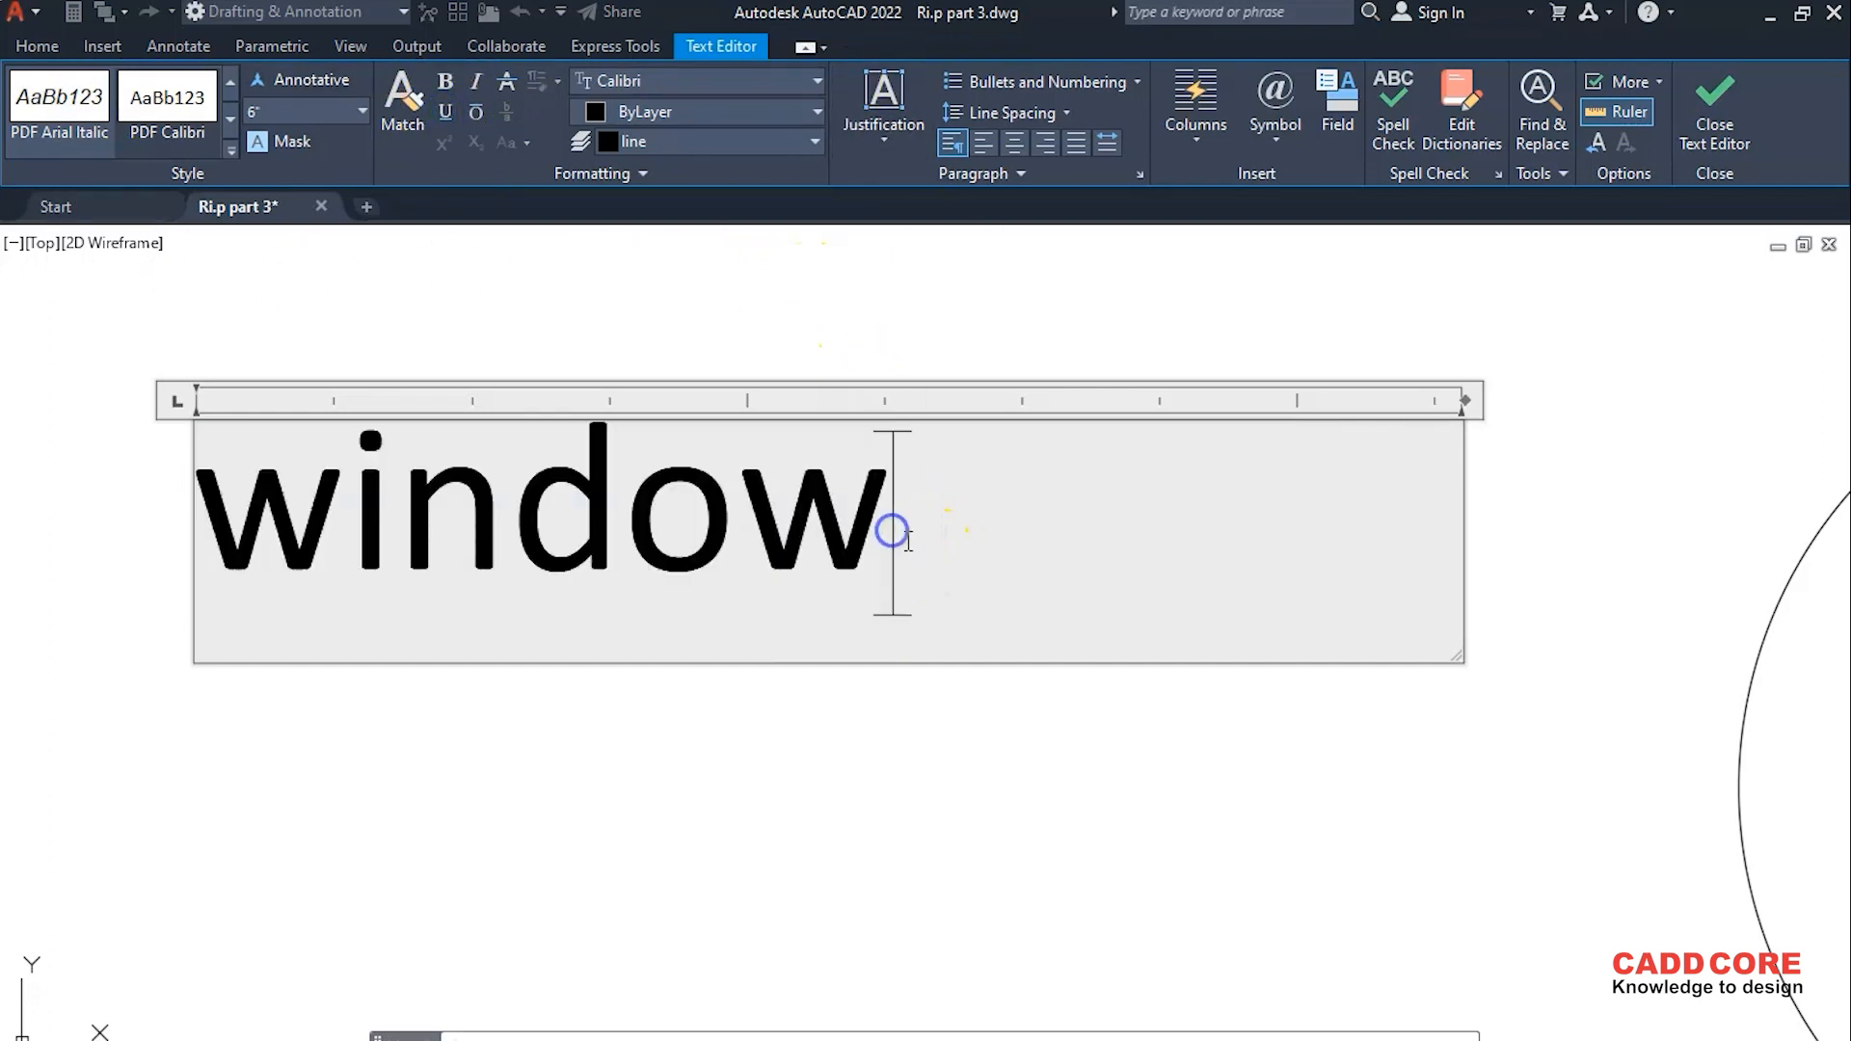
left_click(1279, 138)
left_click(1365, 241)
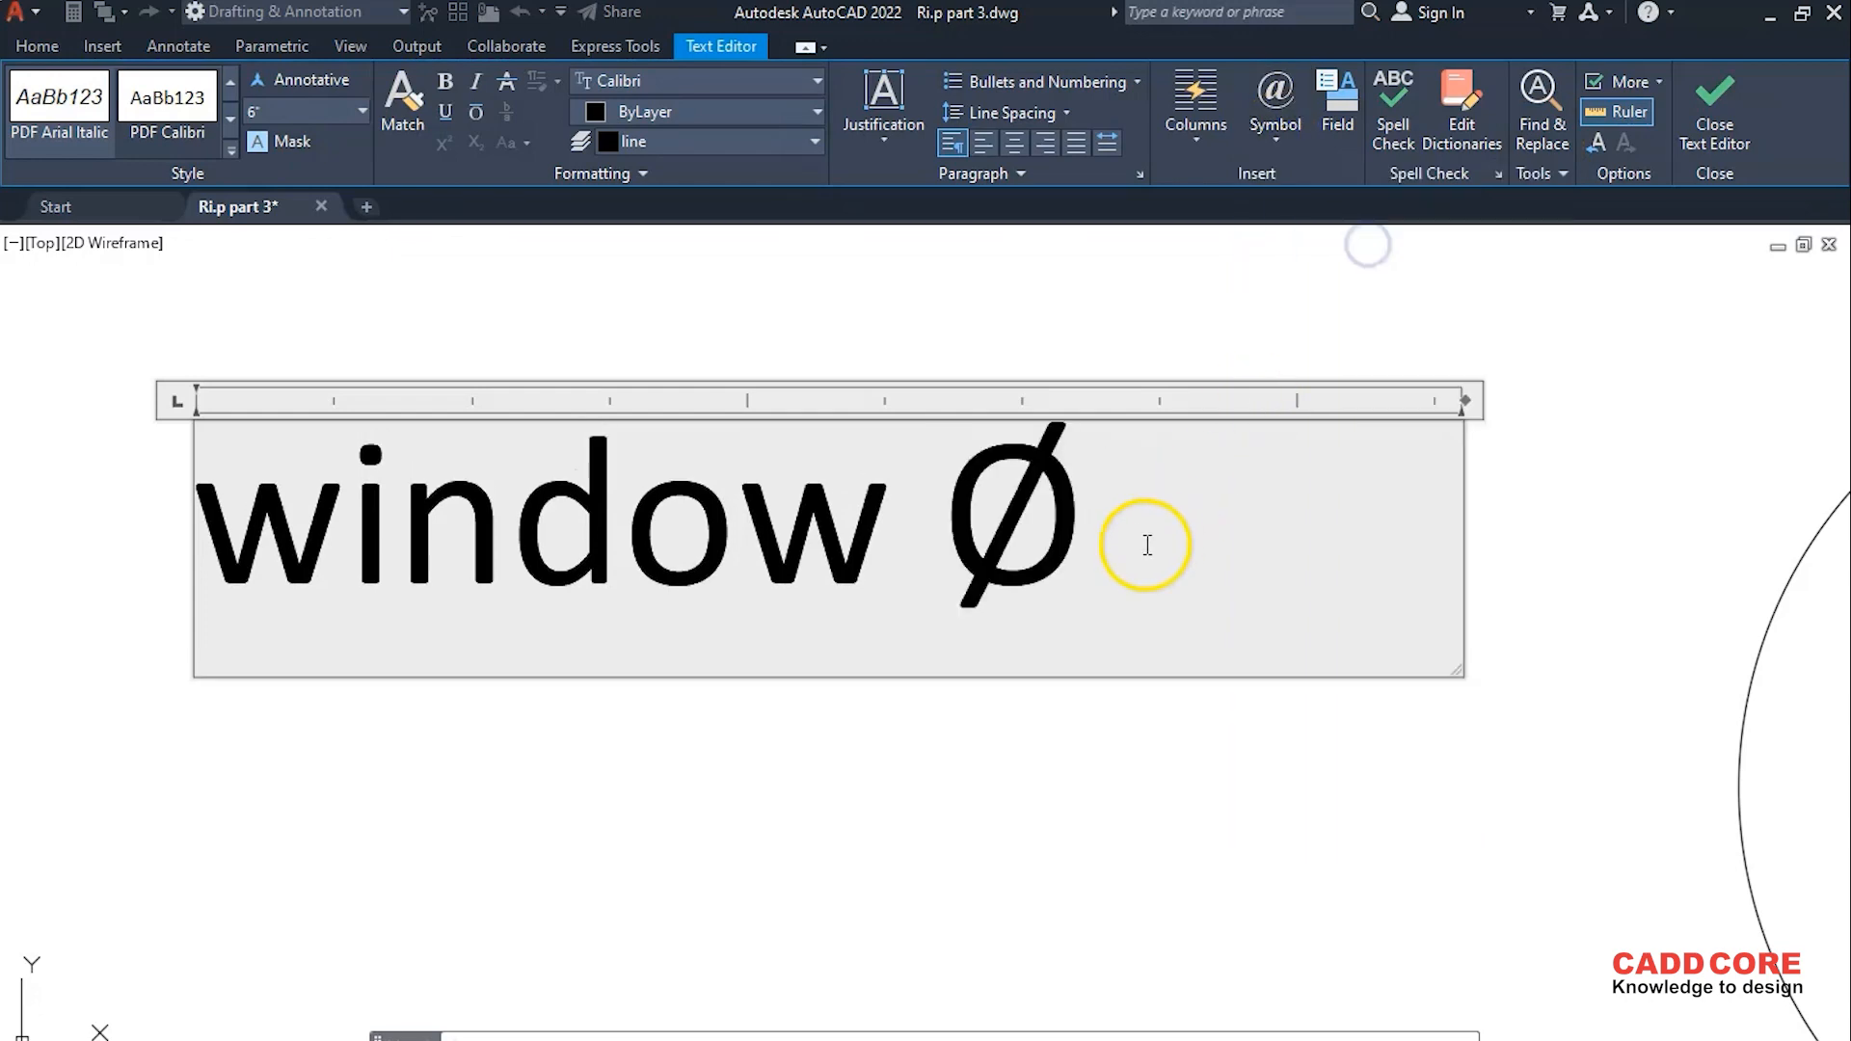
left_click(1722, 106)
scroll(599, 414, "down", 8)
scroll(631, 480, "up", 2)
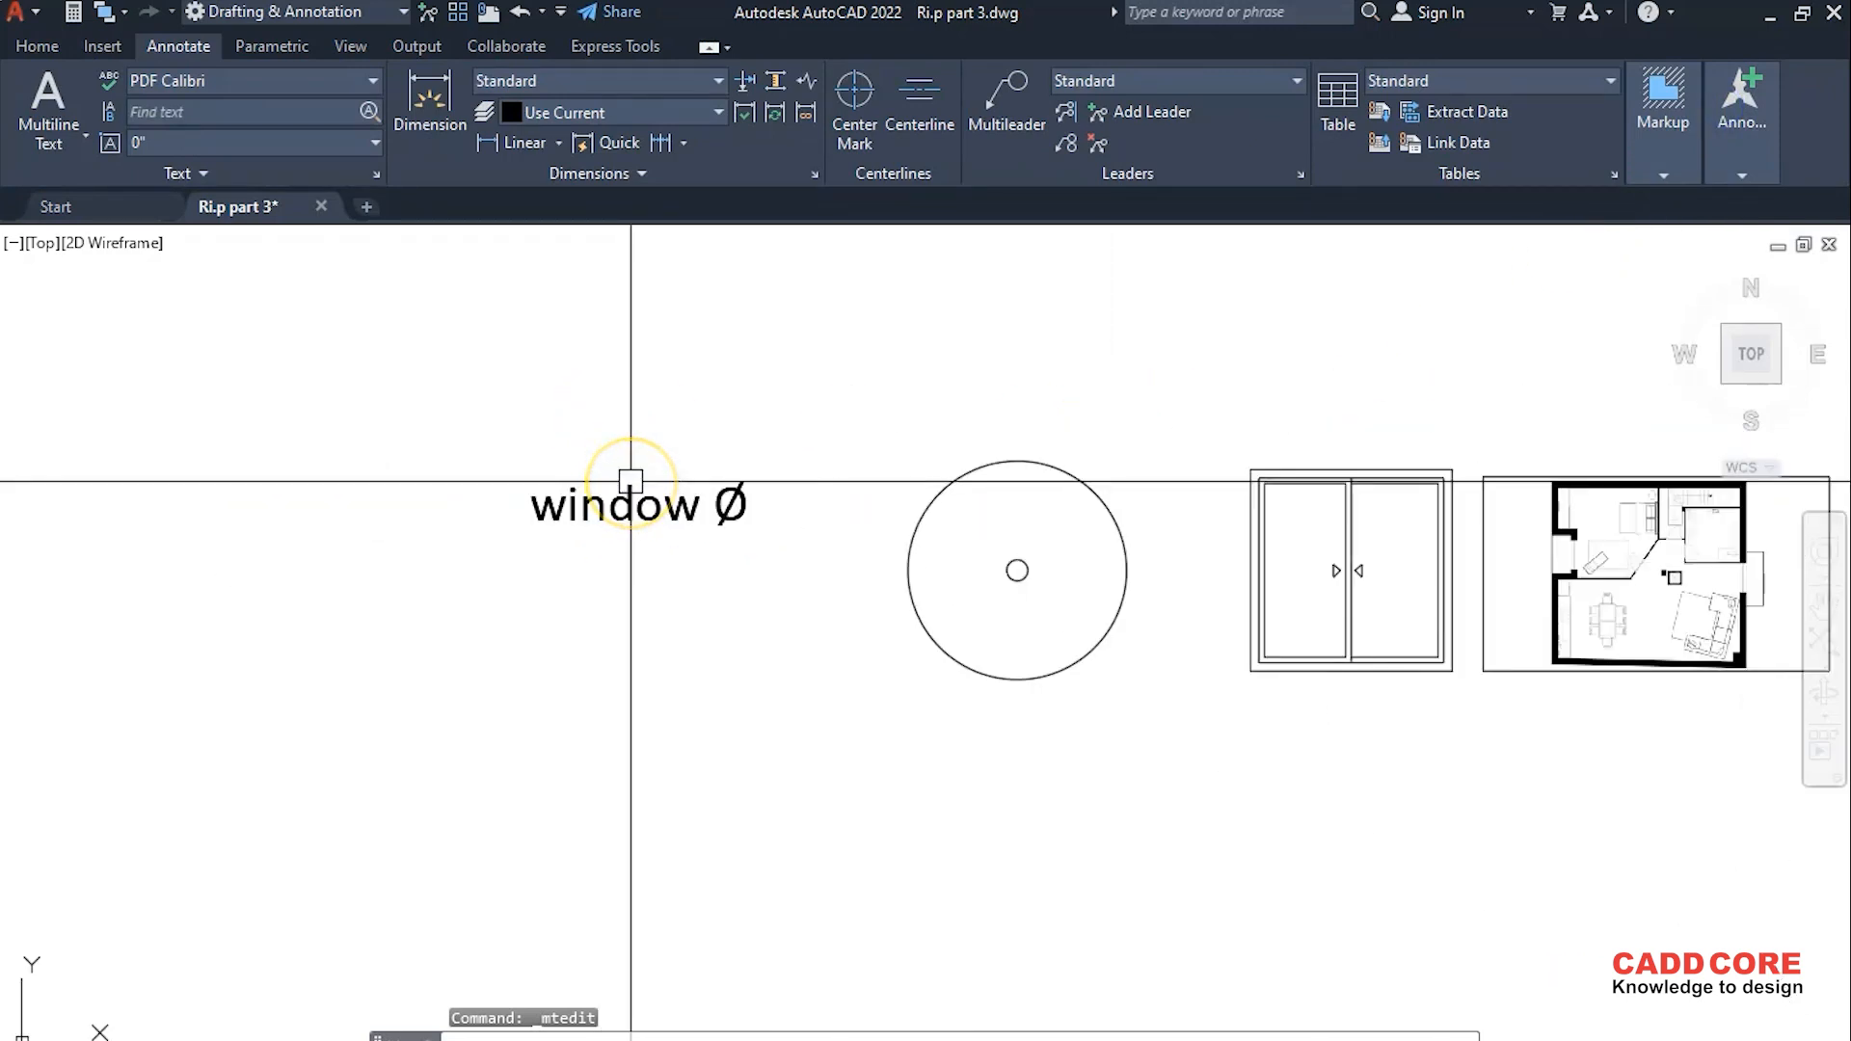
- Examine the styles in the Dimension Style Manager and the list of available dimension types
scroll(630, 480, "up", 1)
scroll(575, 445, "down", 3)
scroll(649, 445, "up", 4)
middle_click_drag(662, 414, 462, 401)
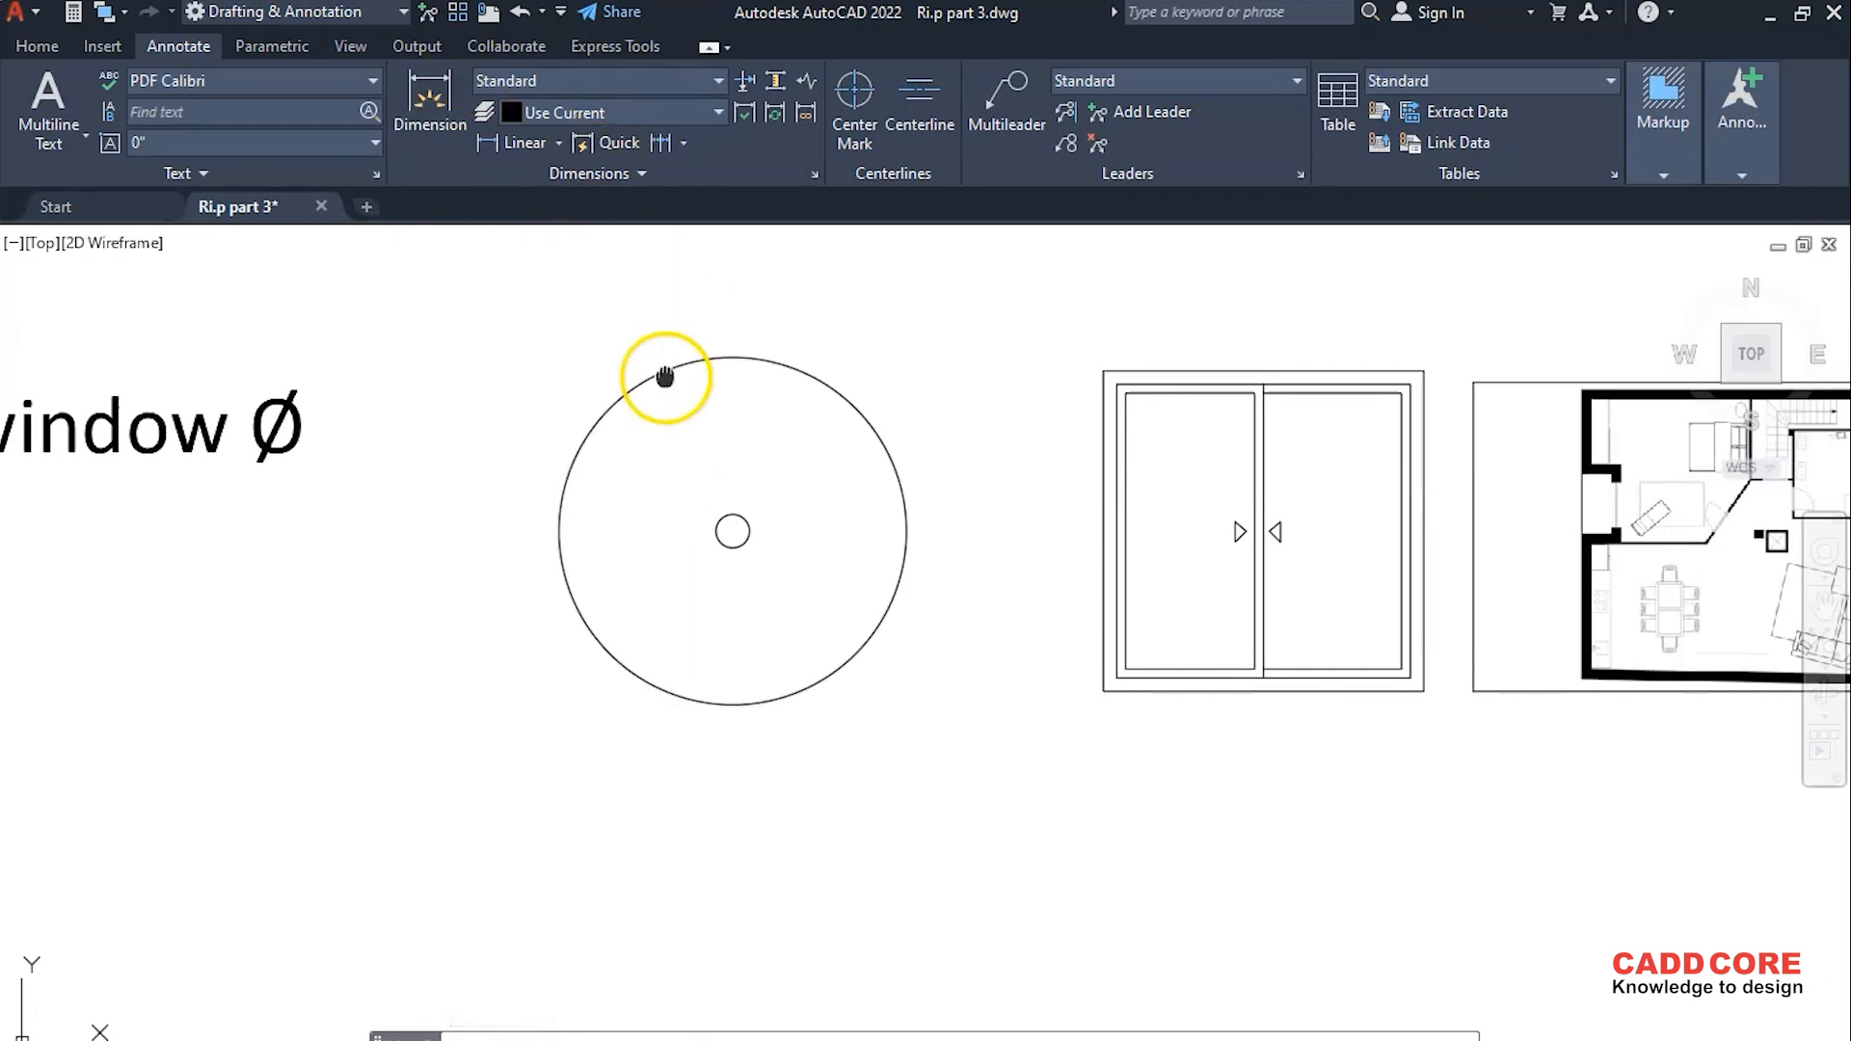
middle_click_drag(665, 376, 542, 370)
left_click(814, 171)
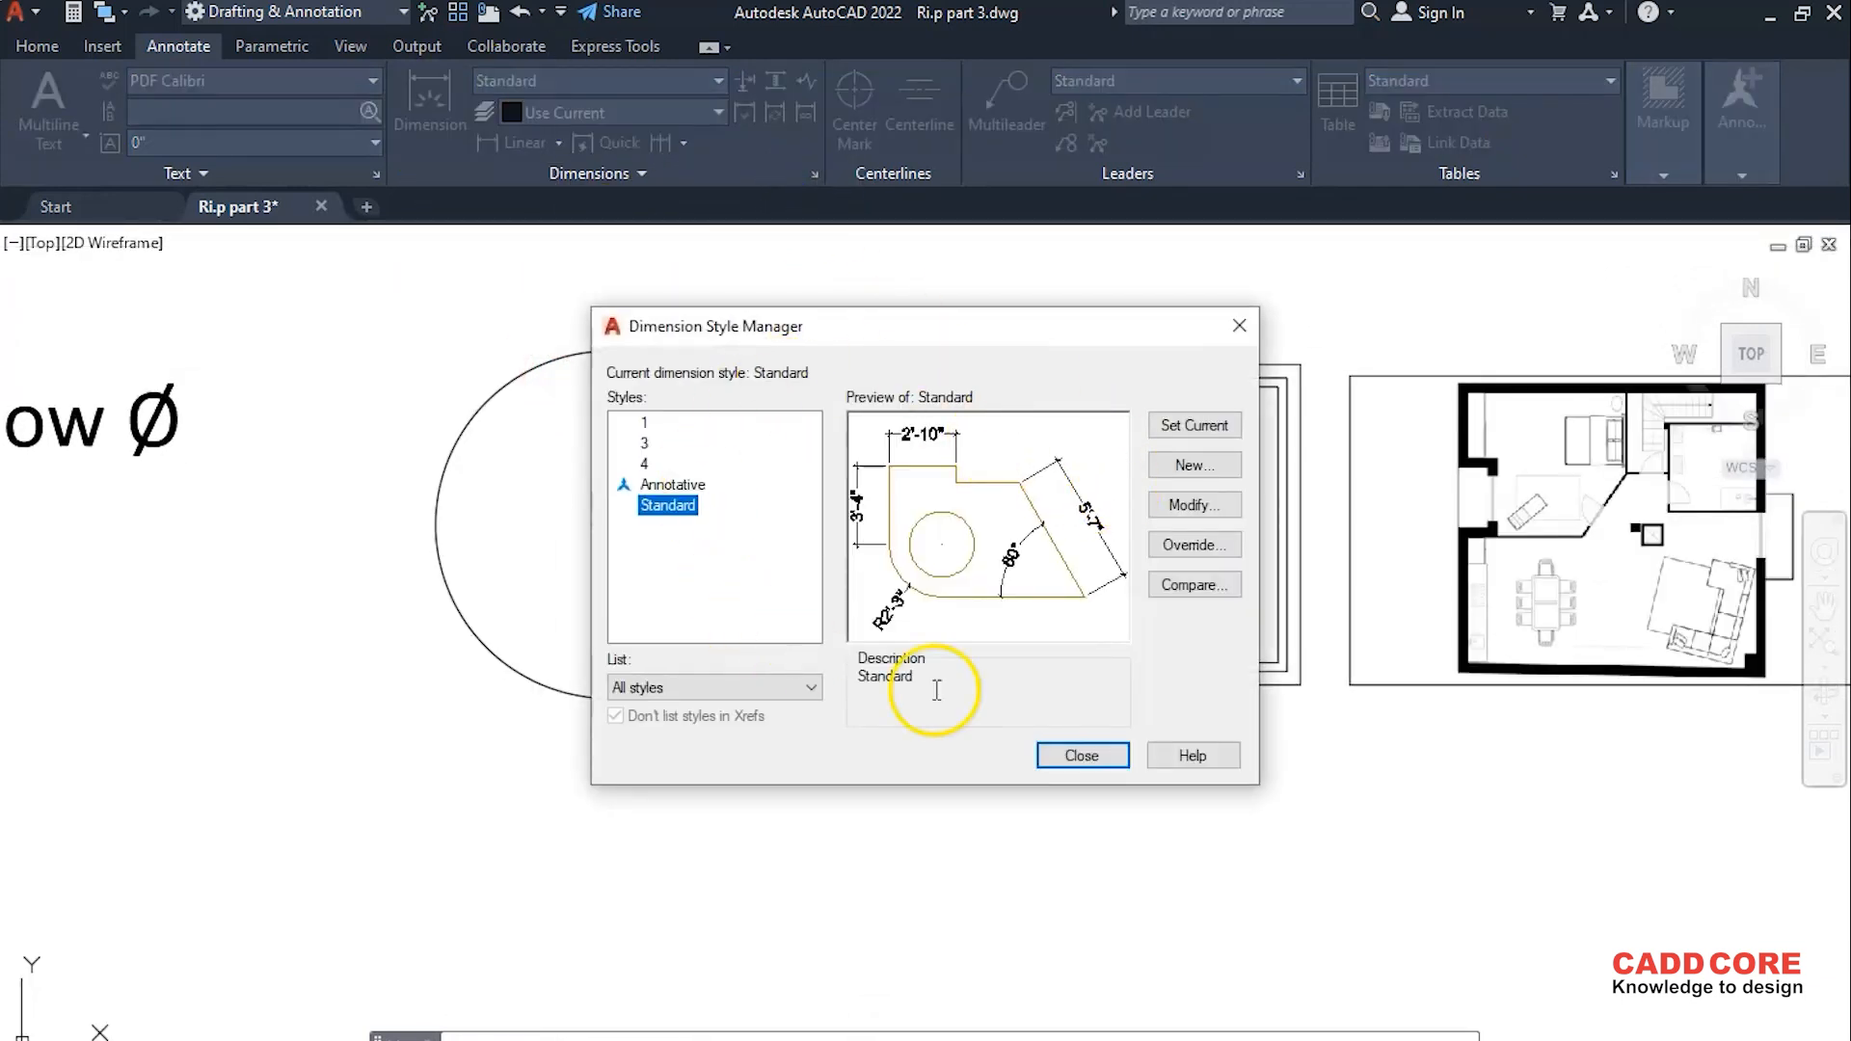
left_click(1080, 756)
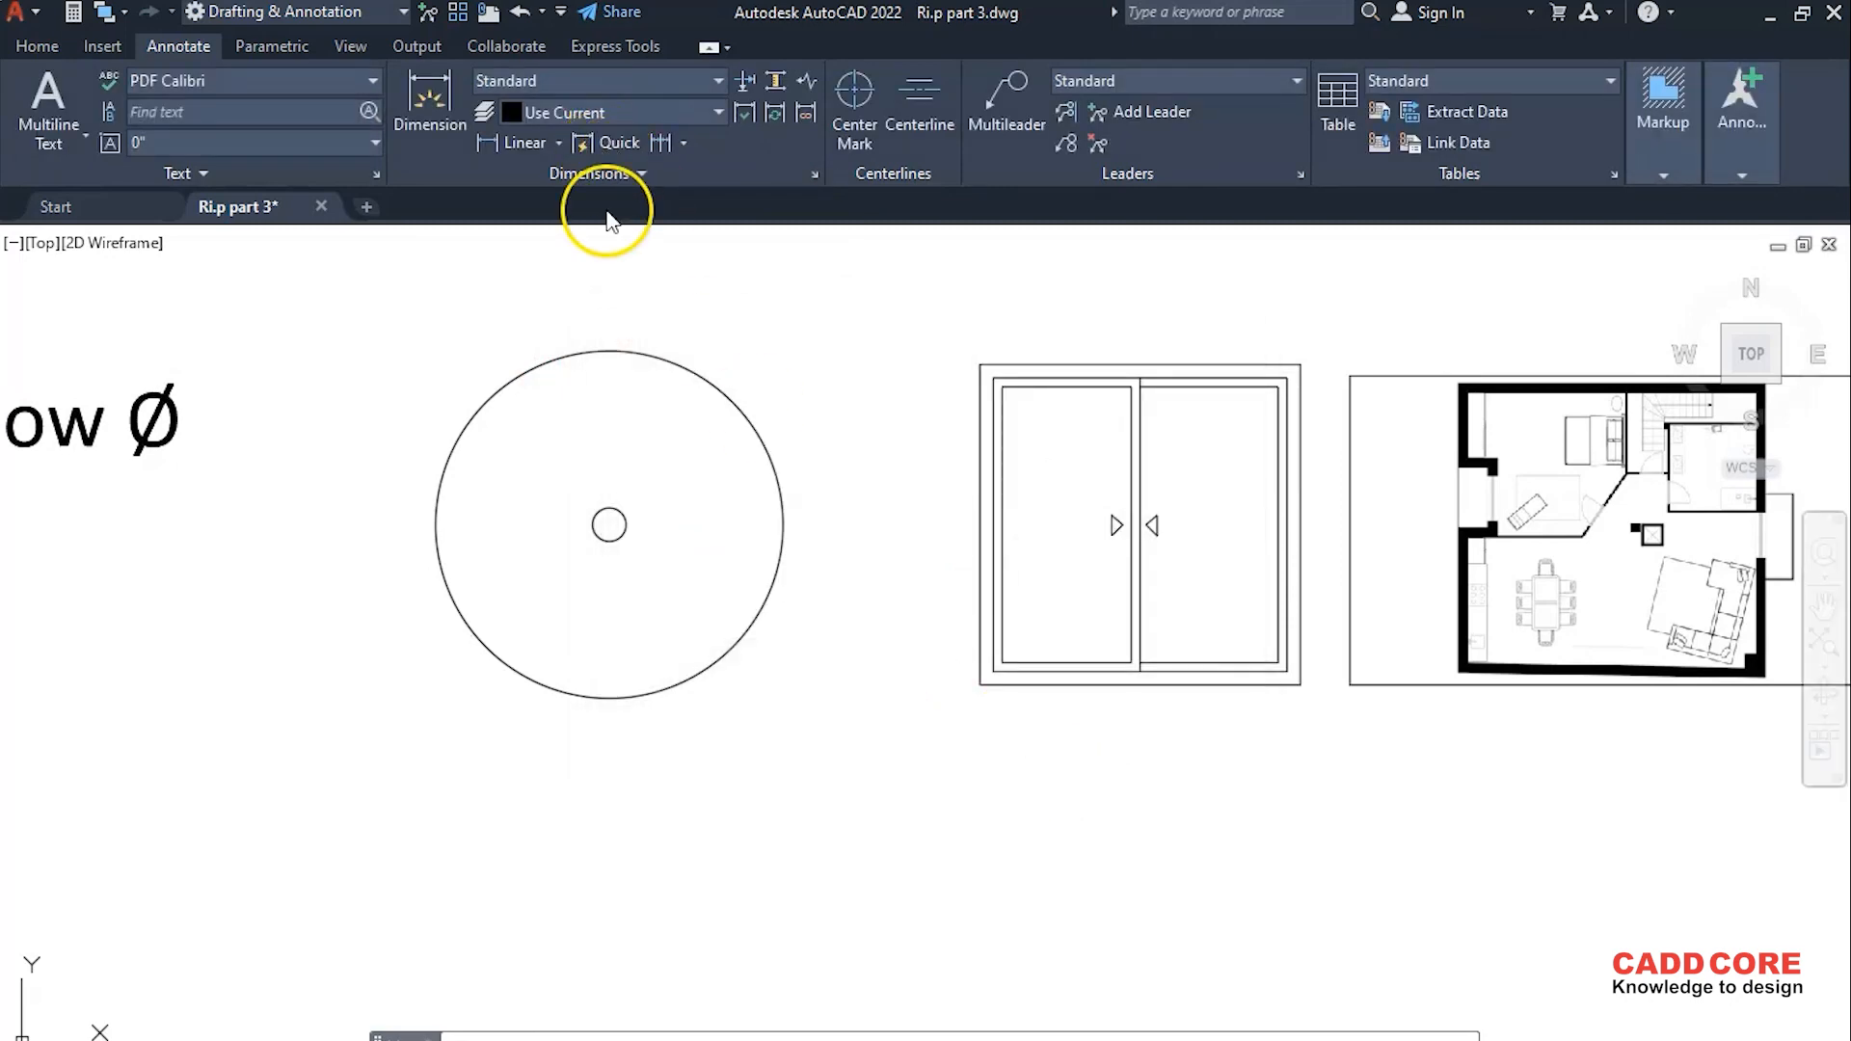
left_click(558, 143)
left_click(558, 143)
- Add a linear dimension across the full width of the window block, placed just above its top edge
middle_click_drag(730, 462, 613, 494)
left_click(527, 142)
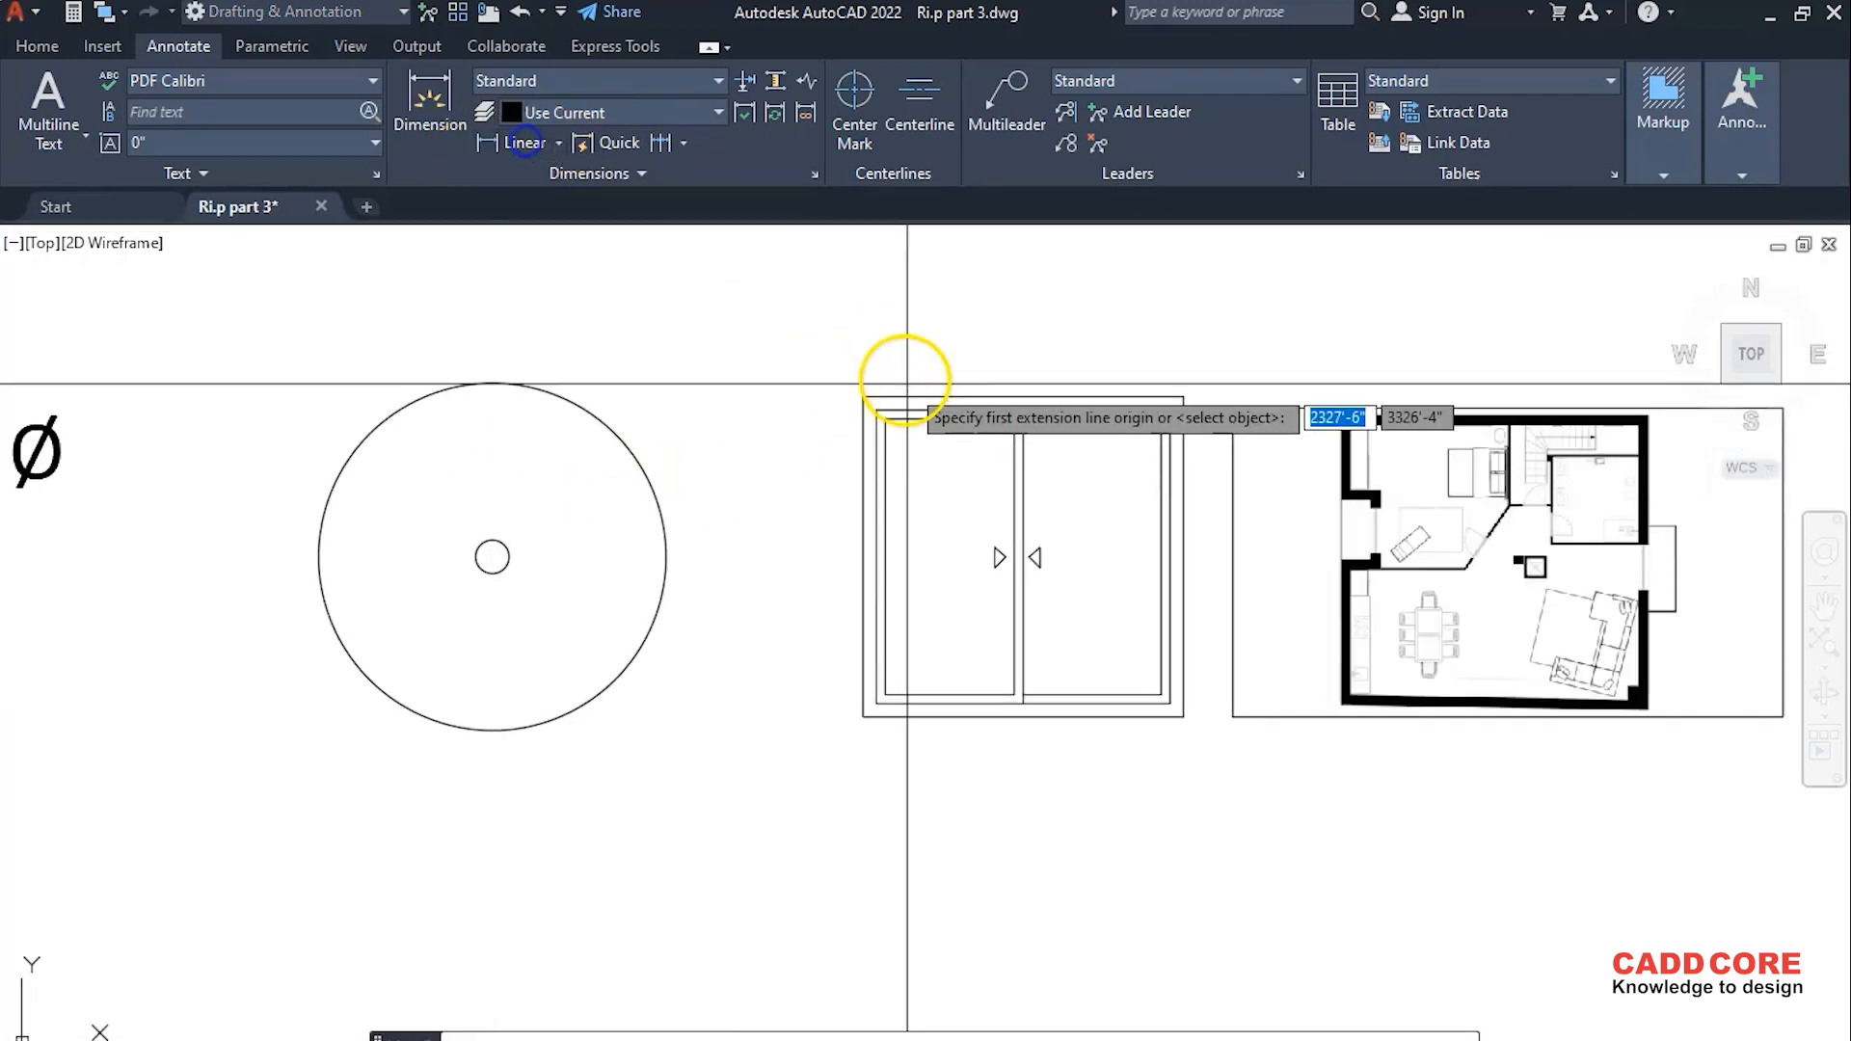
left_click(862, 396)
left_click(1184, 396)
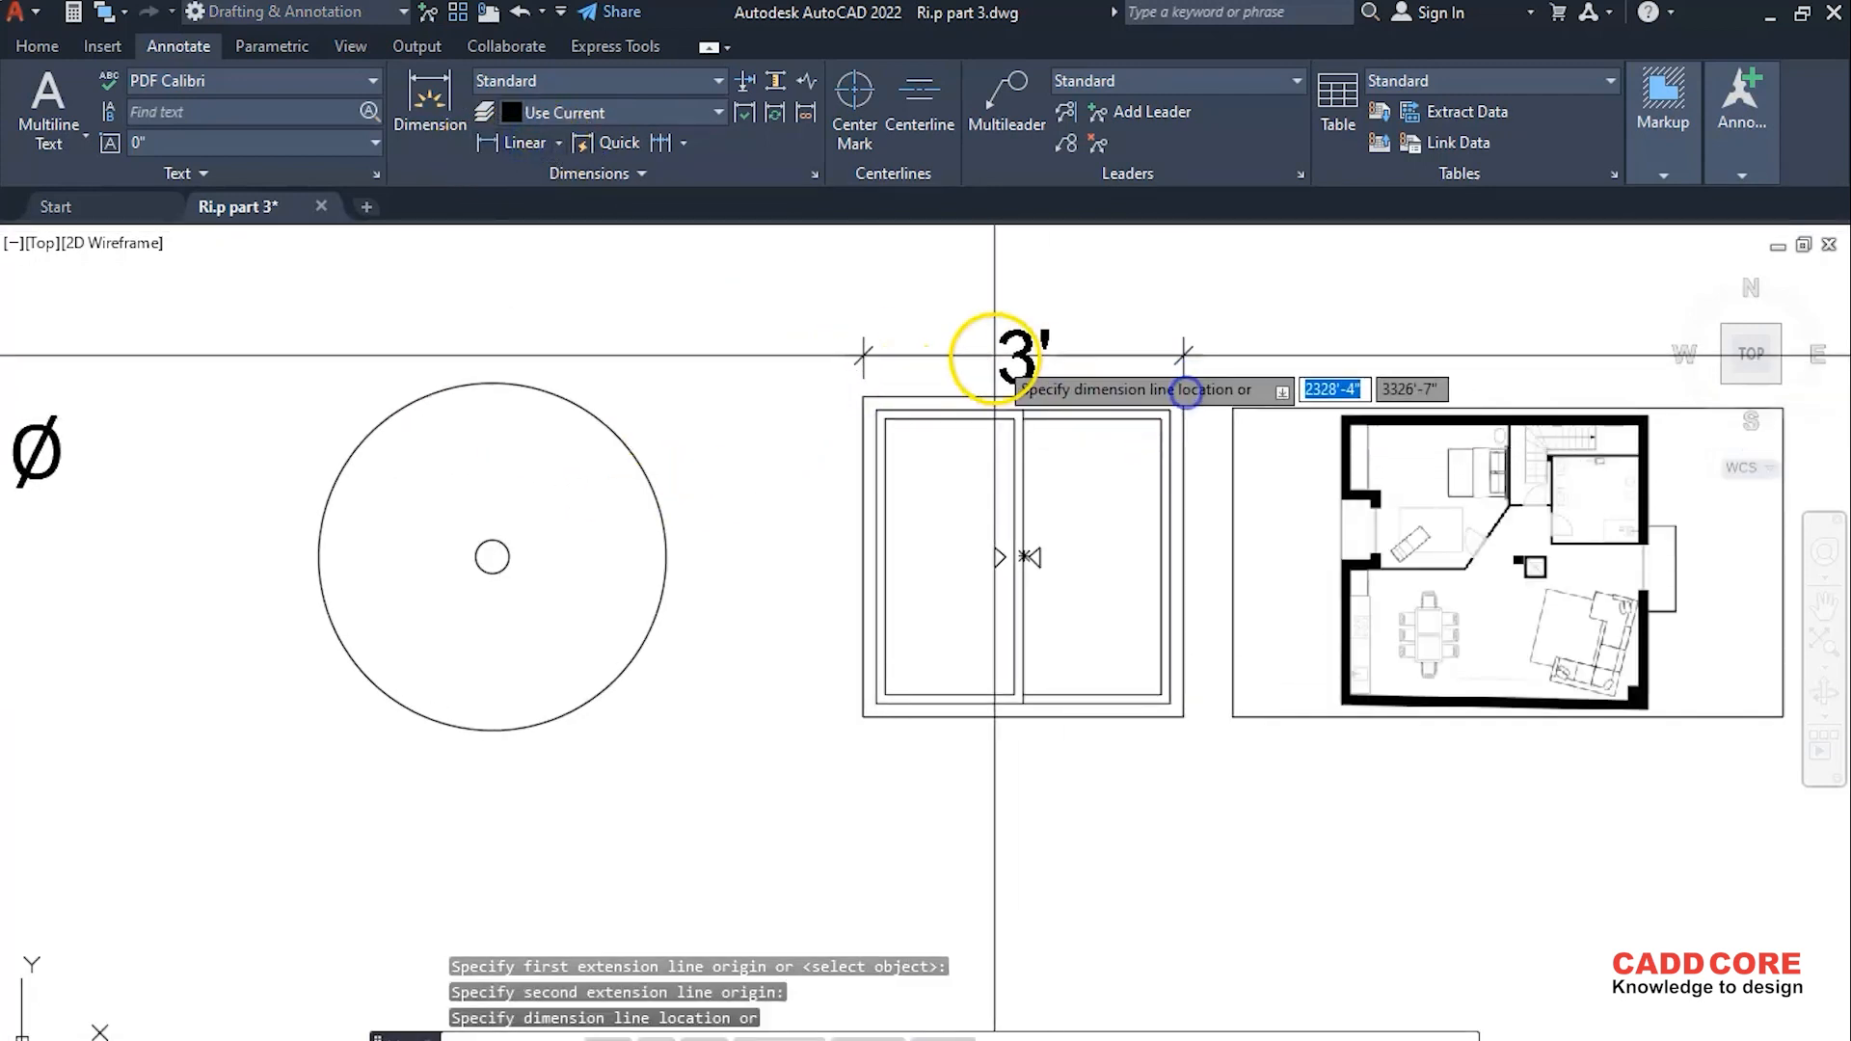
left_click(988, 345)
- Add a radius dimension to the large circle, with its text outside the circle at the upper left
left_click(561, 143)
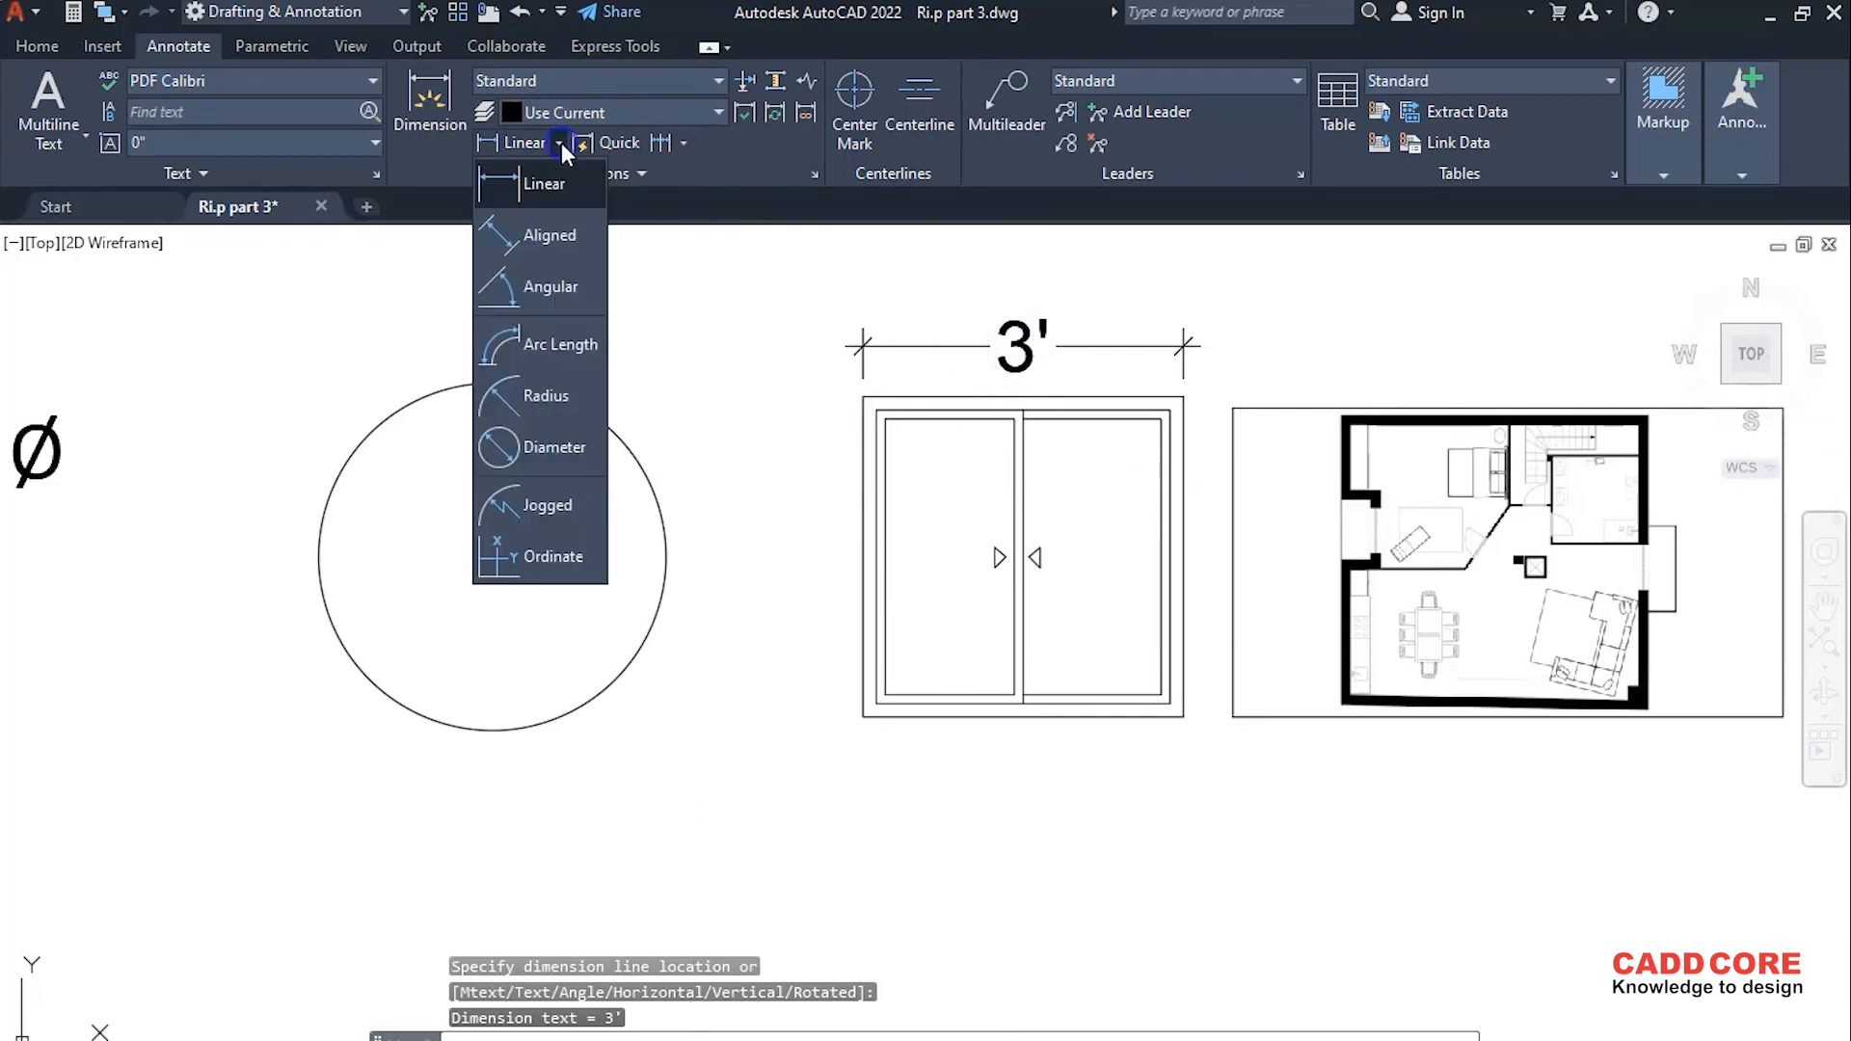
left_click(538, 398)
left_click(646, 511)
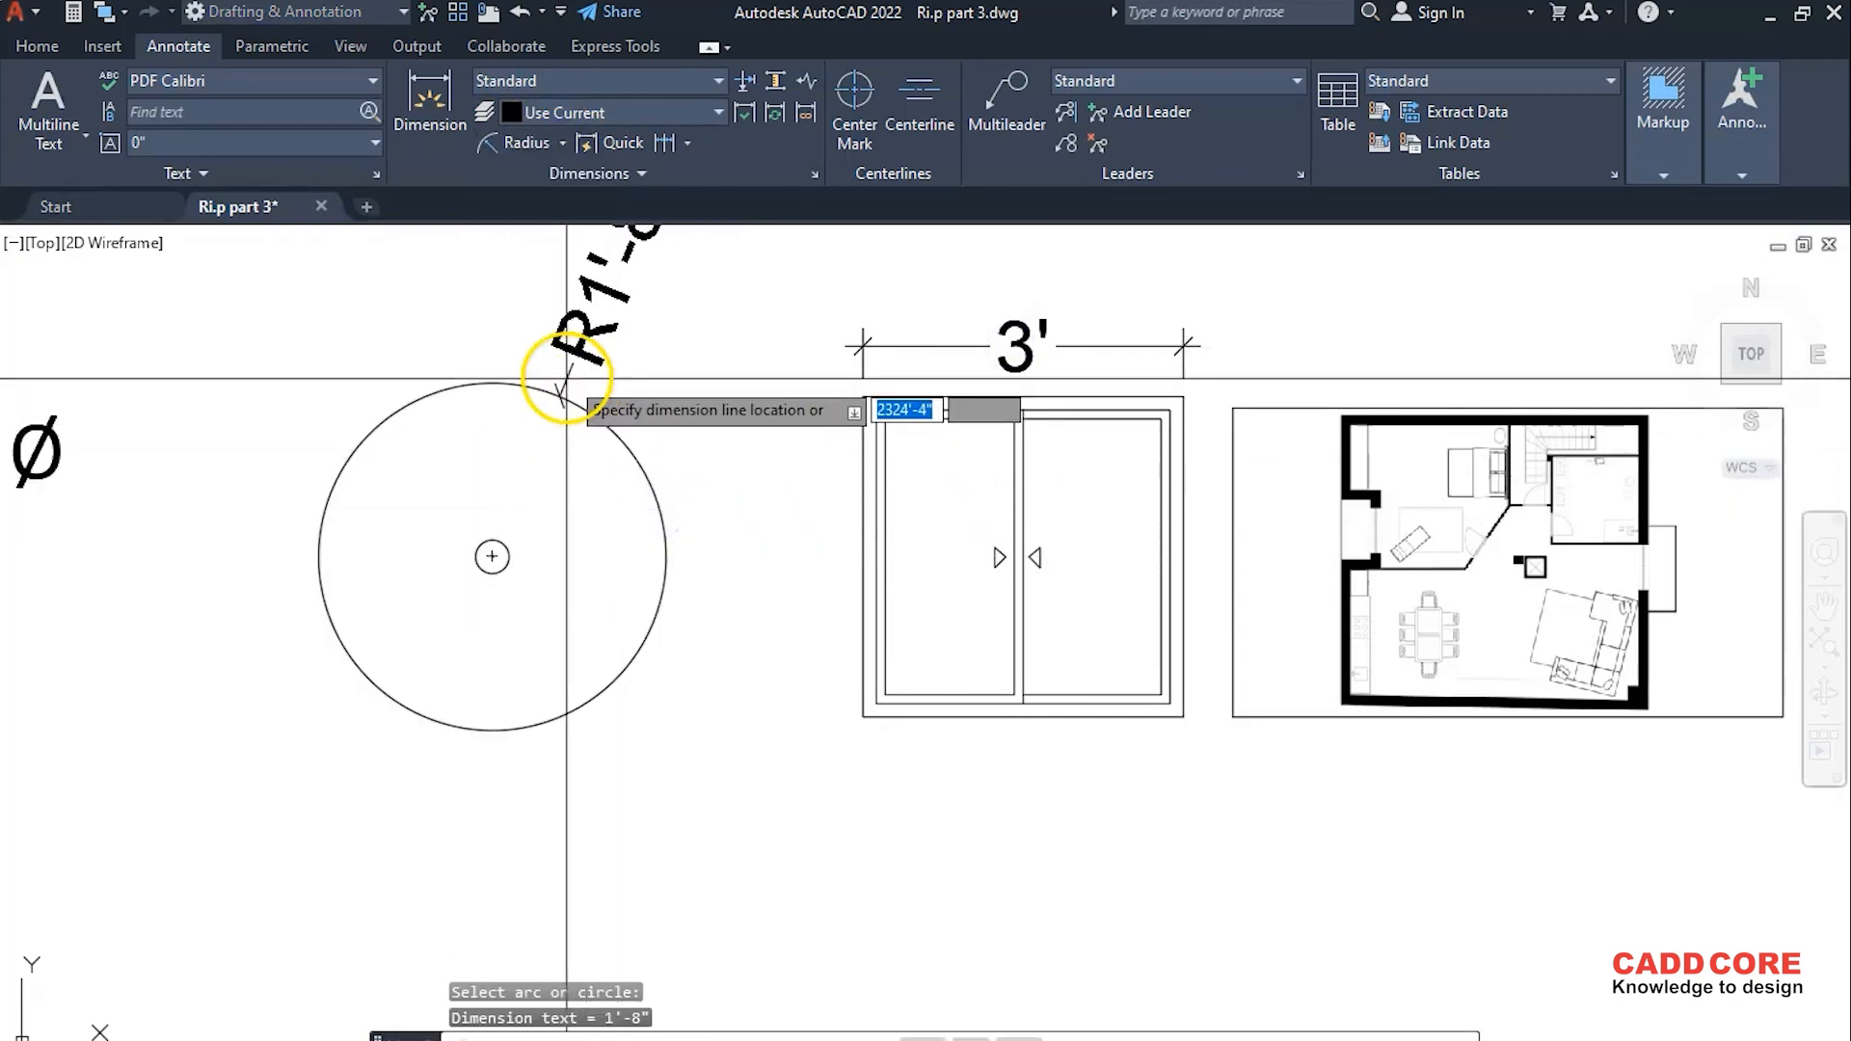
left_click(312, 419)
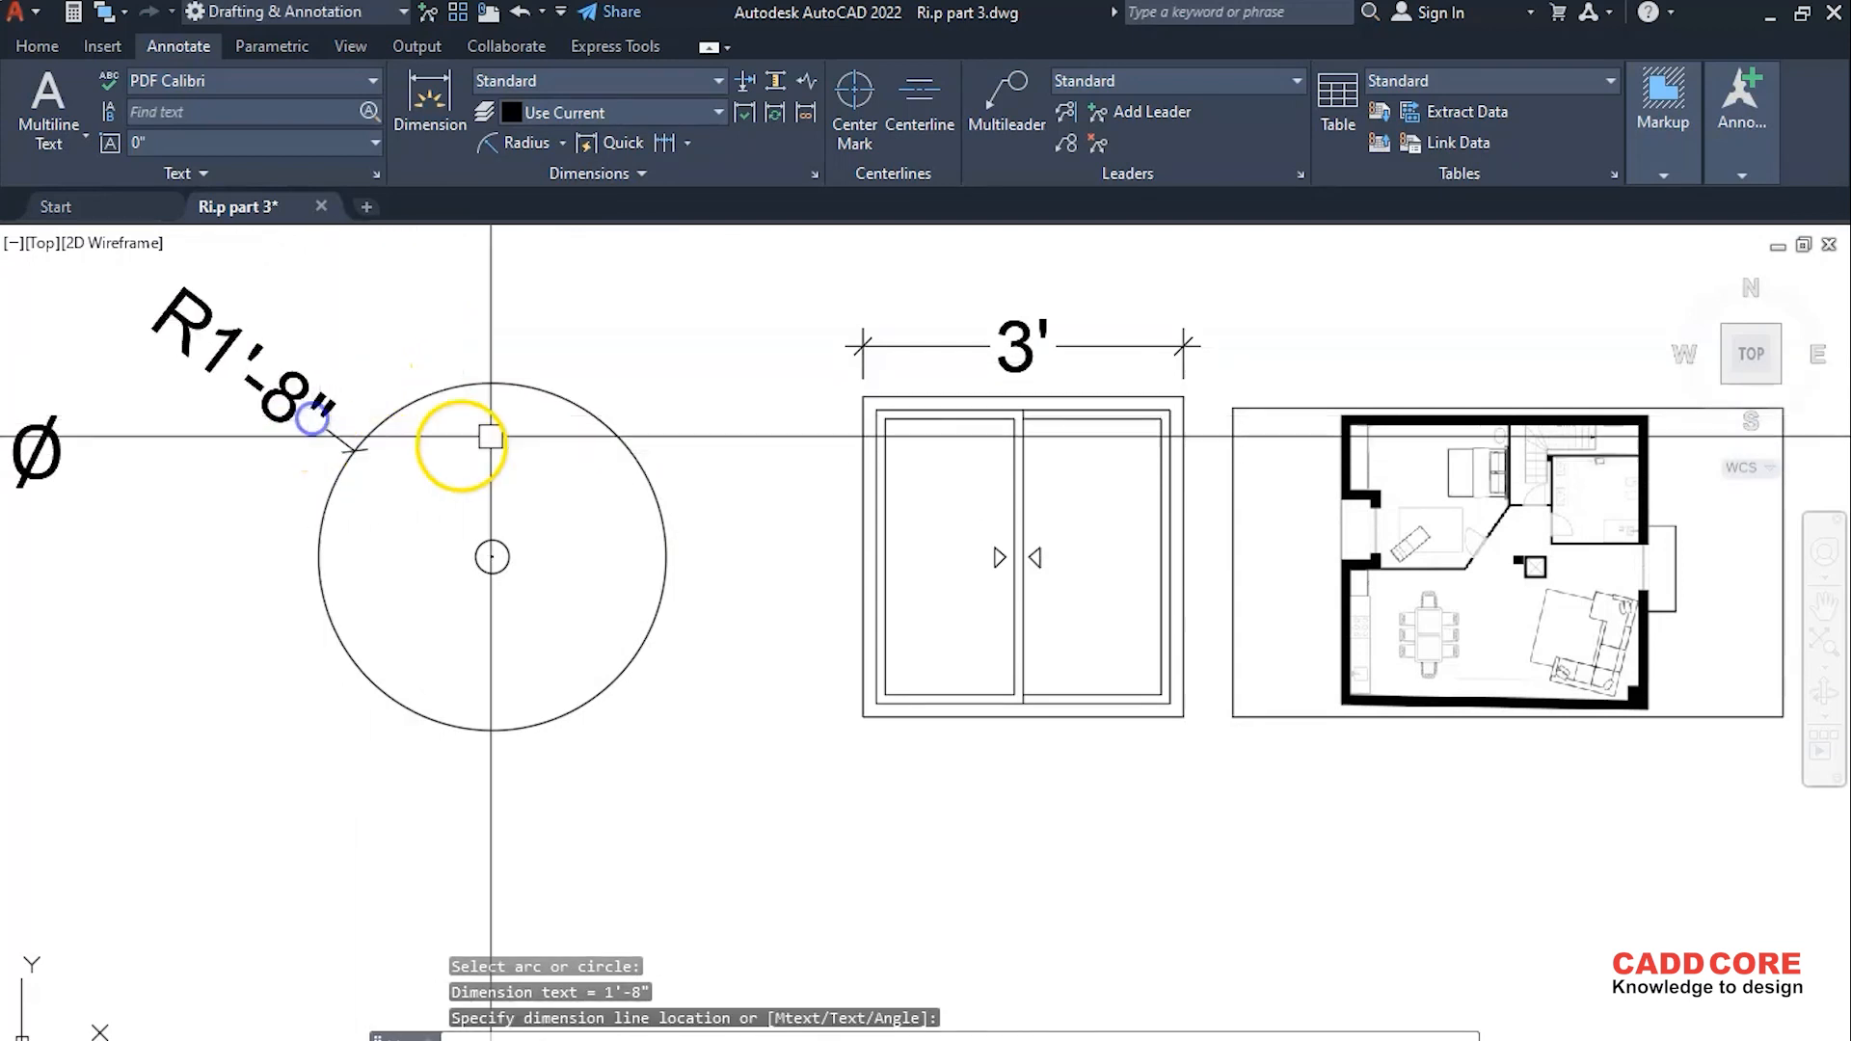
- Look over the available dimension types and the Multileader Style Manager, leaving the styles unmodified
left_click(562, 142)
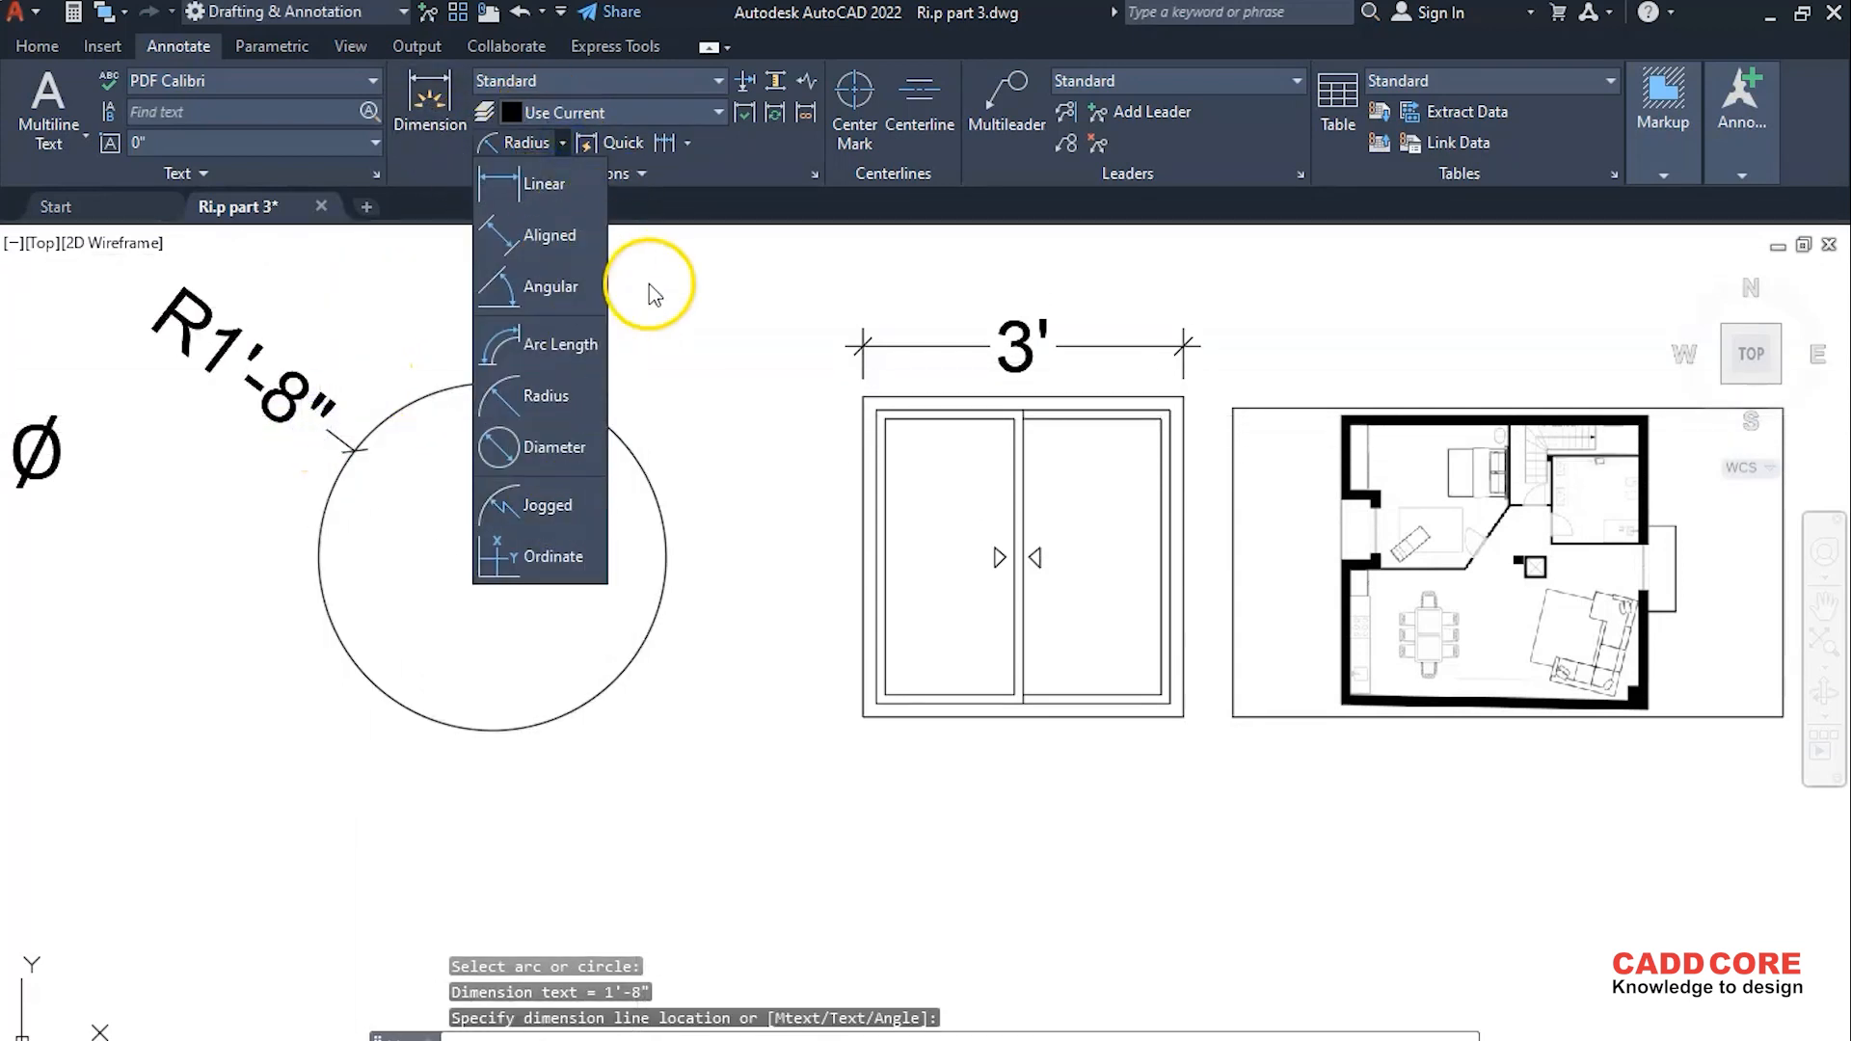
left_click(665, 336)
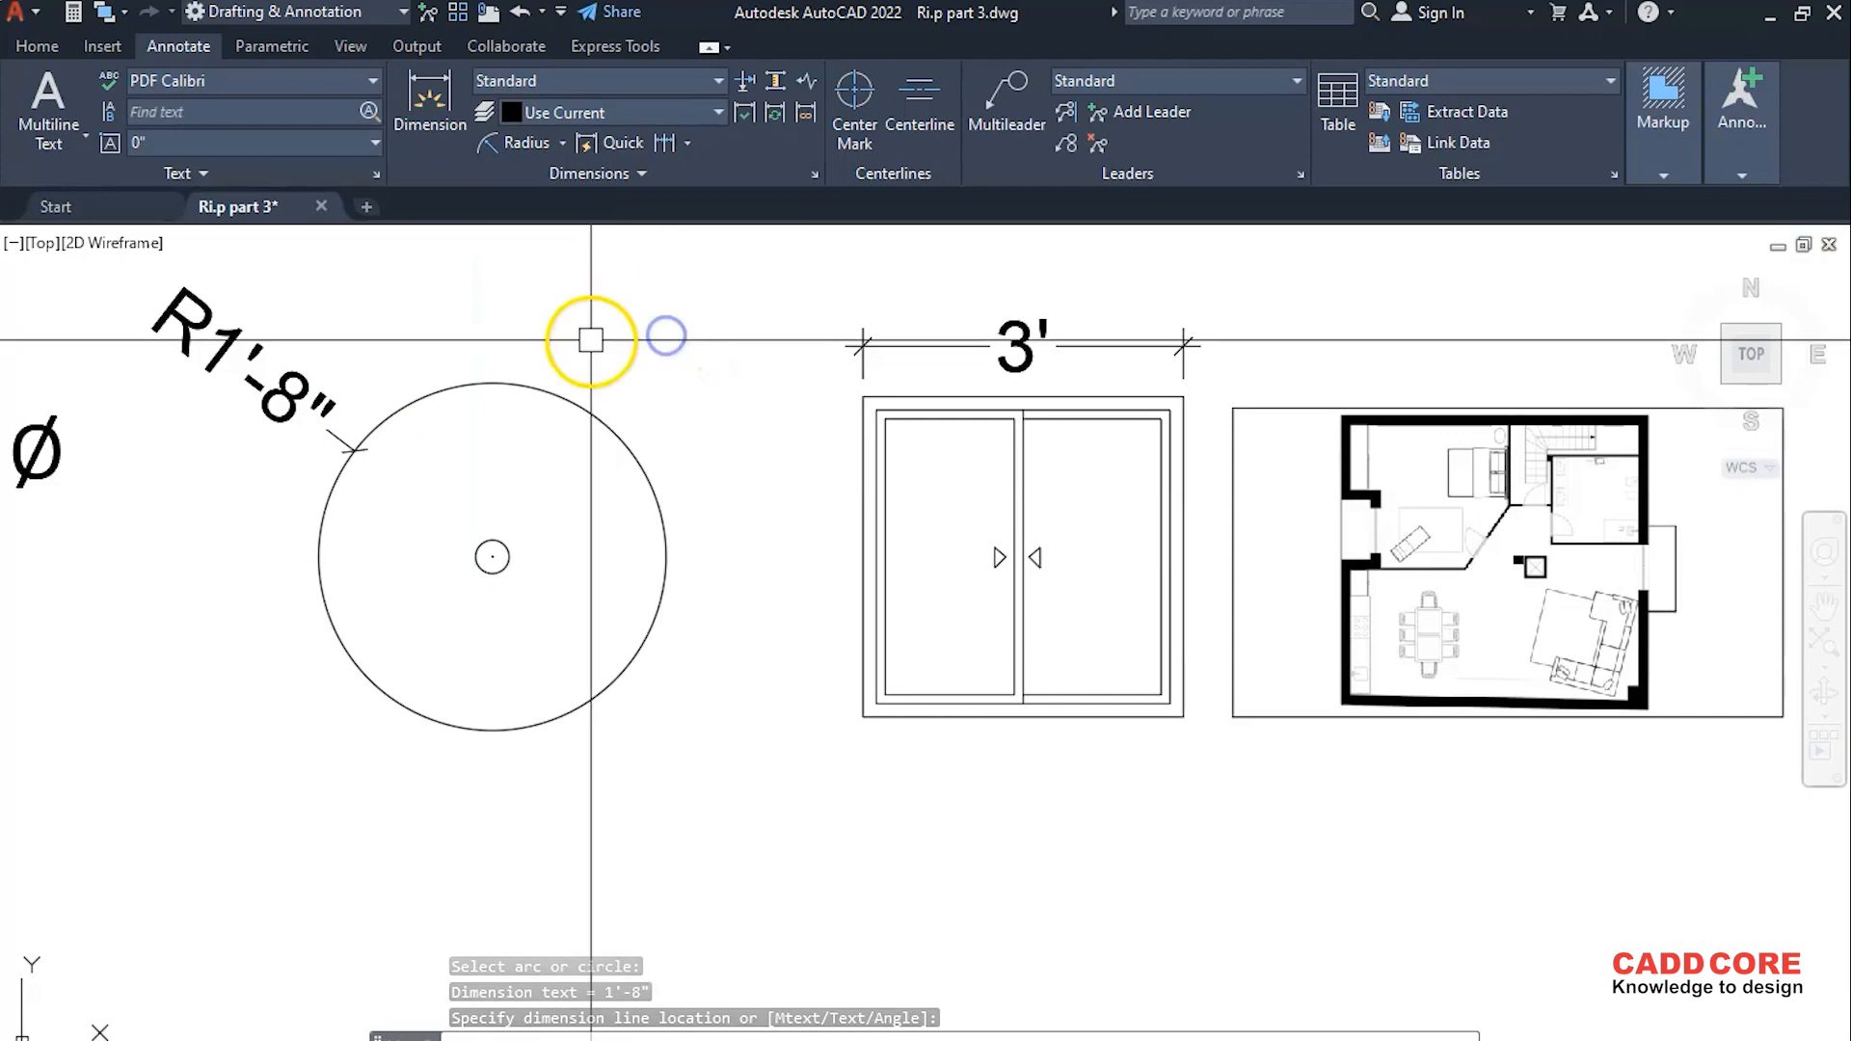
scroll(592, 339, "down", 2)
scroll(863, 350, "up", 1)
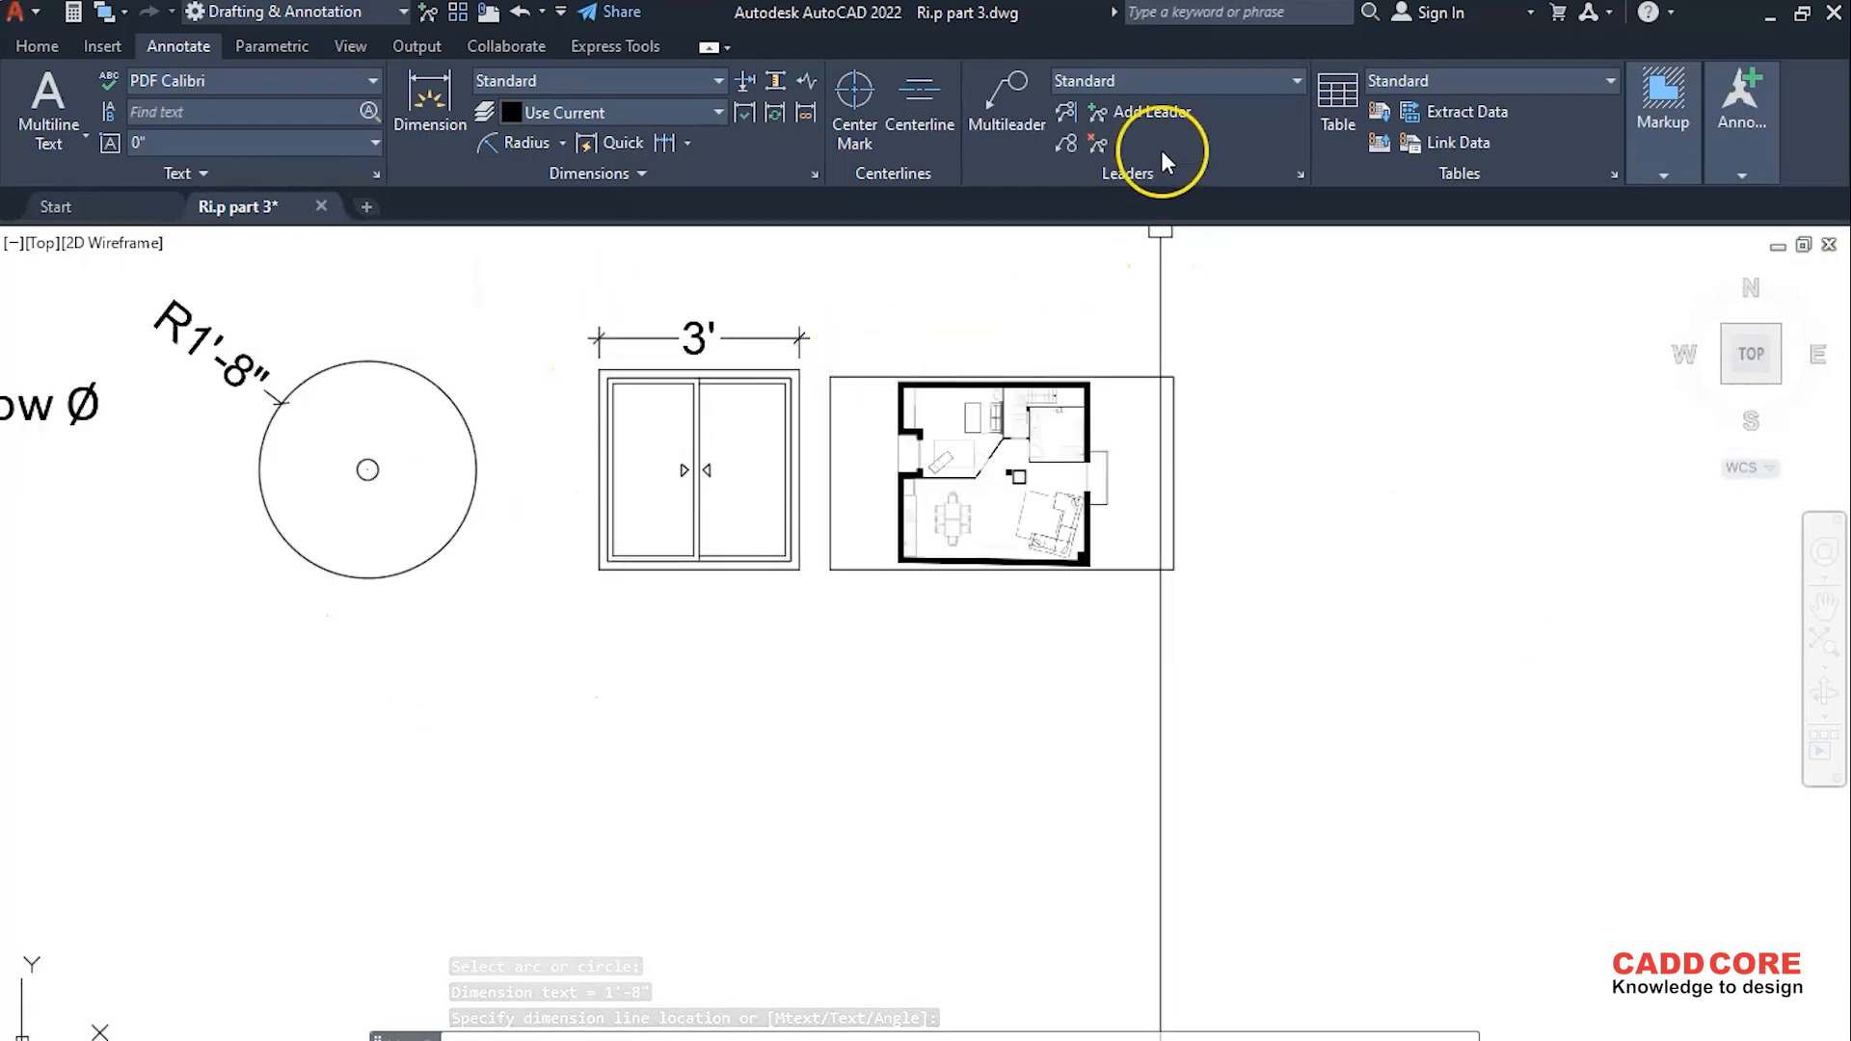
left_click(1300, 174)
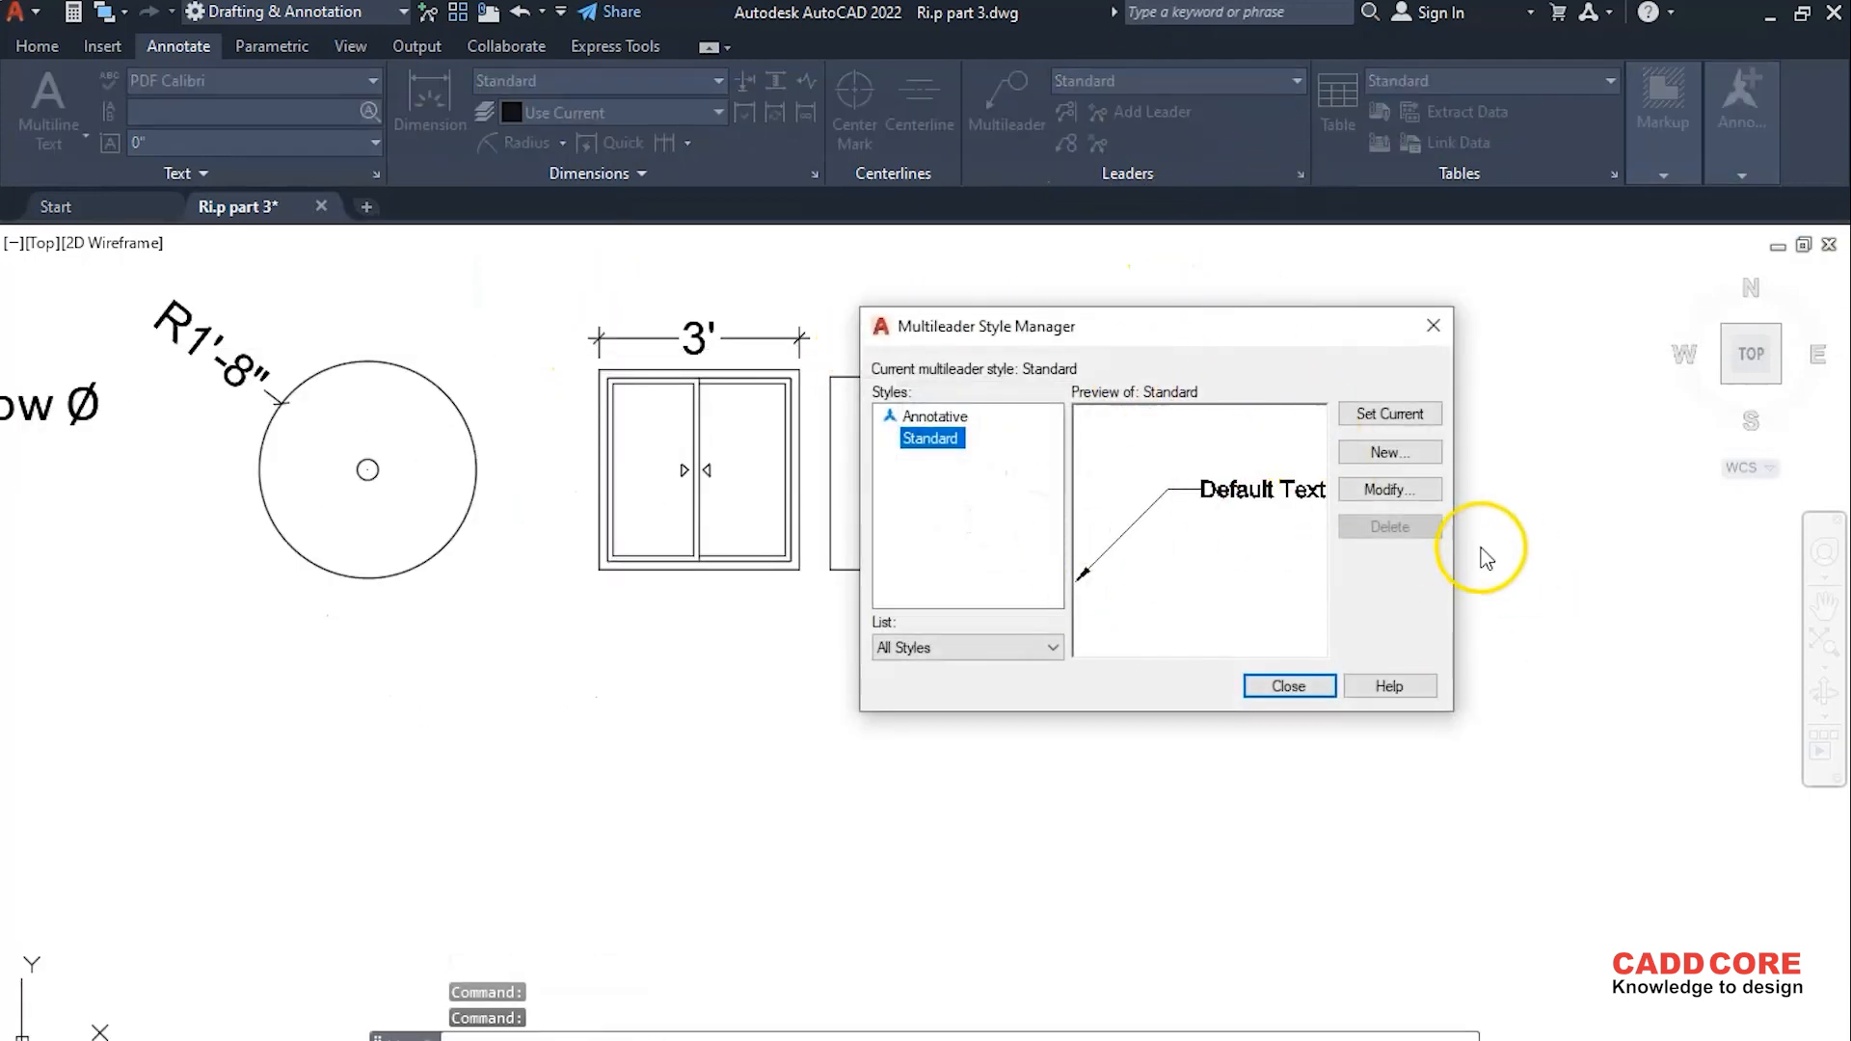
left_click(1288, 686)
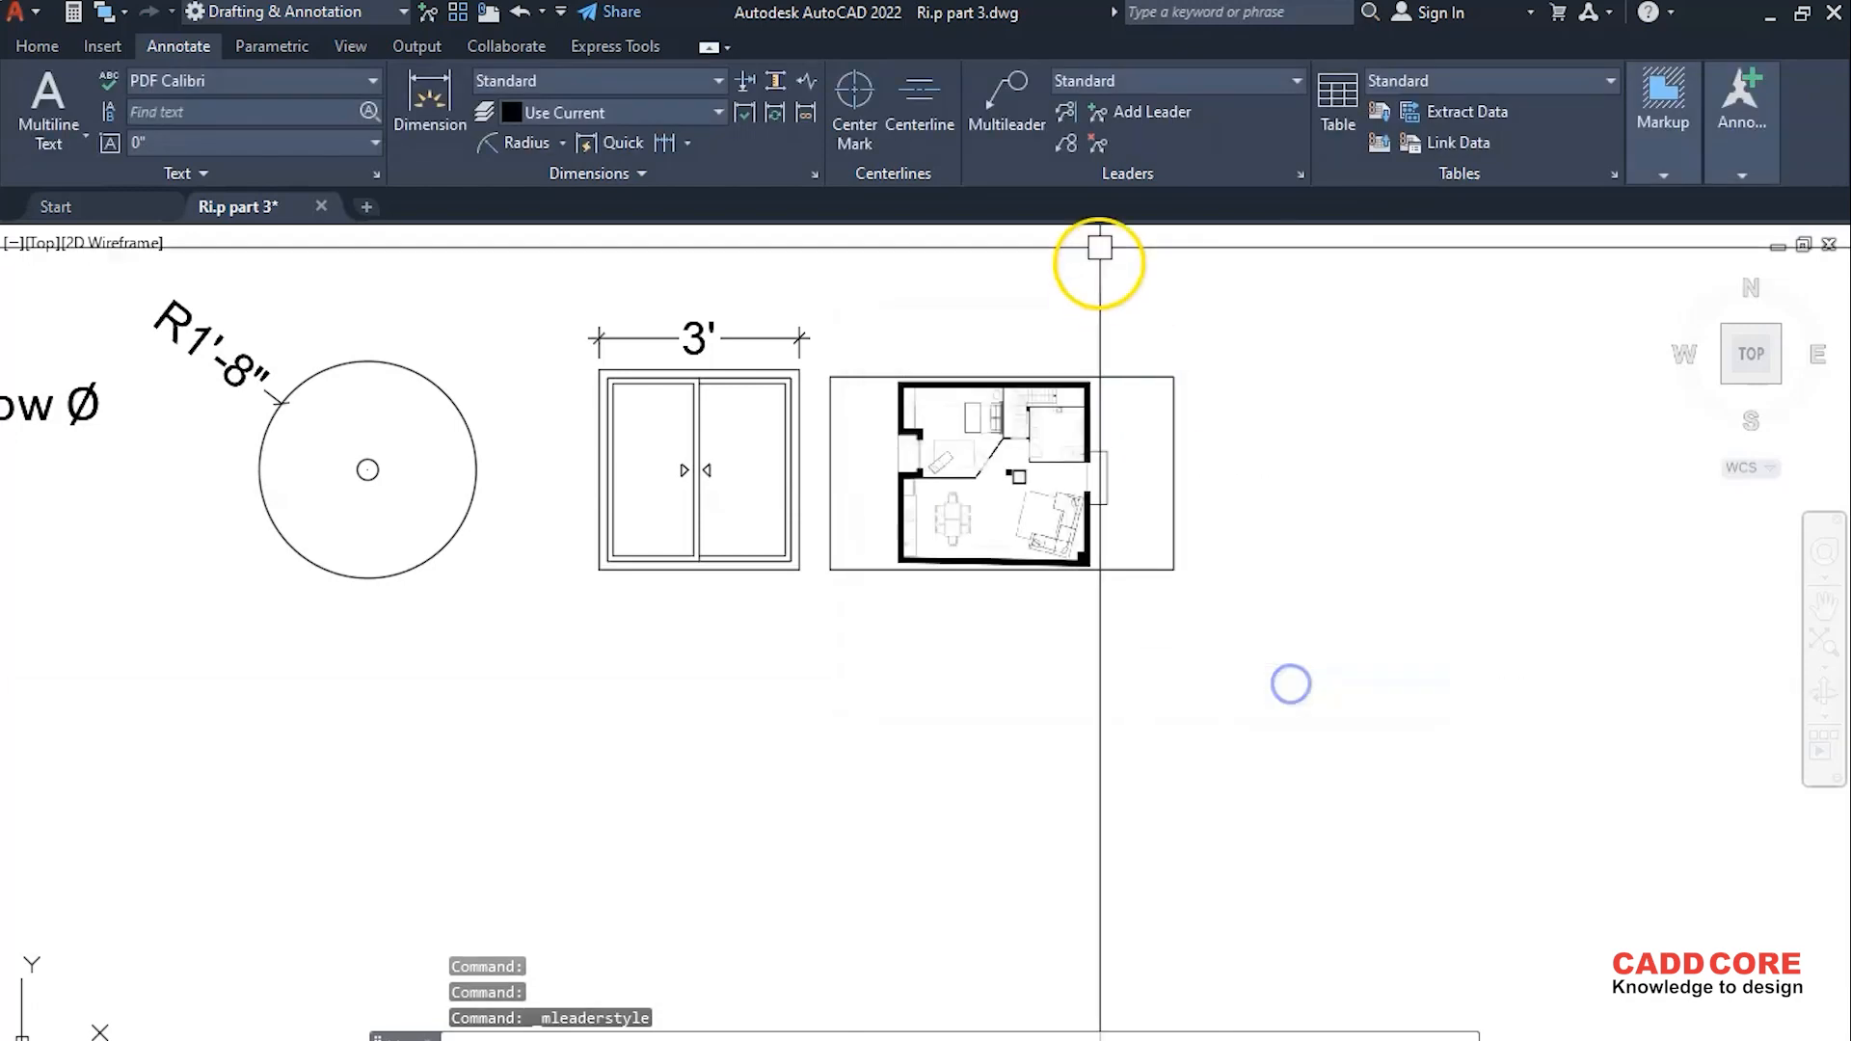
- Add a multileader with its arrowhead at the bottom of the large circle and its text "circle" at the lower right
left_click(1004, 96)
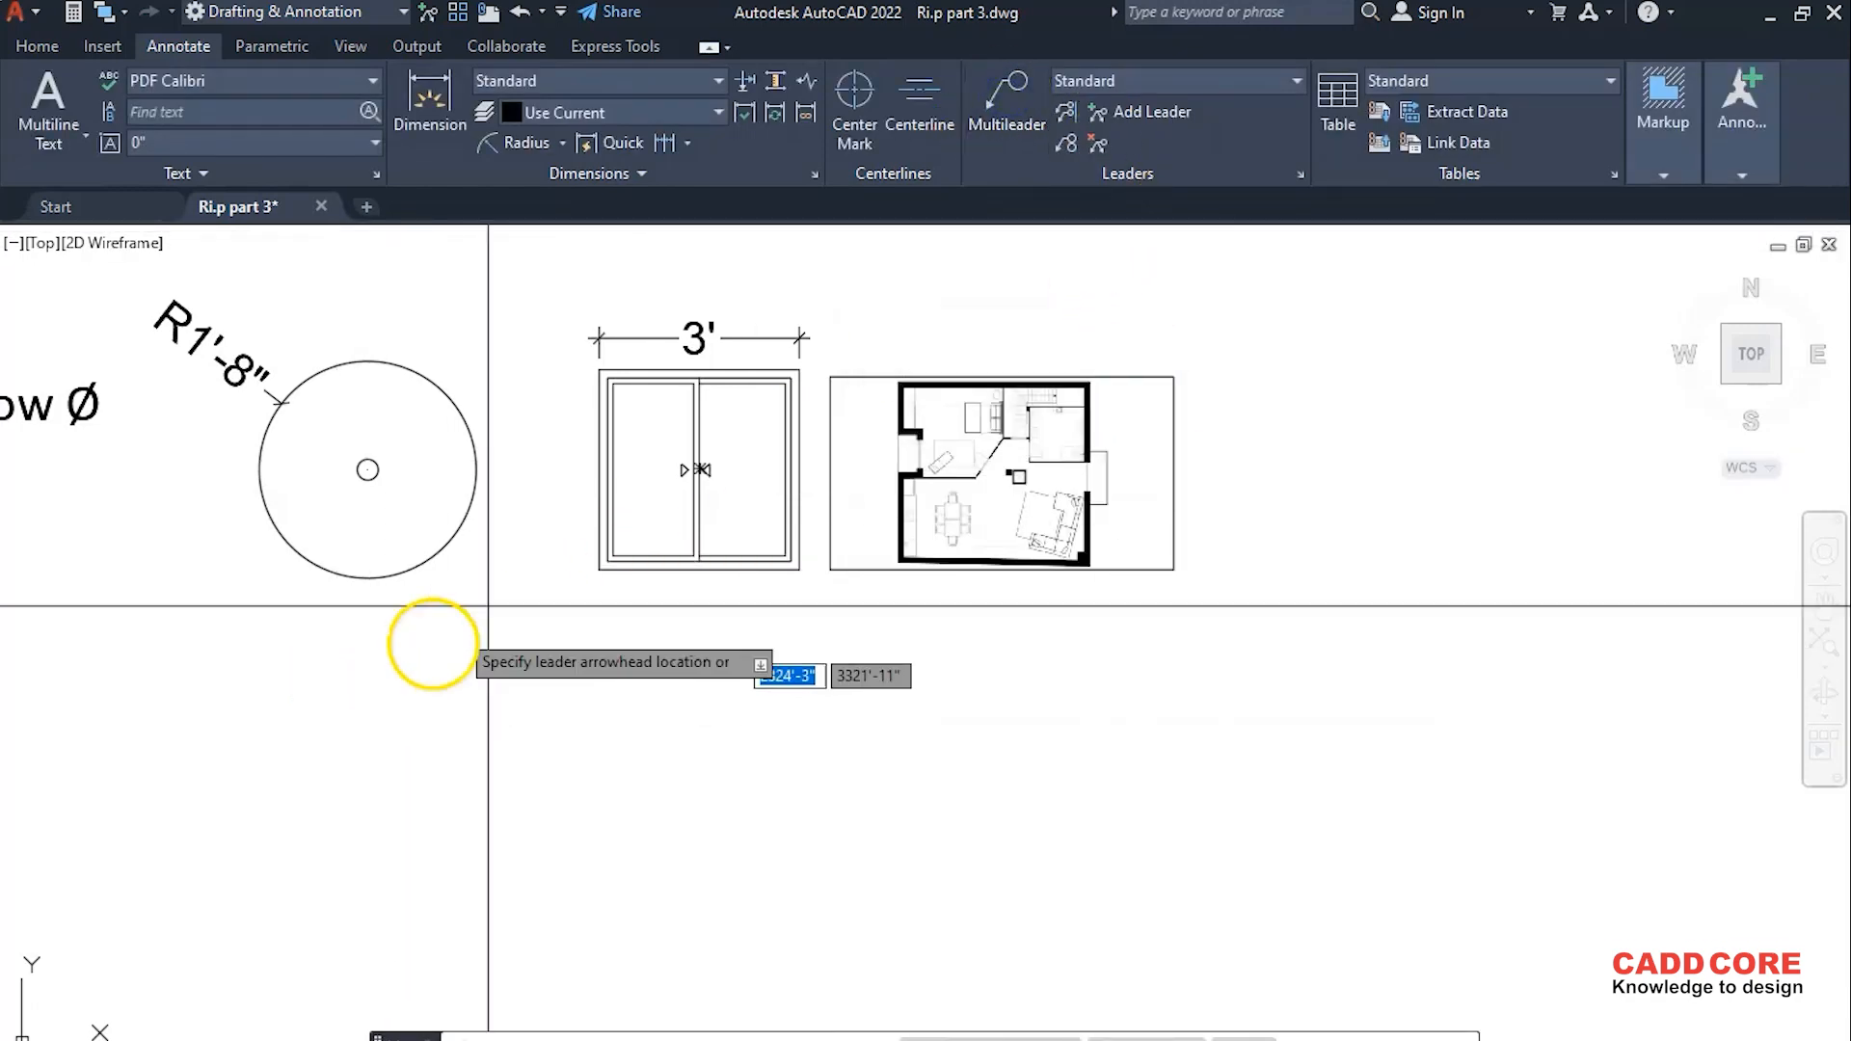
scroll(415, 626, "up", 2)
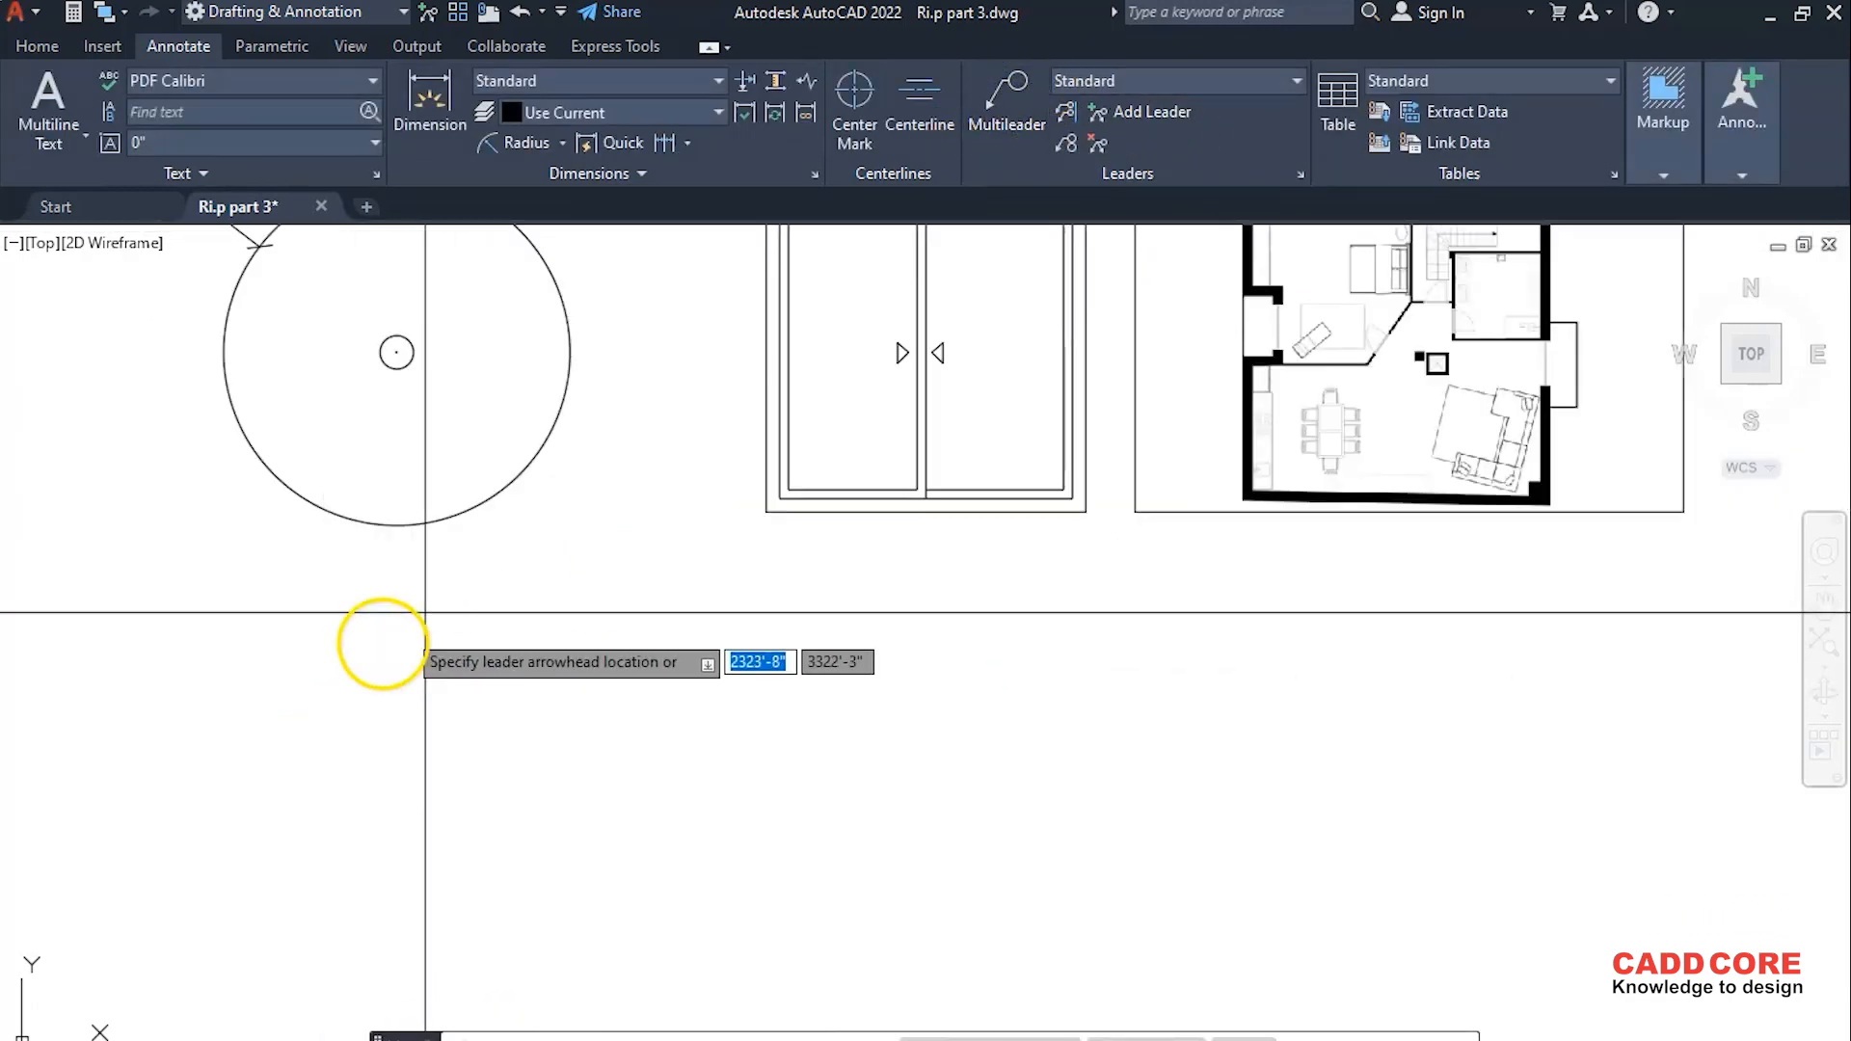
left_click(396, 526)
left_click(497, 757)
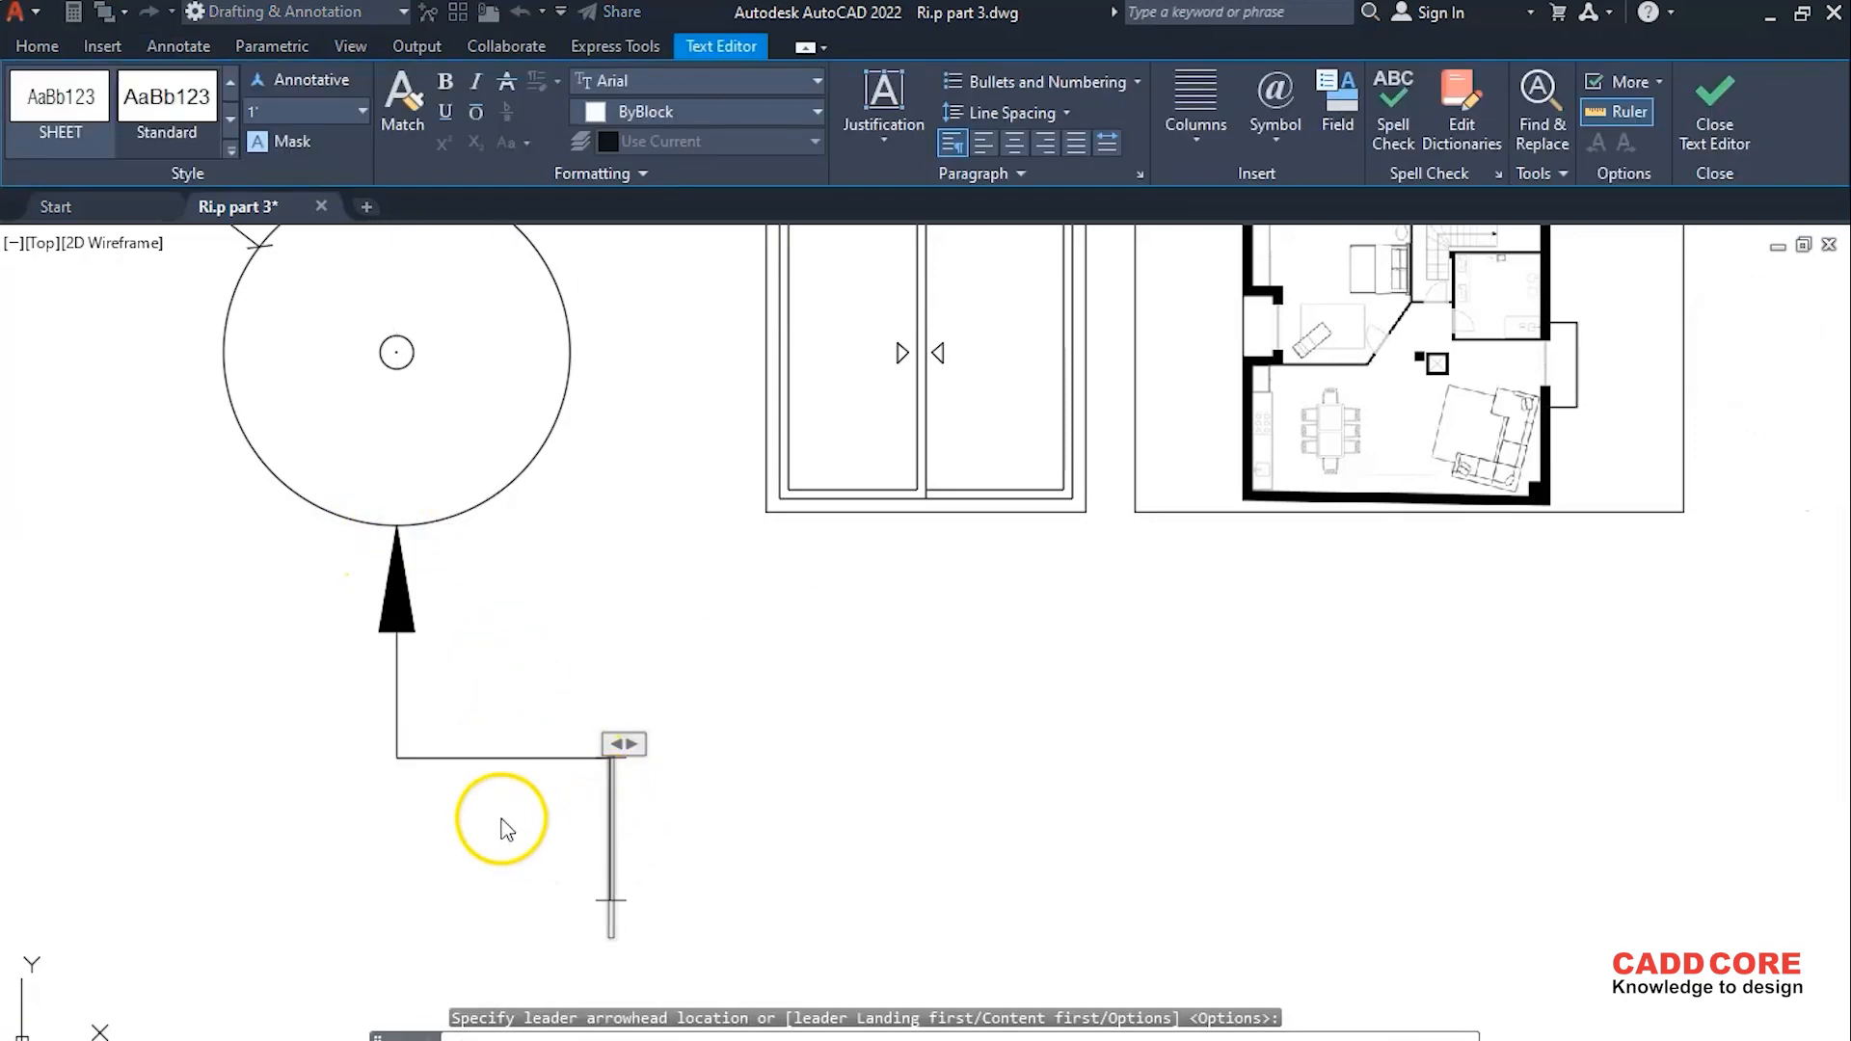
scroll(530, 815, "down", 4)
scroll(557, 752, "up", 3)
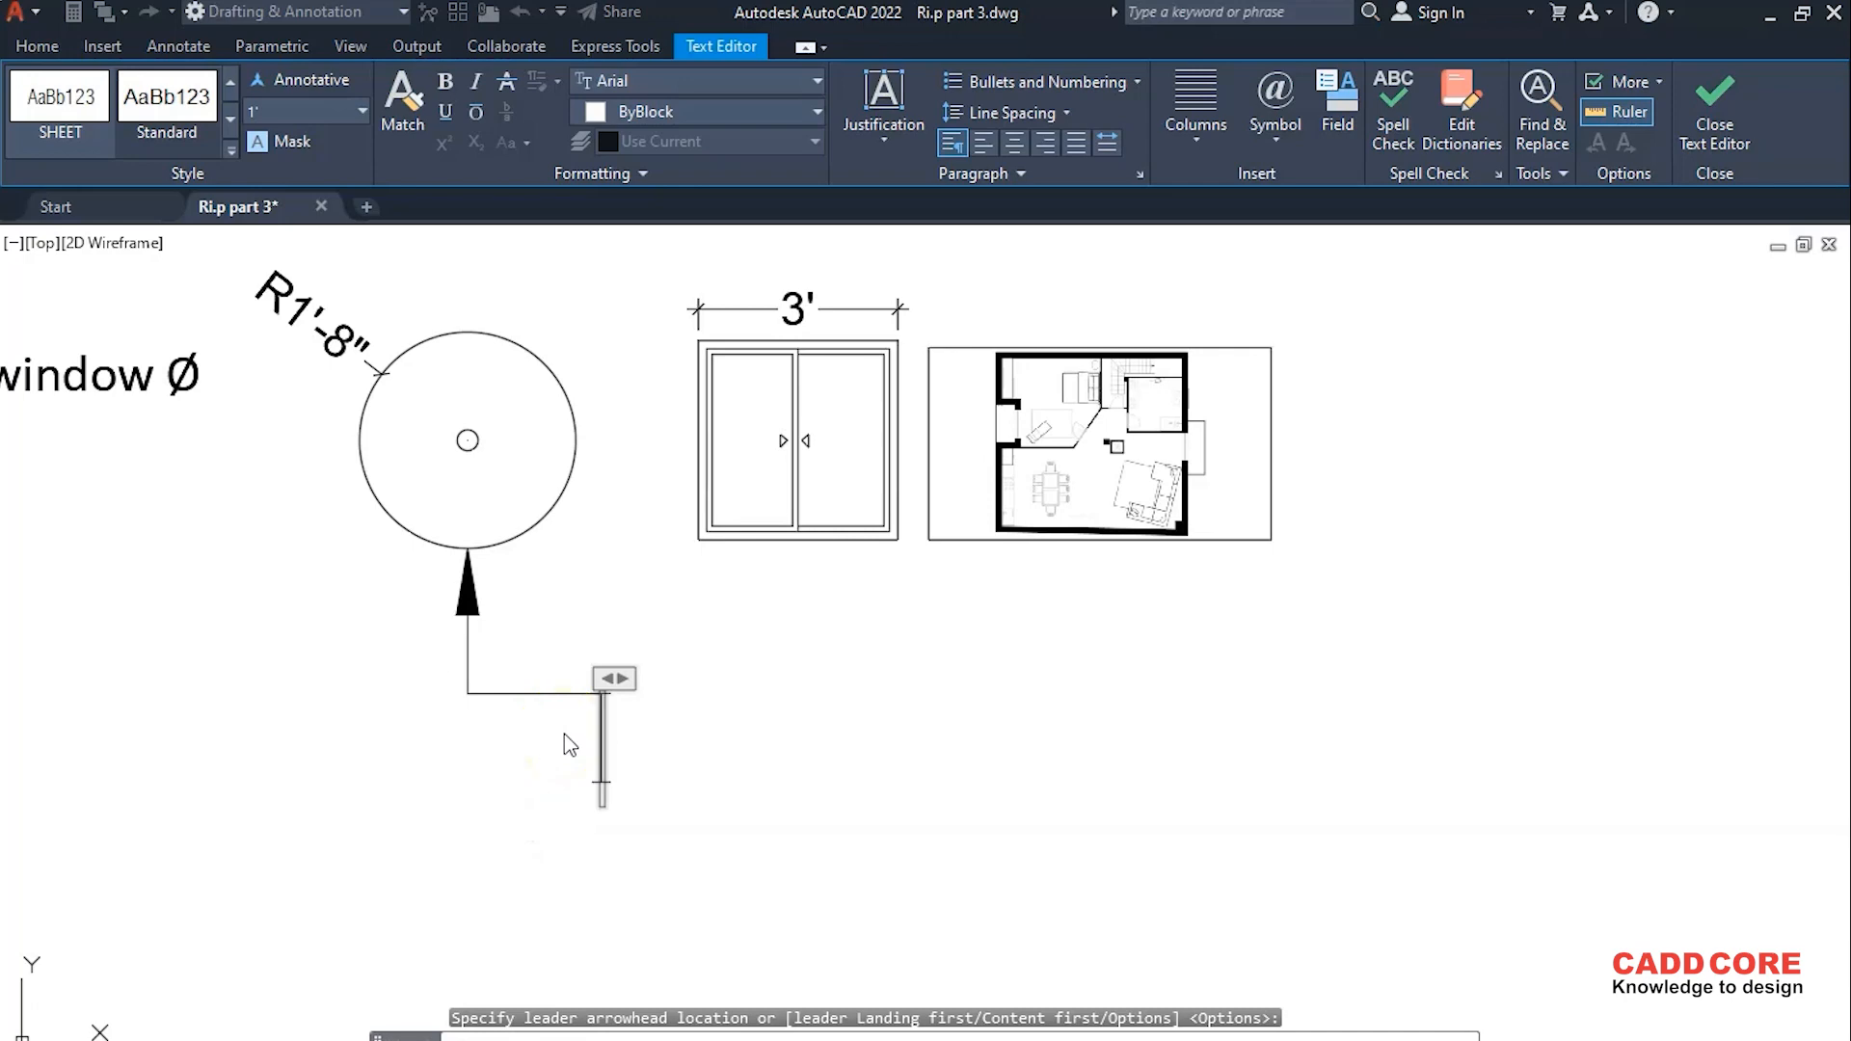
type("circle")
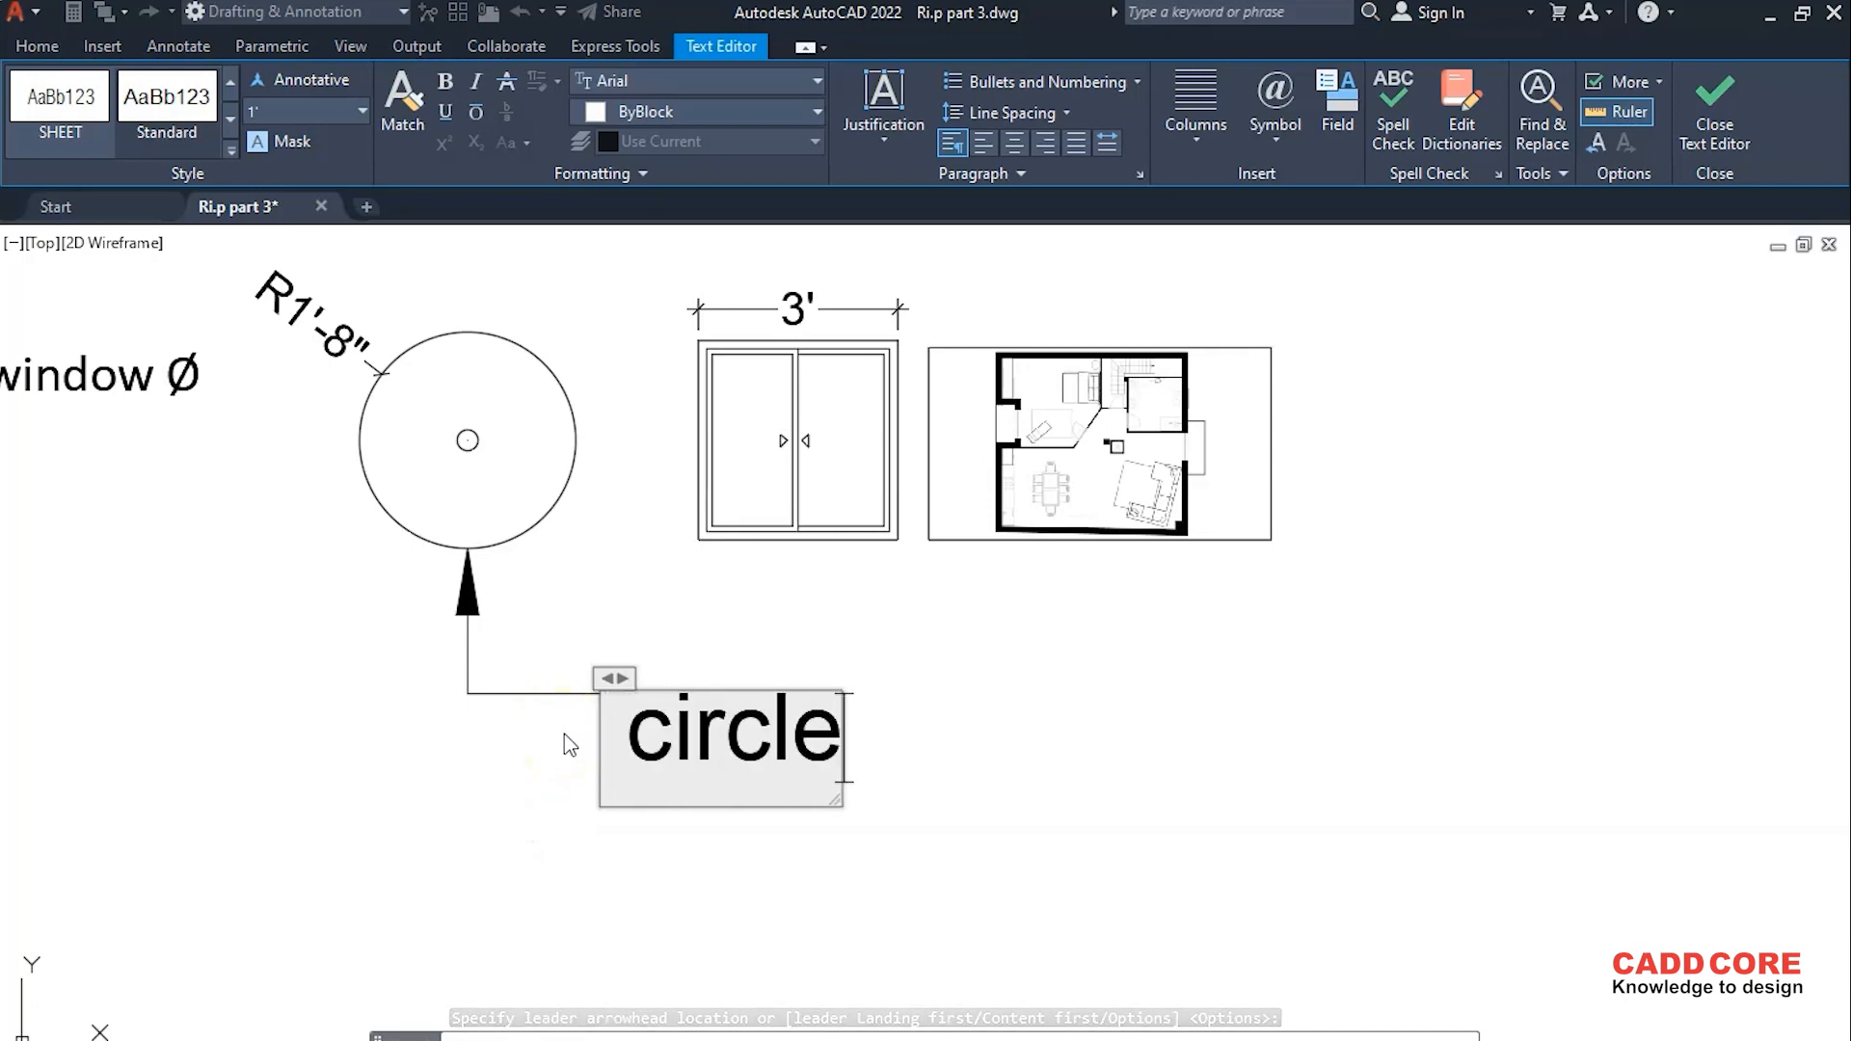
key("Return")
left_click(750, 777)
left_click(1067, 764)
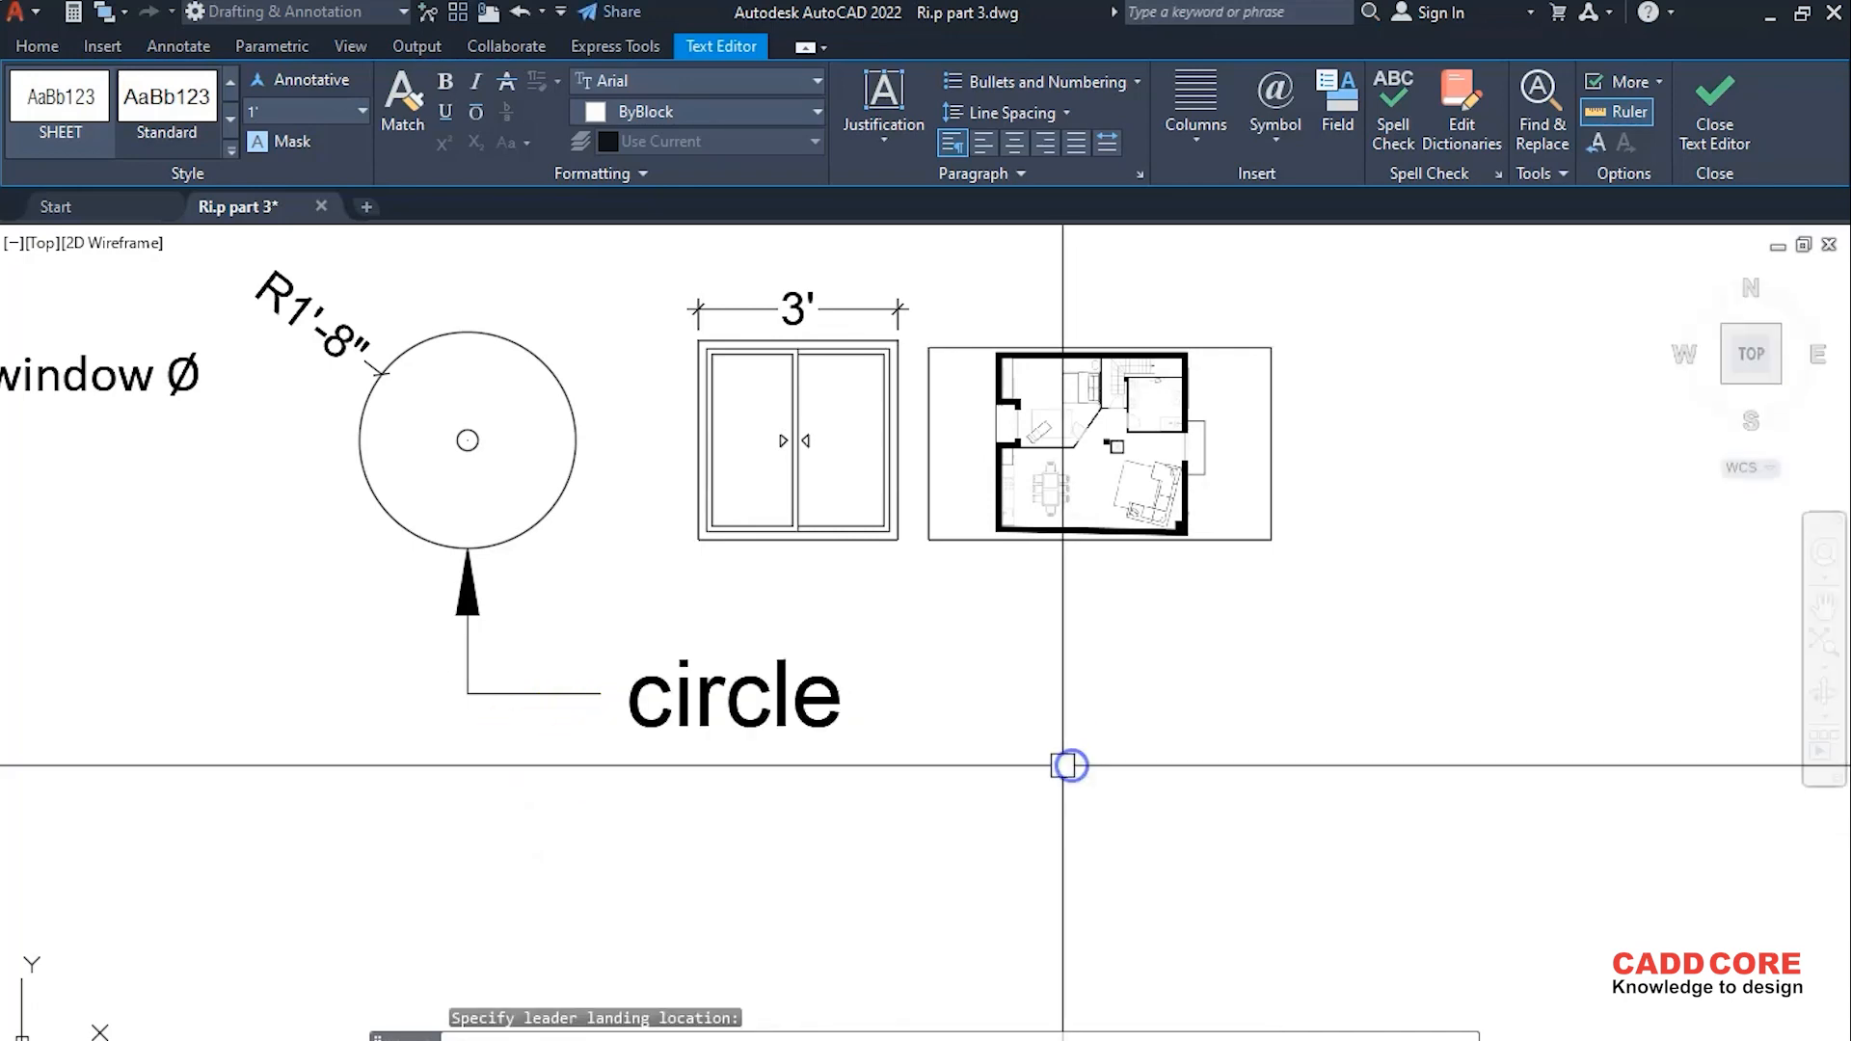
scroll(659, 618, "down", 4)
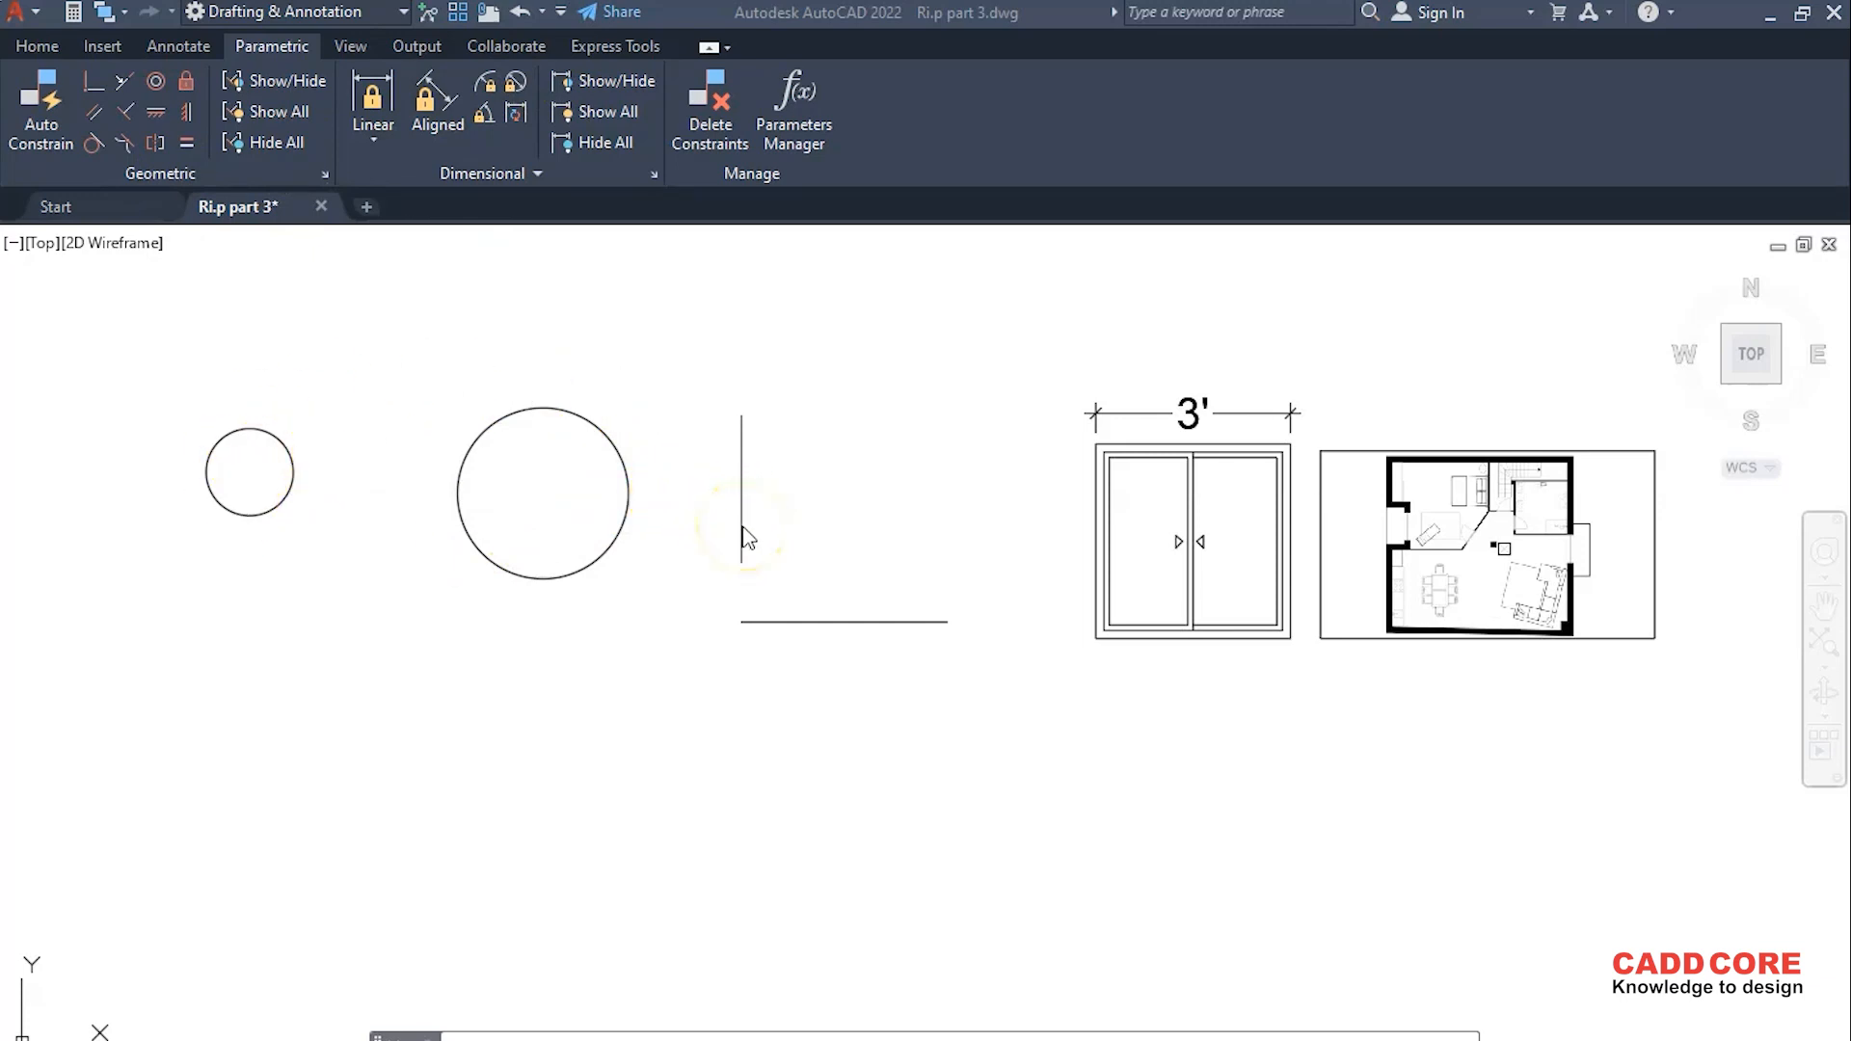
- Apply a coincident constraint joining the left end of the horizontal line to the lower end of the vertical line
scroll(791, 576, "up", 2)
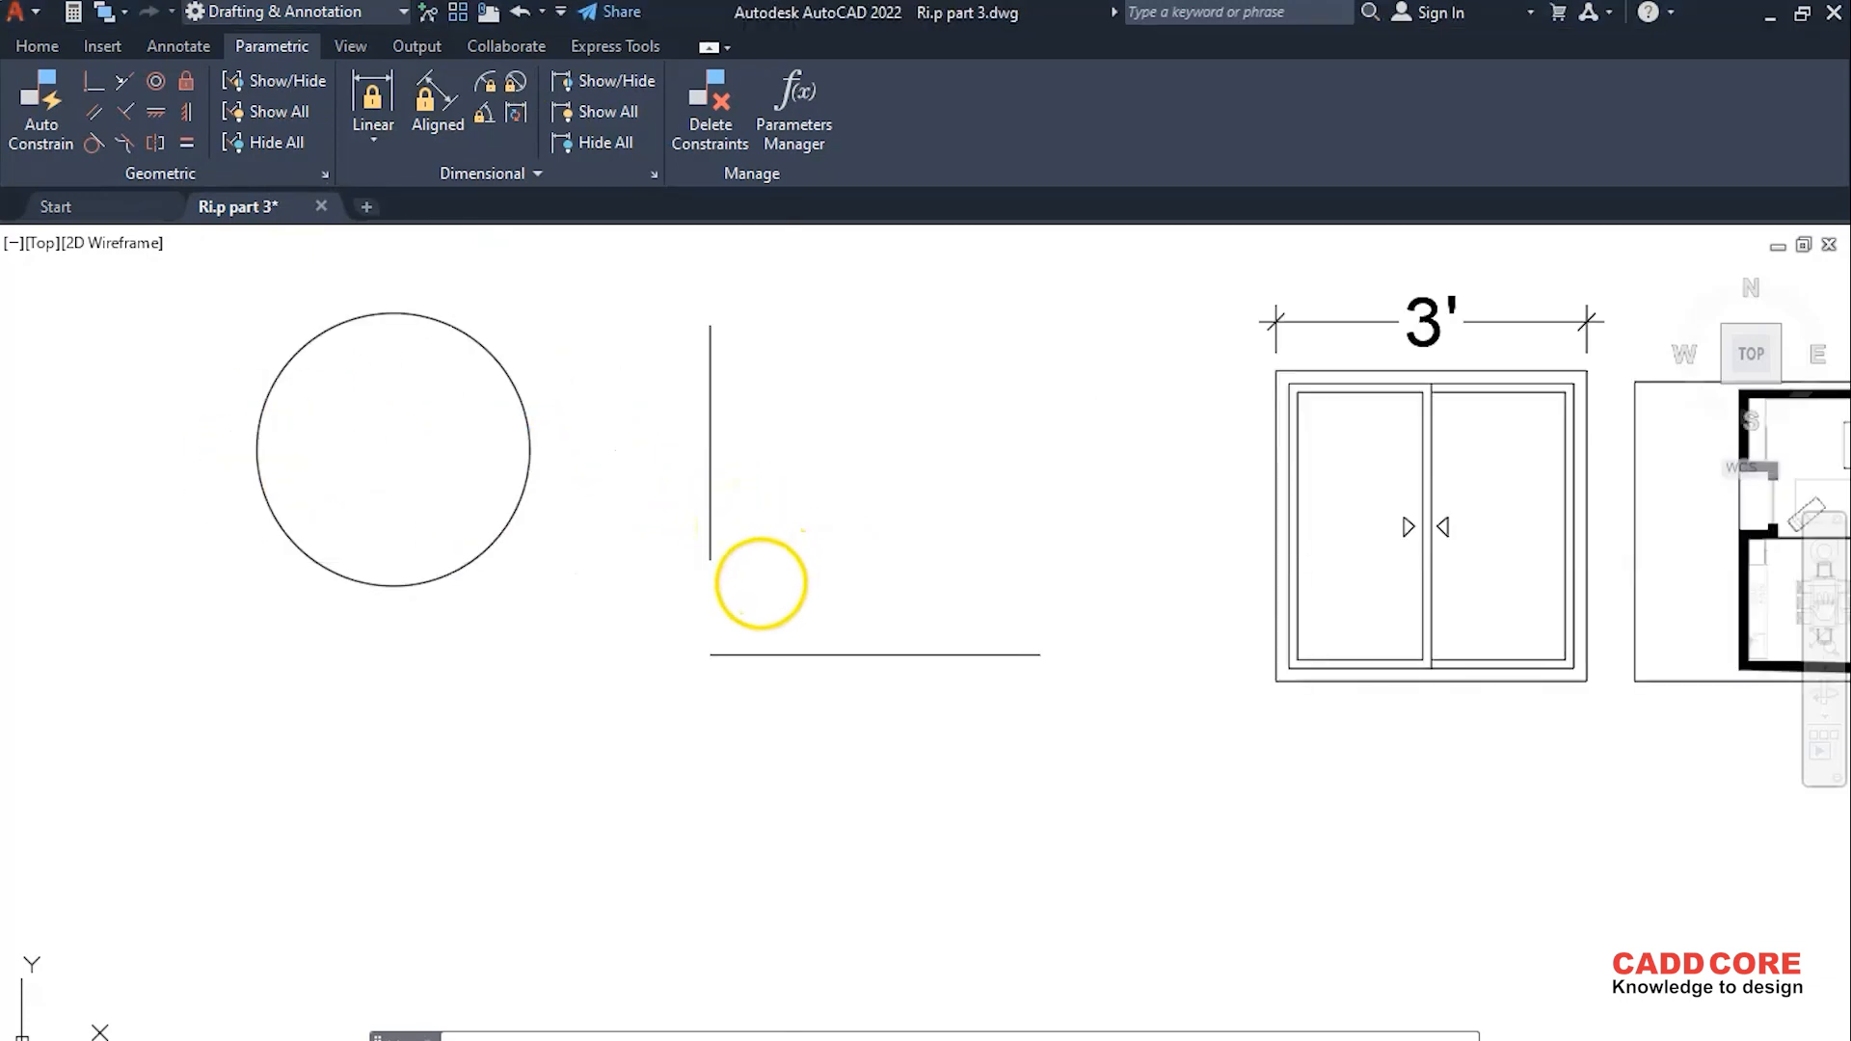
middle_click_drag(851, 529, 767, 617)
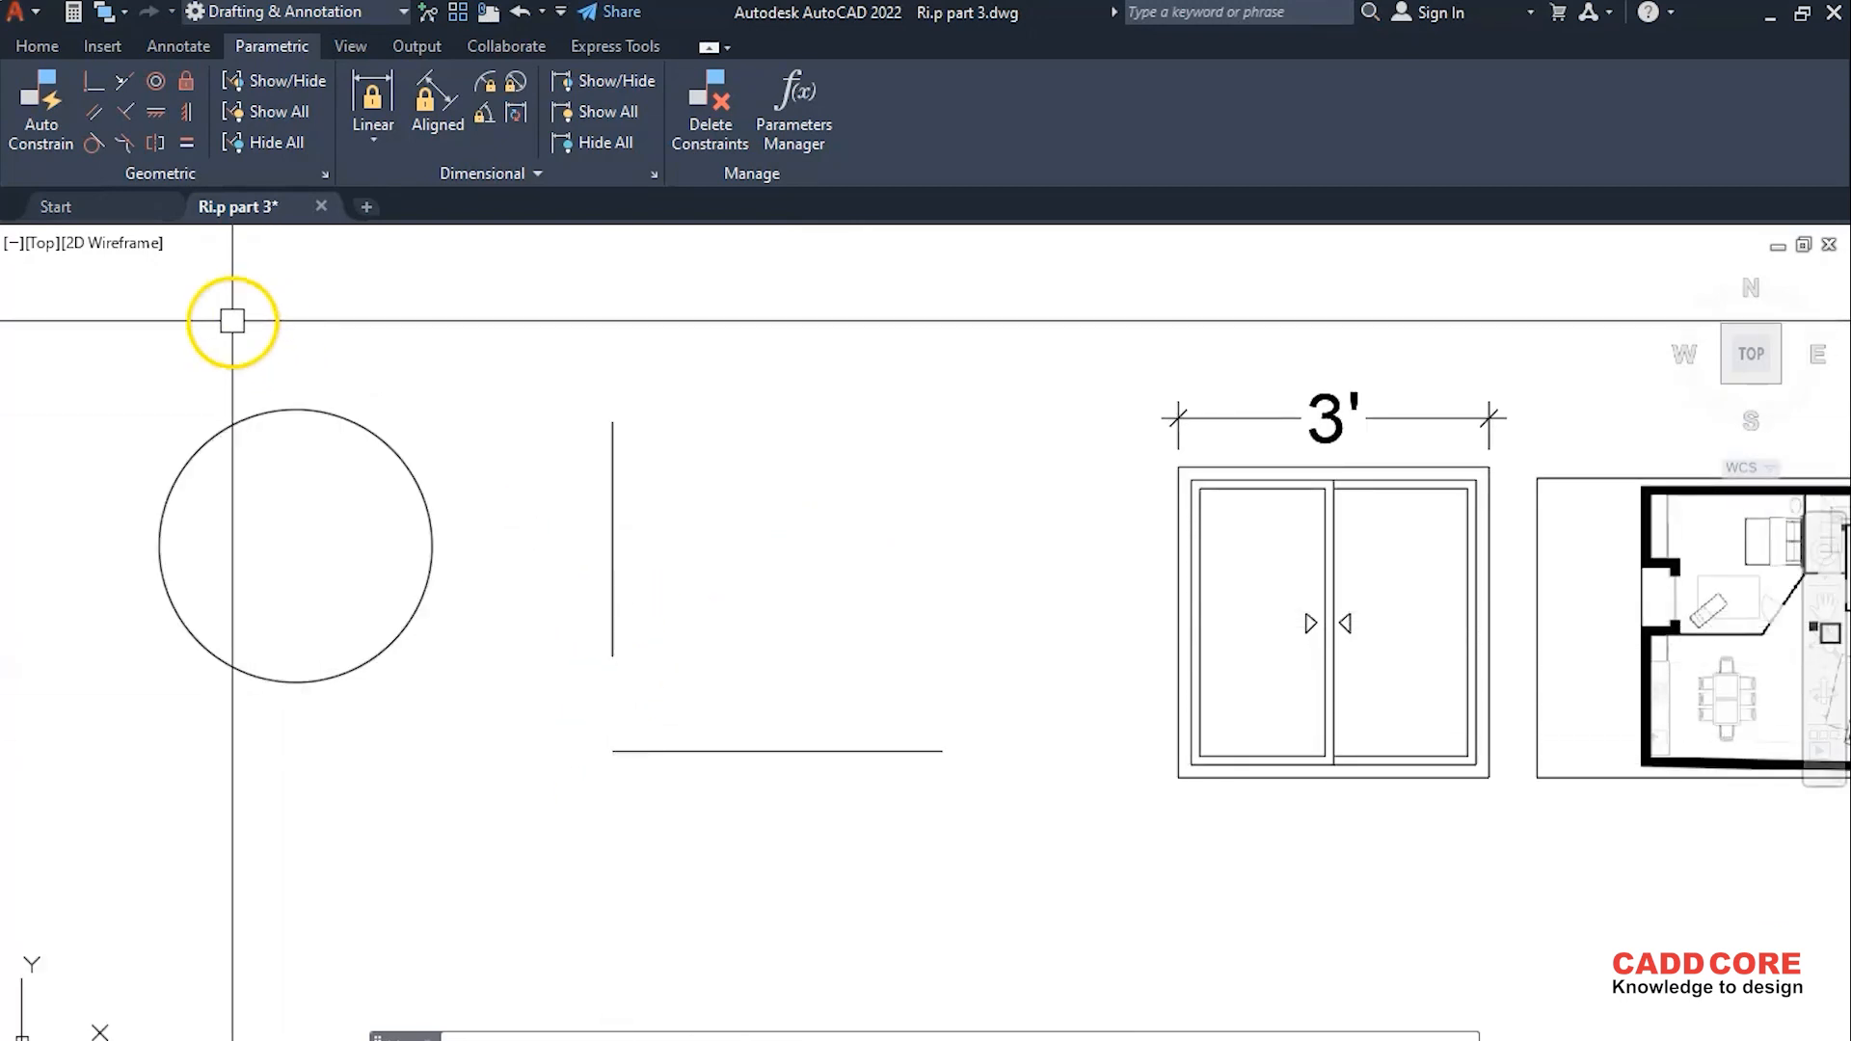
left_click(93, 90)
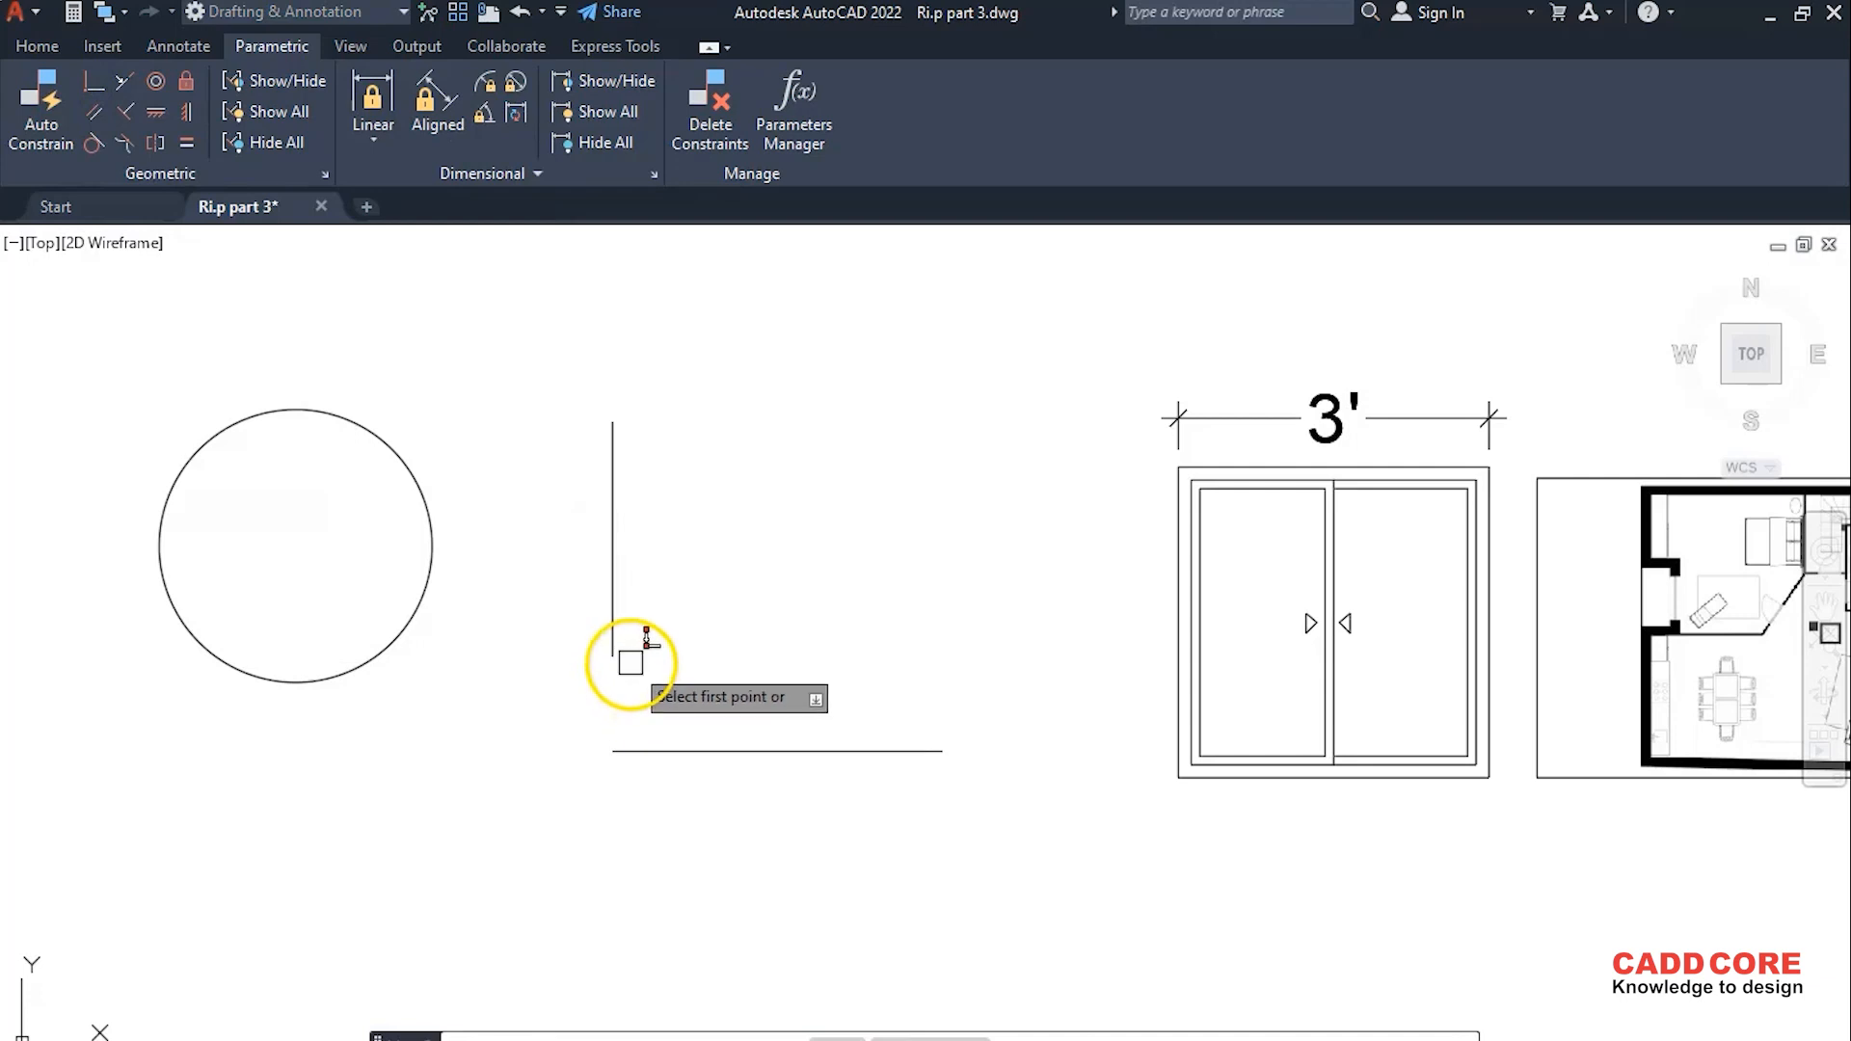
left_click(616, 659)
scroll(636, 723, "down", 3)
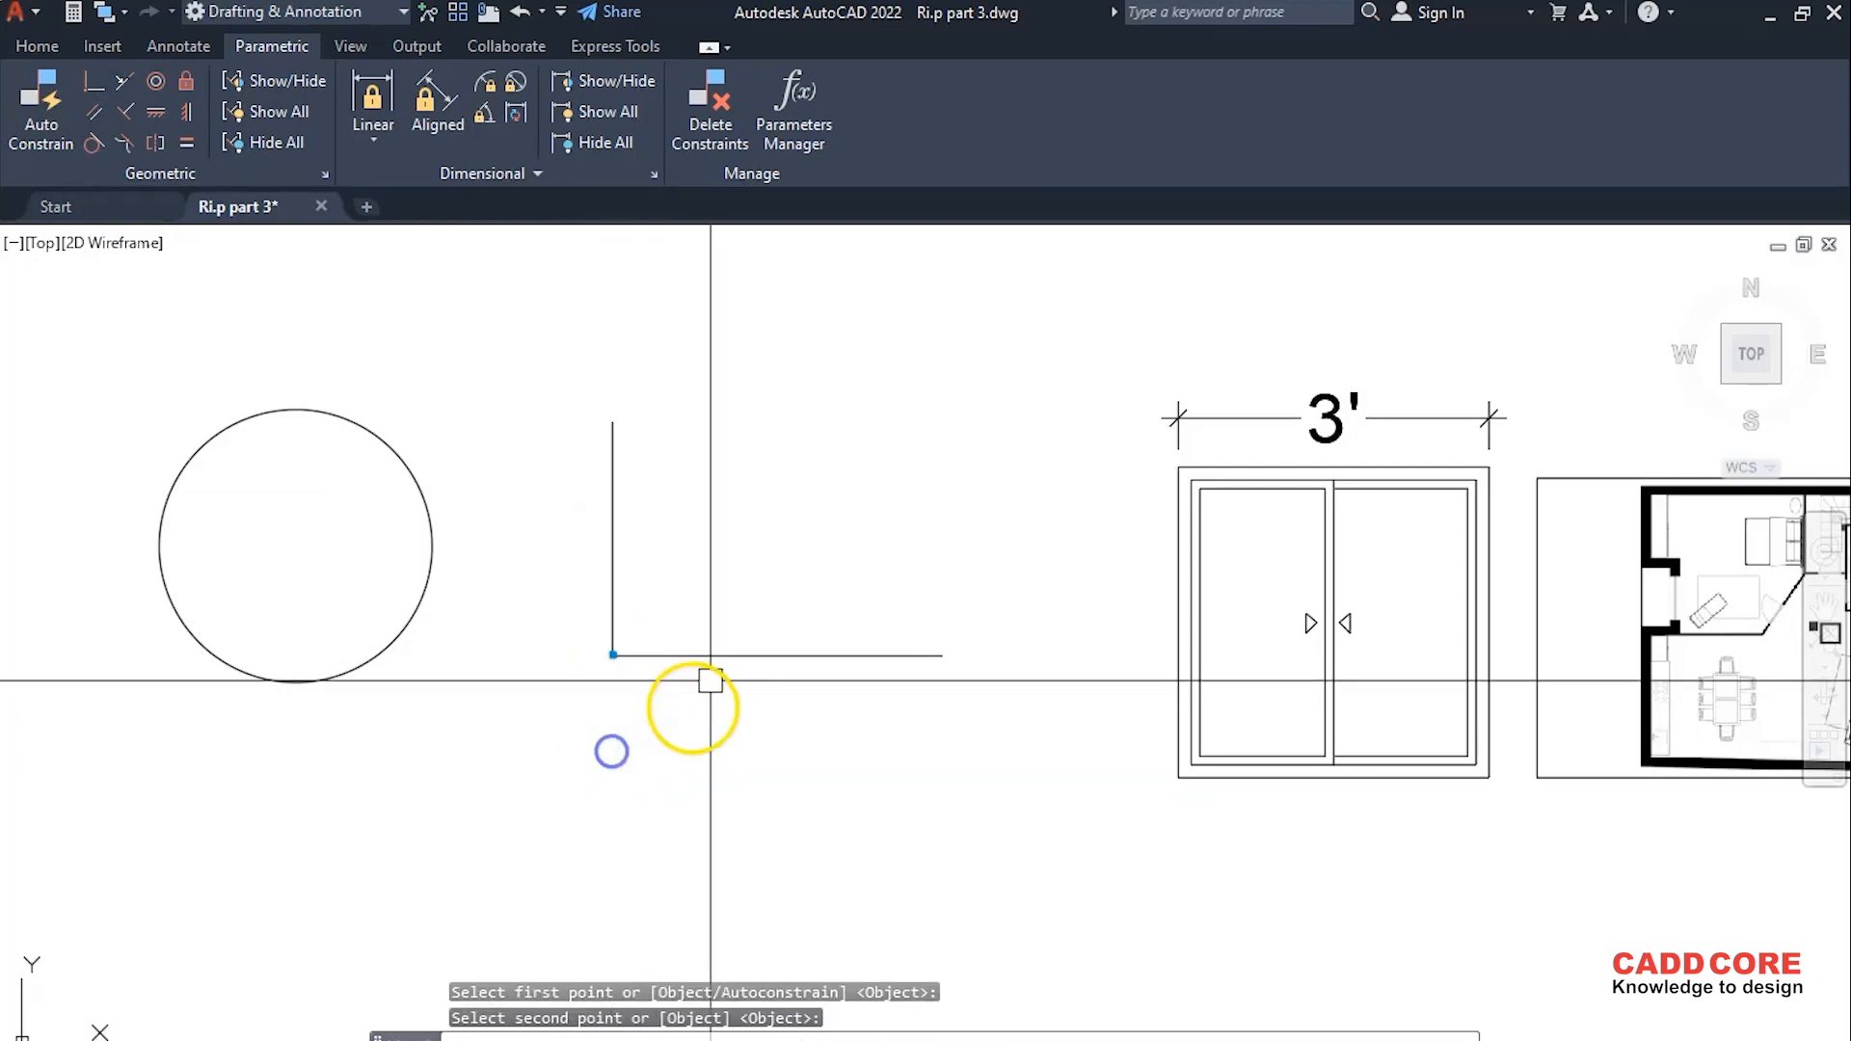
scroll(678, 606, "up", 2)
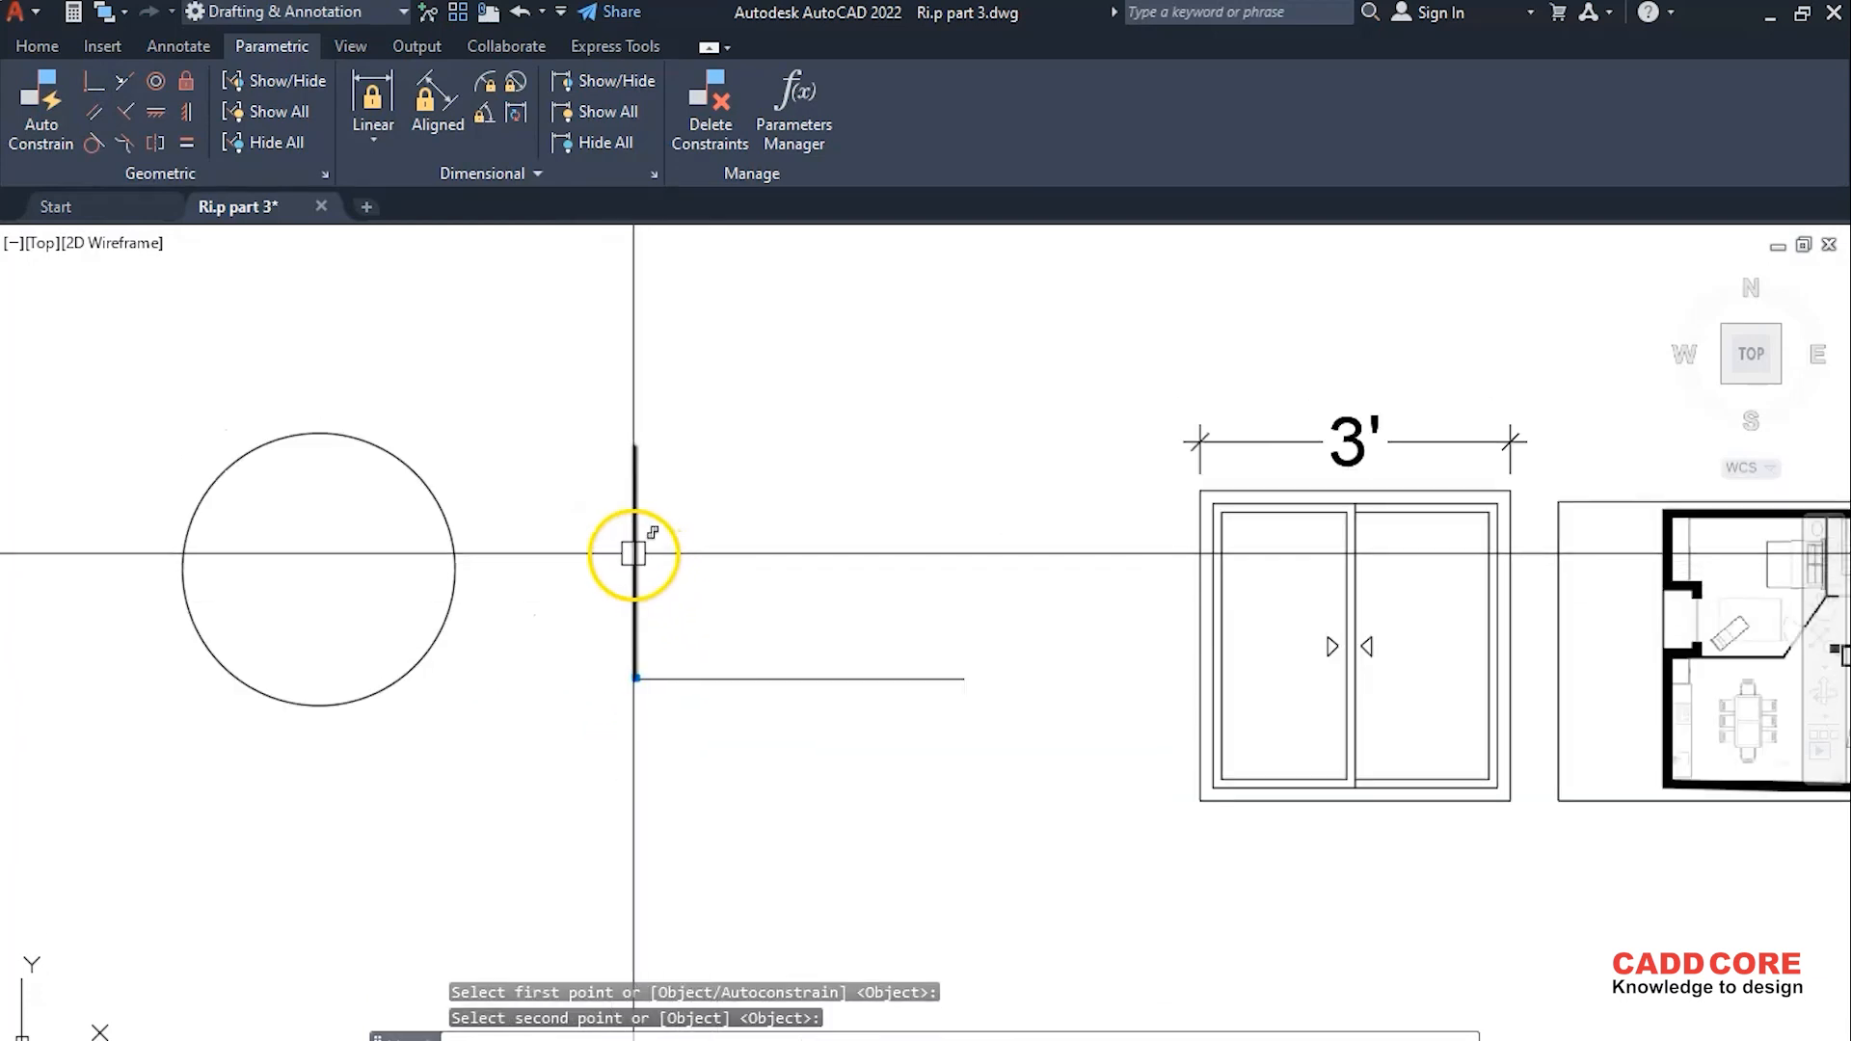
scroll(809, 684, "down", 2)
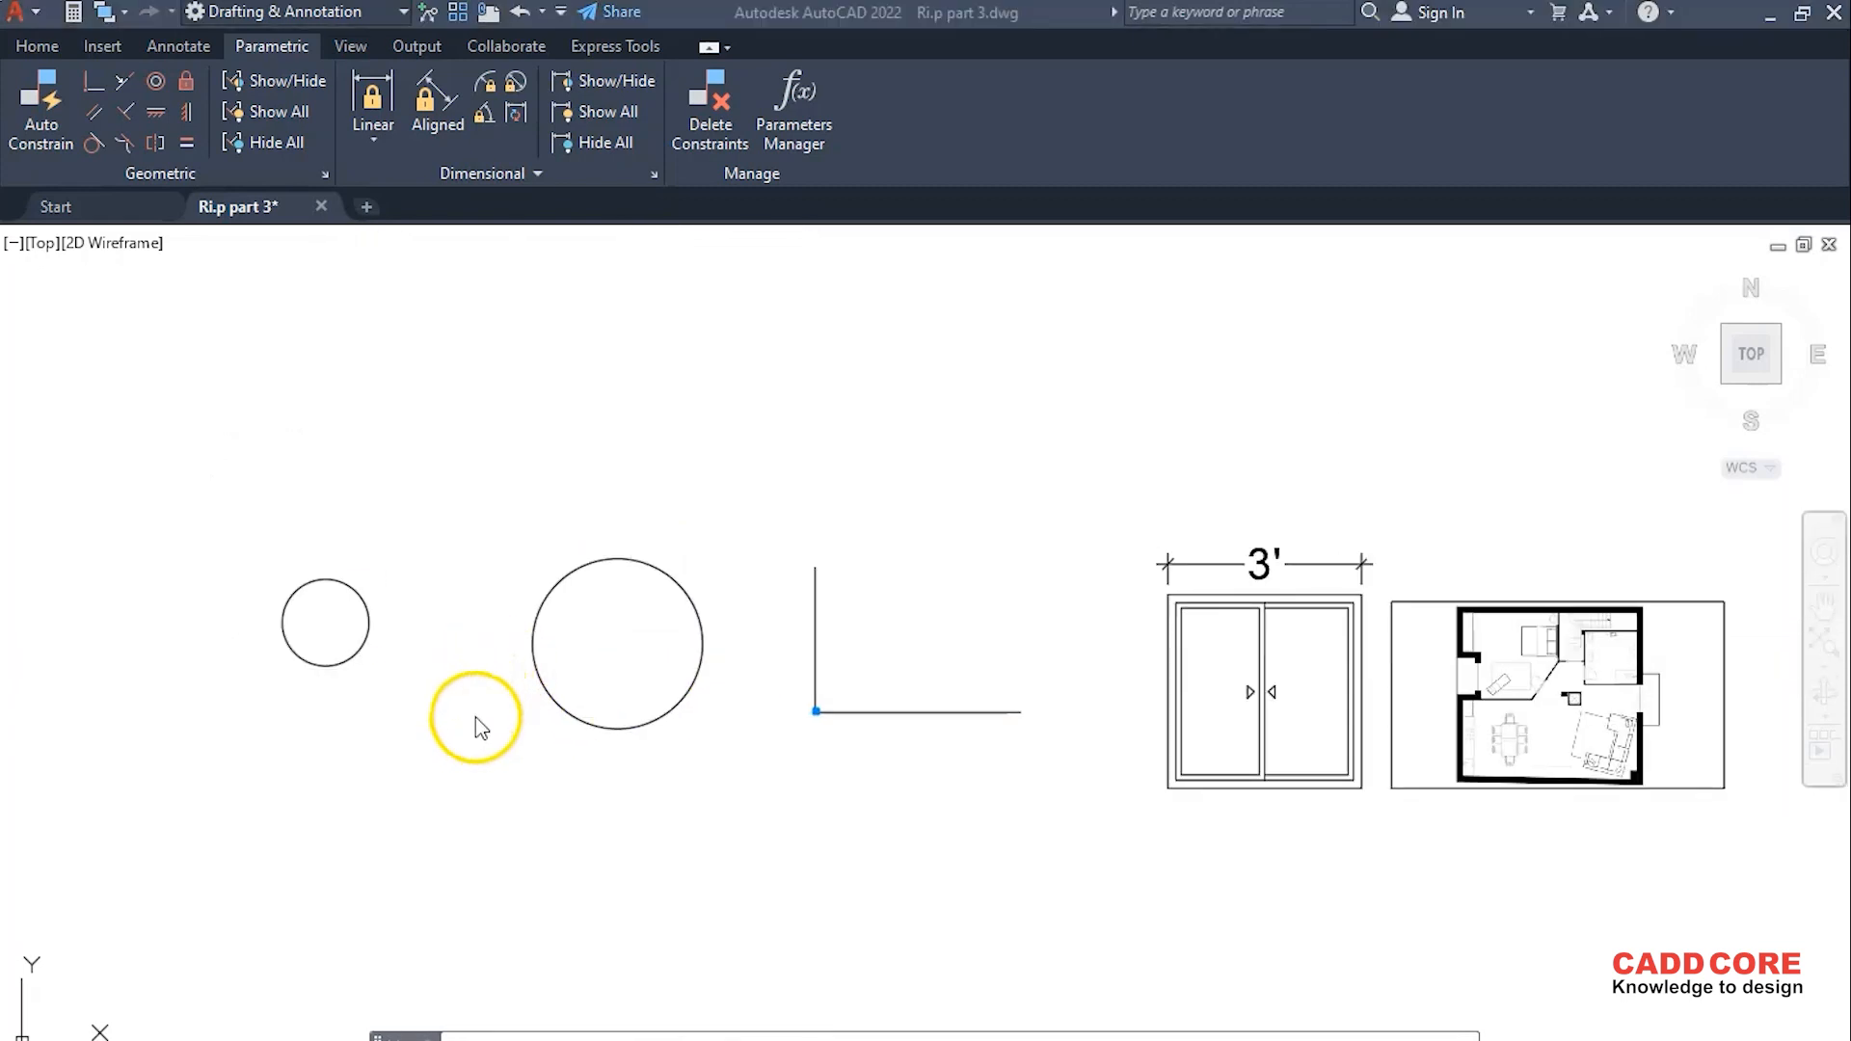
- Apply a concentric constraint that centres the large circle on the small circle
scroll(404, 679, "up", 2)
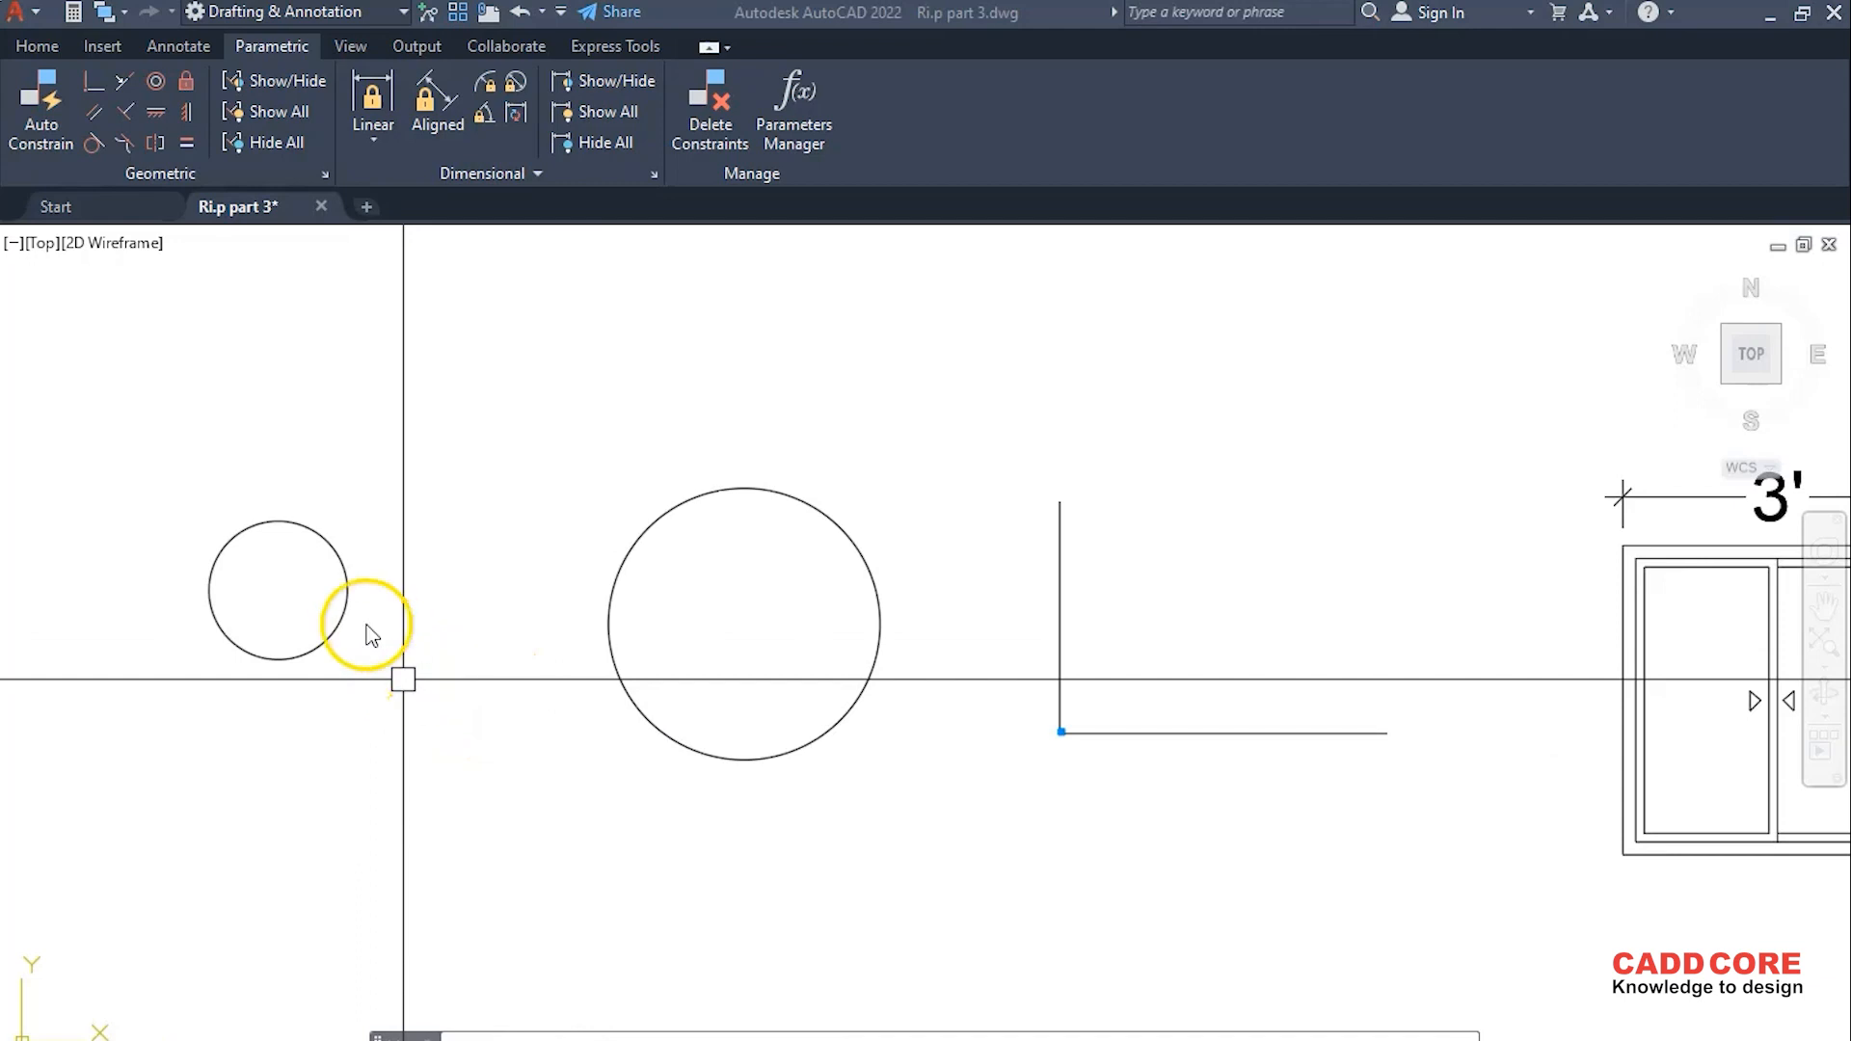
scroll(475, 691, "down", 2)
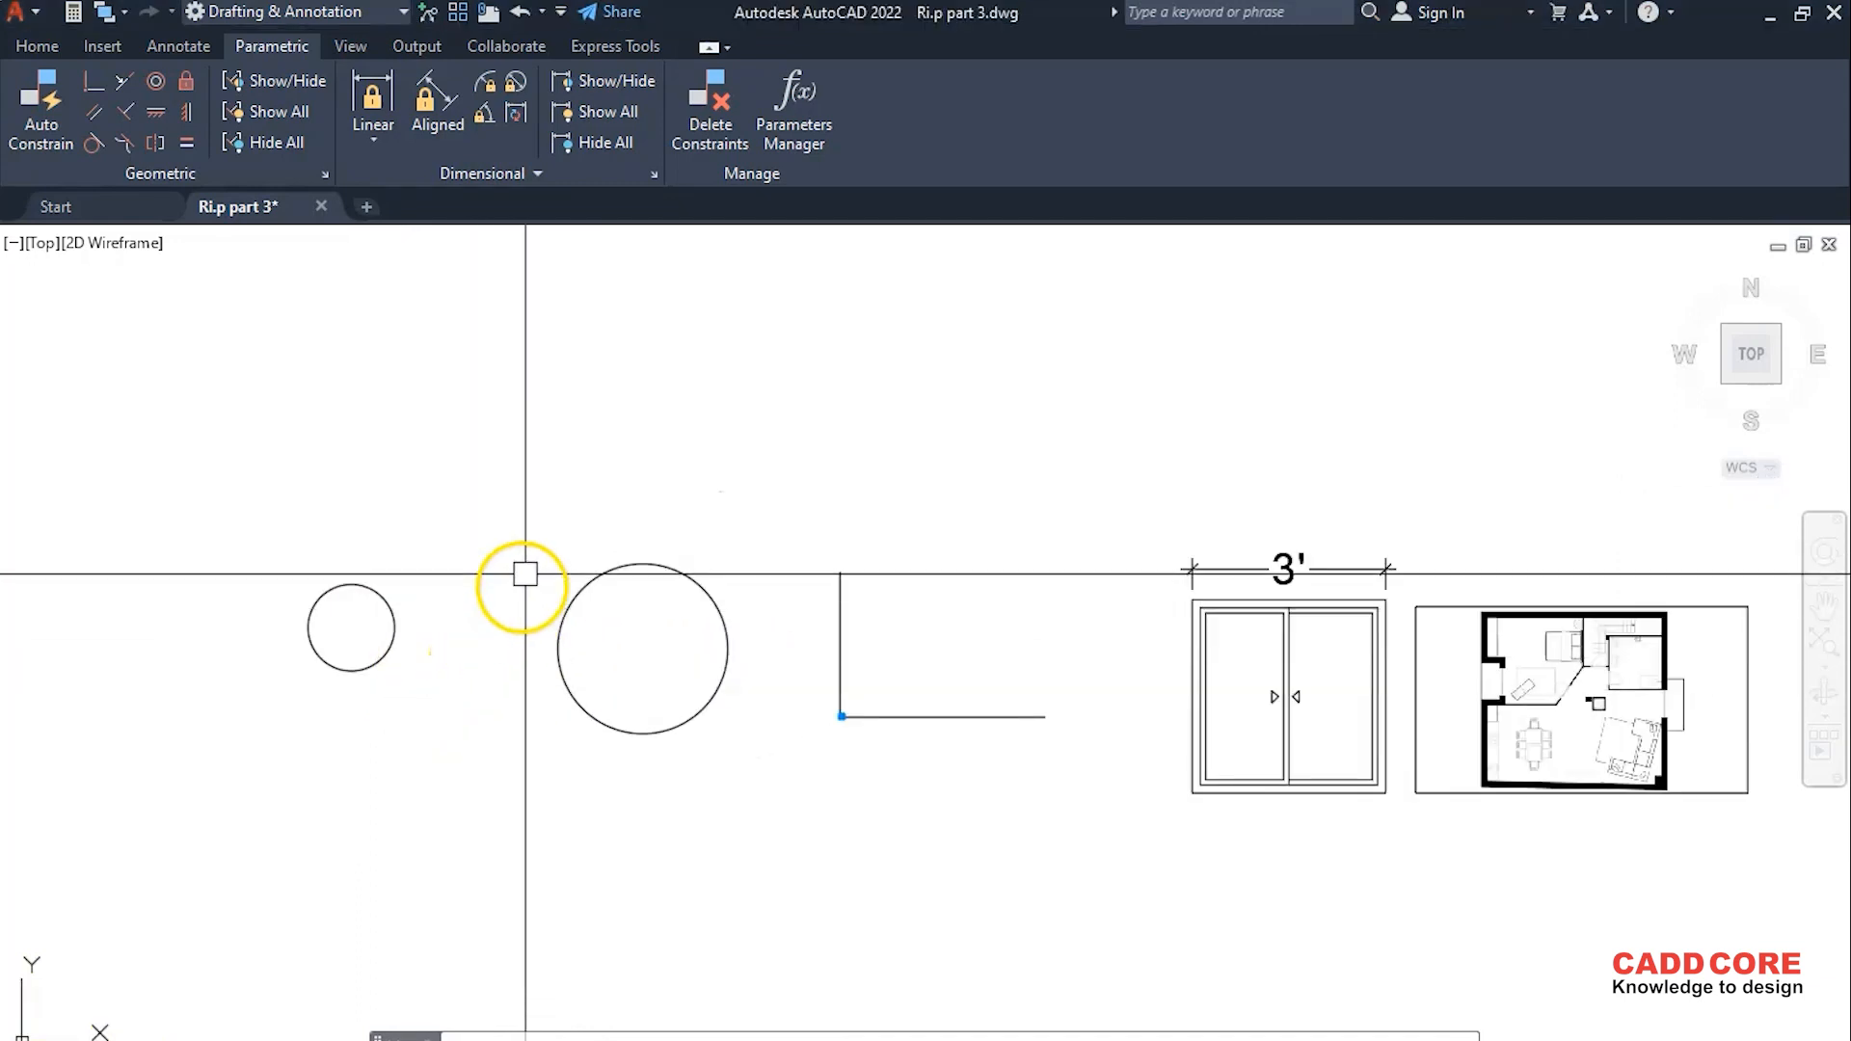
left_click(157, 80)
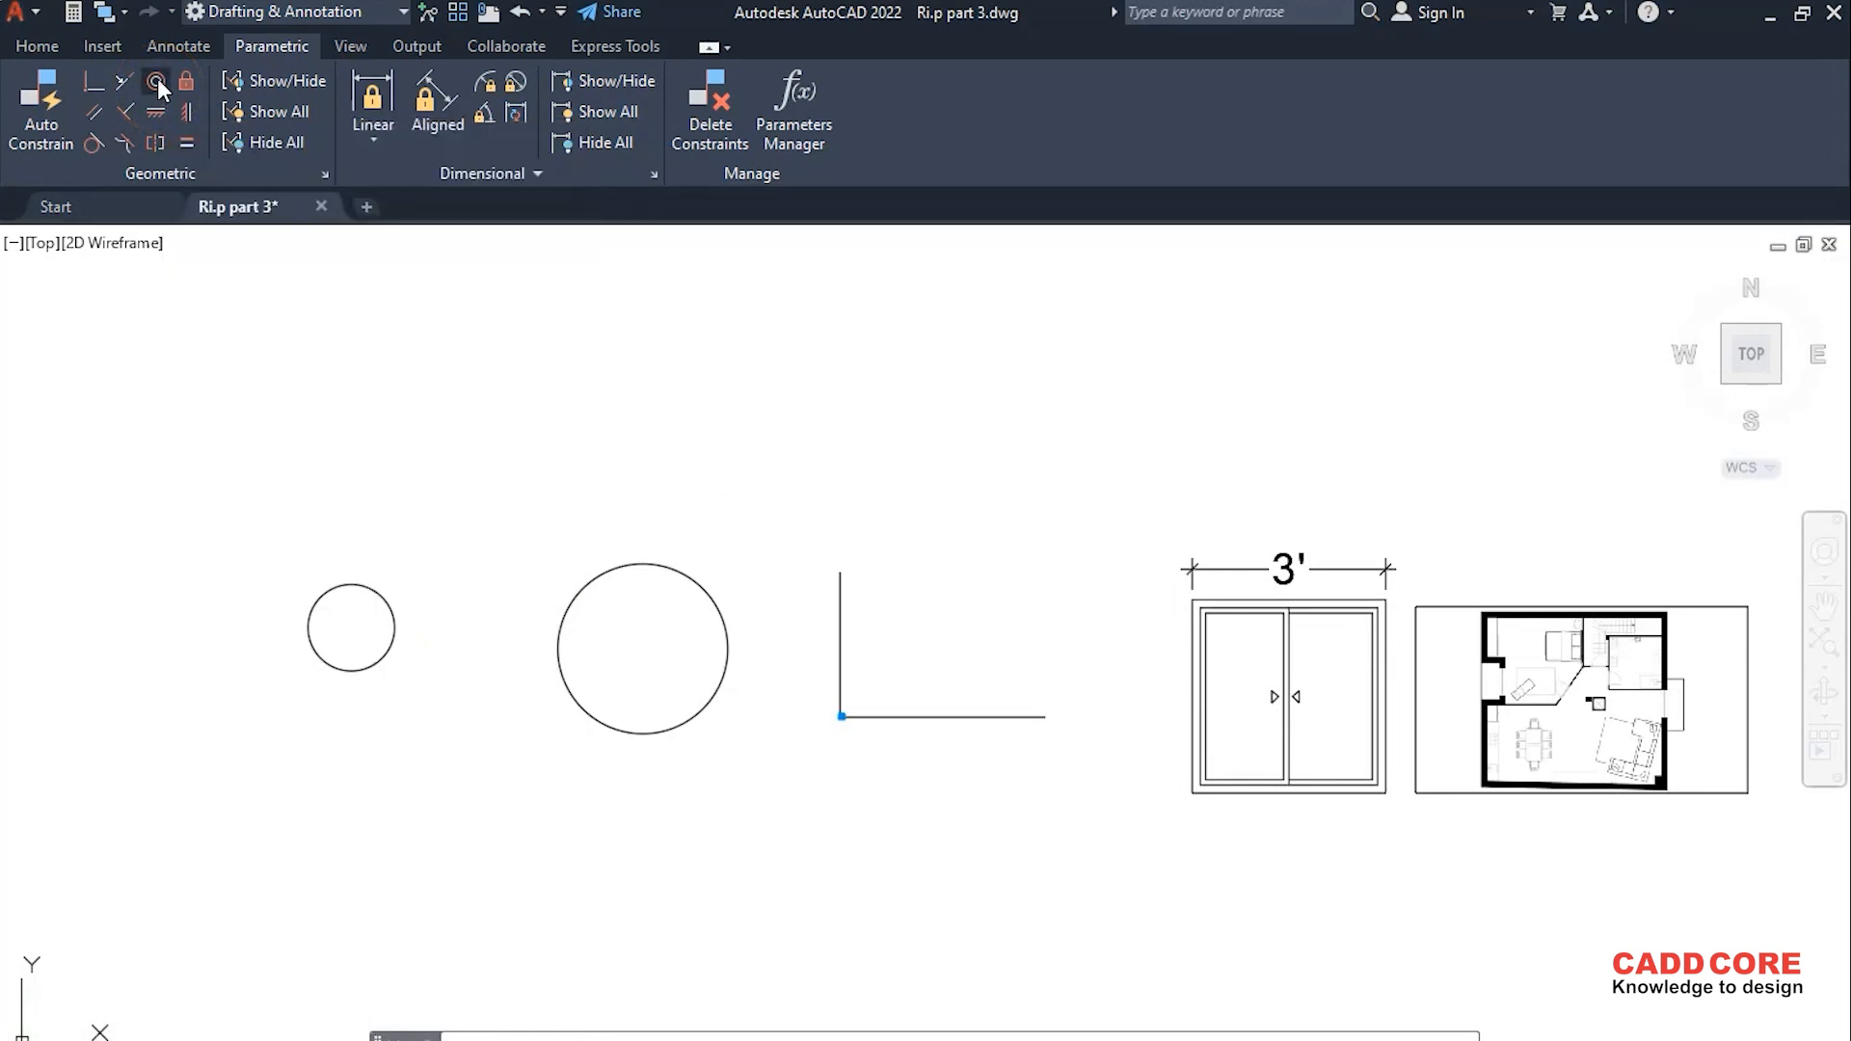
left_click(395, 634)
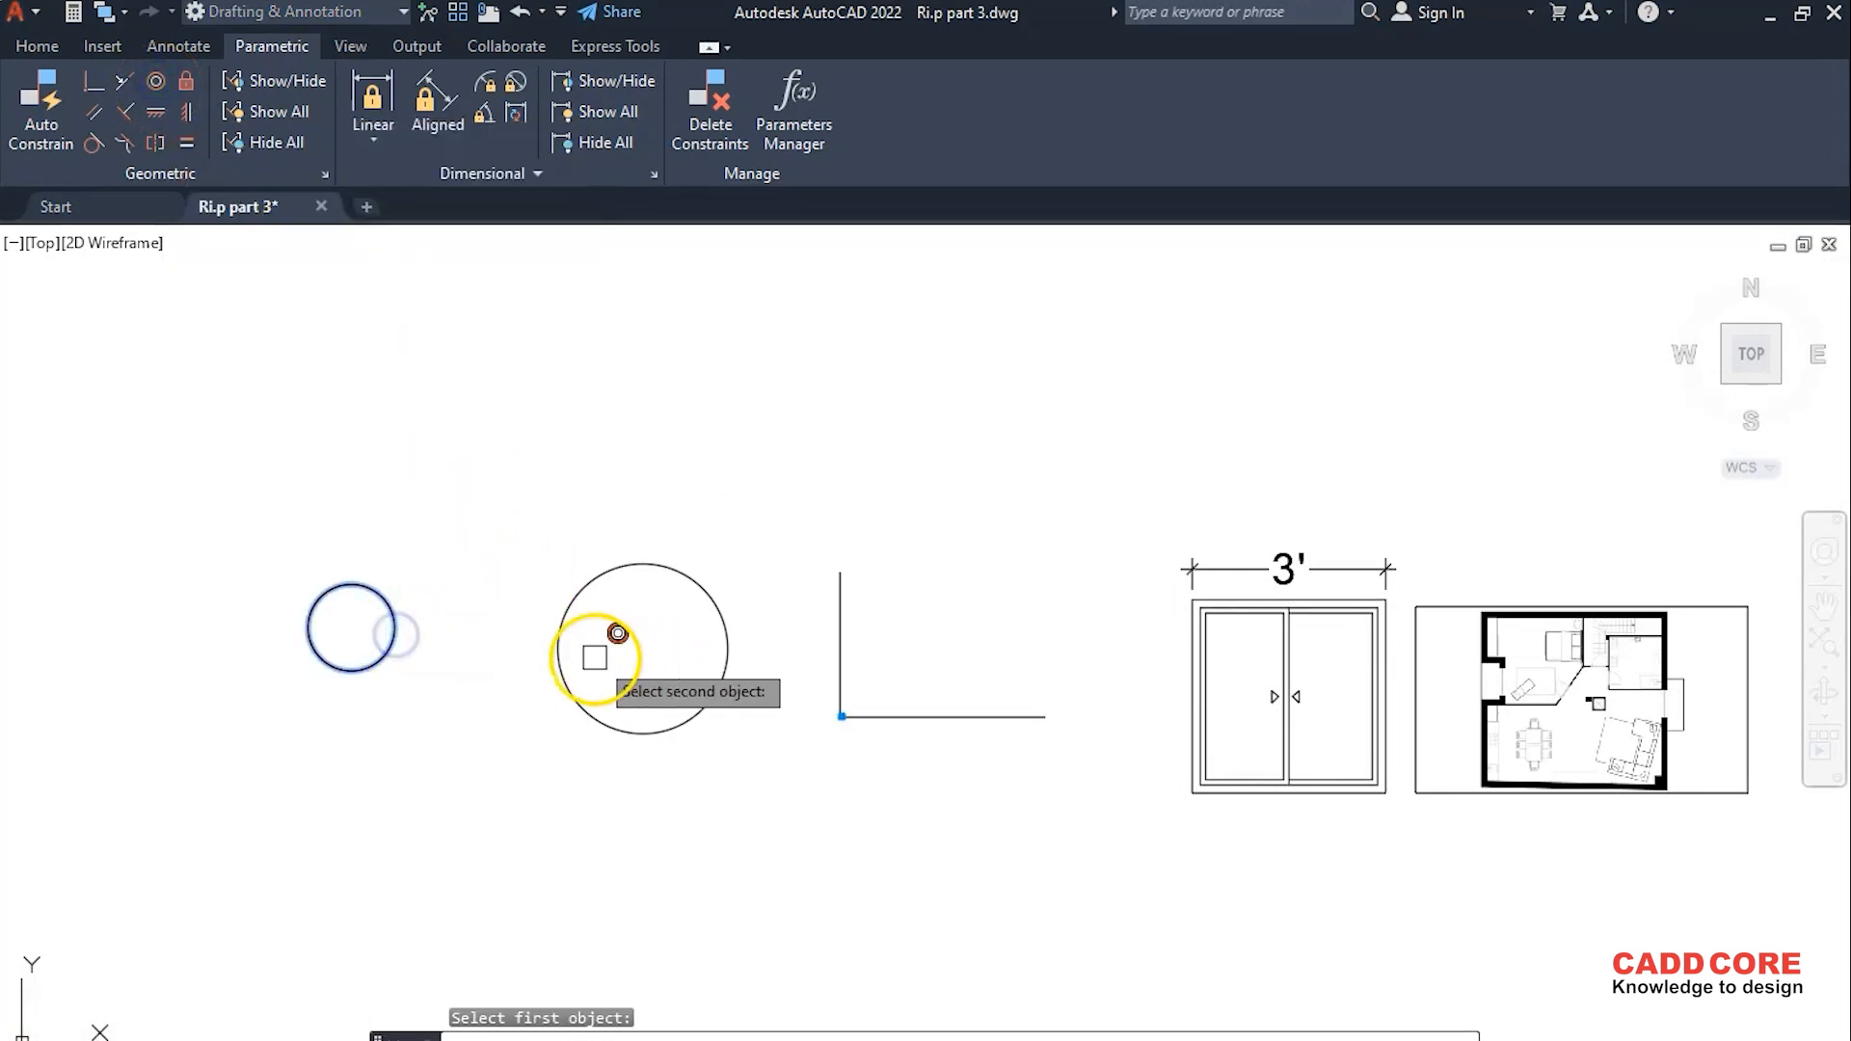
left_click(559, 646)
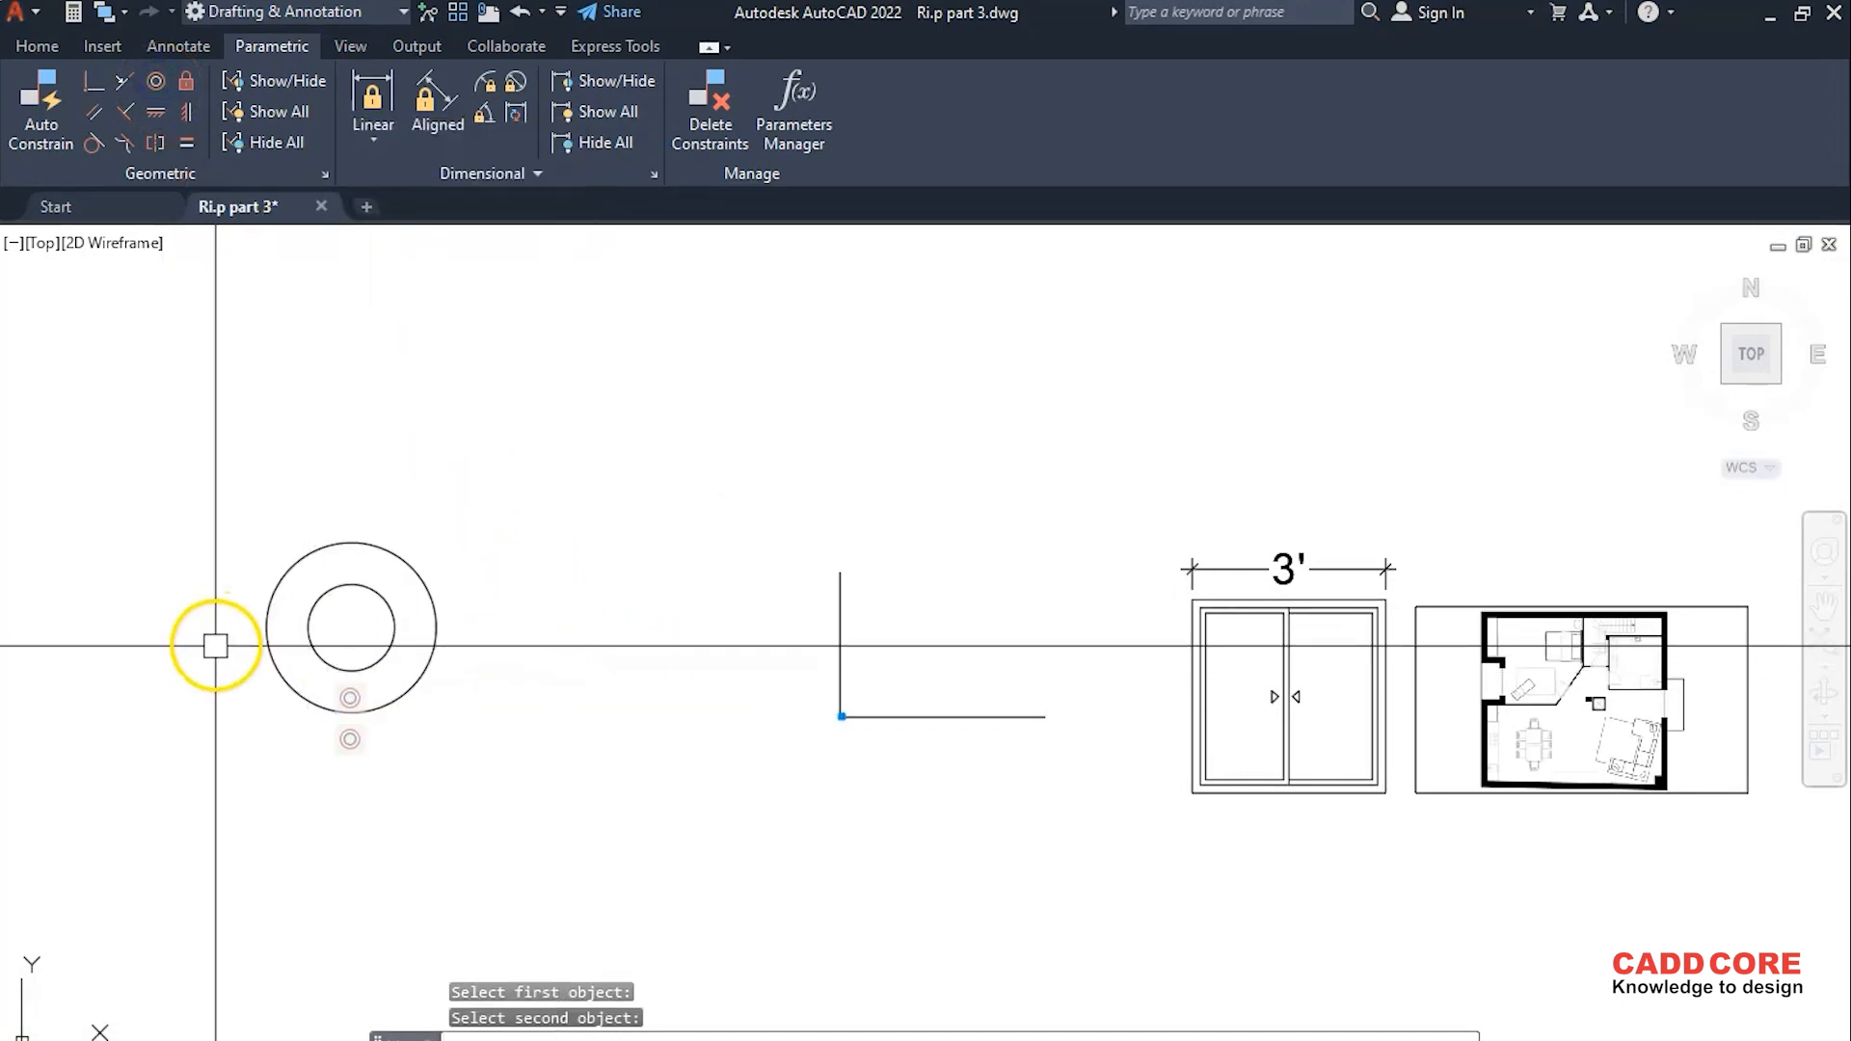
scroll(213, 642, "up", 2)
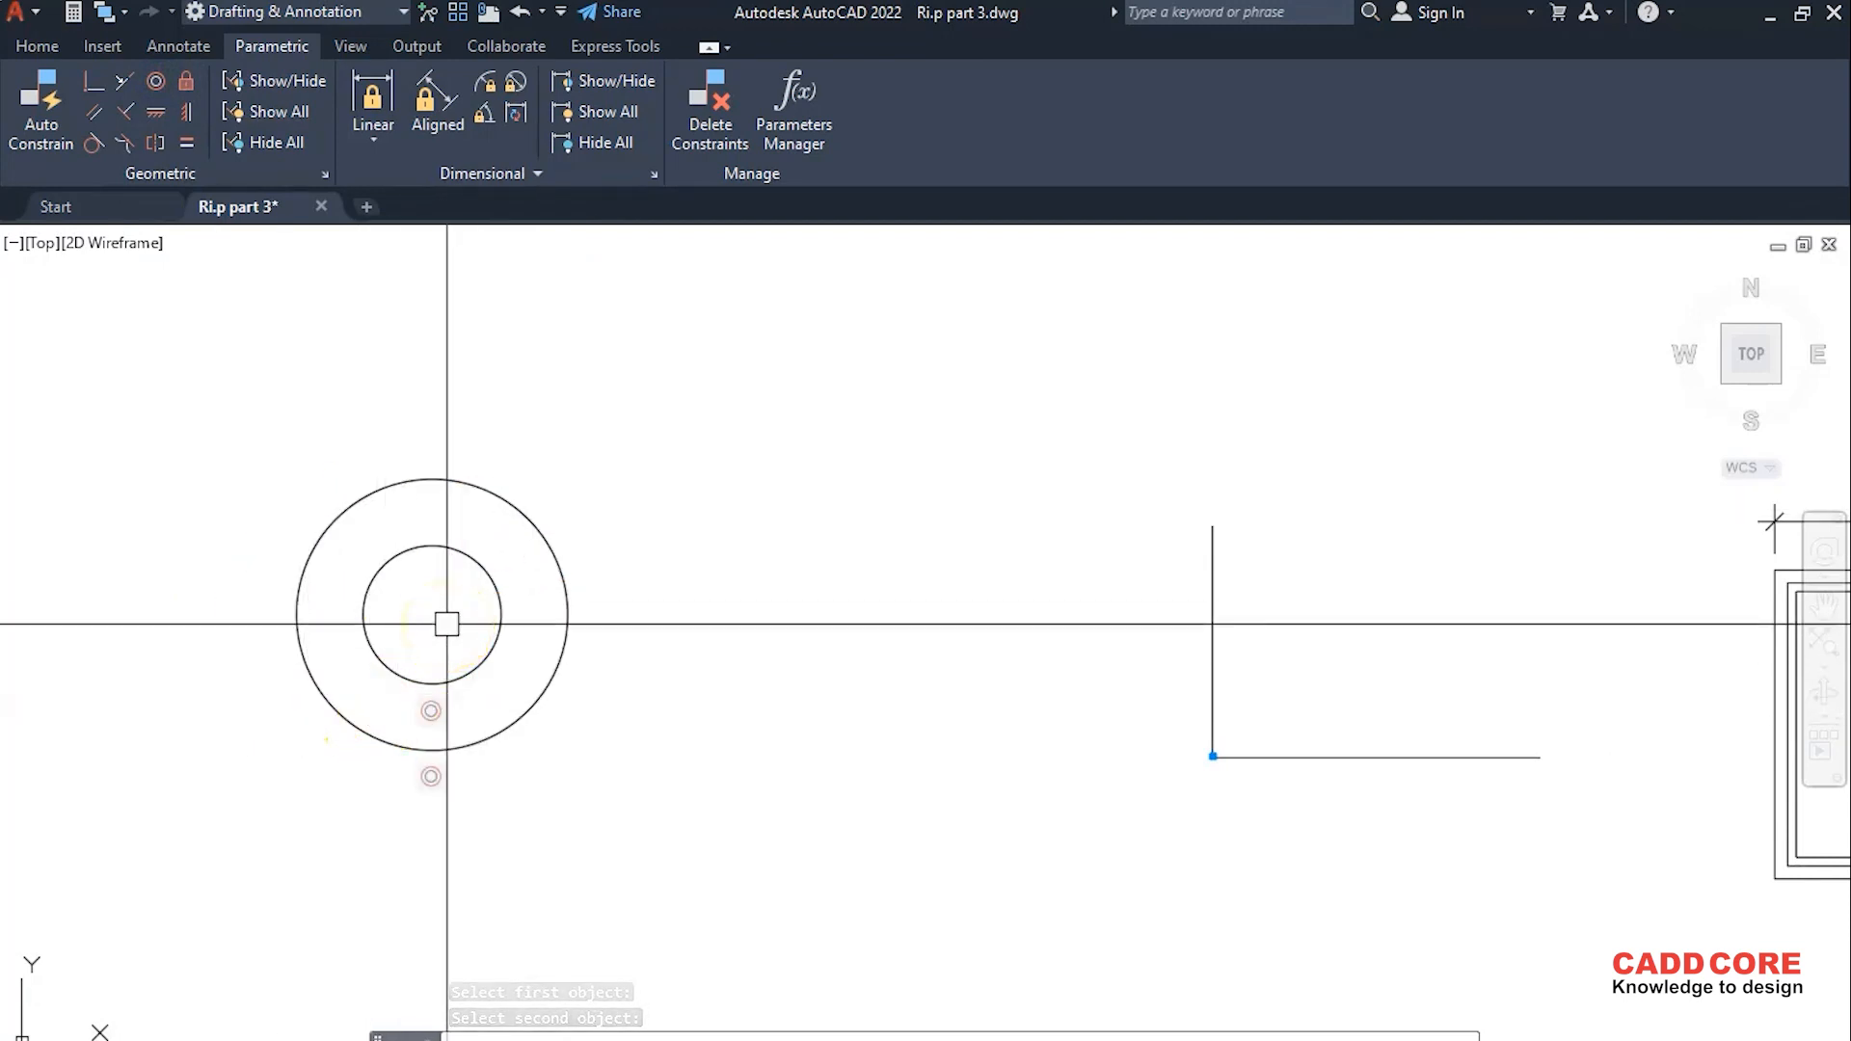
- Add a horizontal dimensional constraint between the two ends of the horizontal line, placed just above the line
scroll(446, 623, "down", 2)
mouse_move(1091, 694)
middle_mouse_down()
mouse_move(591, 690)
mouse_move(628, 620)
middle_mouse_up()
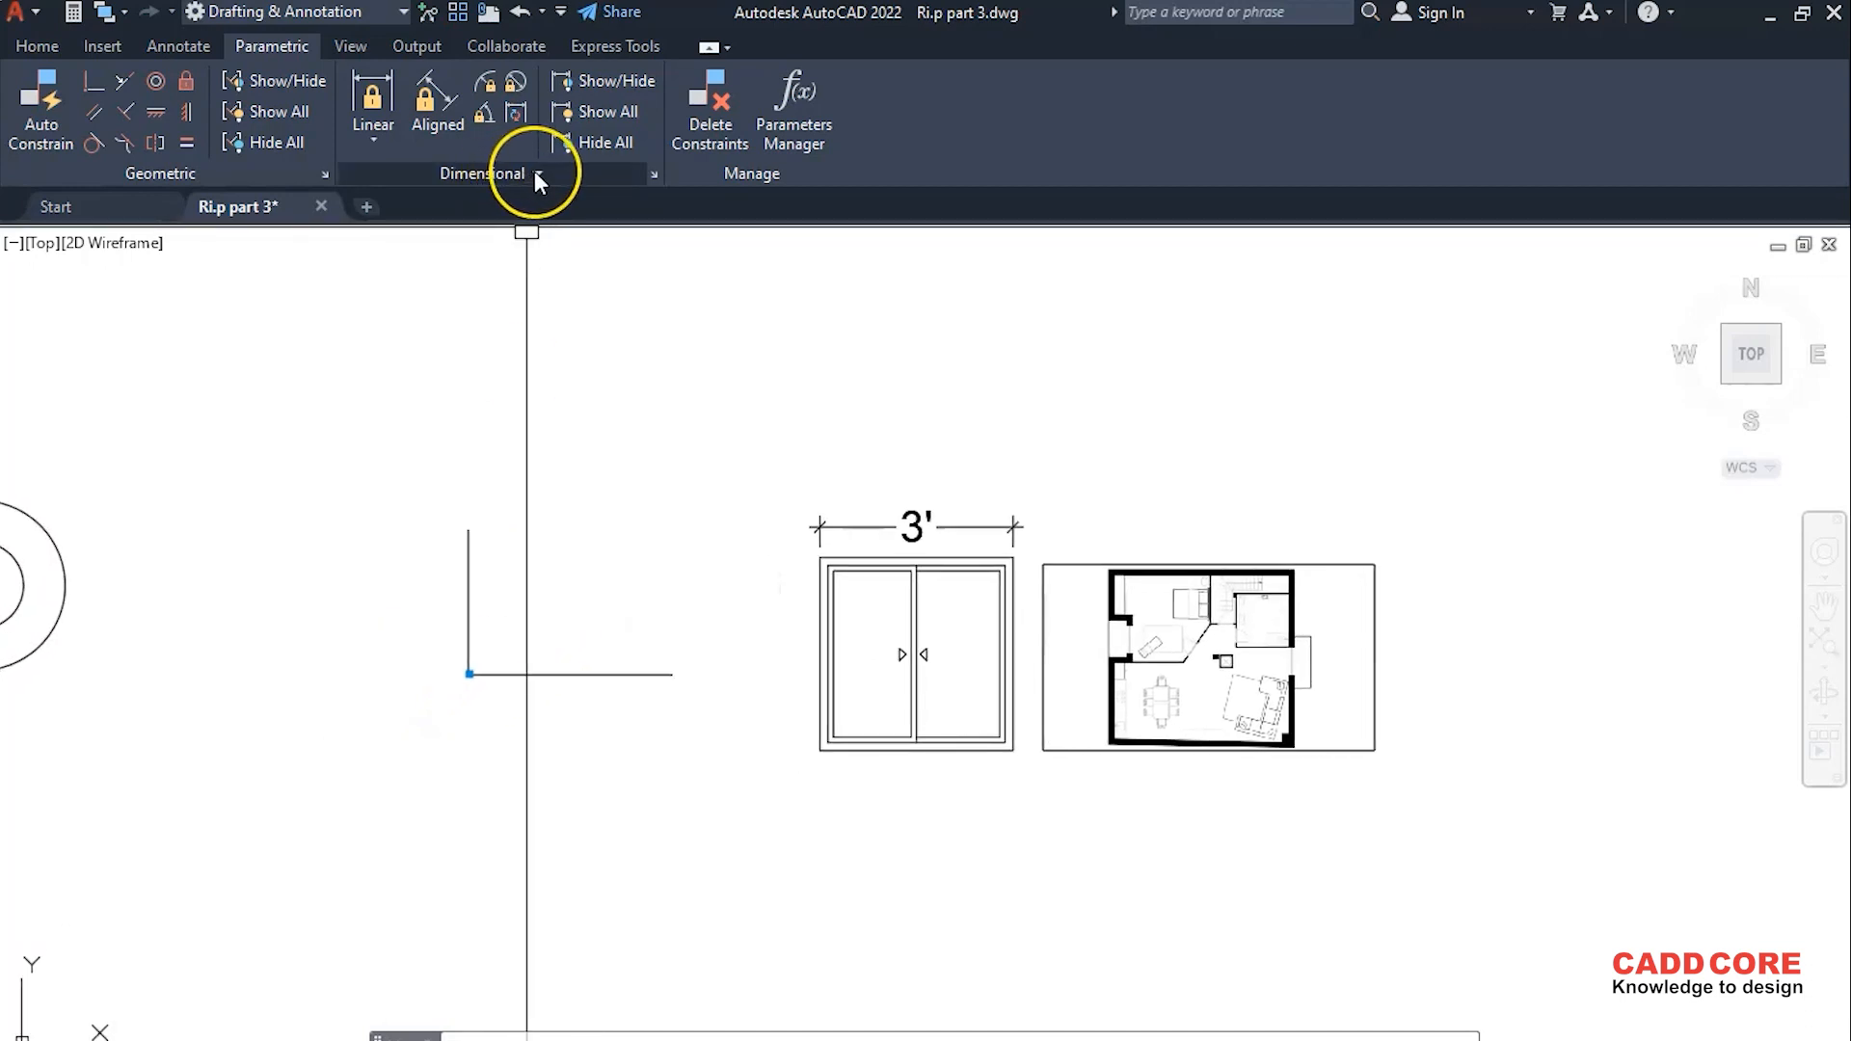
left_click(366, 129)
left_click(399, 185)
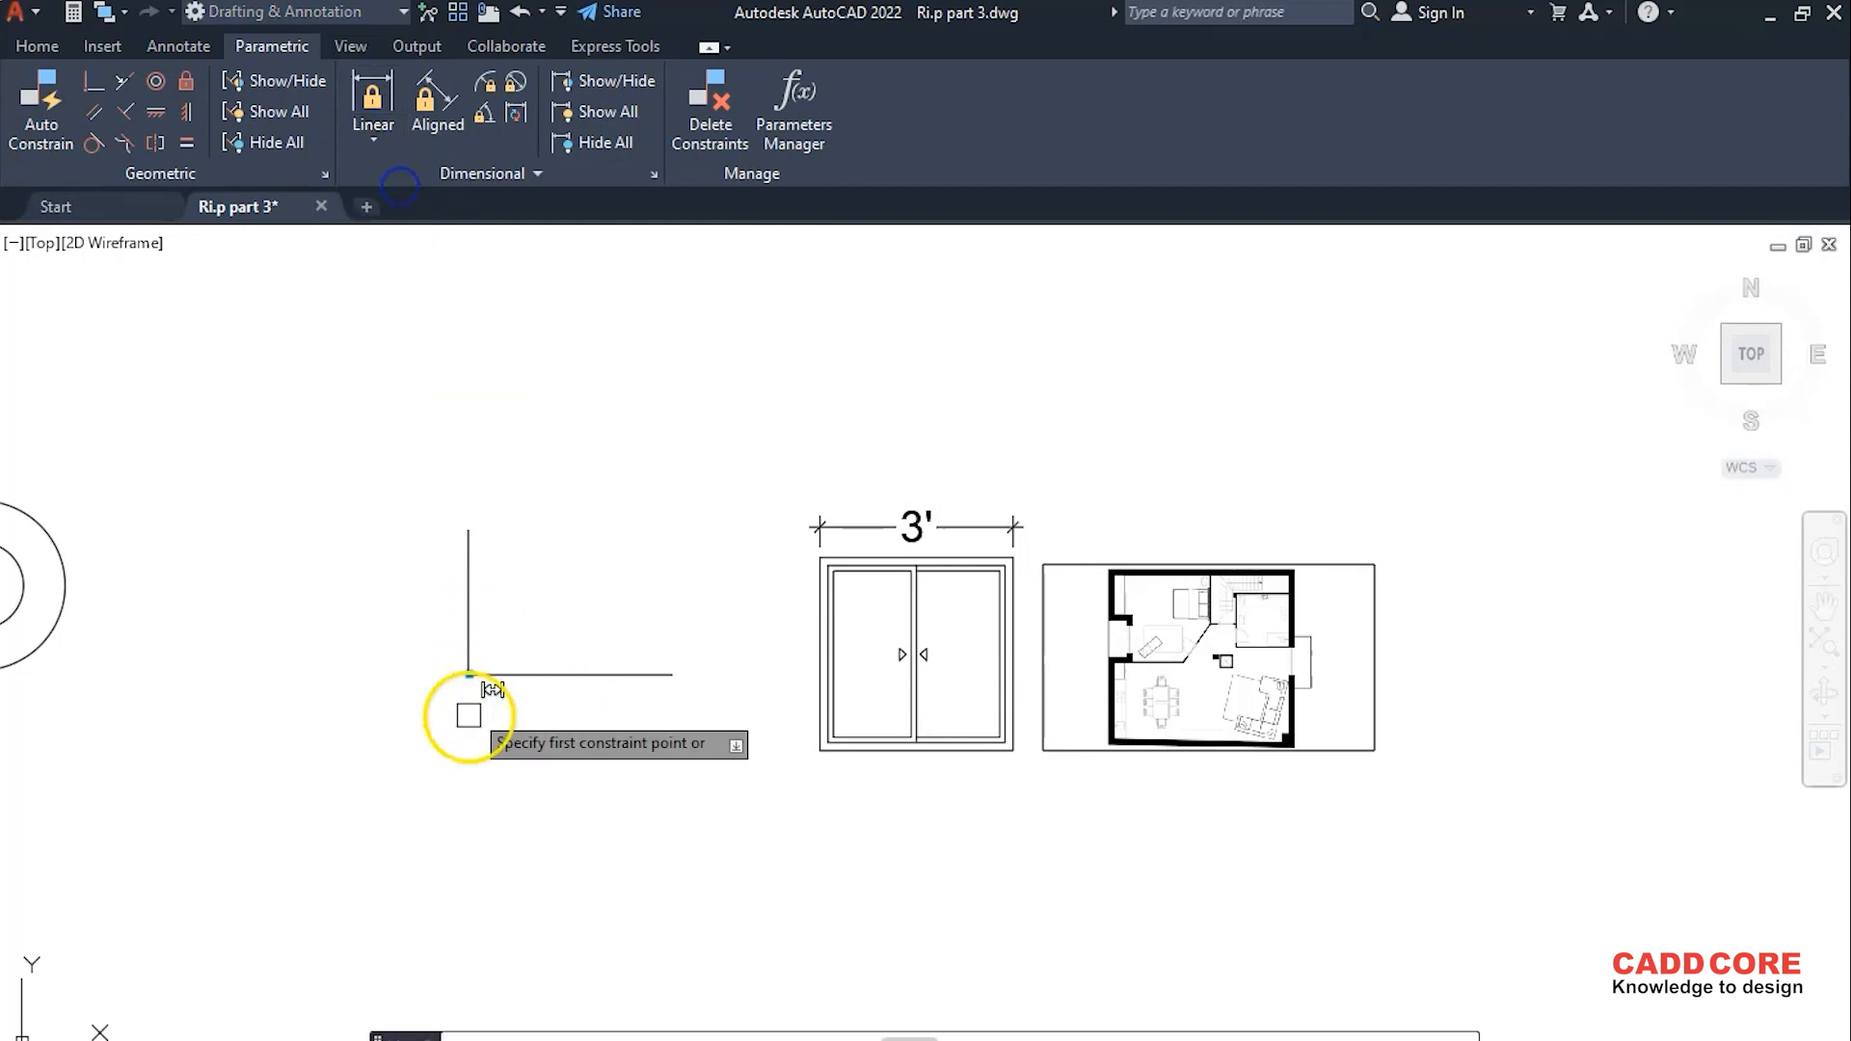
scroll(469, 716, "up", 4)
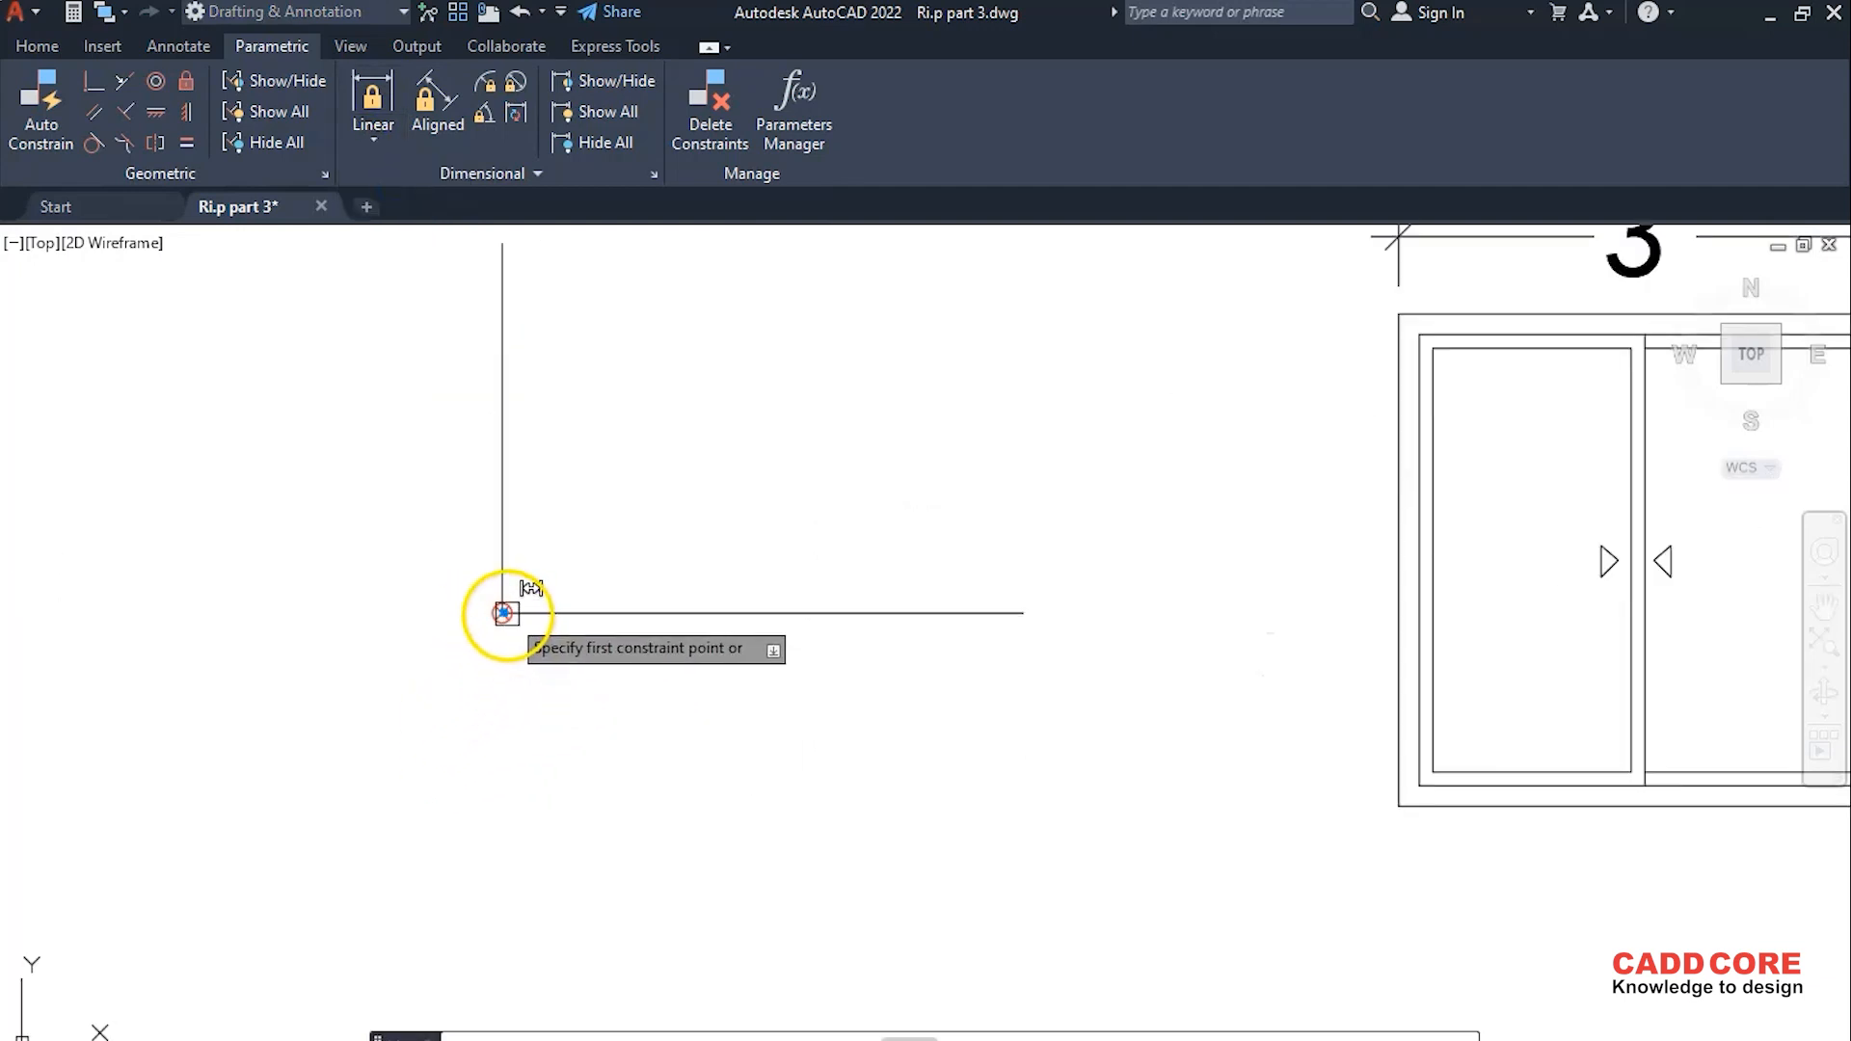
left_click(501, 613)
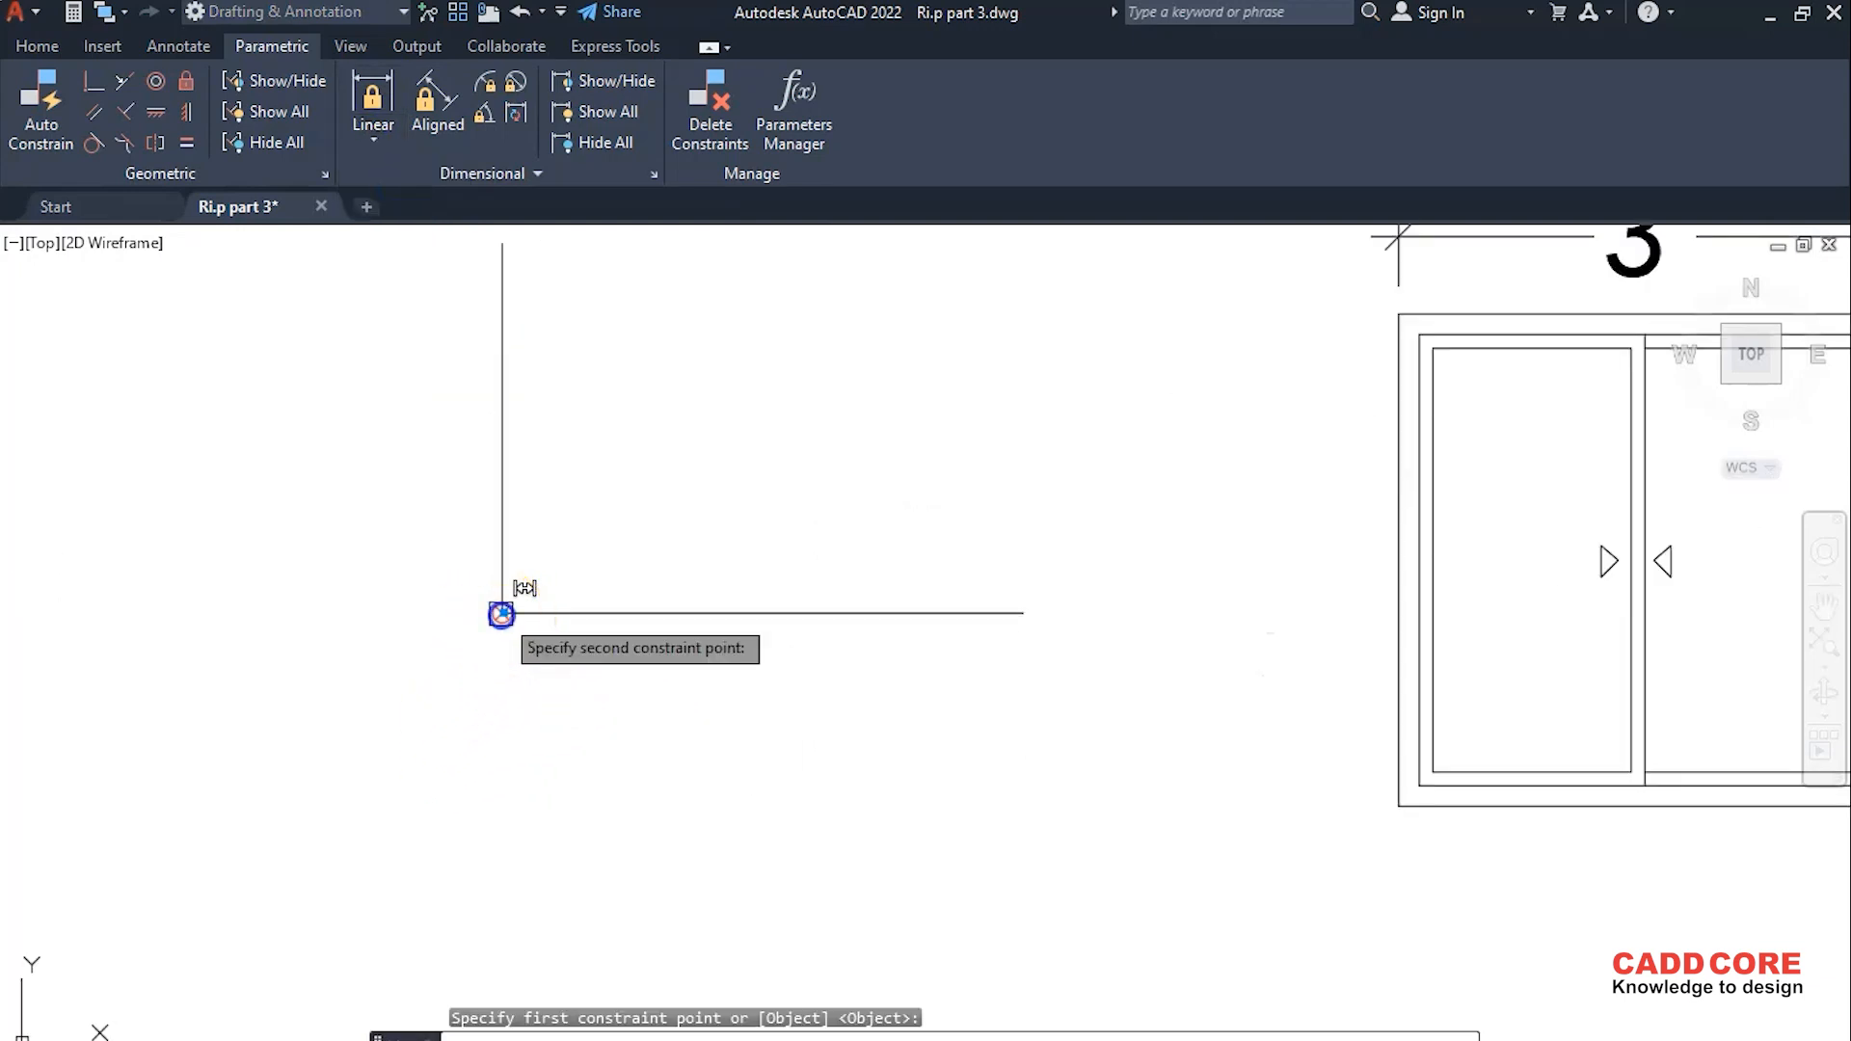
left_click(1023, 613)
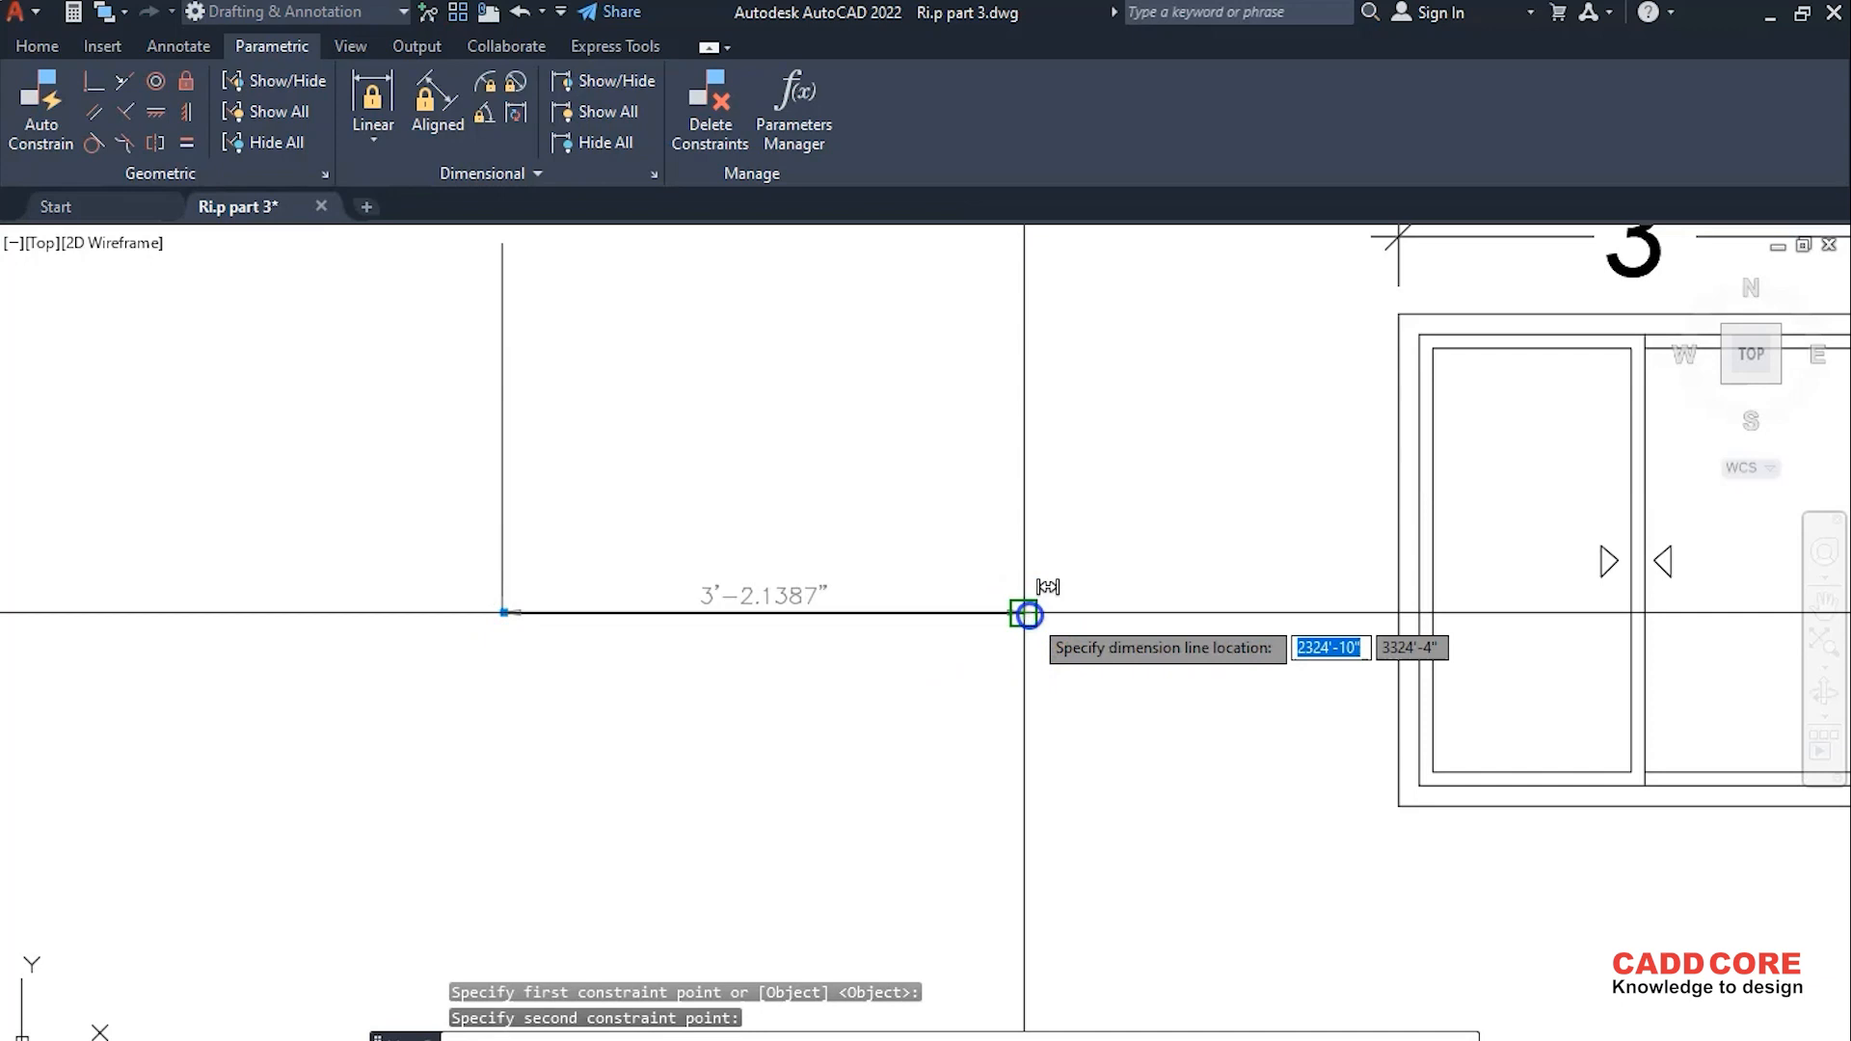
scroll(786, 550, "up", 2)
left_click(777, 544)
scroll(750, 595, "up", 2)
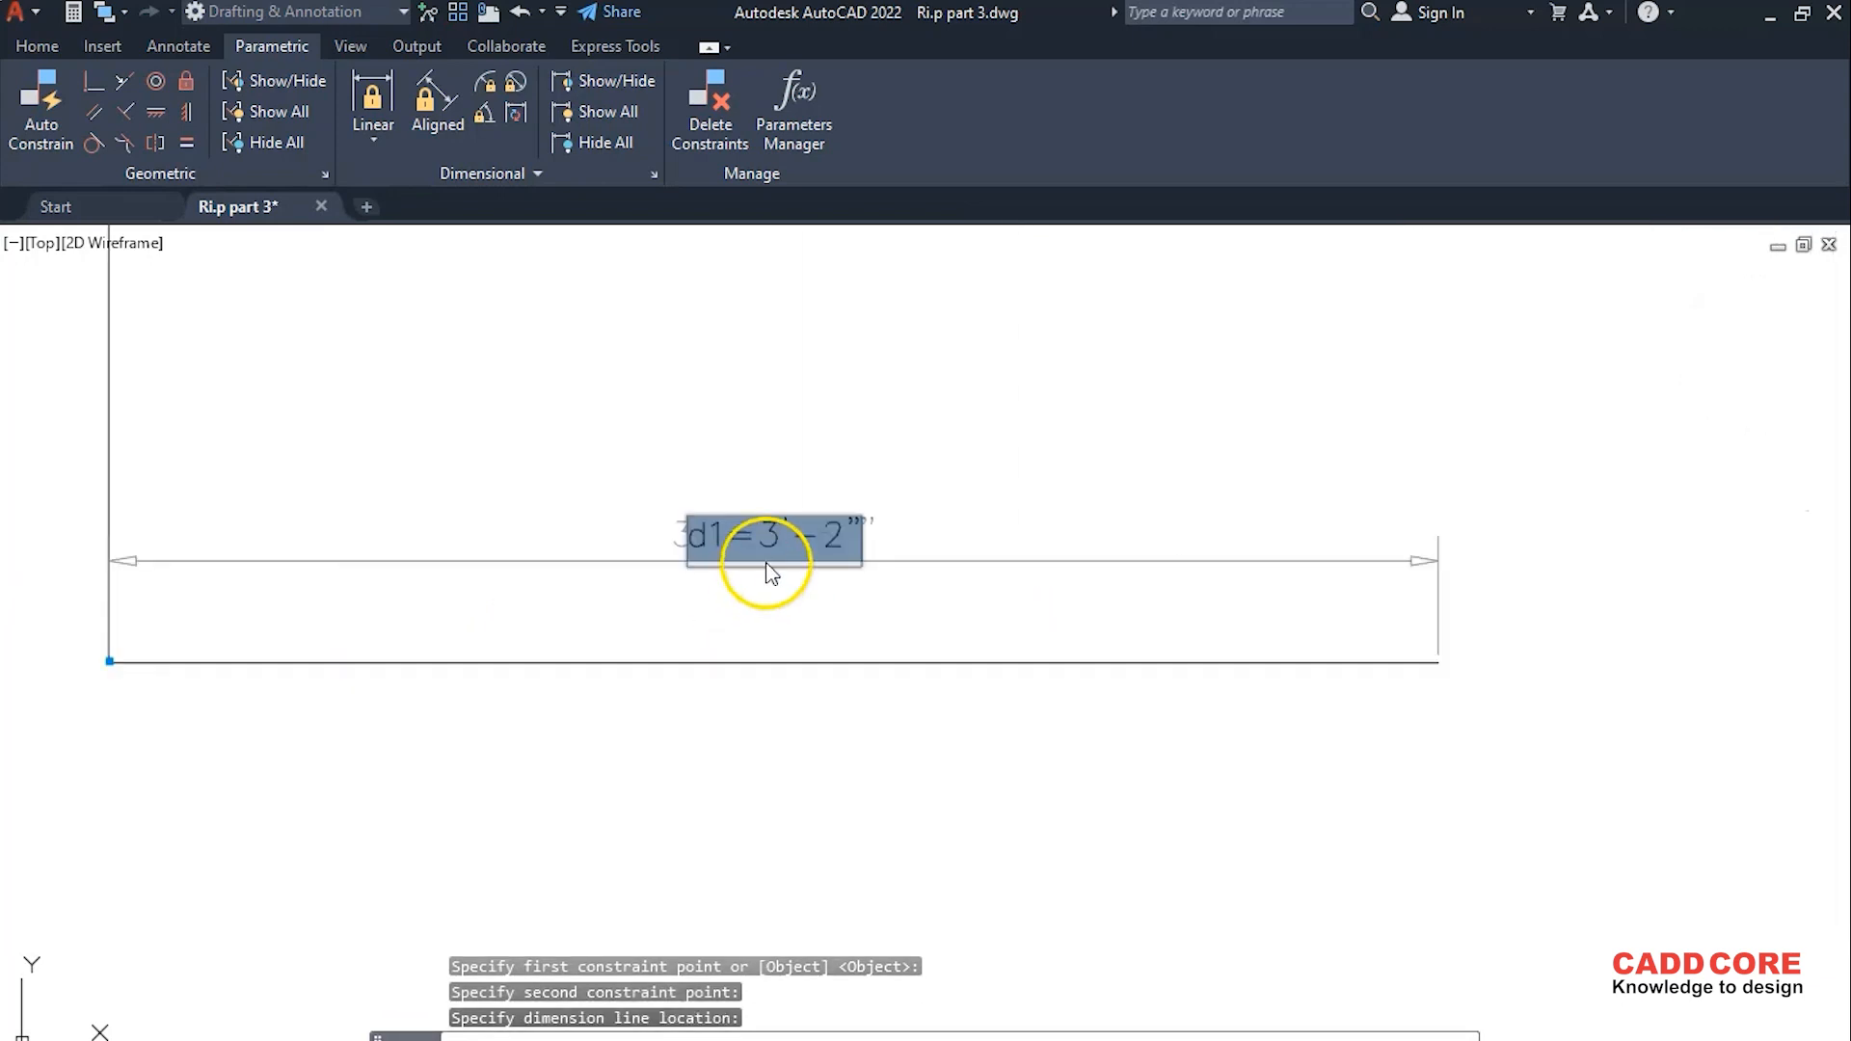
- Set the horizontal line's dimensional constraint to 1'-2"
left_click(775, 544)
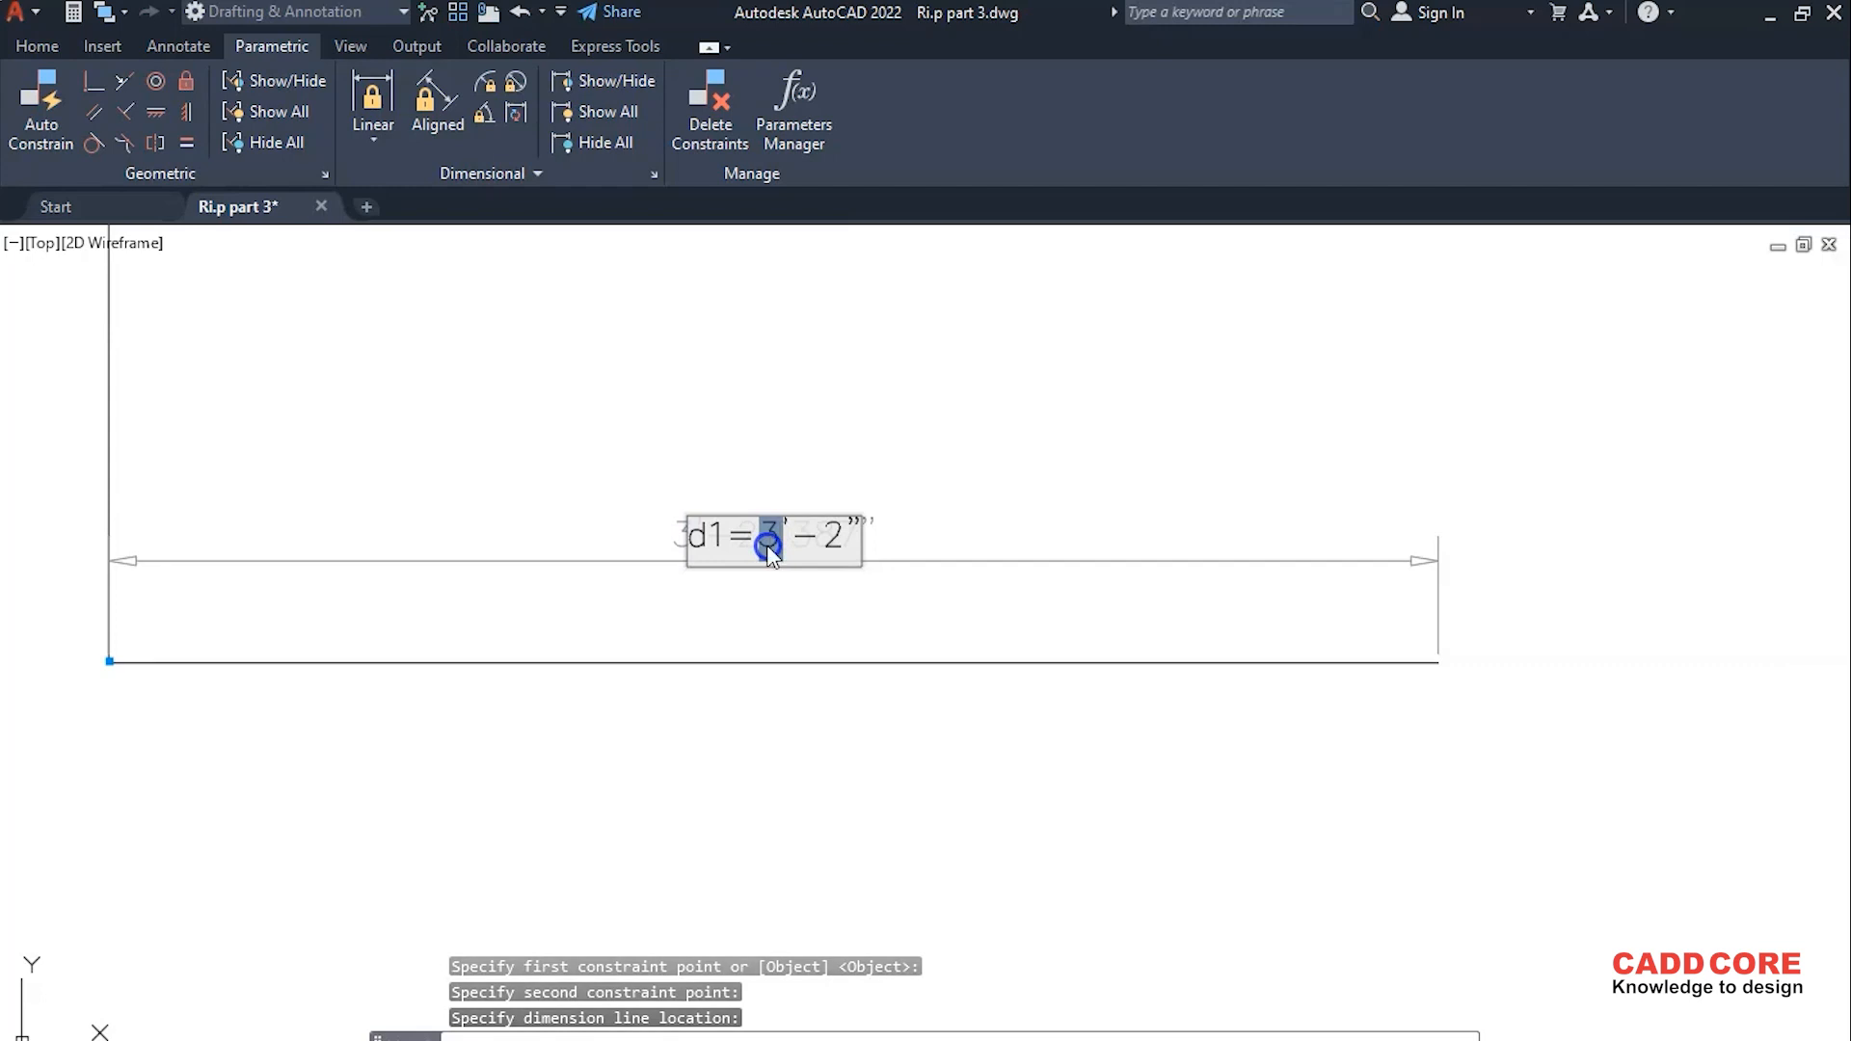
type("1")
key("Return")
scroll(830, 703, "down", 3)
scroll(632, 611, "up", 3)
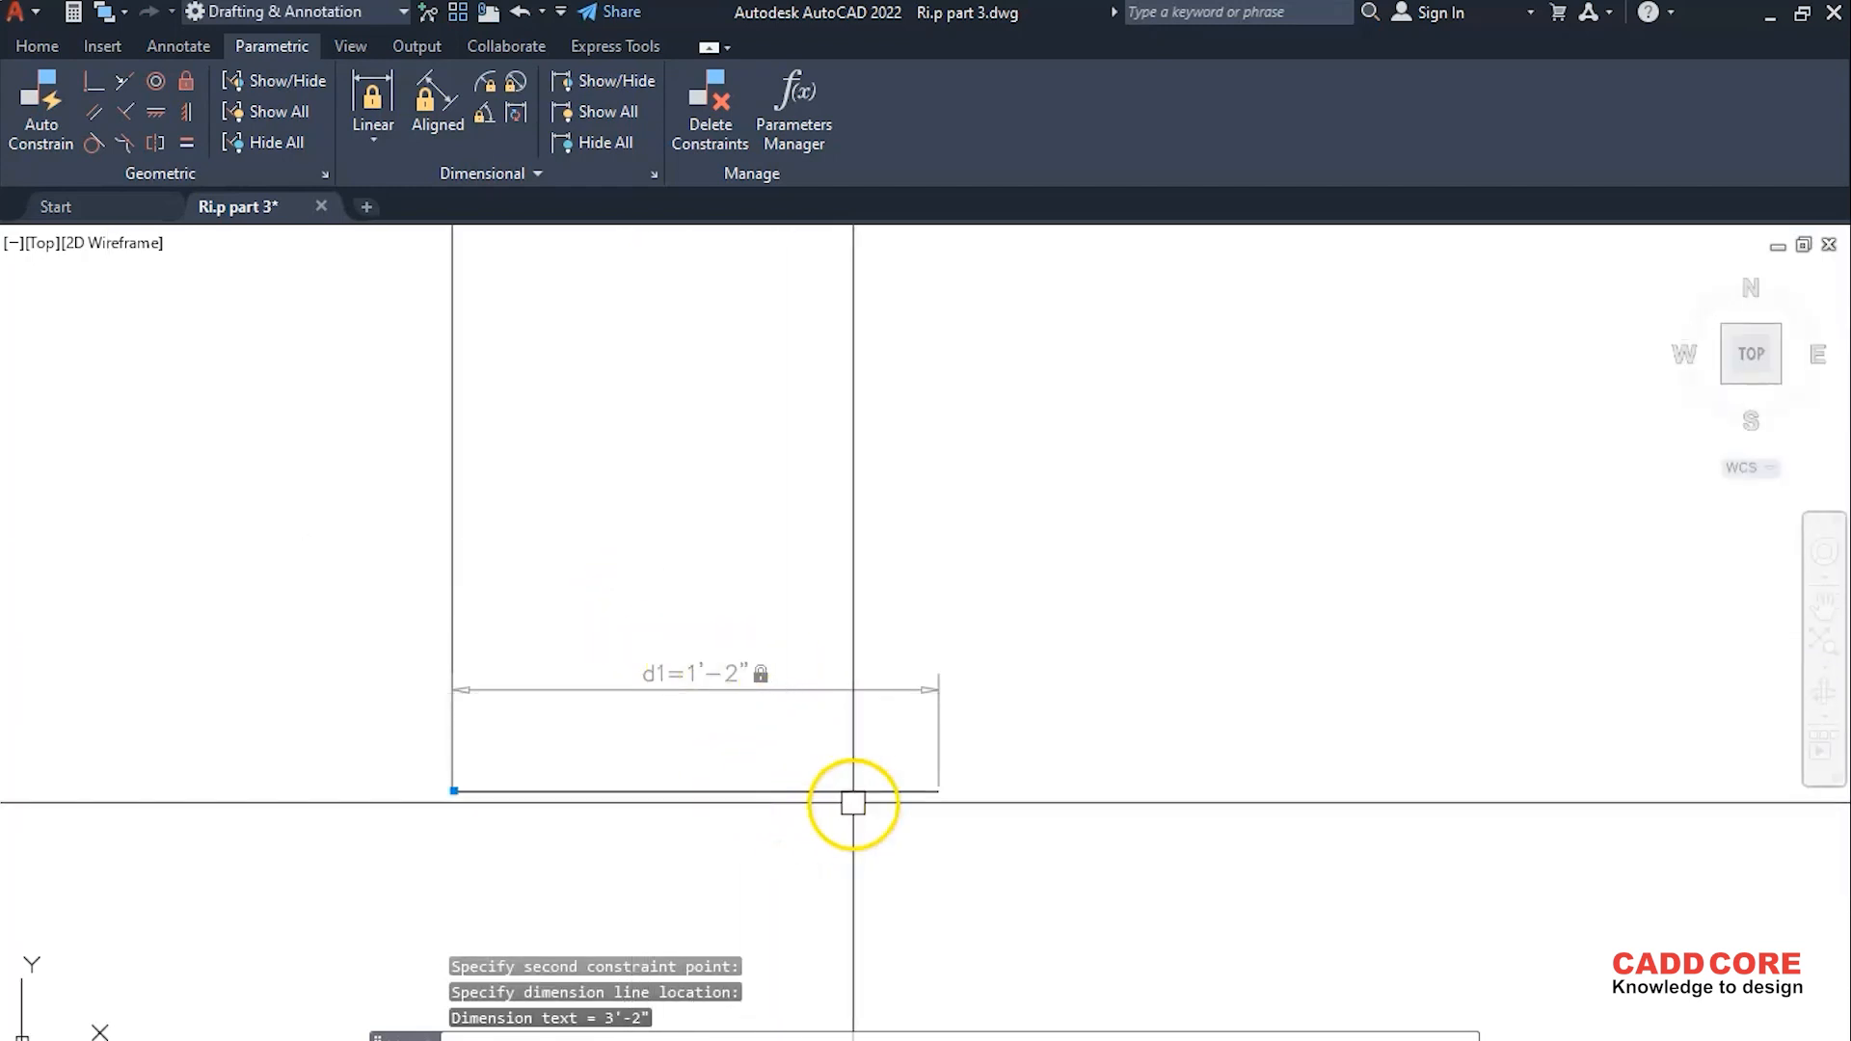
- Add a diameter dimensional constraint to the outer circle, with its dimension line slanting up to the right
scroll(814, 743, "down", 5)
scroll(598, 703, "up", 3)
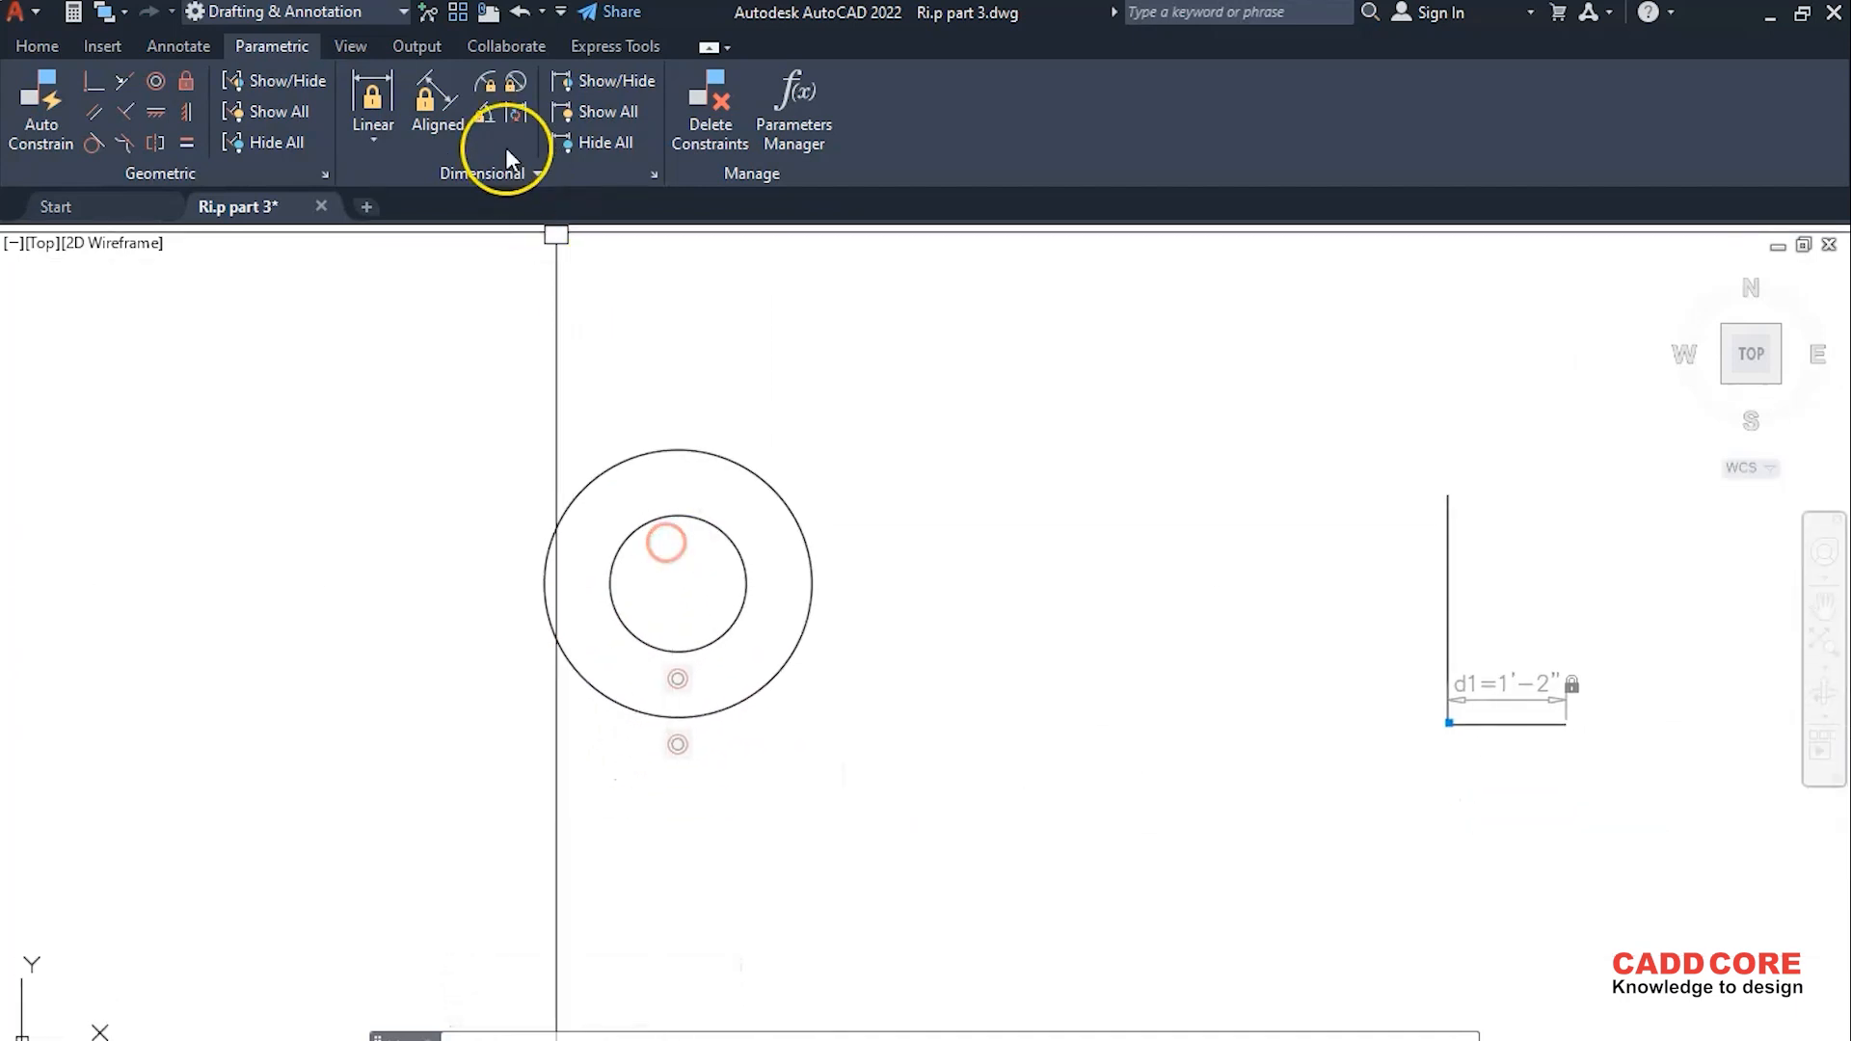
left_click(515, 79)
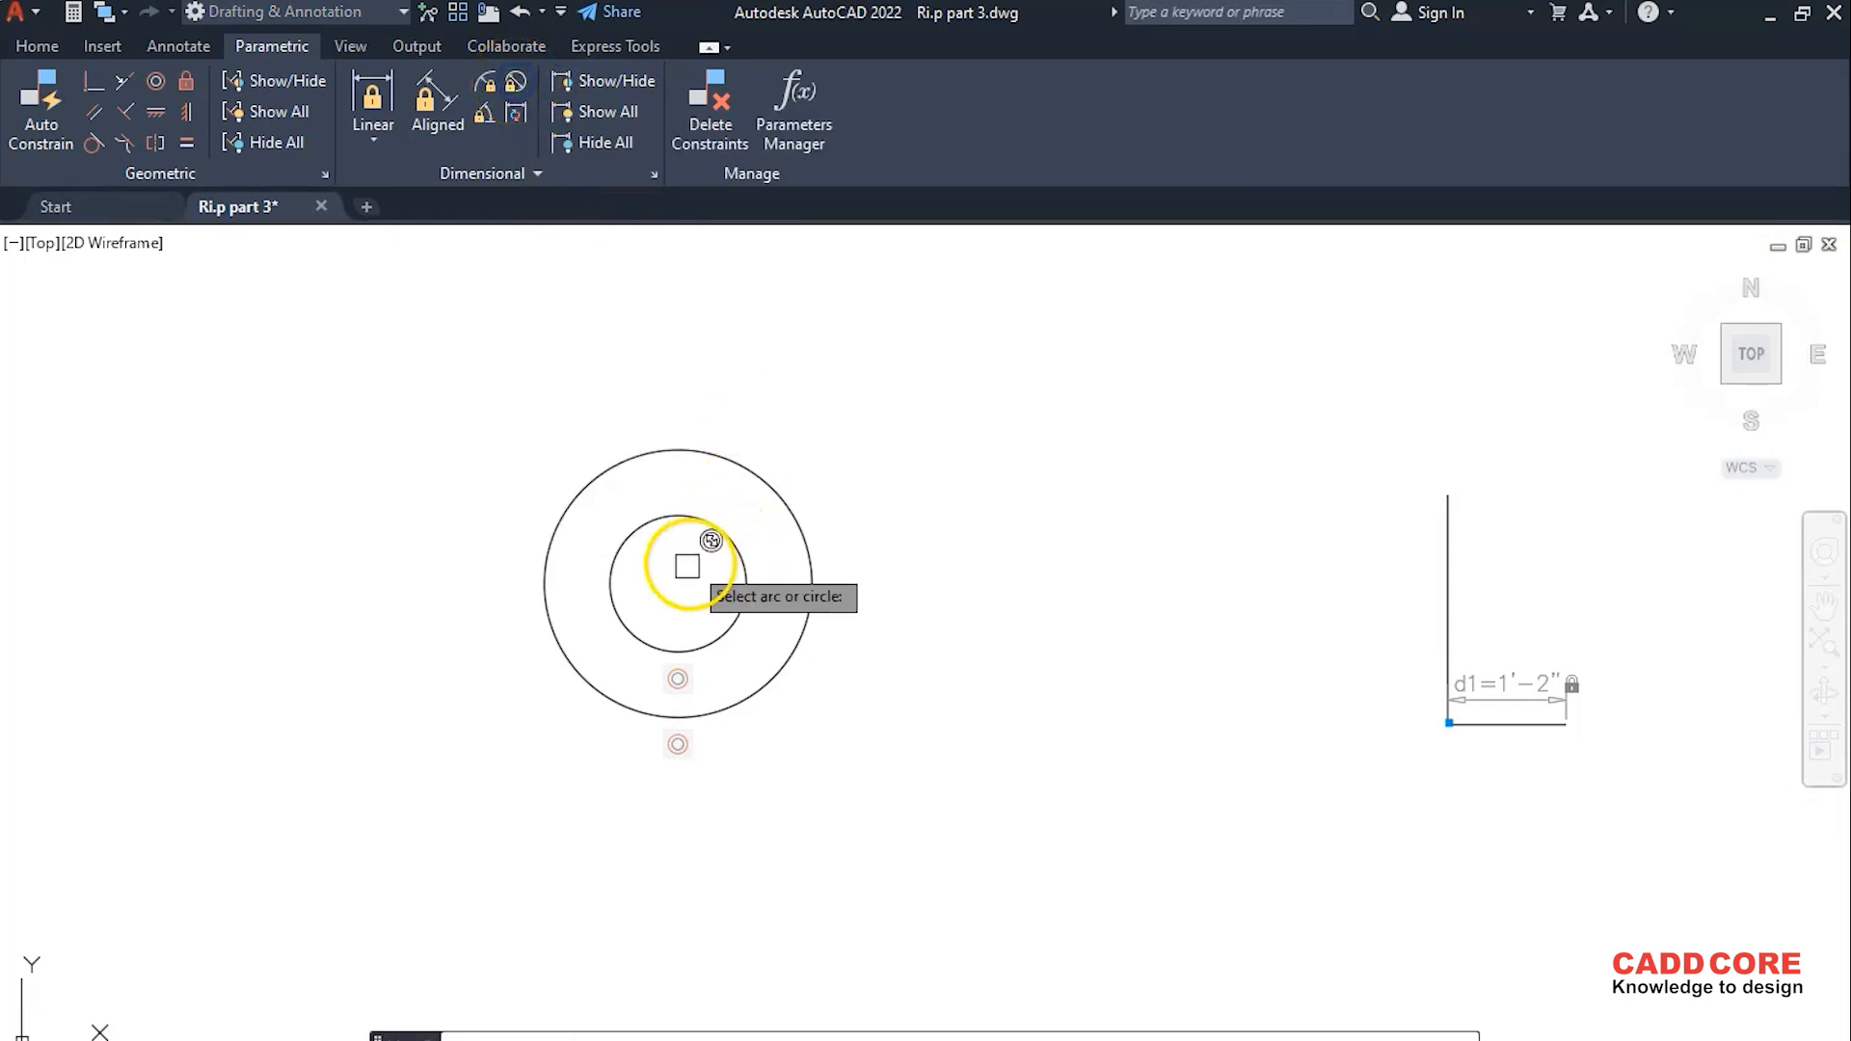
scroll(685, 564, "up", 2)
left_click(881, 542)
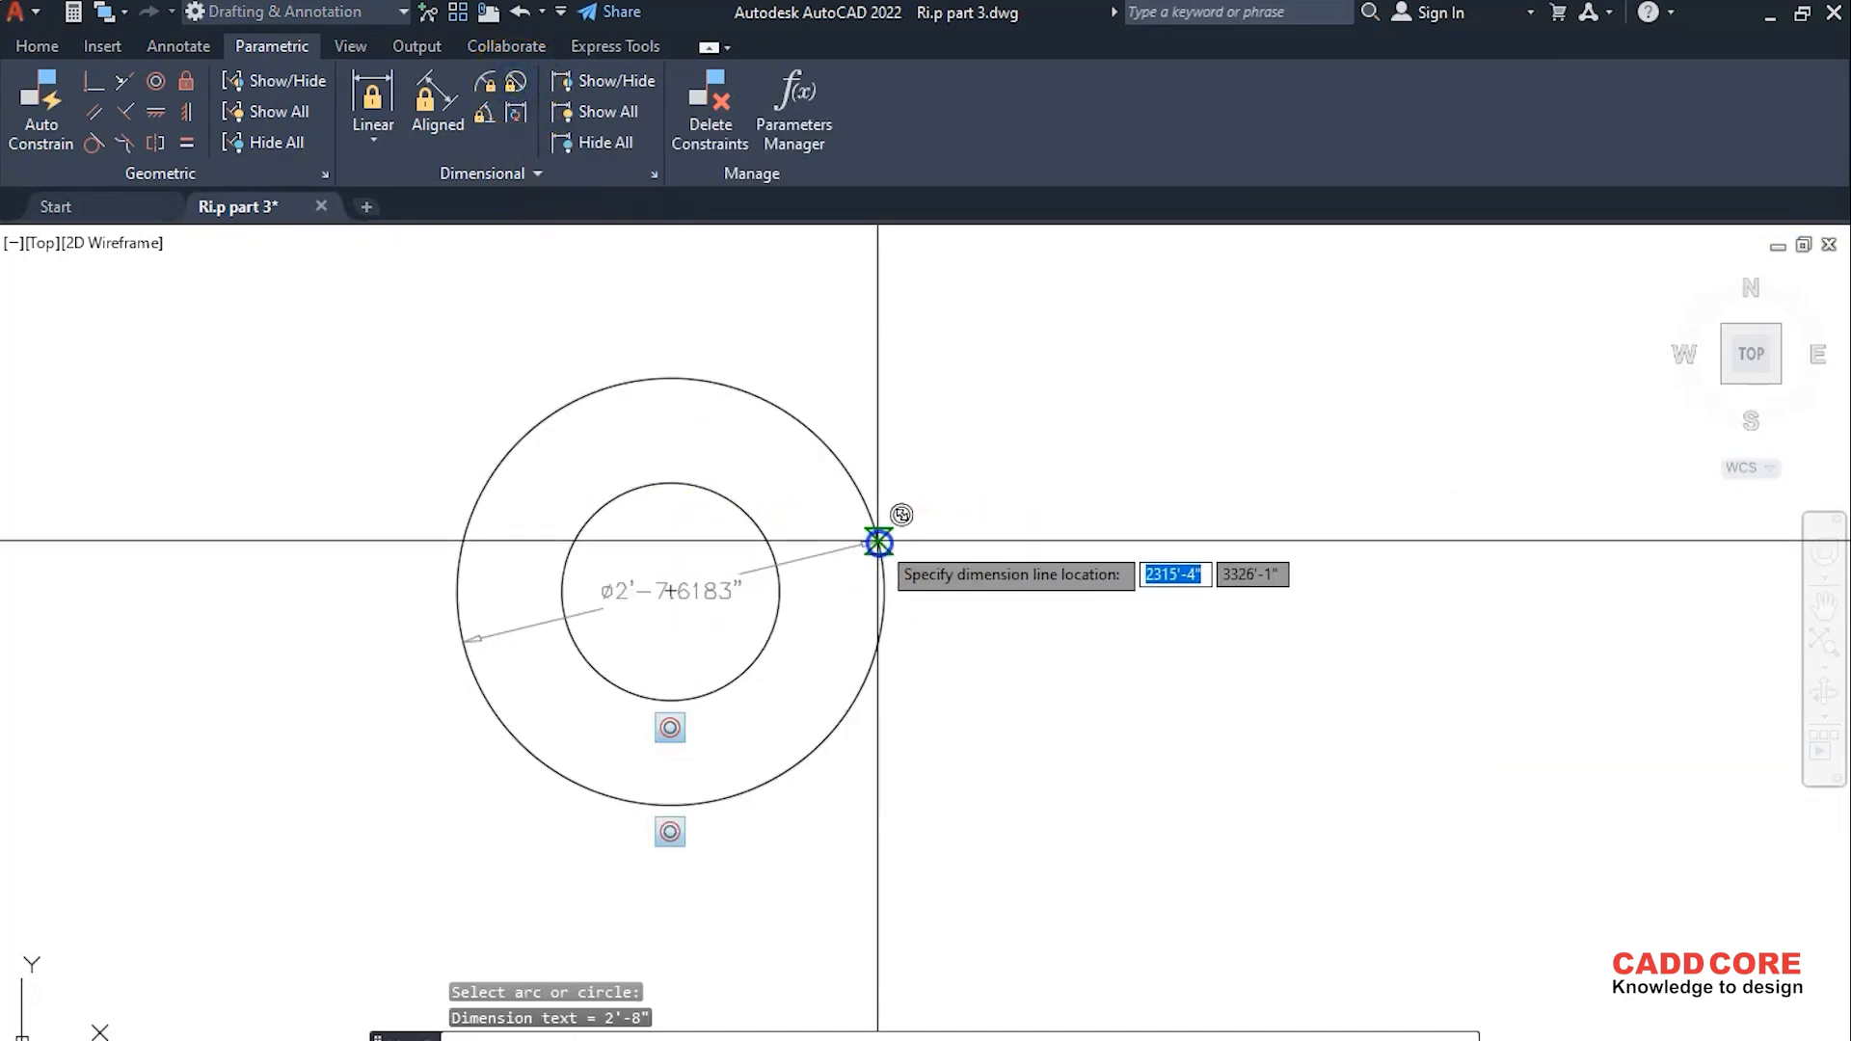
left_click(888, 480)
scroll(658, 600, "up", 3)
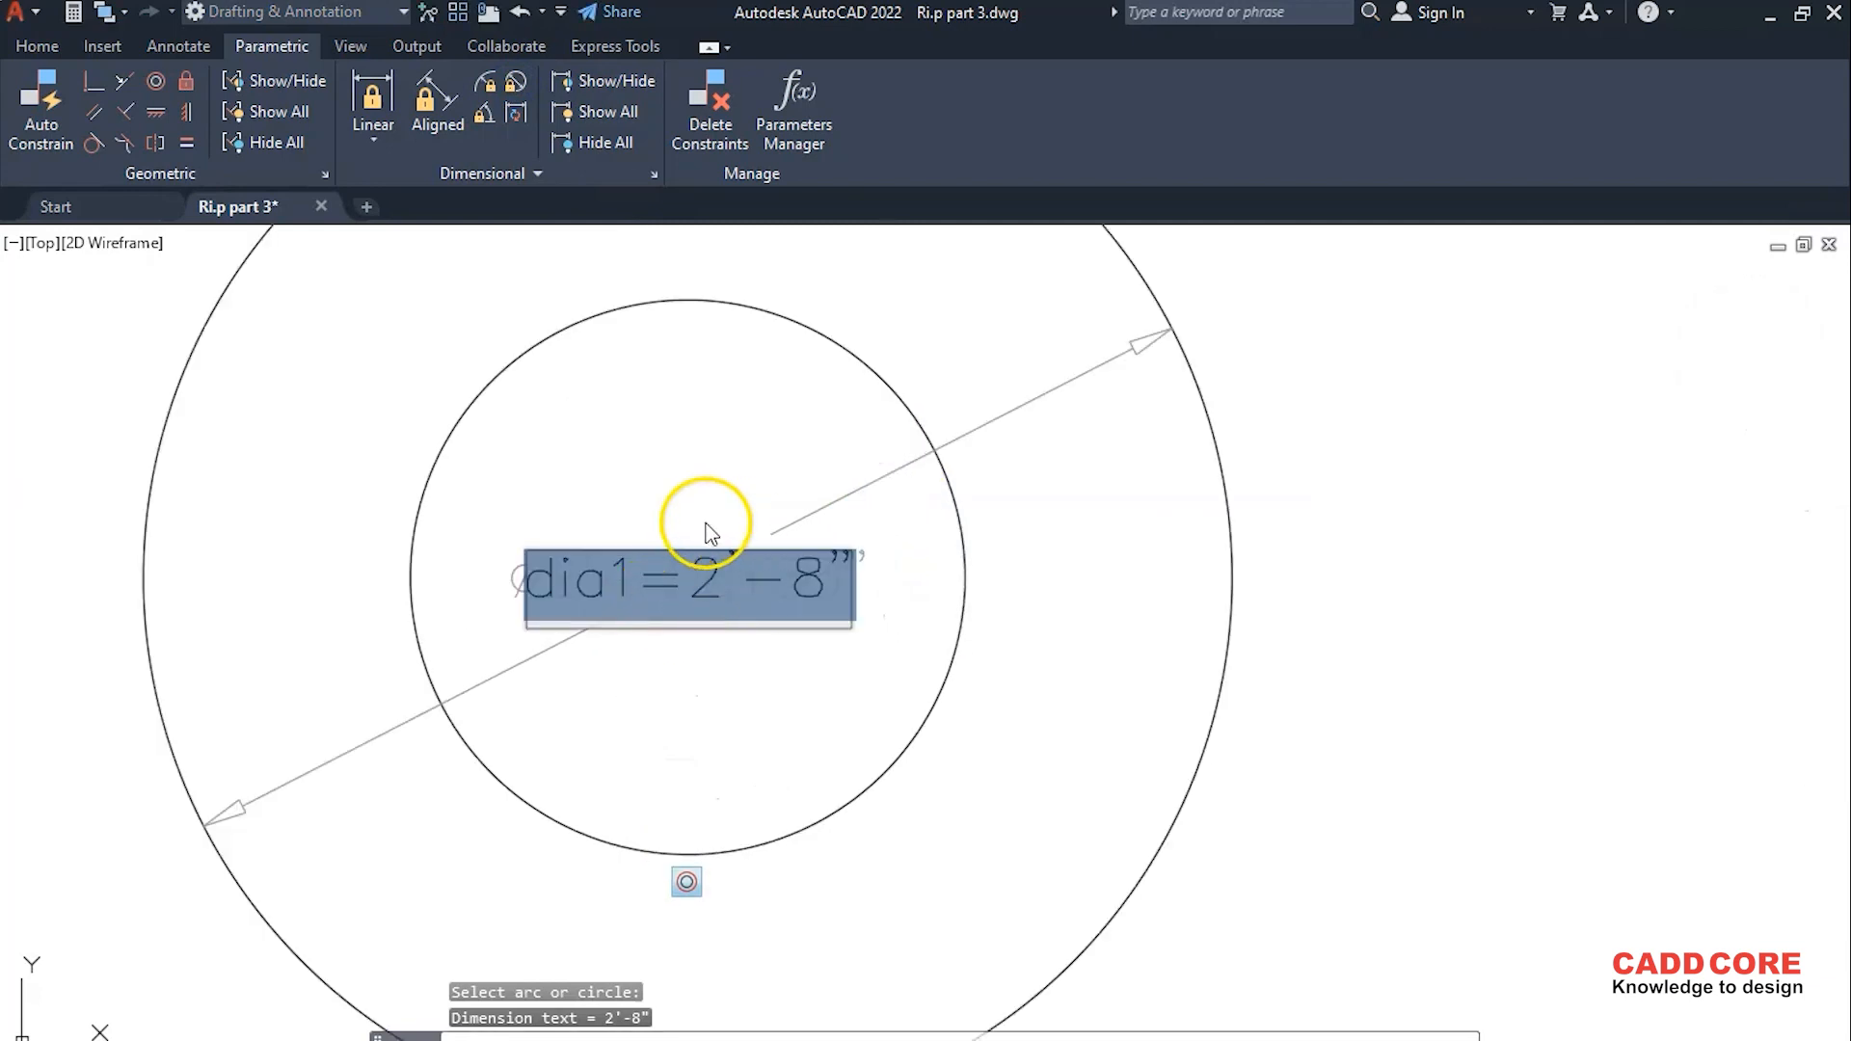
- Set the outer circle's diameter constraint to 5'-8"
double_click(706, 584)
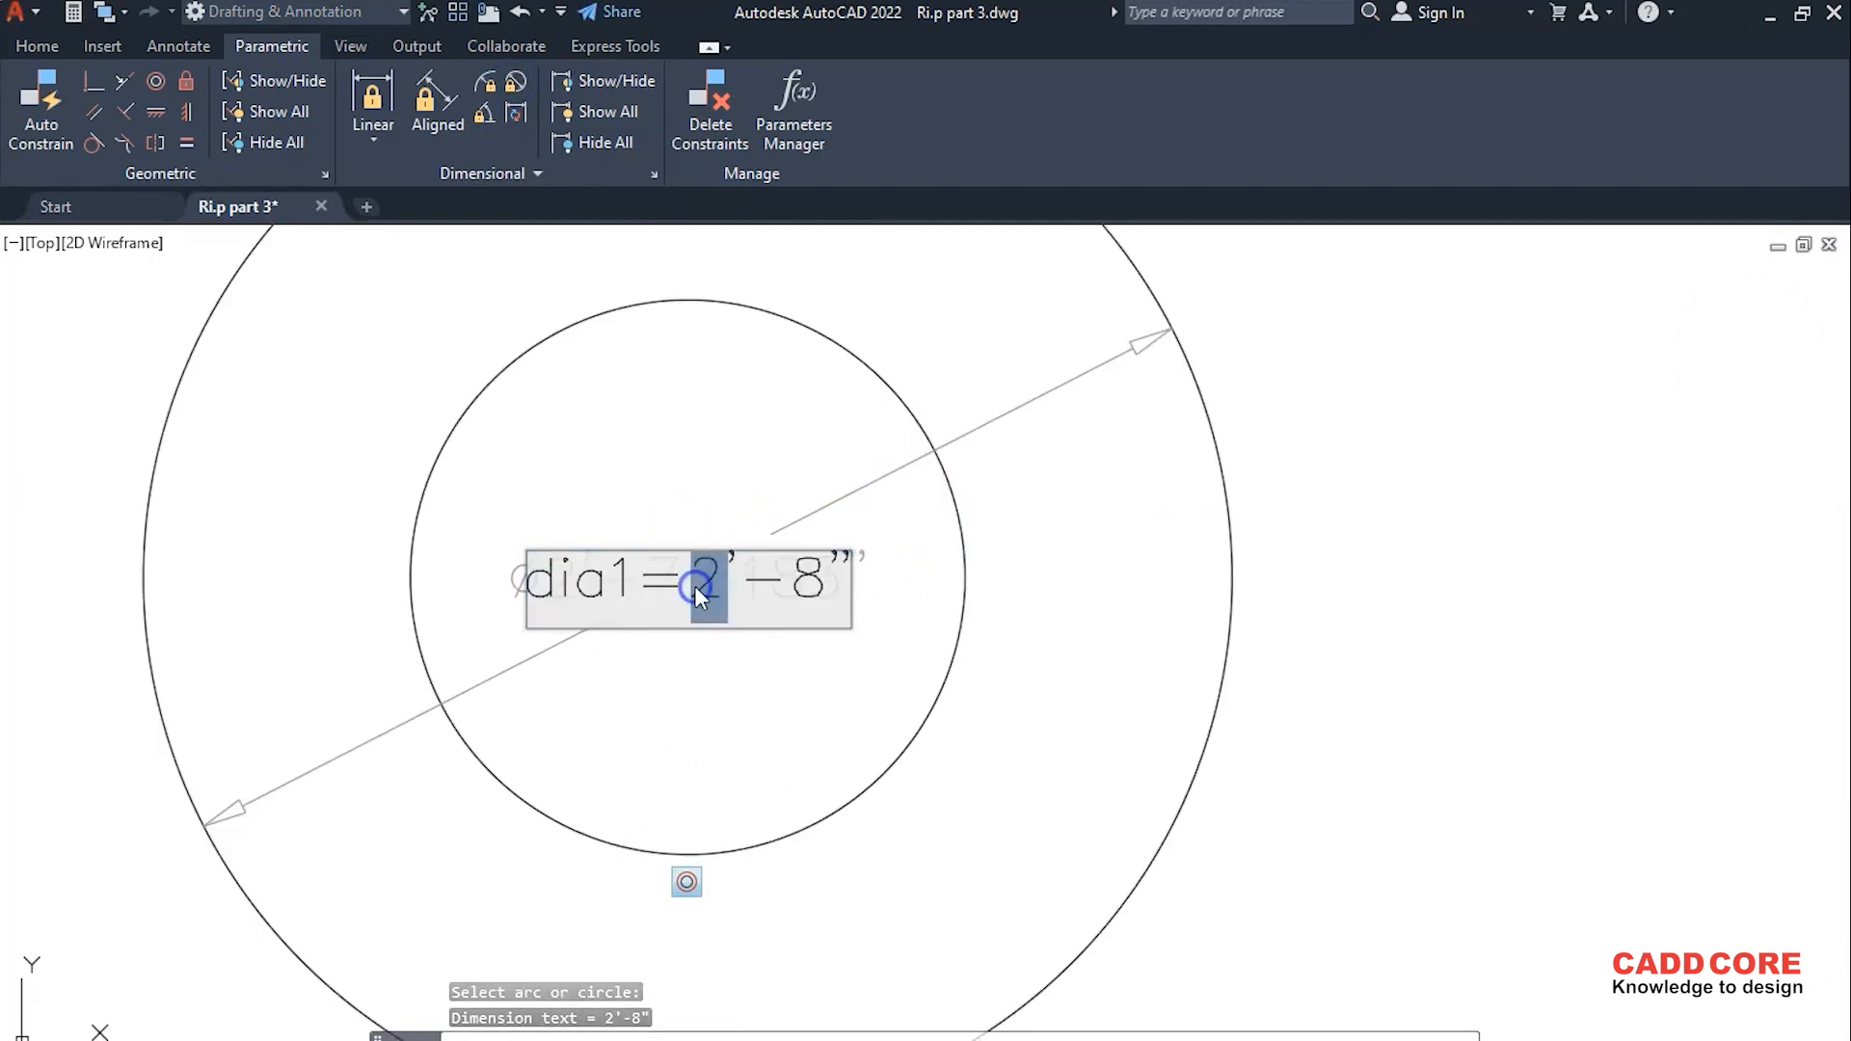
type("5")
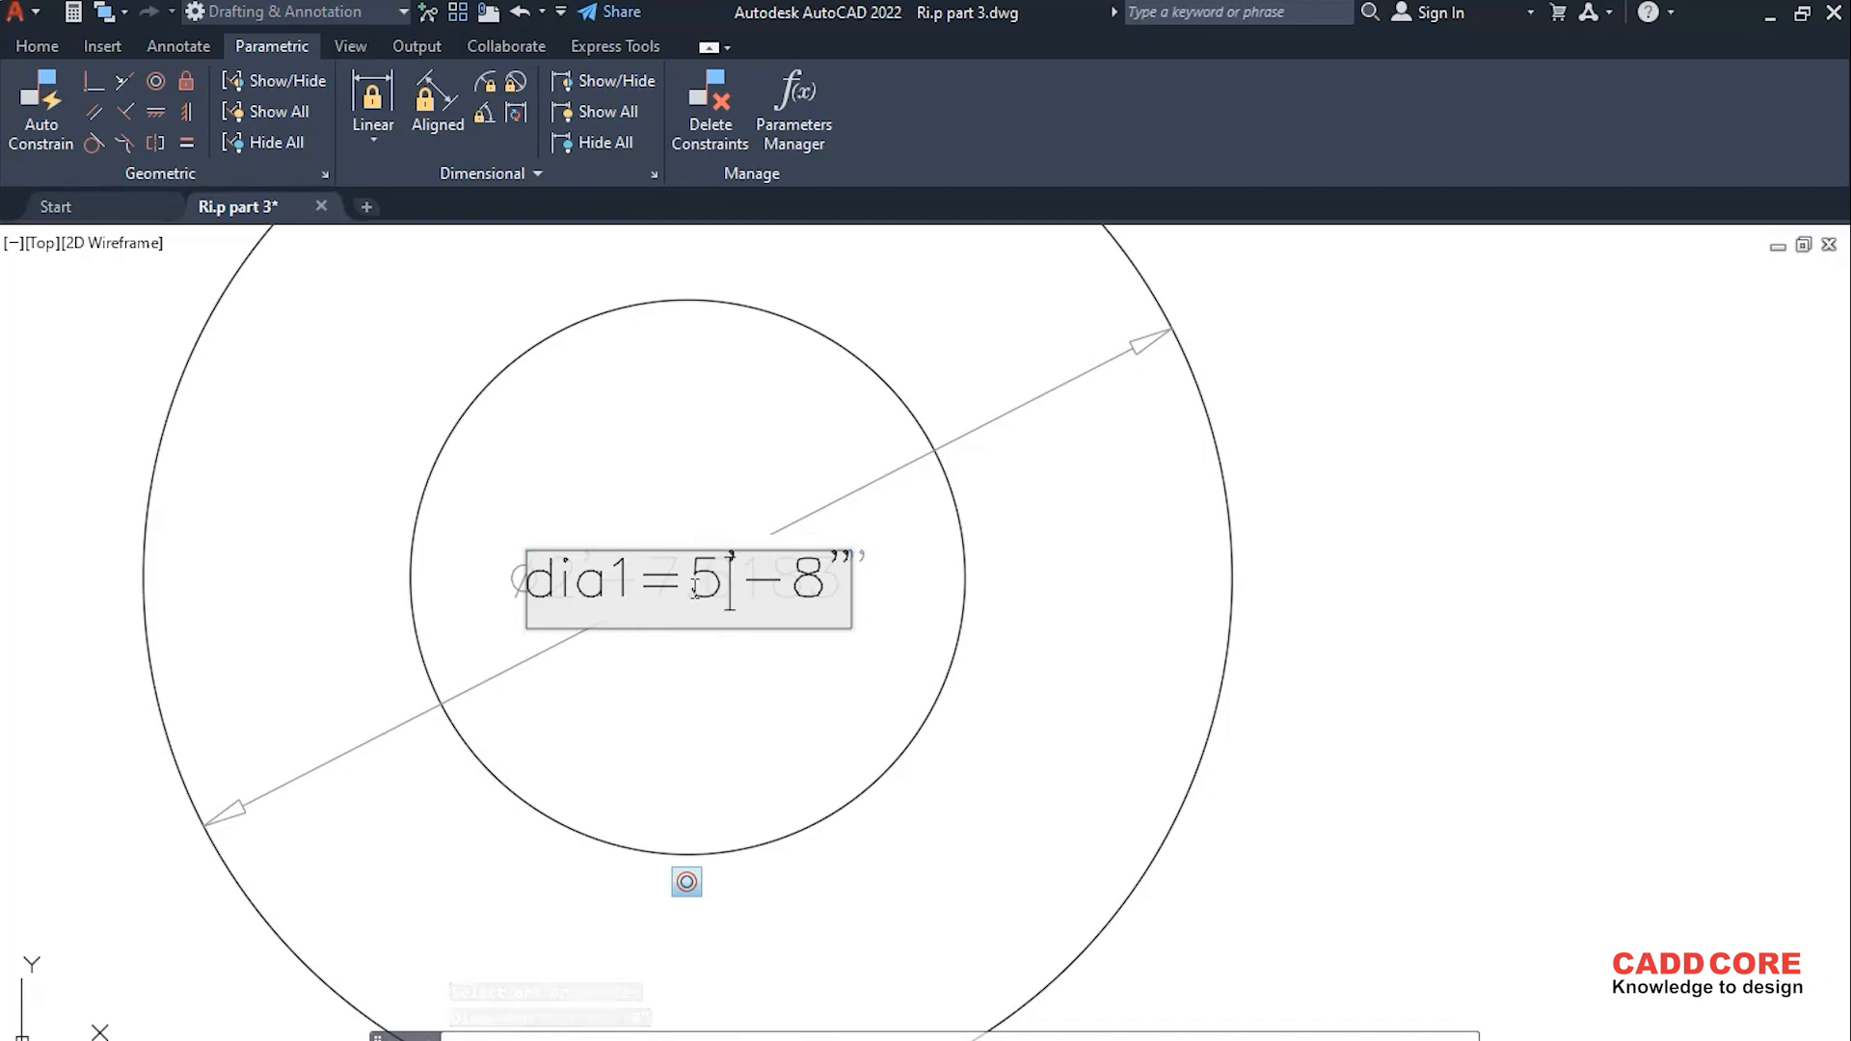
key("Return")
scroll(703, 578, "down", 3)
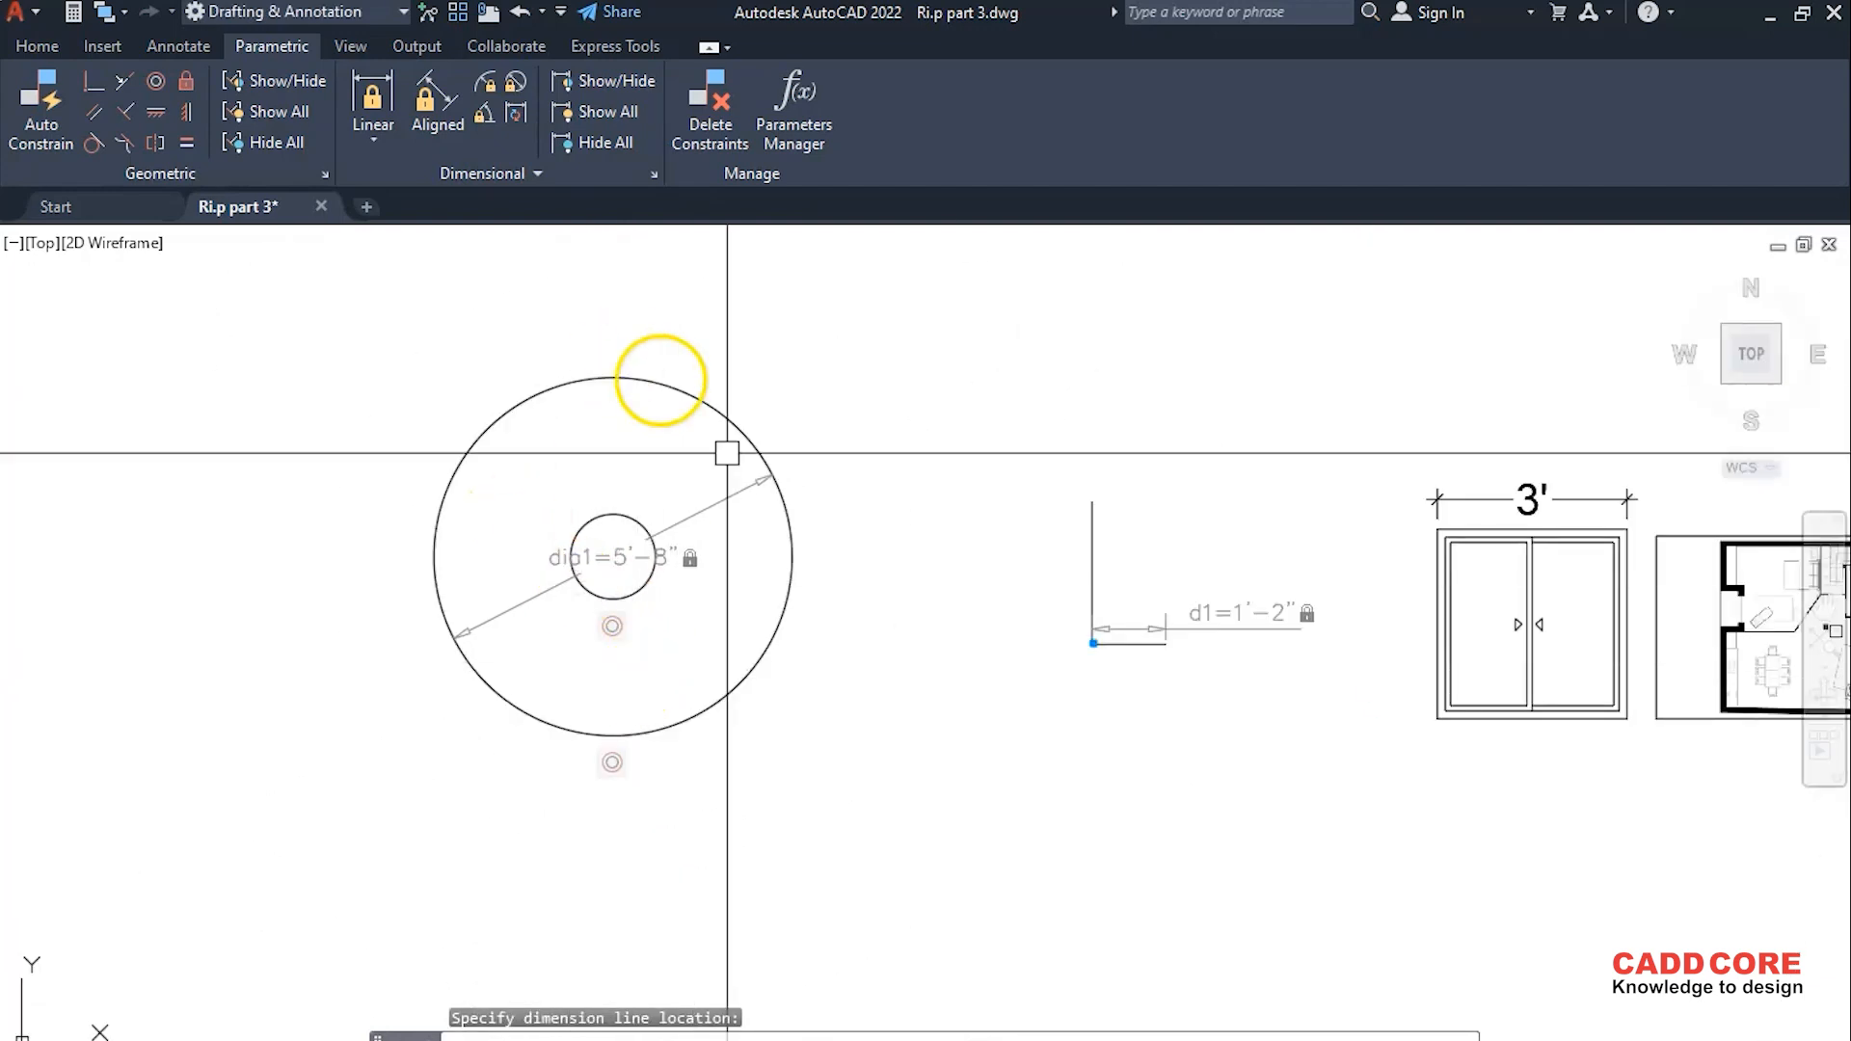
scroll(607, 542, "up", 2)
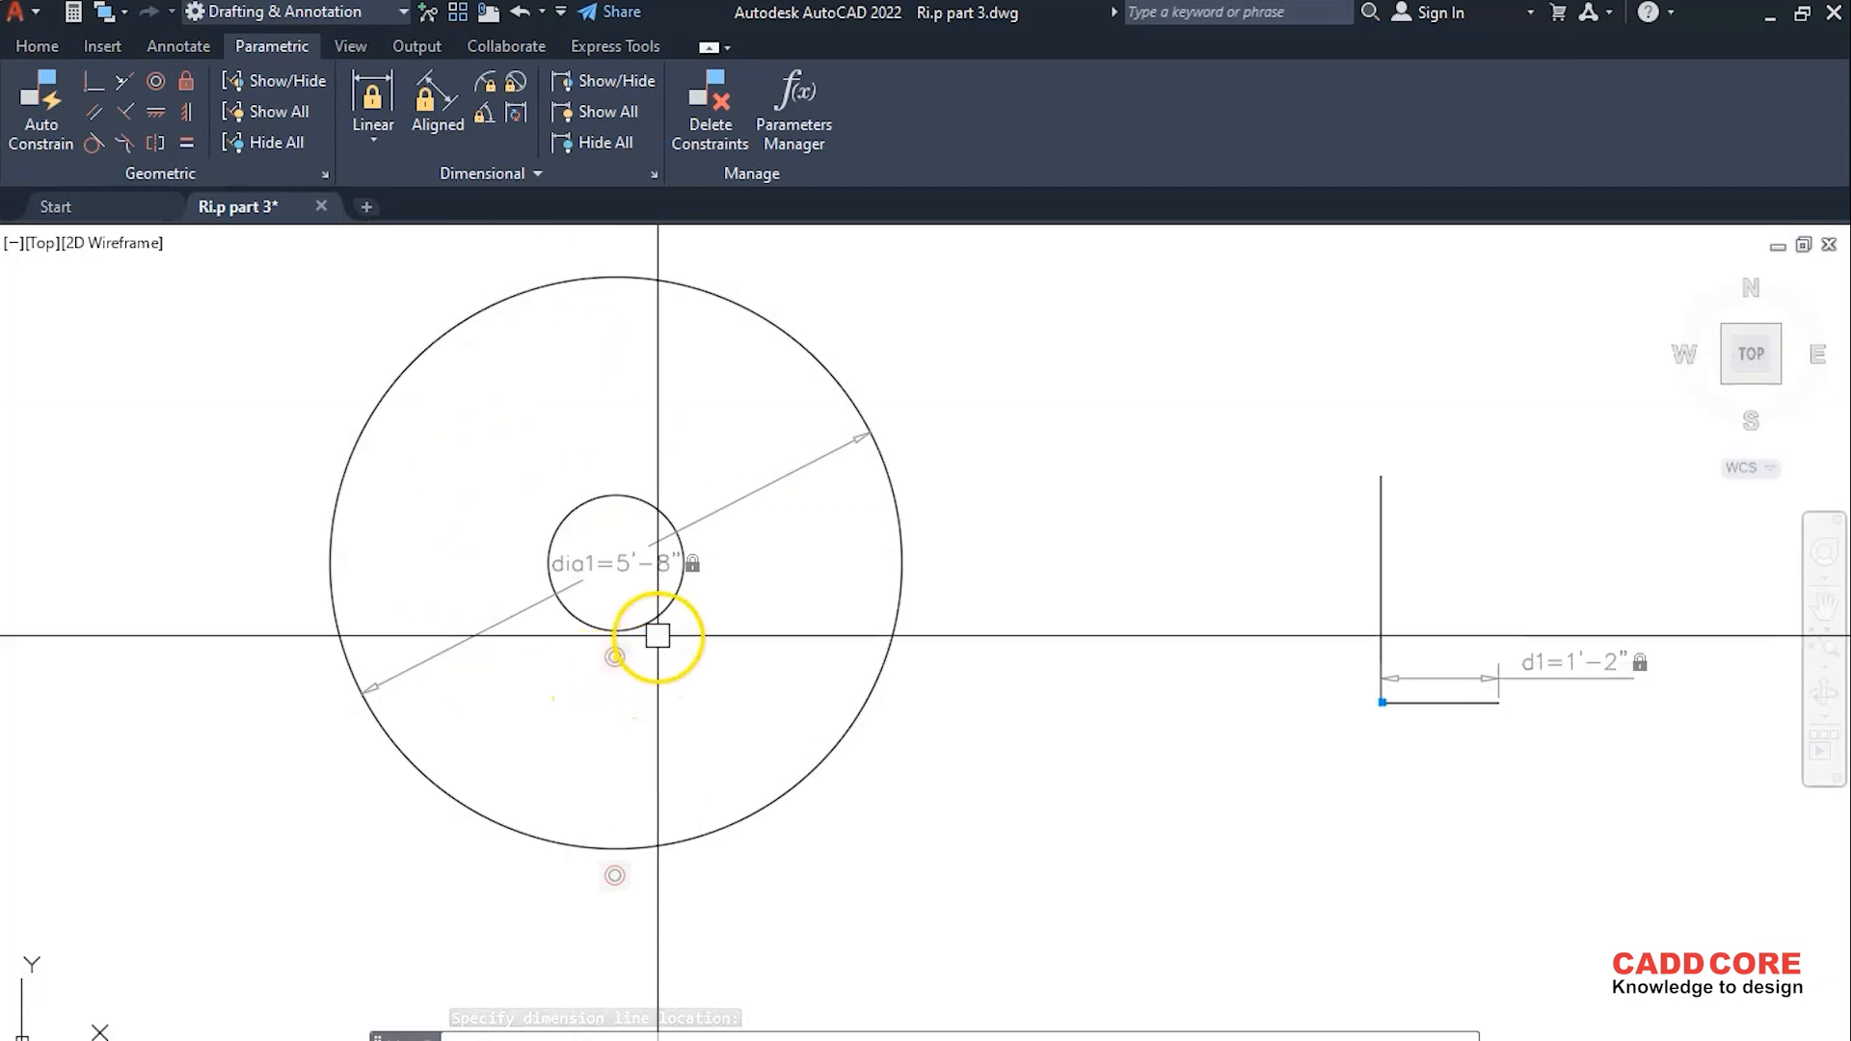
- Hide all geometric and all dimensional constraints in the drawing
scroll(658, 638, "down", 2)
middle_click_drag(817, 563, 797, 528)
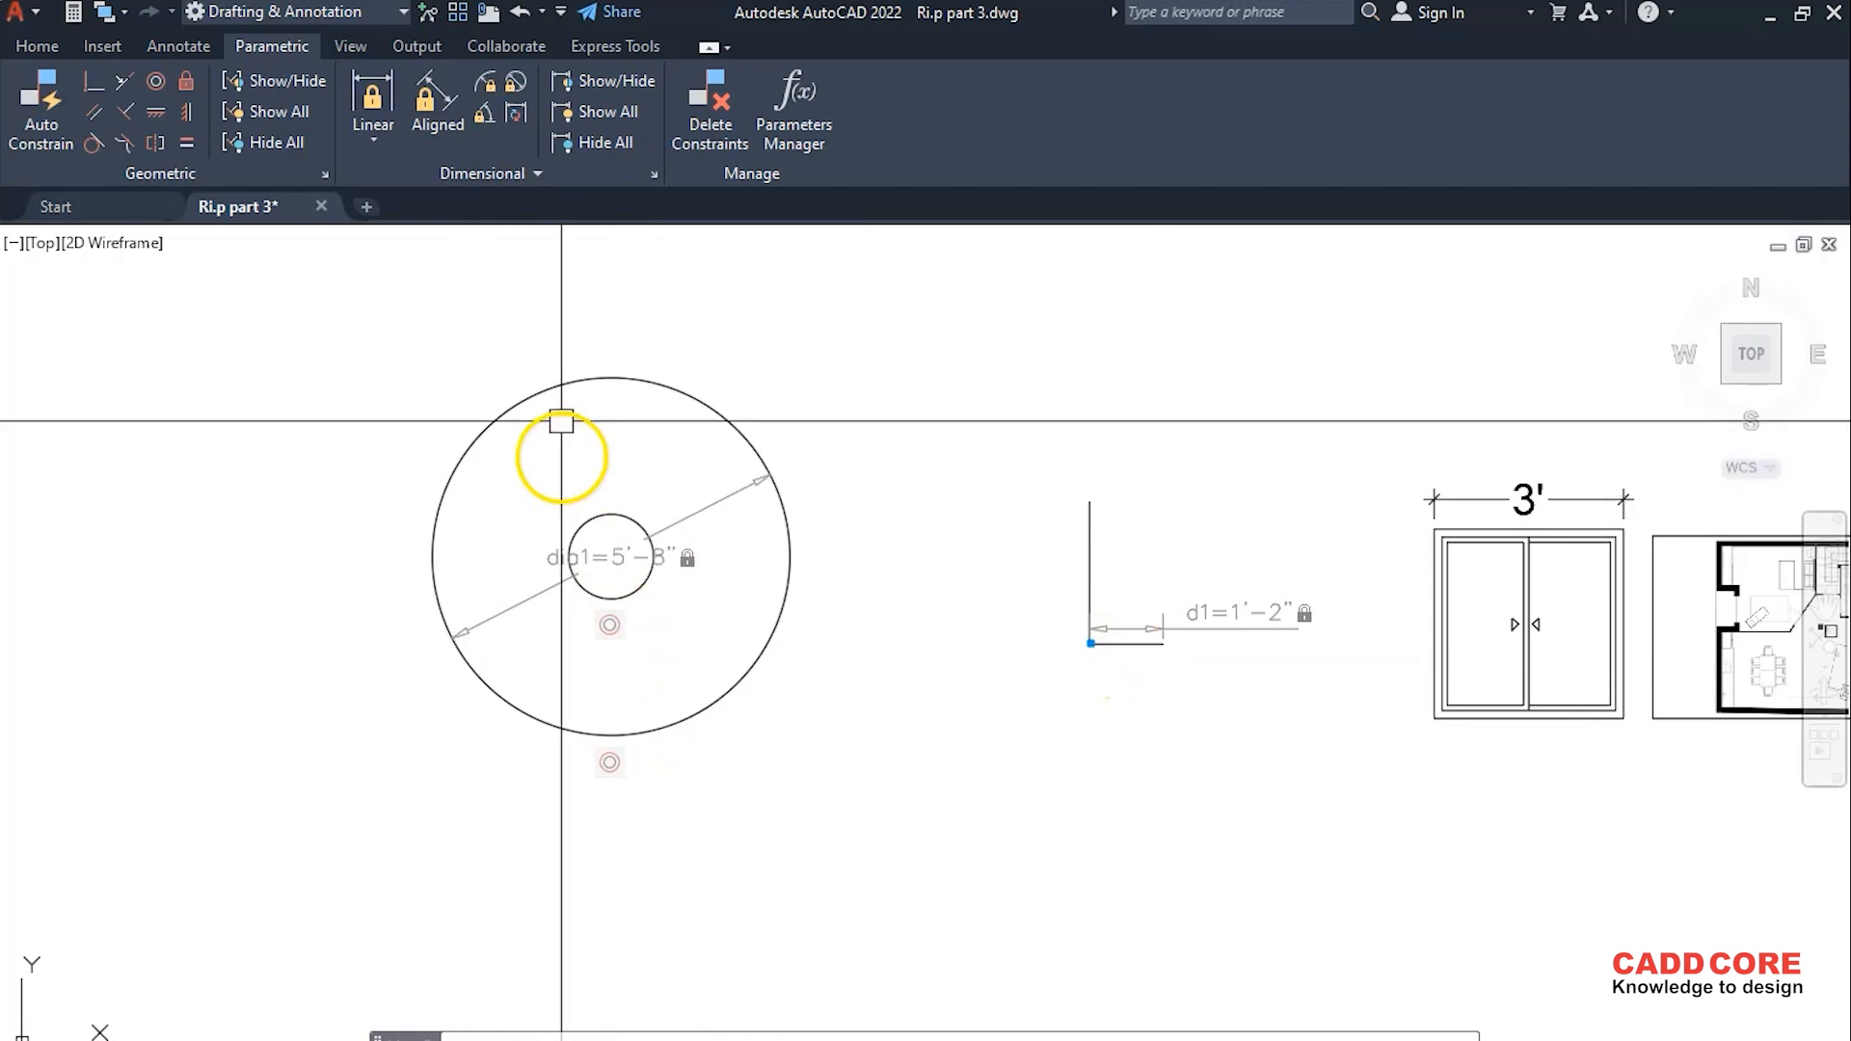
left_click(273, 144)
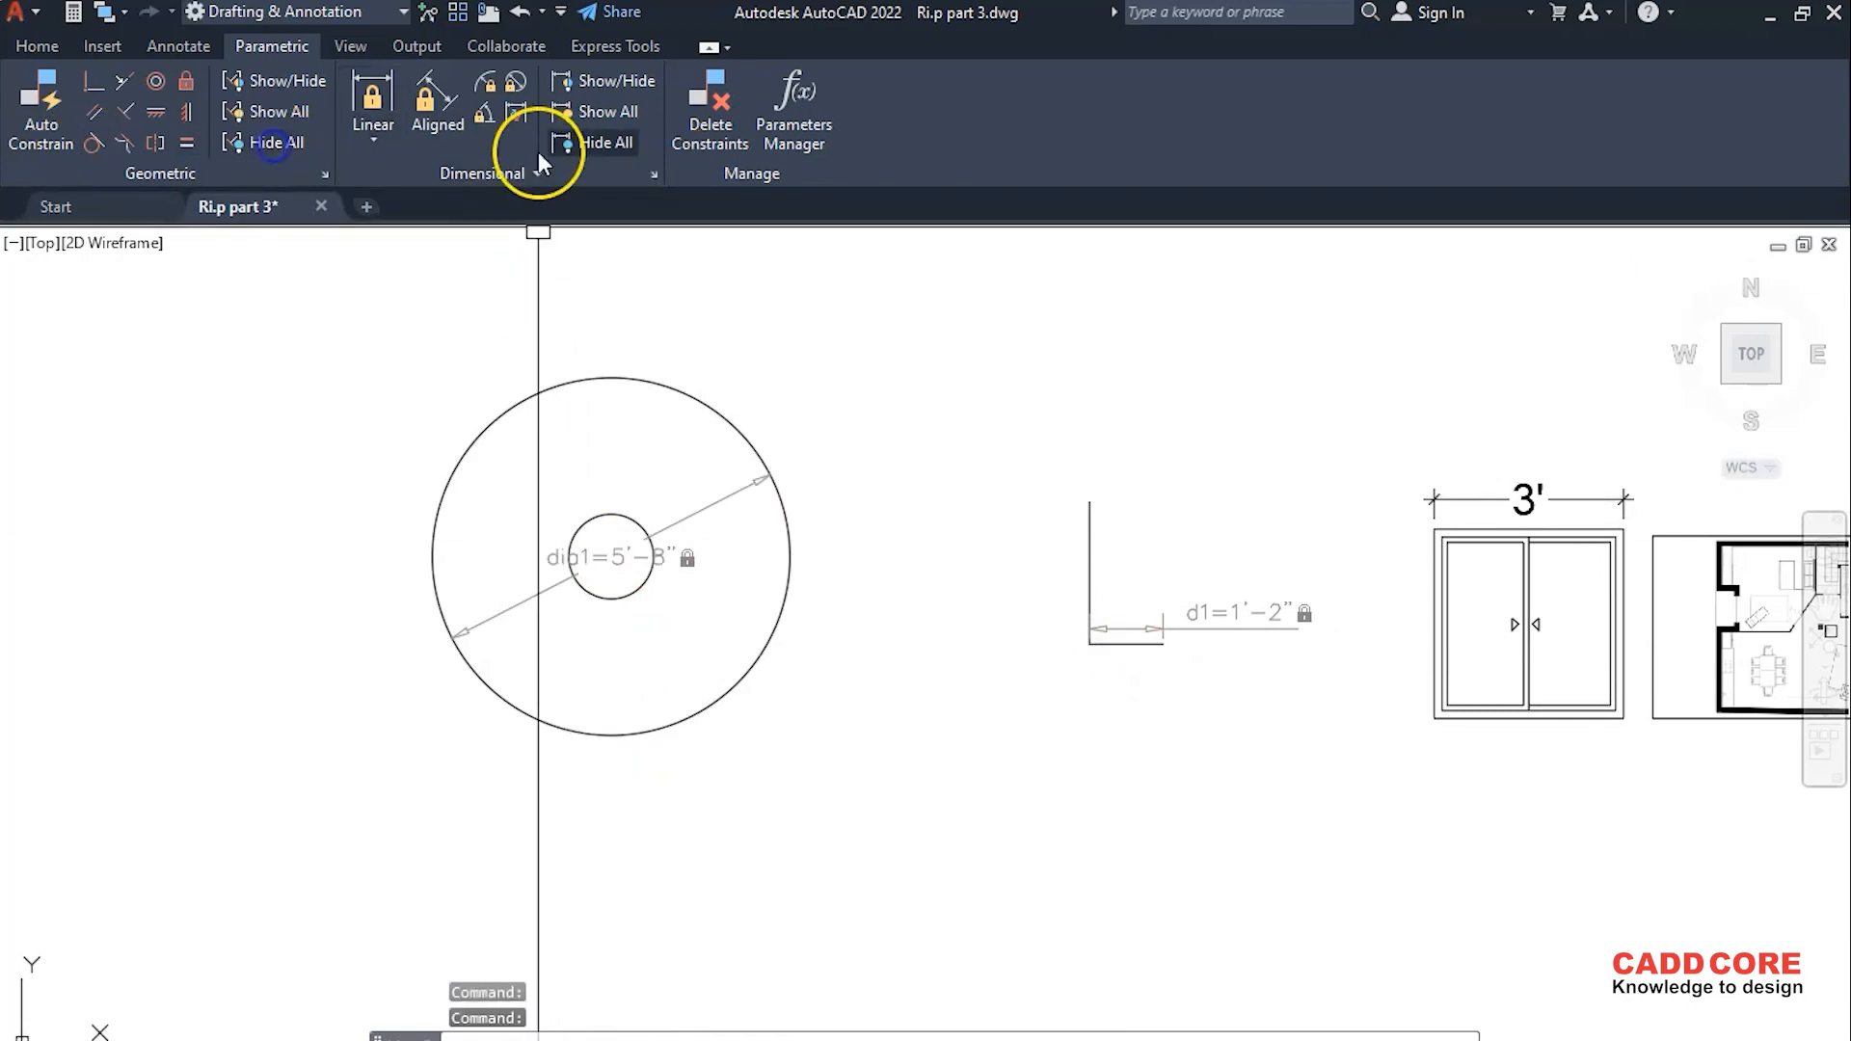
left_click(592, 144)
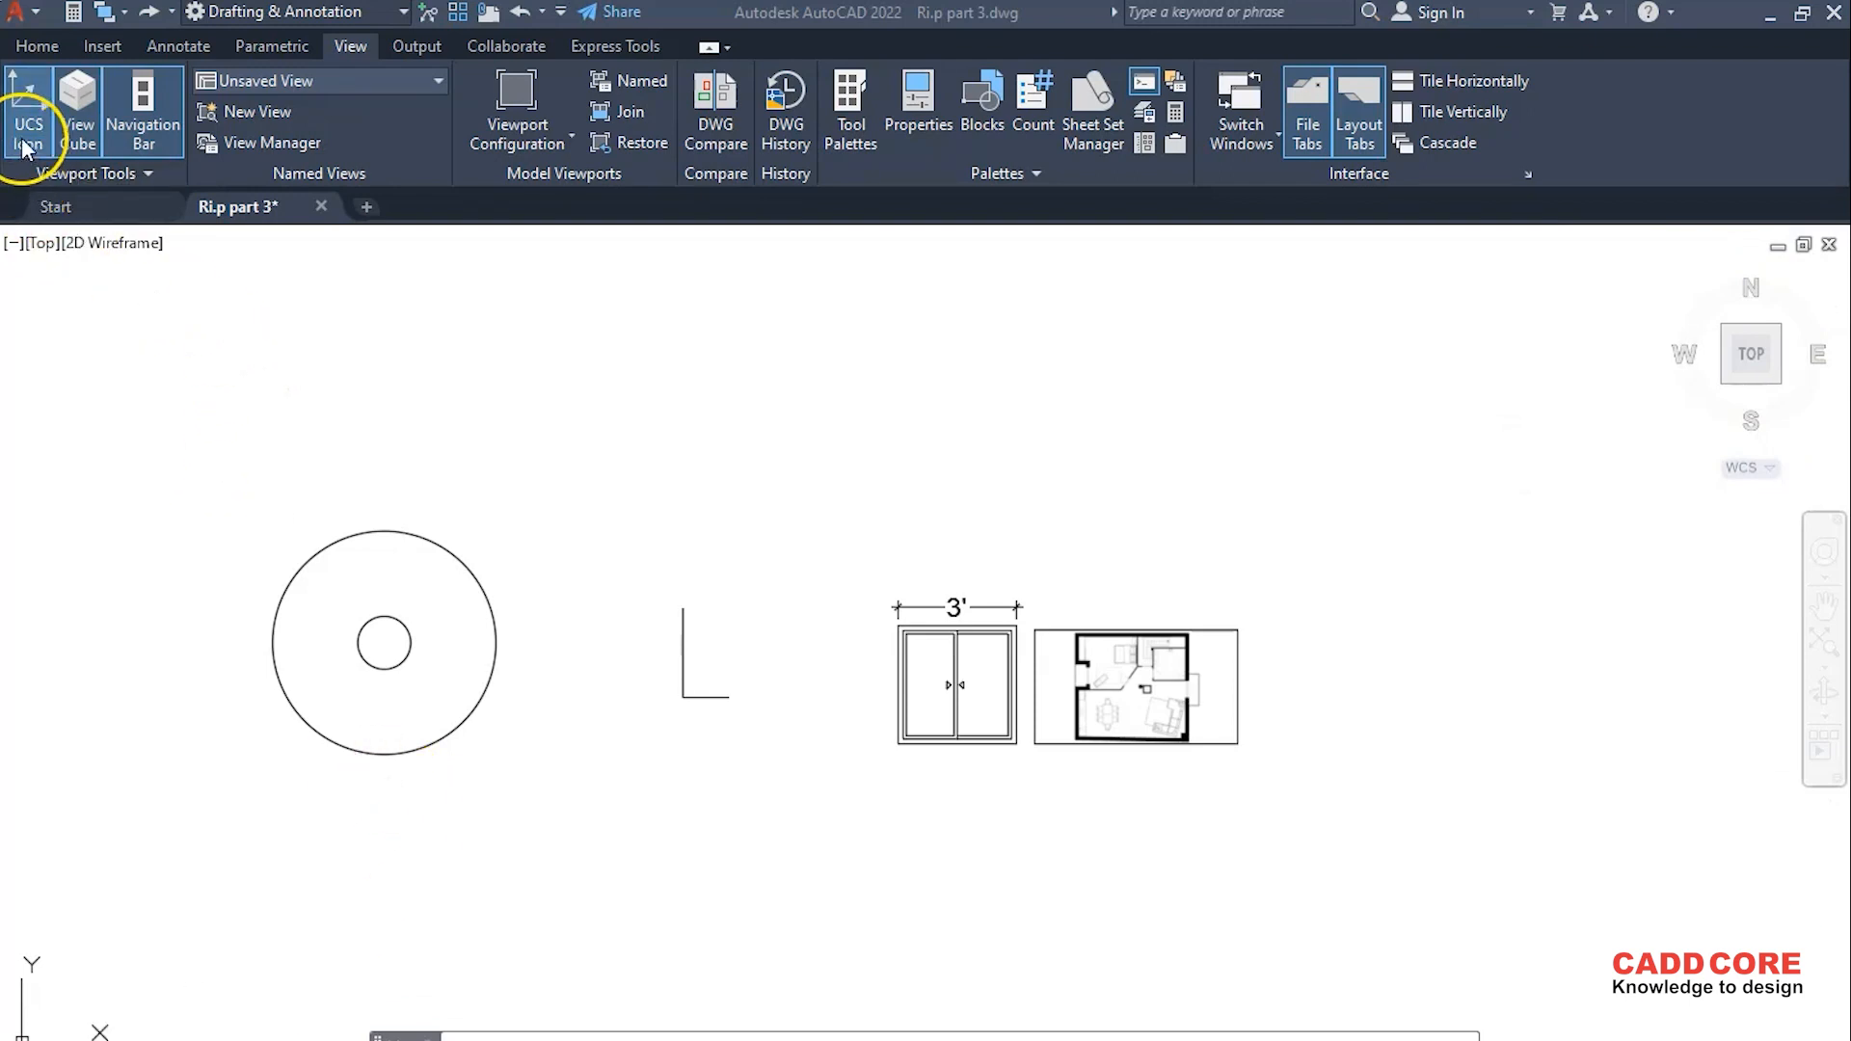
- Turn off the display of the UCS icon, ViewCube and navigation bar, along with the layout and file tabs
left_click(96, 135)
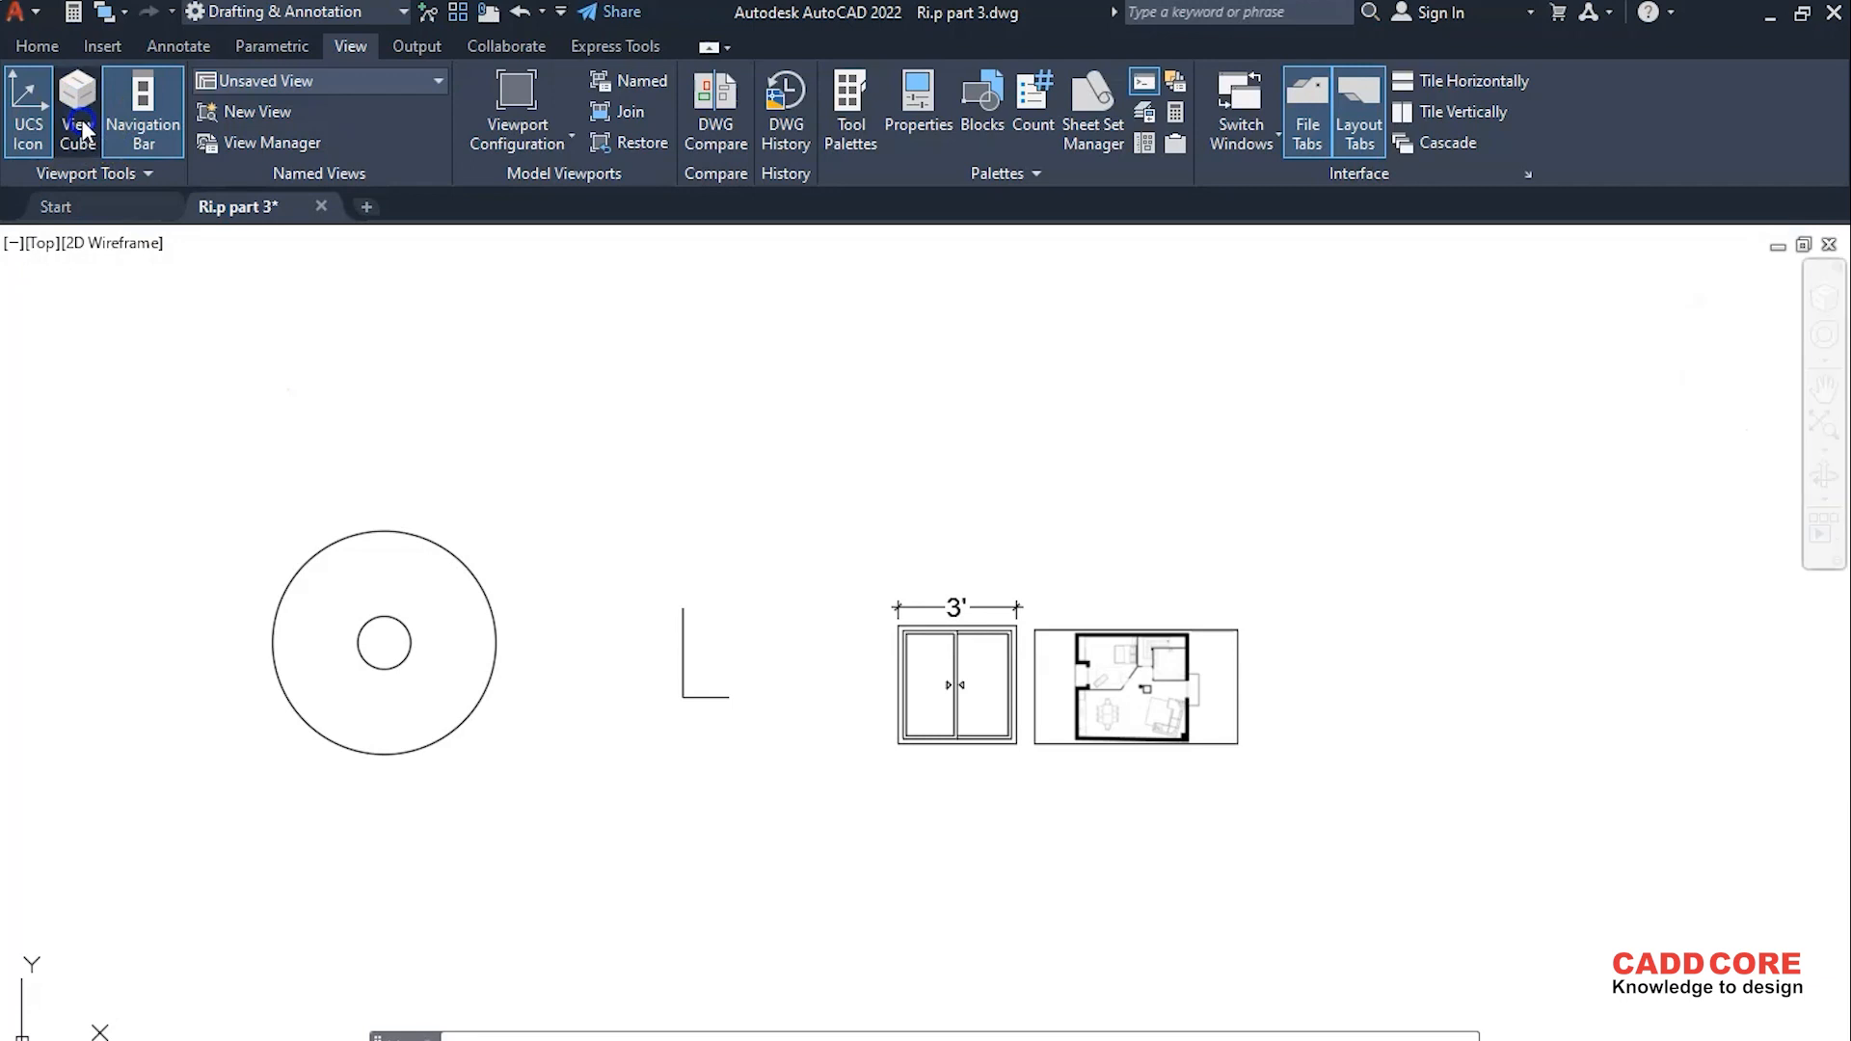
left_click(143, 133)
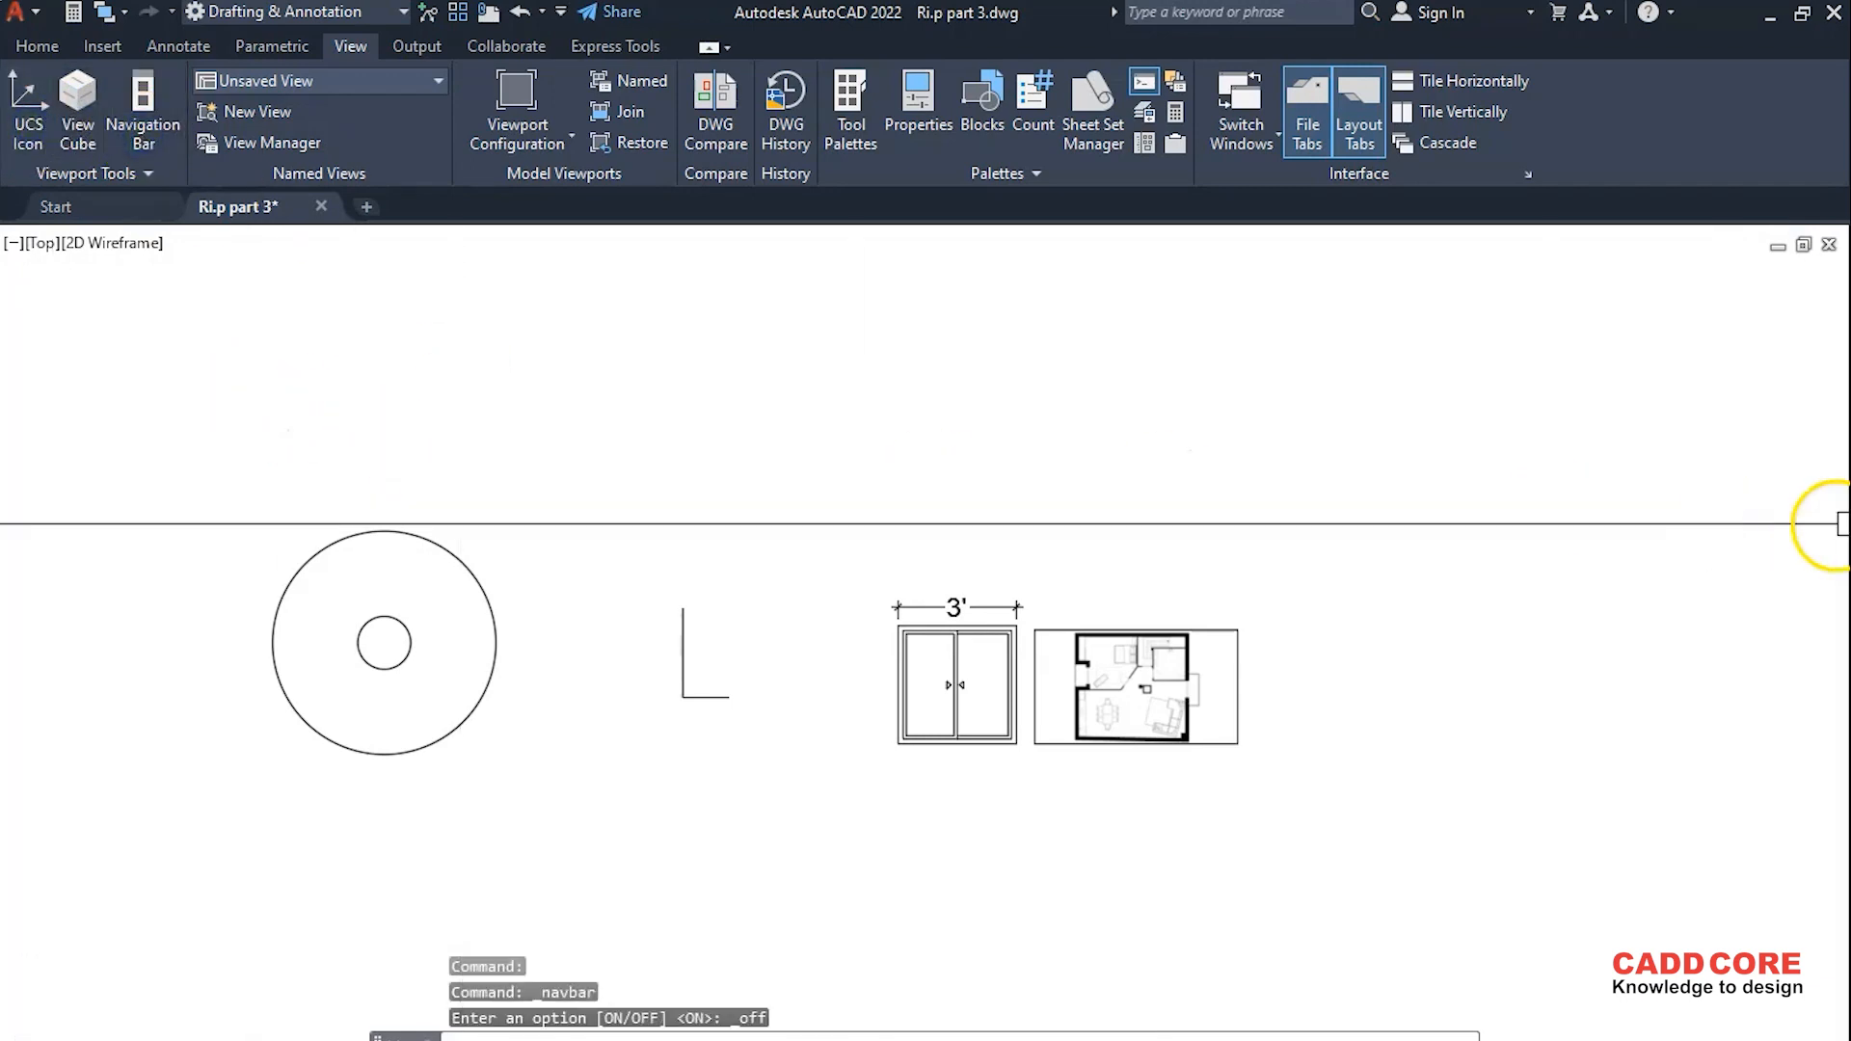
left_click(1361, 119)
left_click(1307, 115)
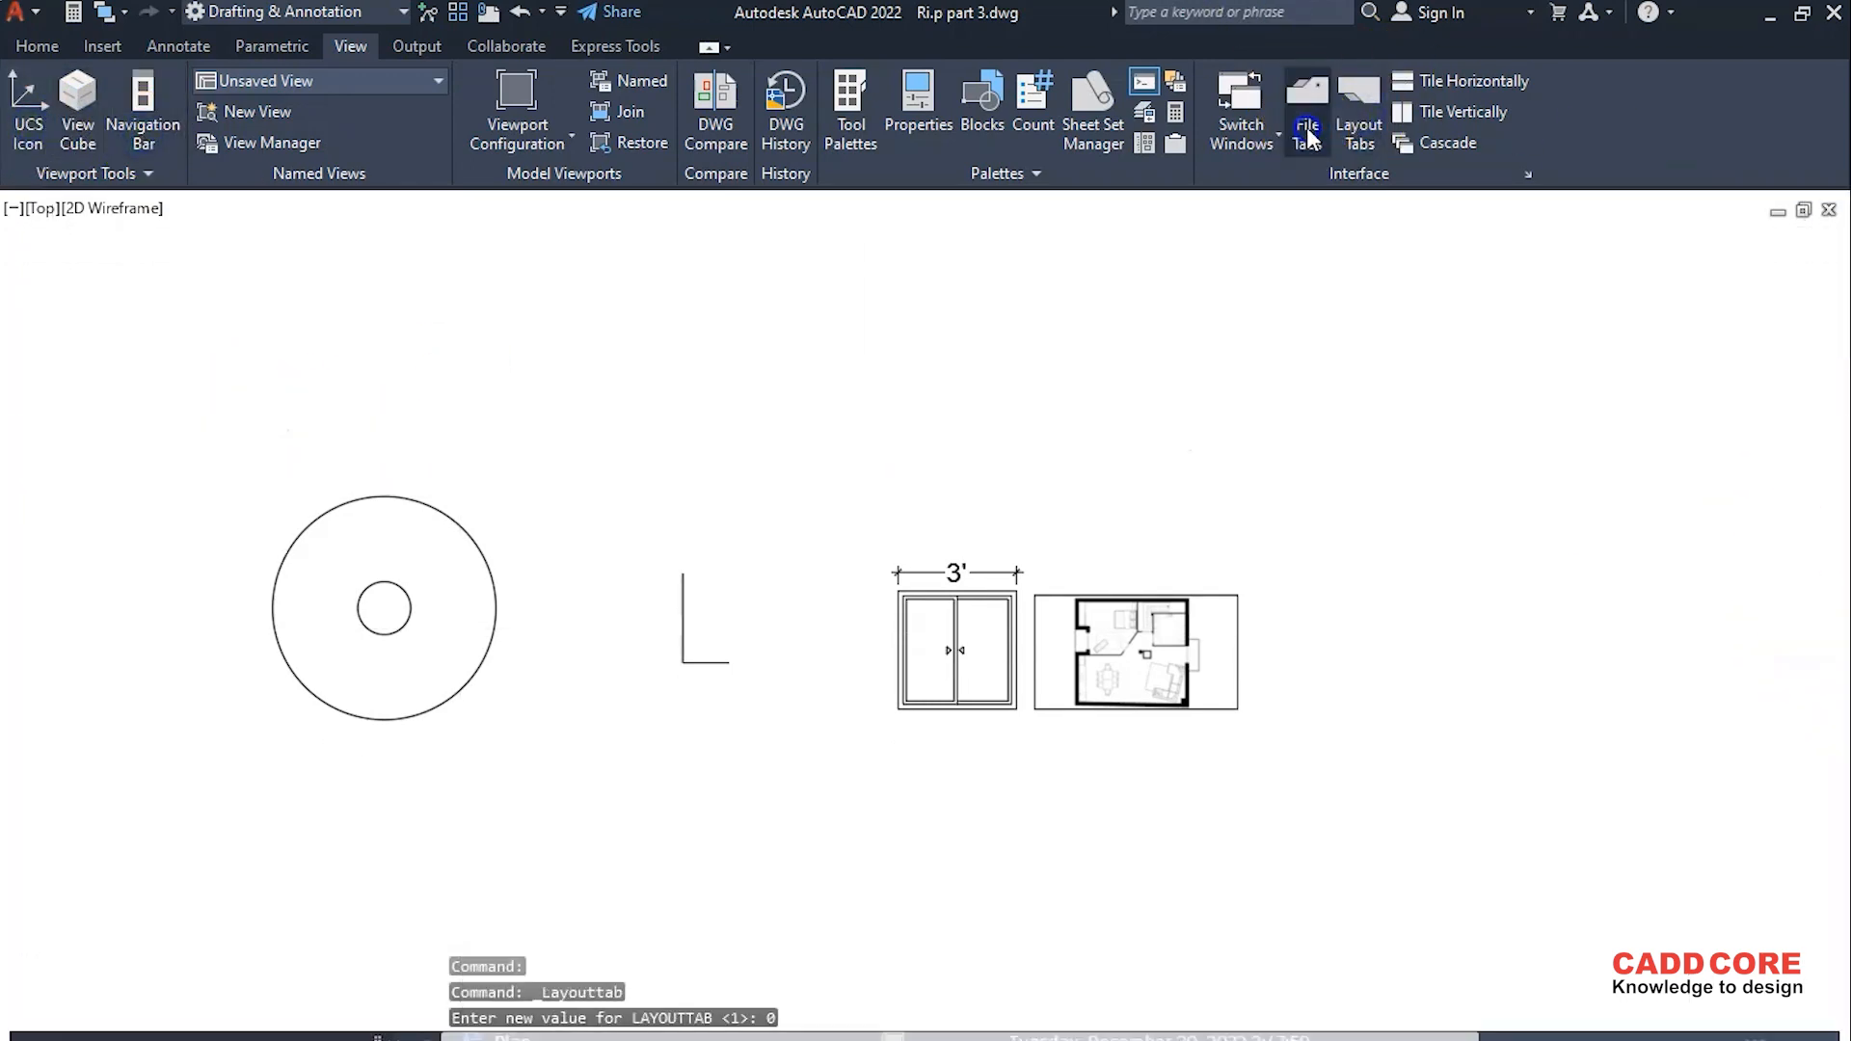
- Turn the UCS icon, ViewCube and navigation bar back on
left_click(28, 124)
left_click(77, 121)
left_click(143, 126)
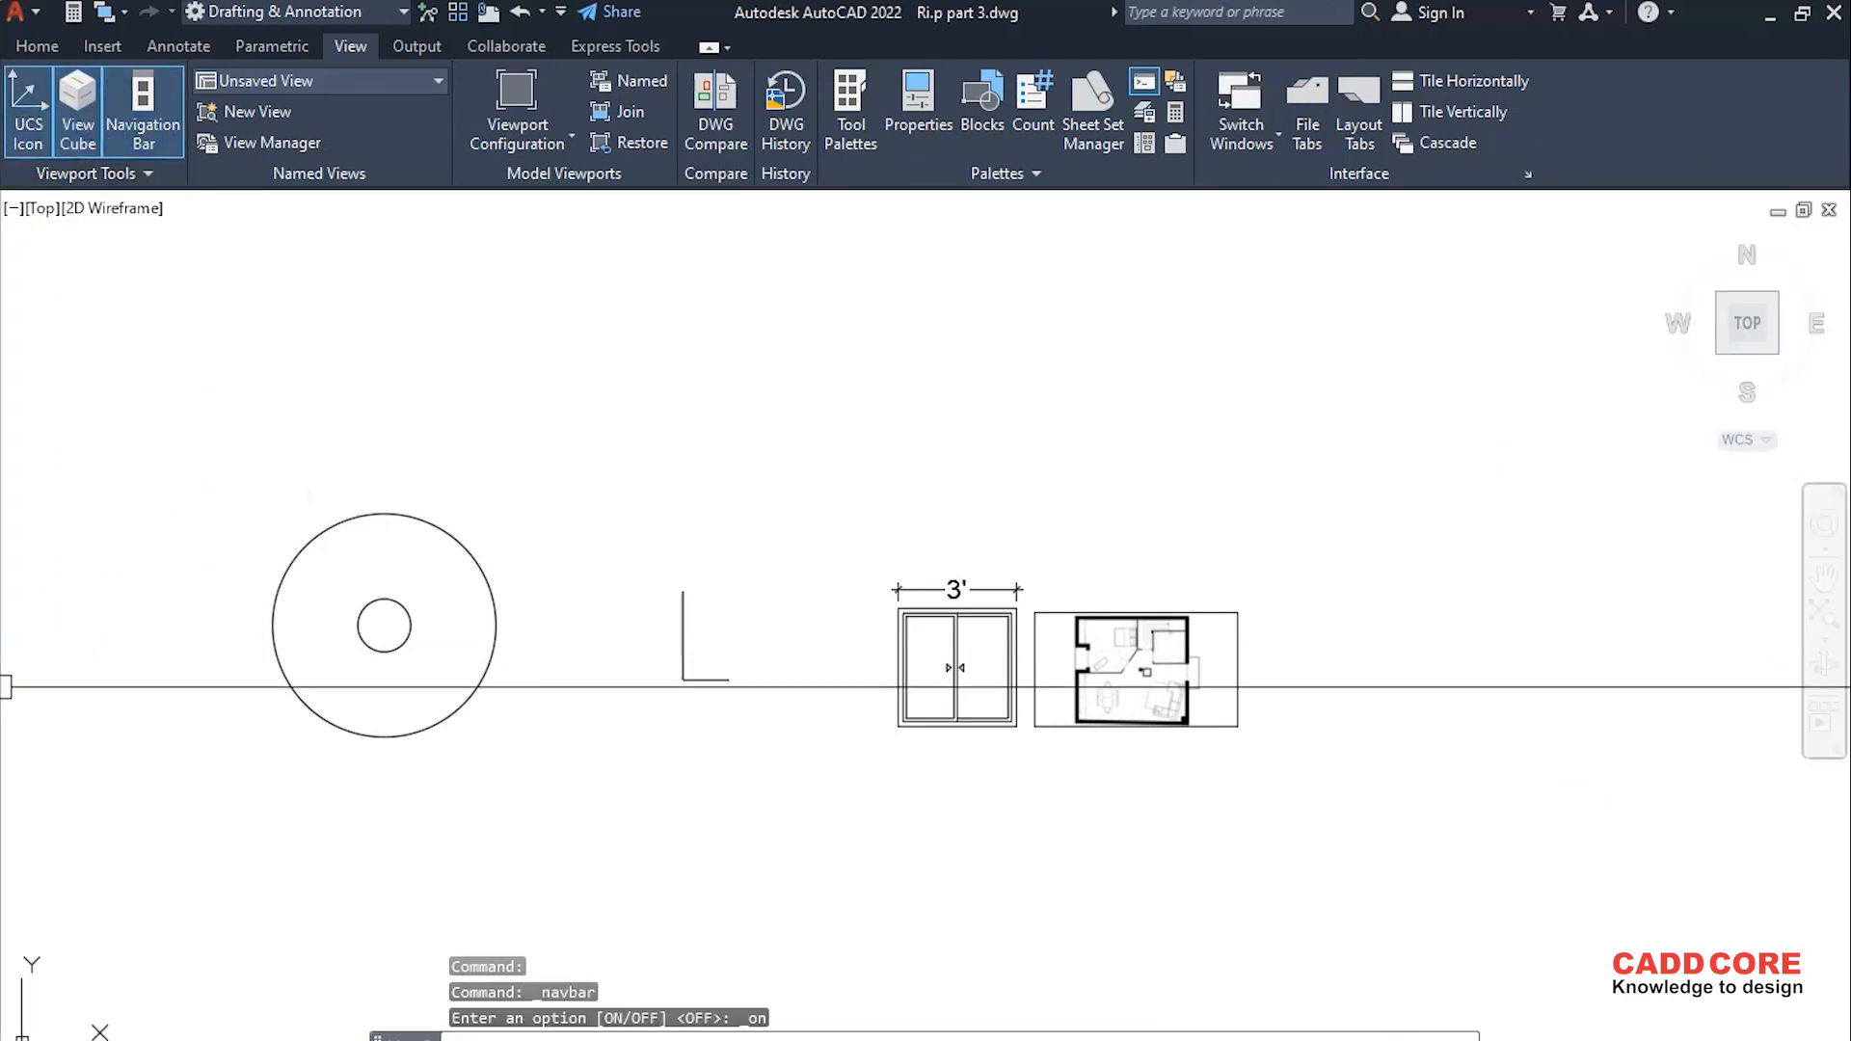
- Turn the display of the file tabs and layout tabs back on
left_click(1301, 127)
left_click(1359, 124)
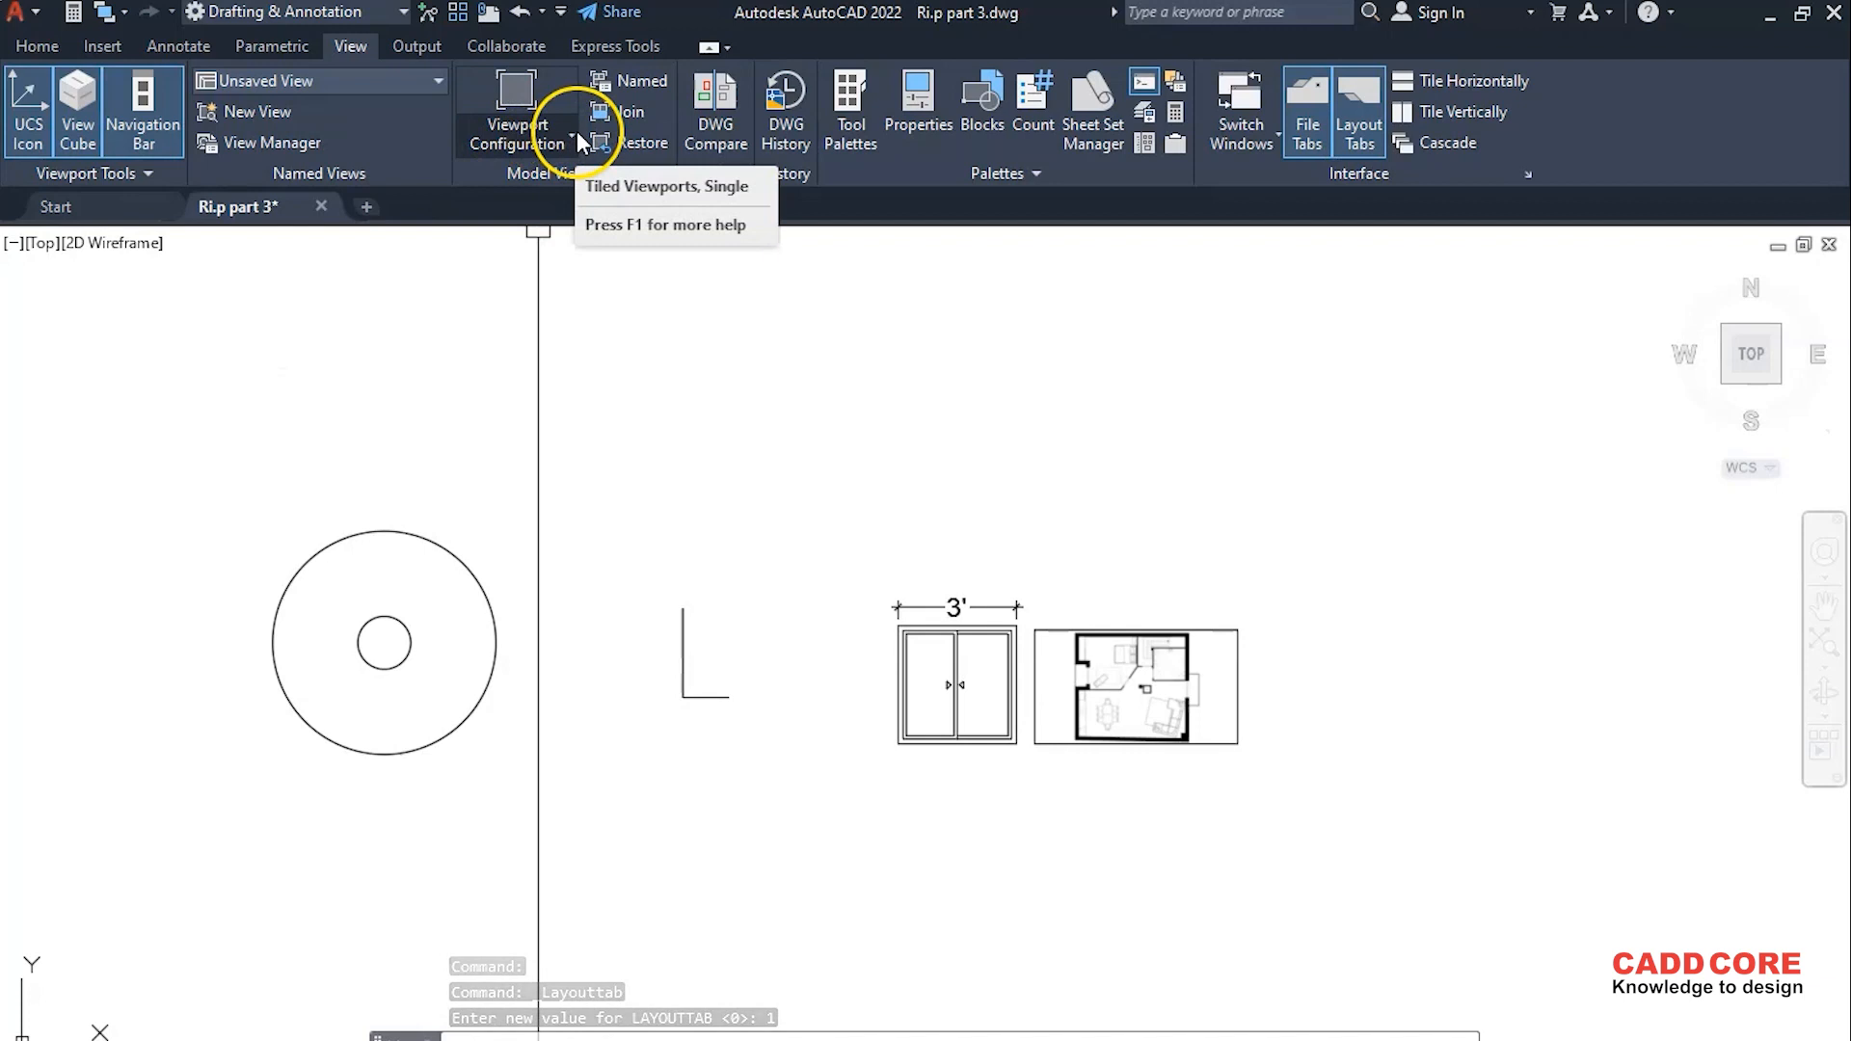
- Split the drawing area into two vertical viewports, adjust the view in each, and return to a single viewport
left_click(546, 147)
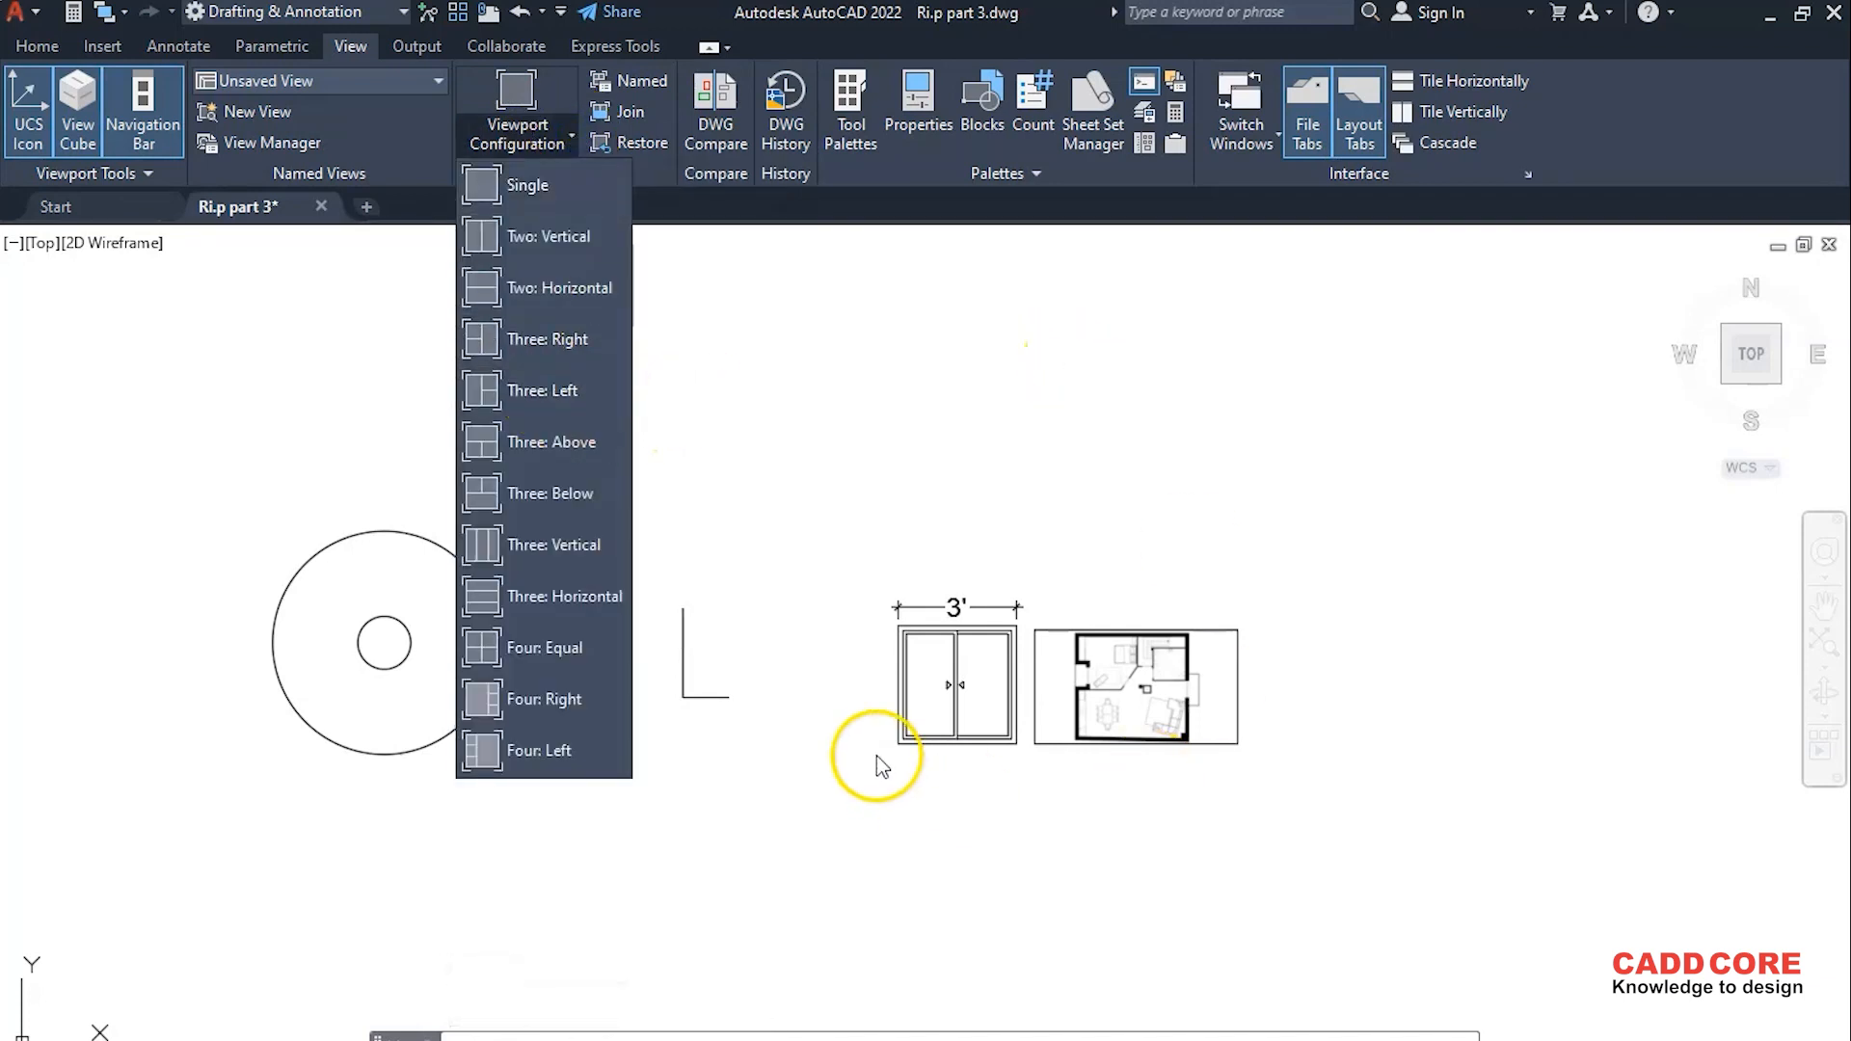
left_click(548, 237)
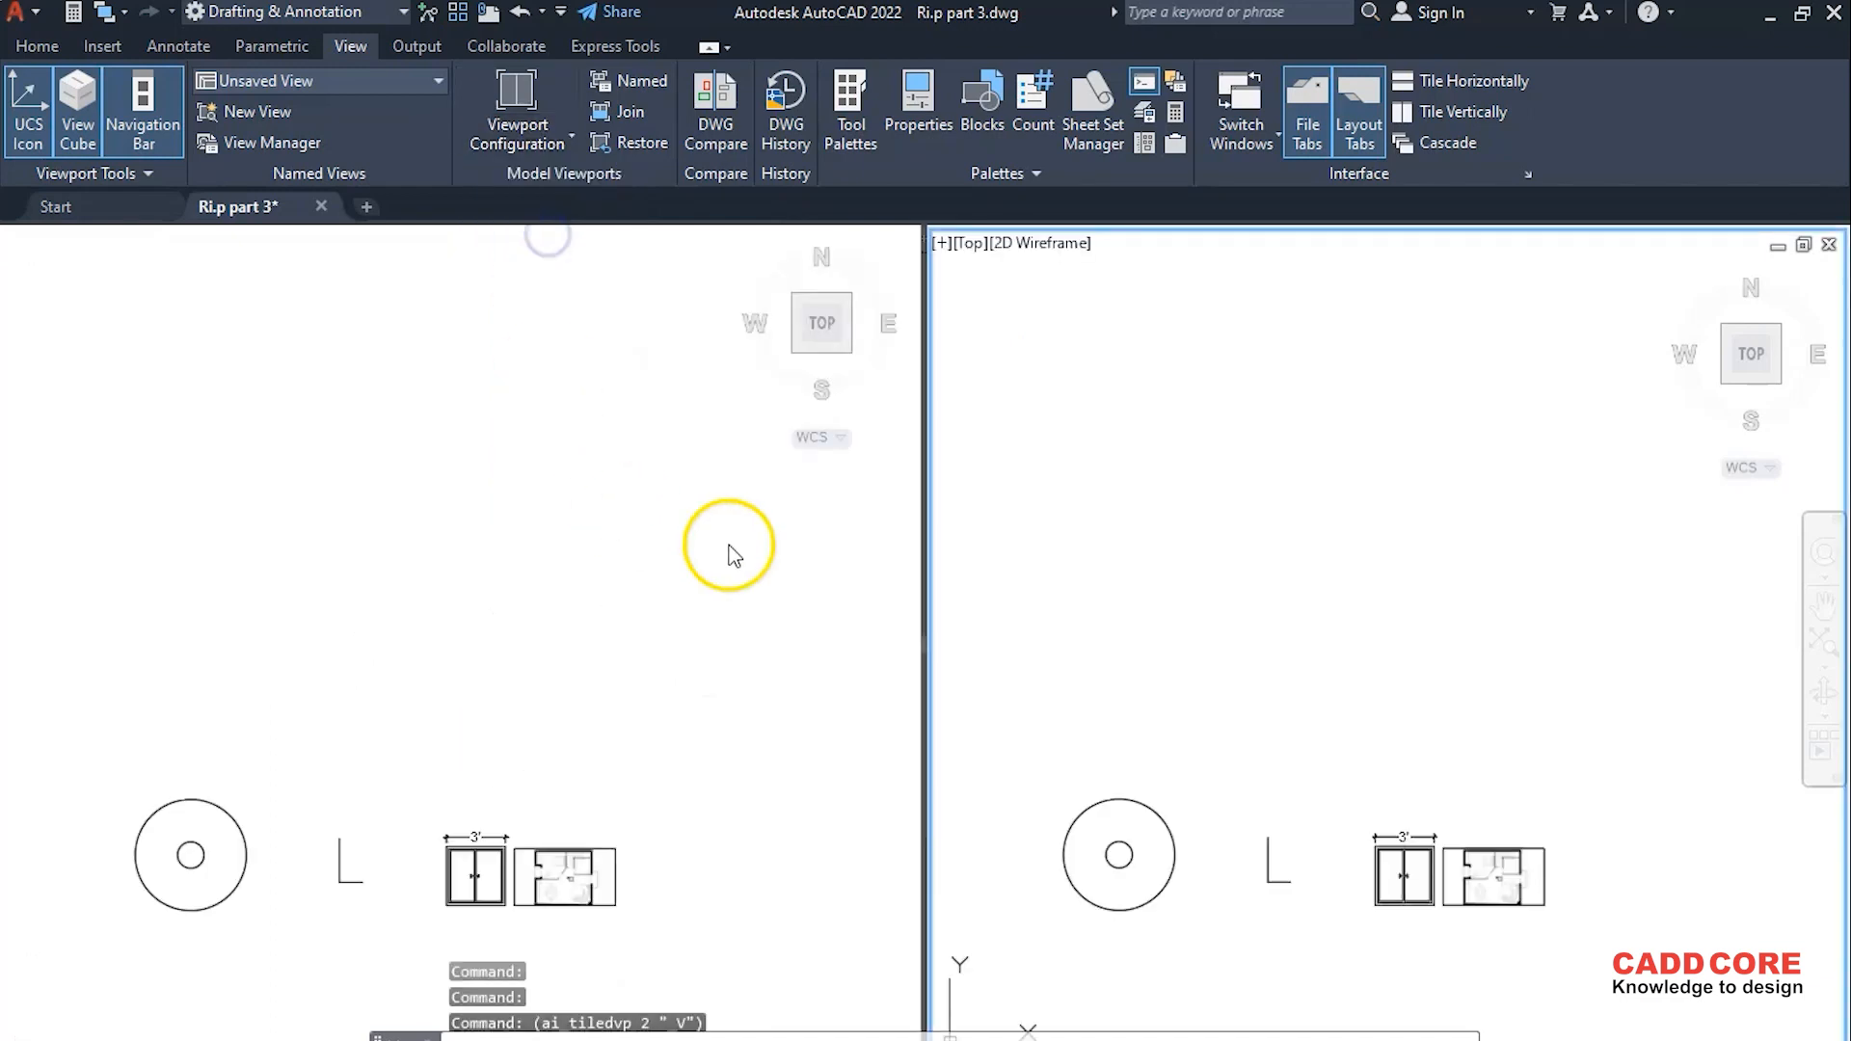
left_click(471, 582)
left_click(1238, 583)
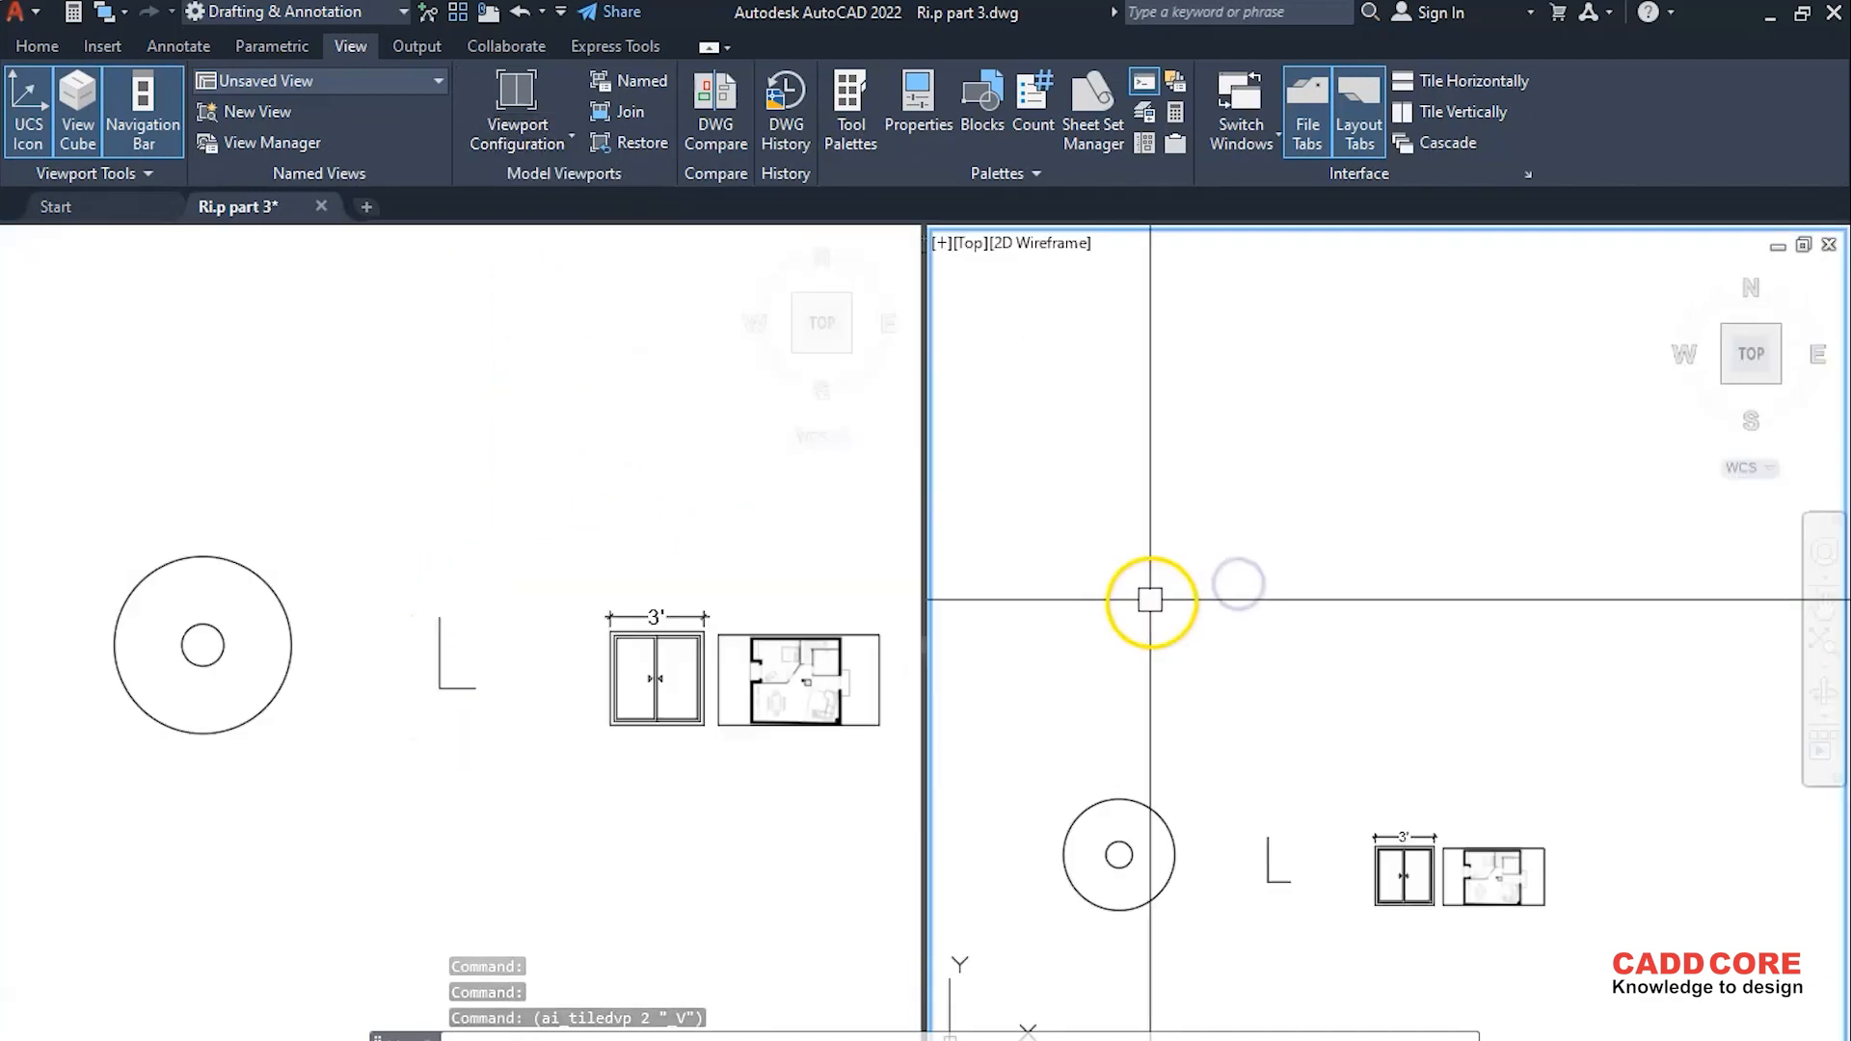
scroll(1150, 600, "down", 5)
scroll(1149, 639, "up", 5)
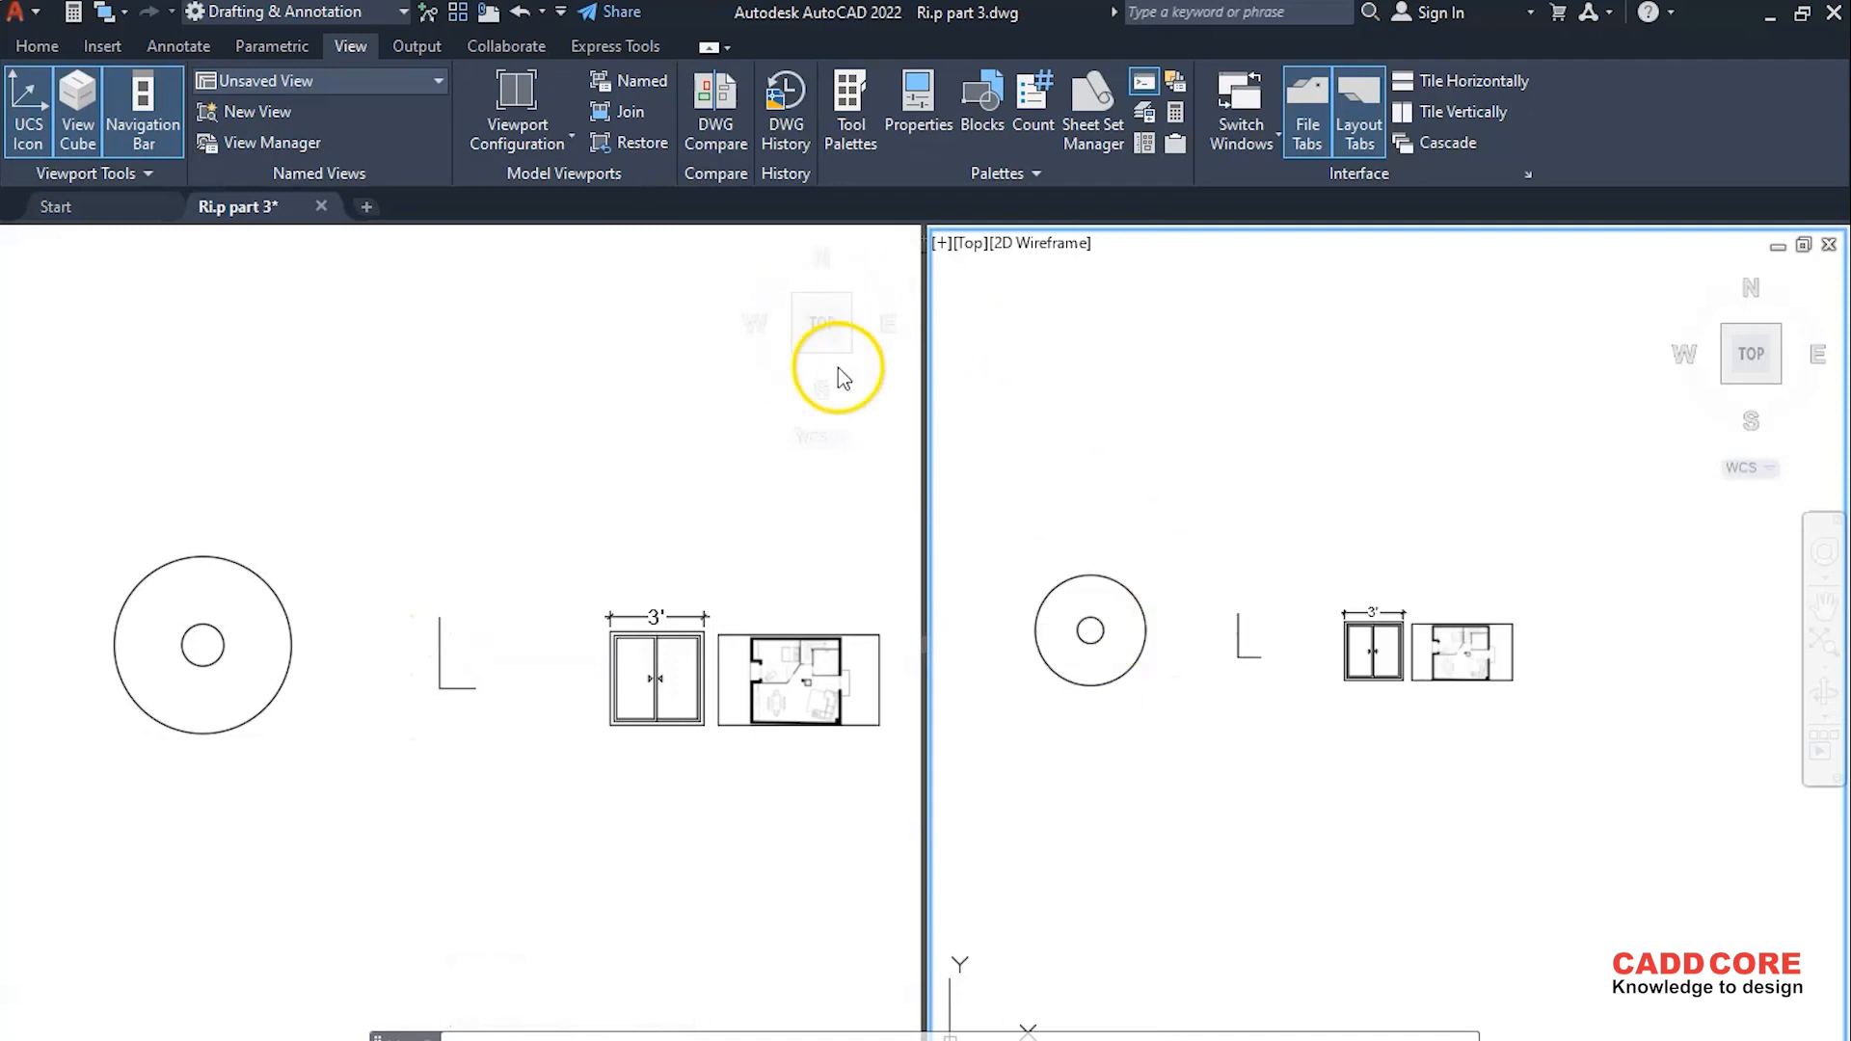
left_click(575, 140)
left_click(532, 193)
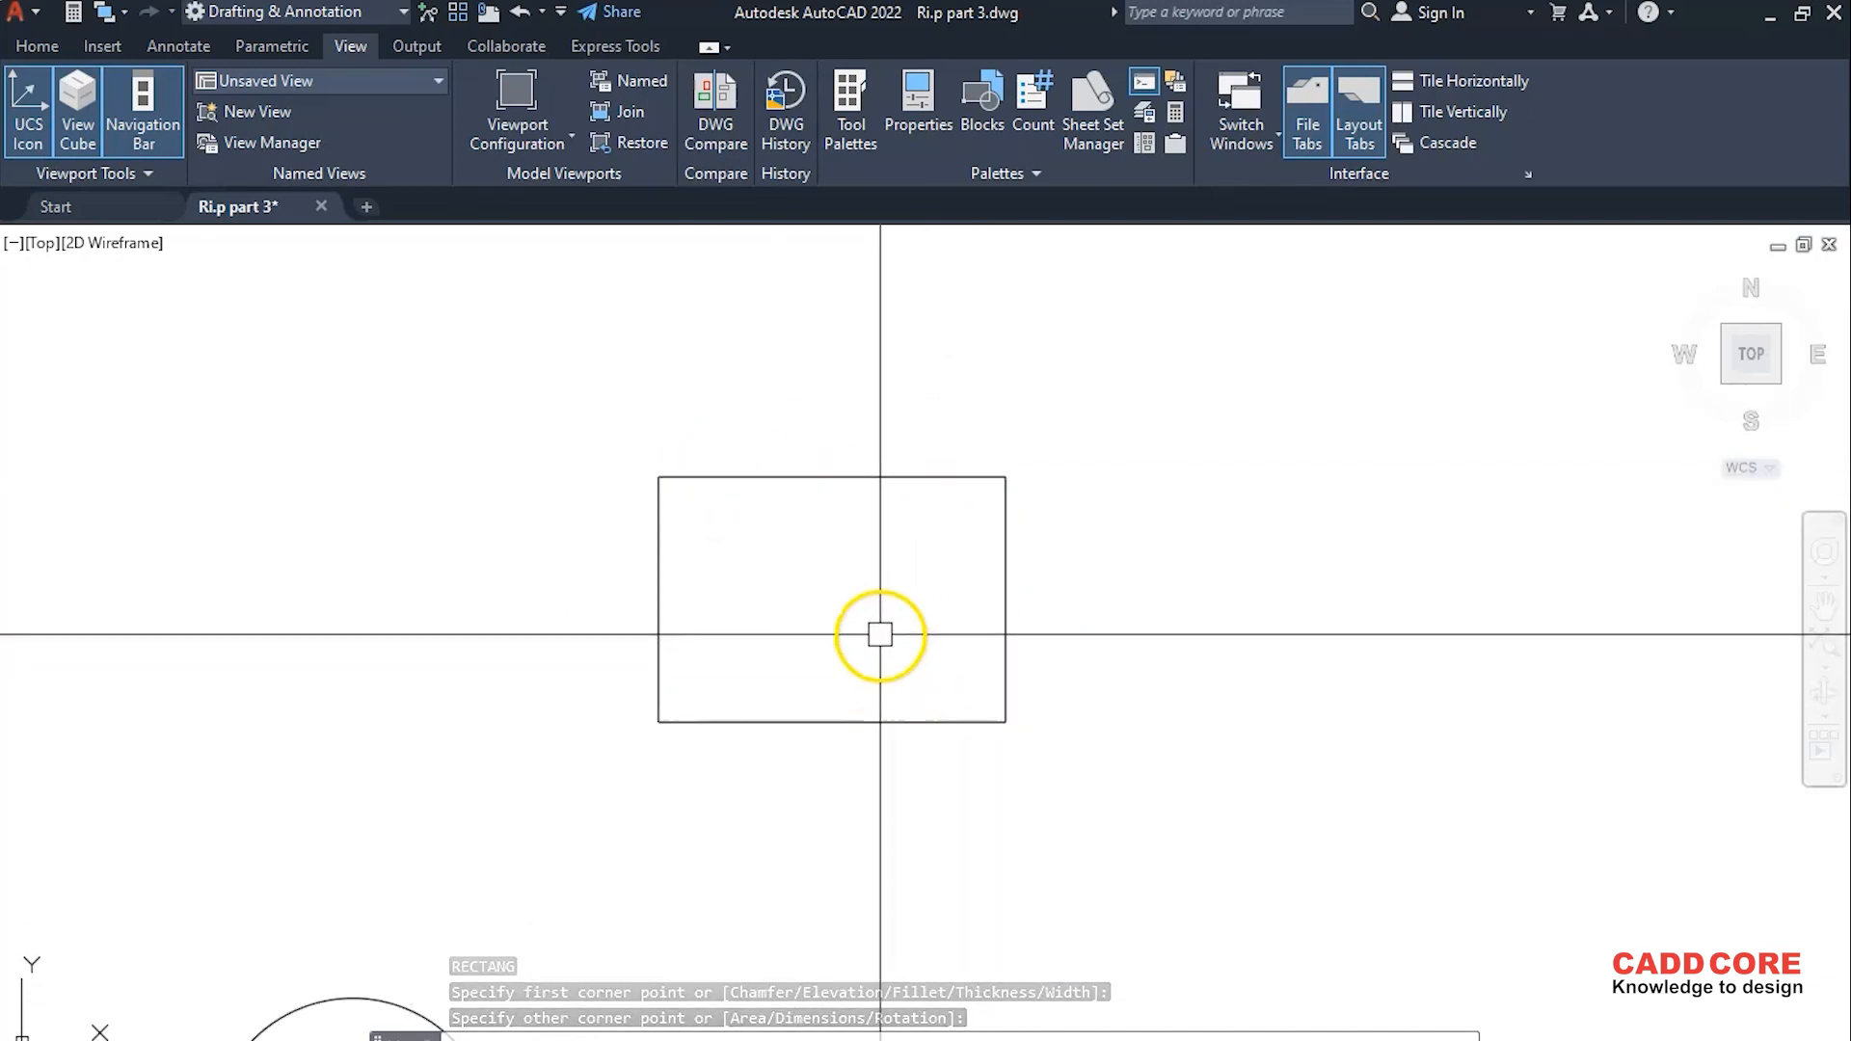
- Examine the rectangle's properties in the Properties palette, and close the palette with the rectangle deselected
left_click(843, 472)
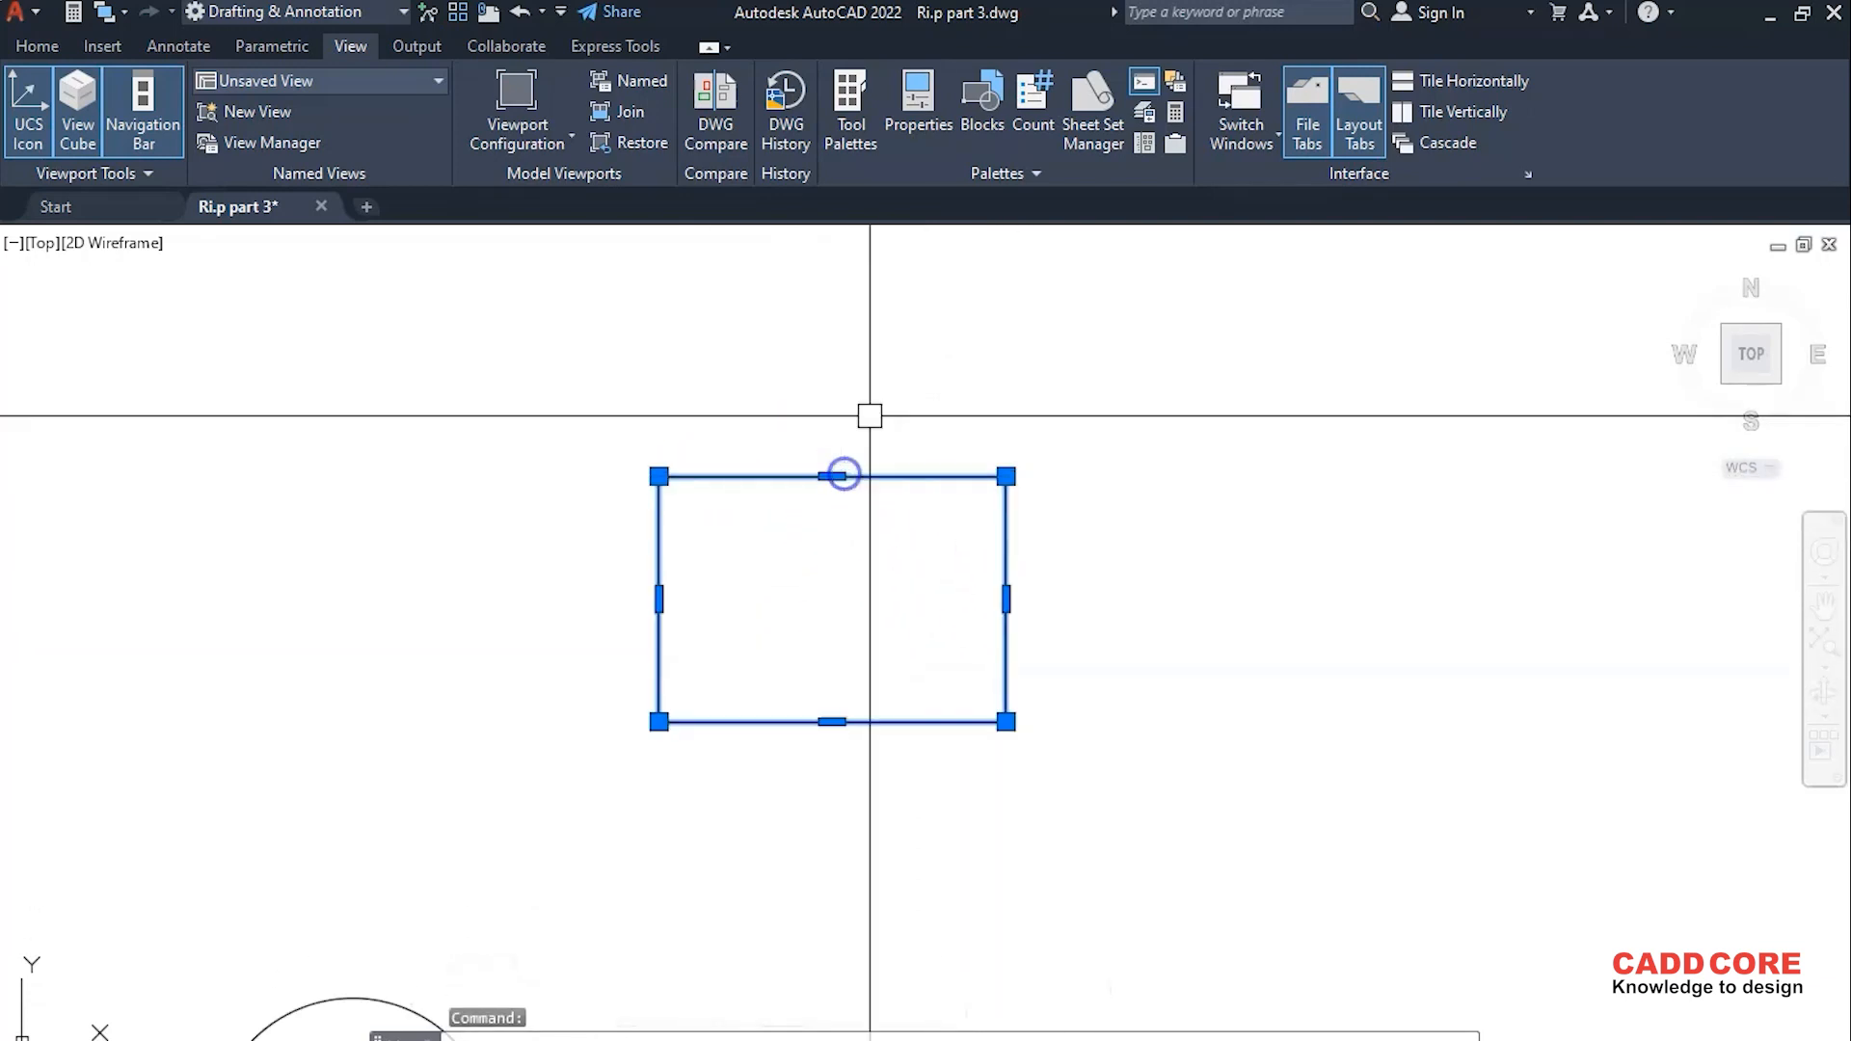
left_click(923, 112)
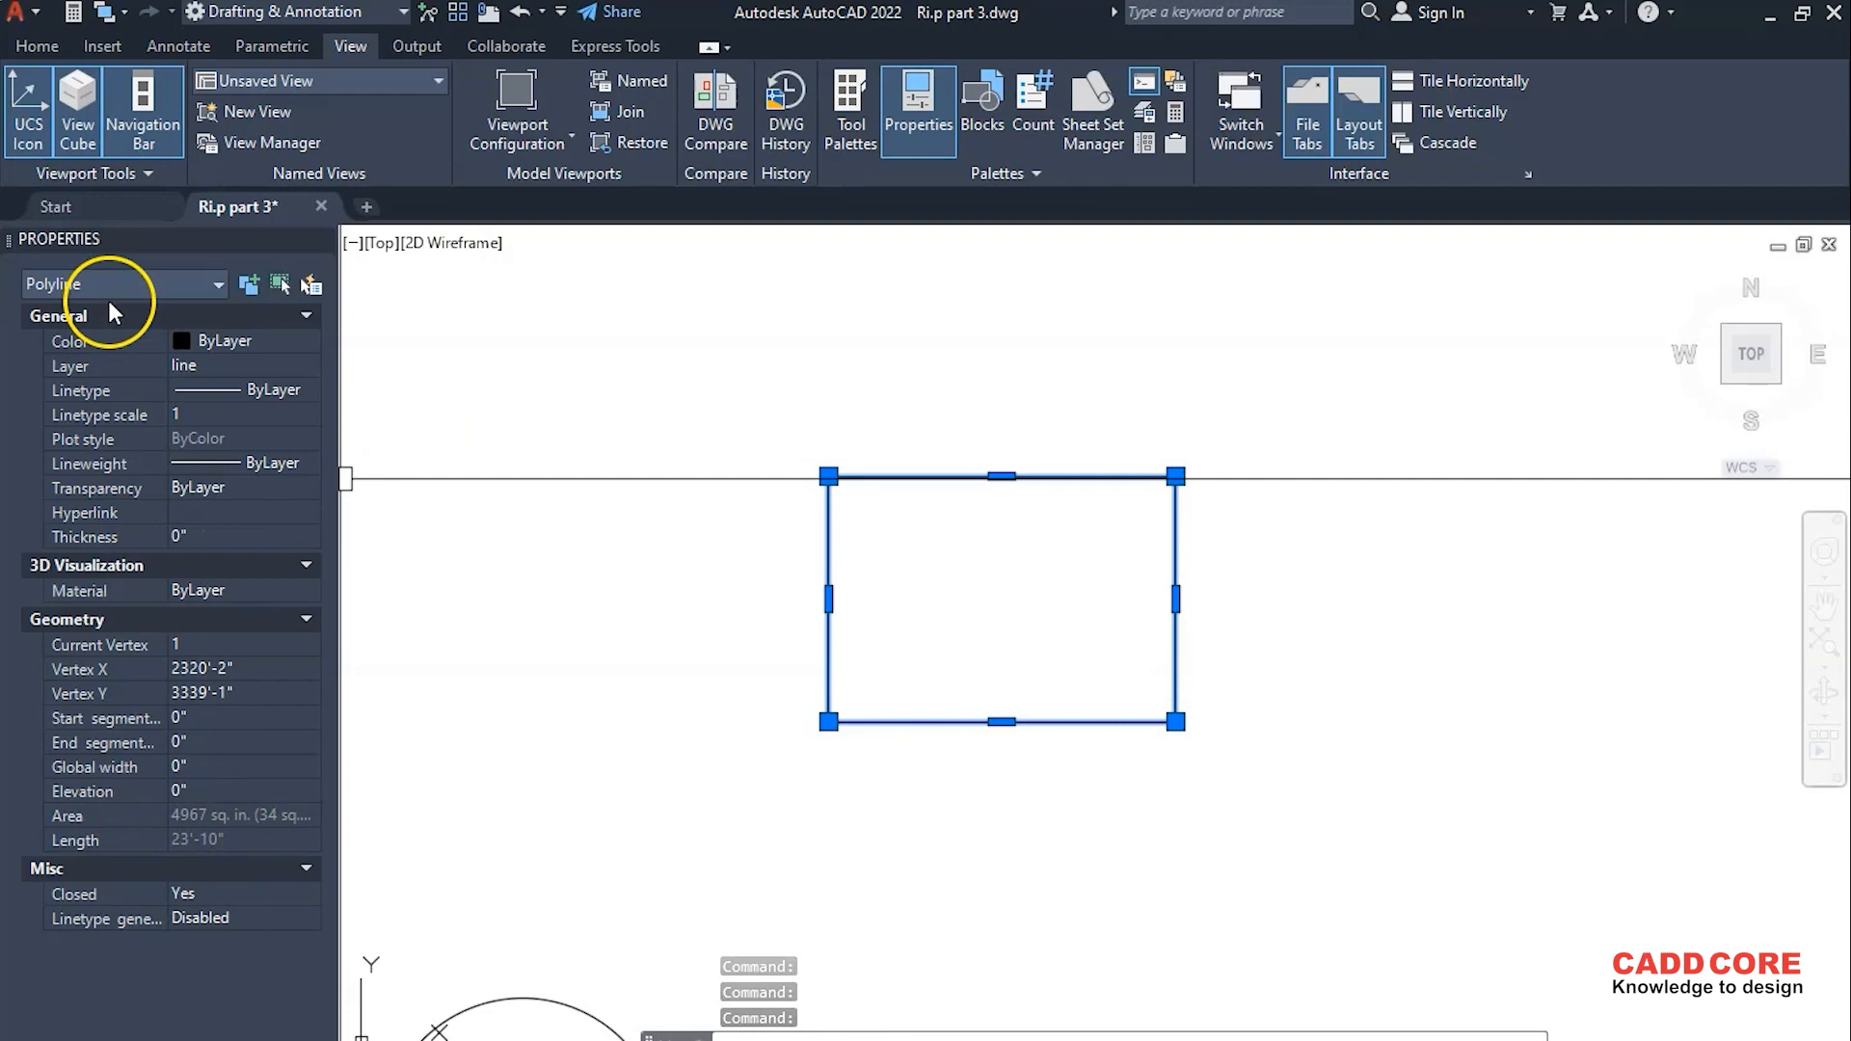
left_click(324, 237)
key("Escape")
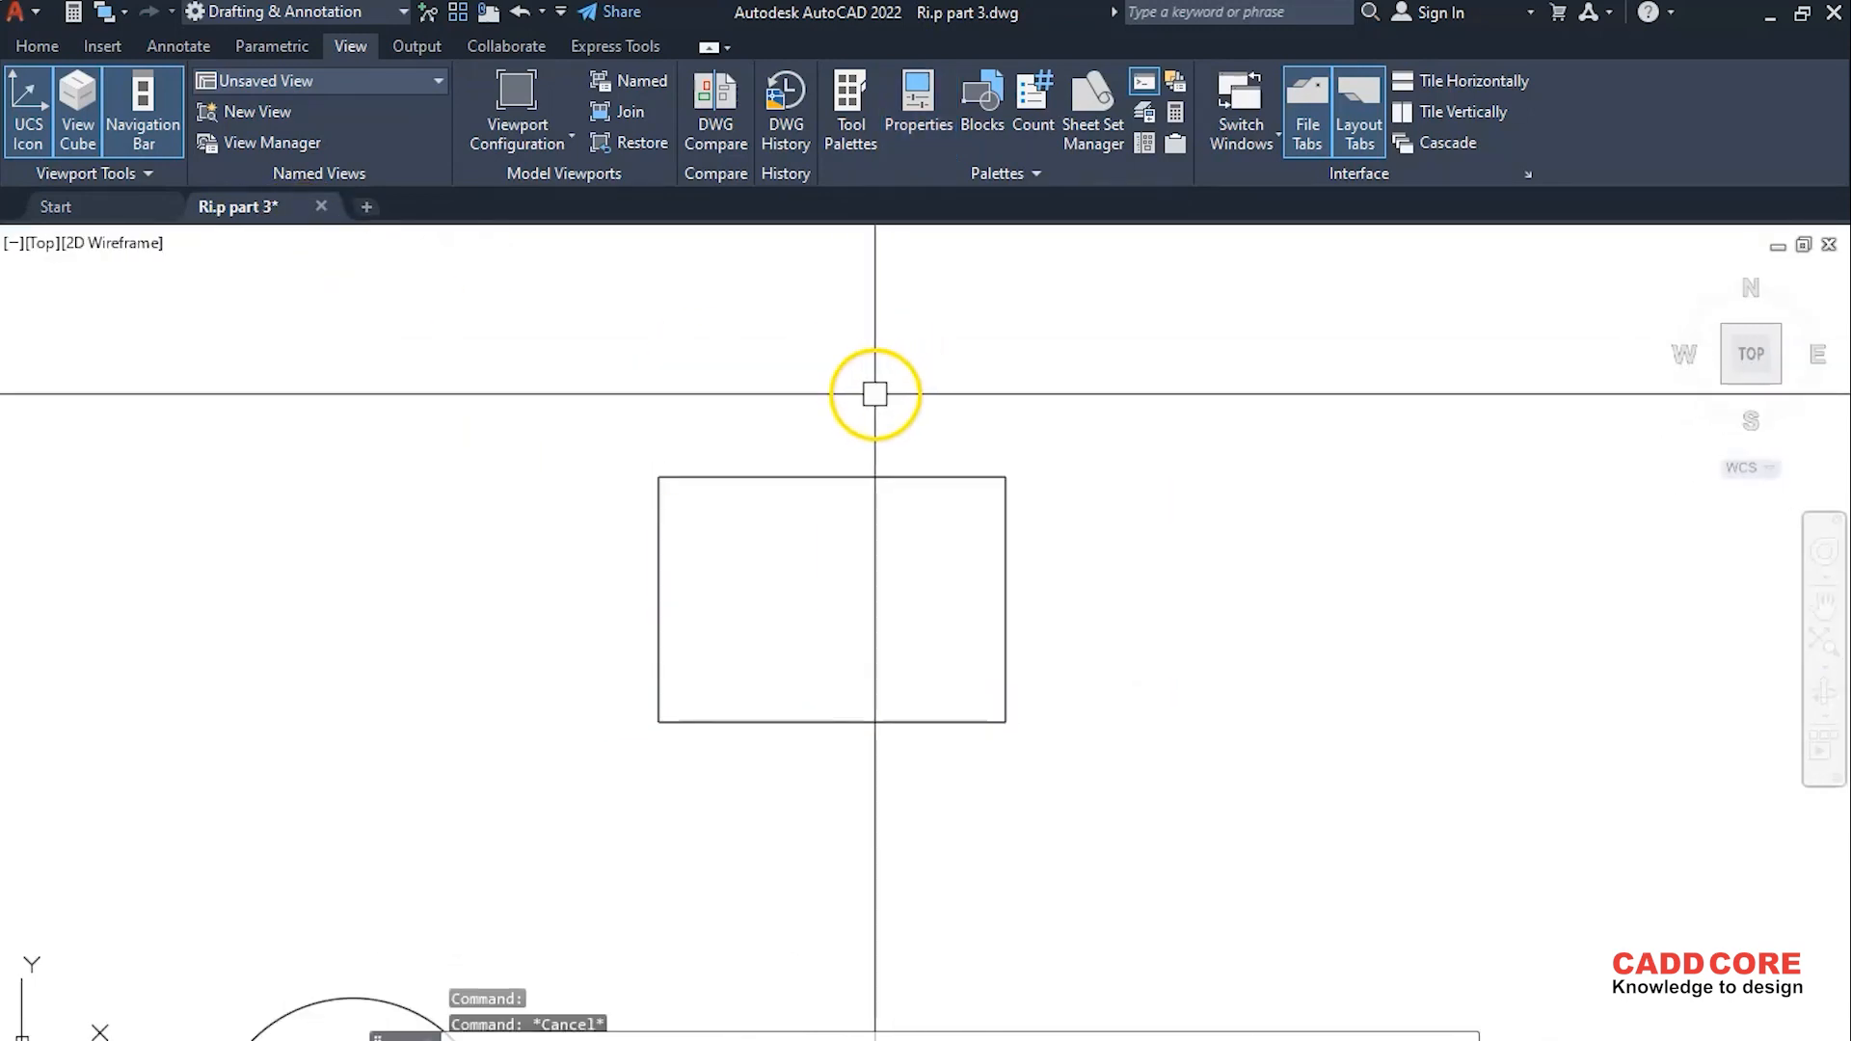
- Insert the imperial Aluminum Window (Elevation) and Fluorescent (Recessed) blocks beside the rectangle from the architectural tool palette, and close the palette
left_click(856, 124)
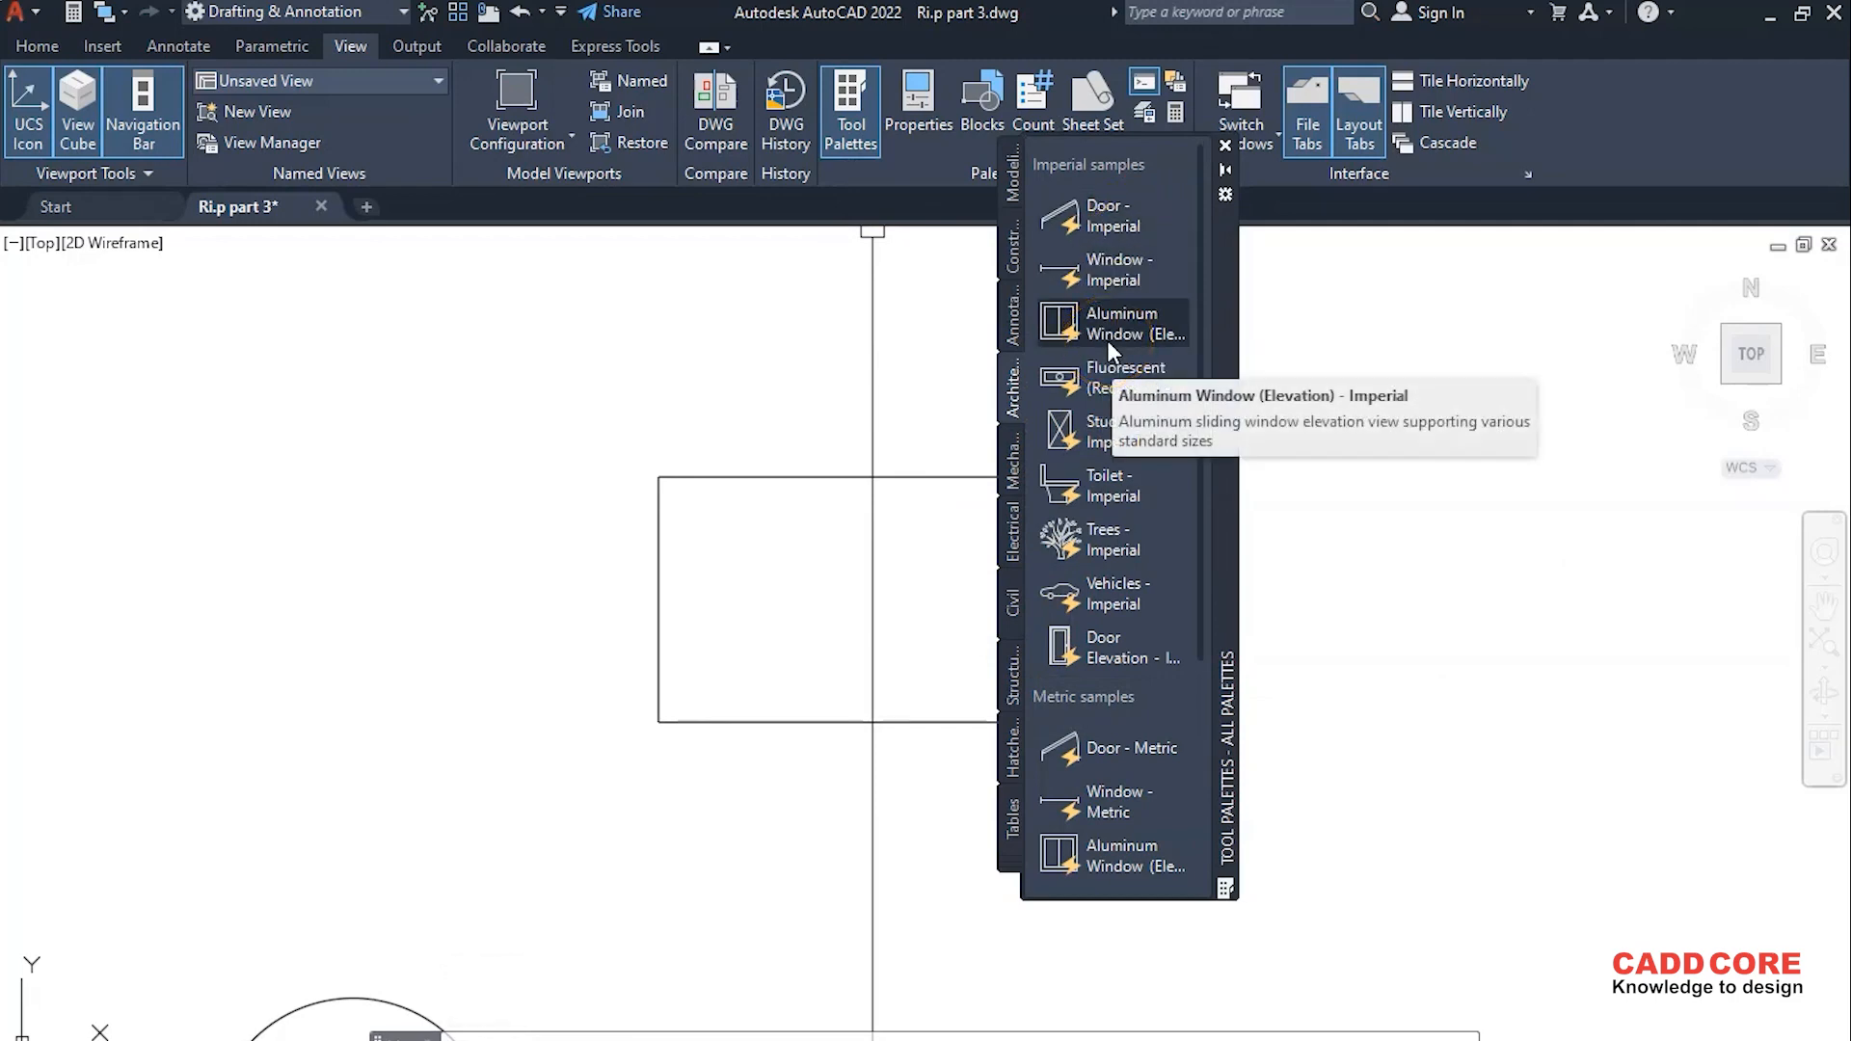
mouse_move(1116, 326)
left_mouse_down()
mouse_move(736, 505)
mouse_move(488, 579)
mouse_move(458, 706)
mouse_move(460, 679)
left_mouse_up()
mouse_move(1123, 381)
left_mouse_down()
mouse_move(364, 529)
mouse_move(464, 422)
left_mouse_up()
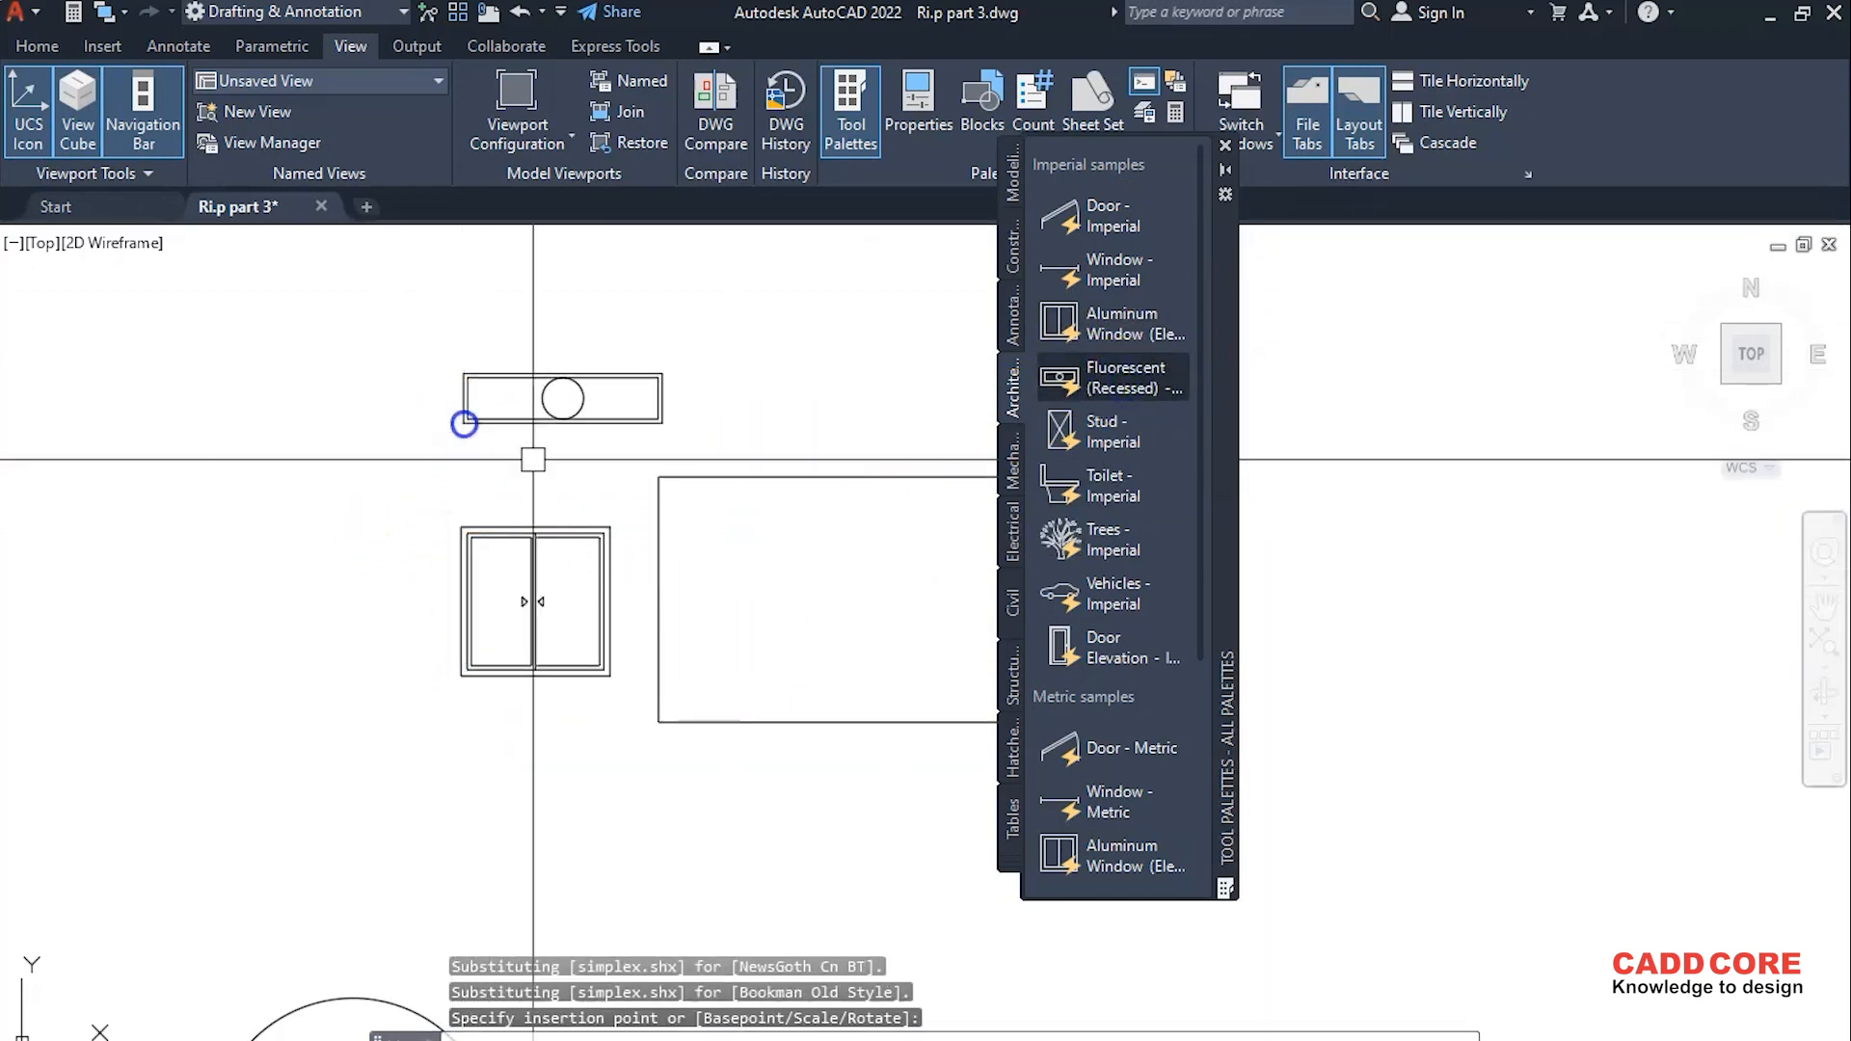
left_click(1224, 146)
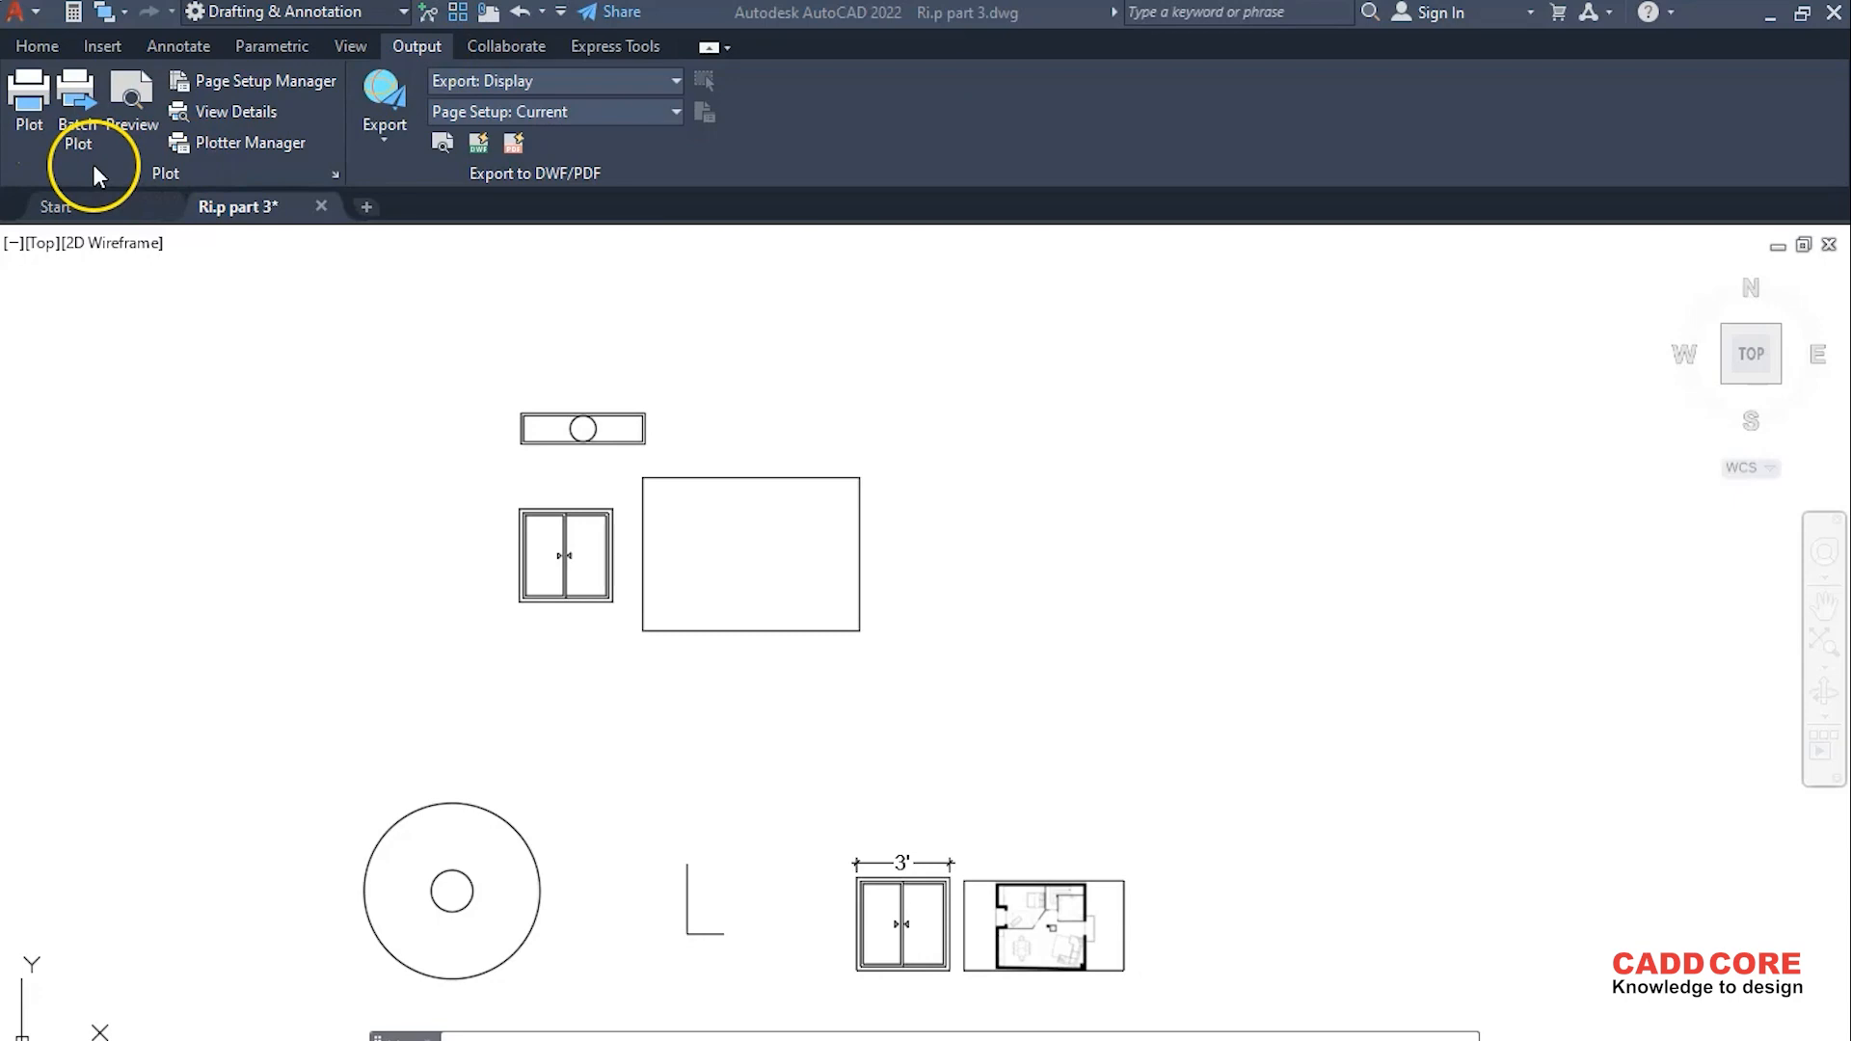
- Try to plot the model's Display area with no plotter selected, and cancel the plot
left_click(28, 114)
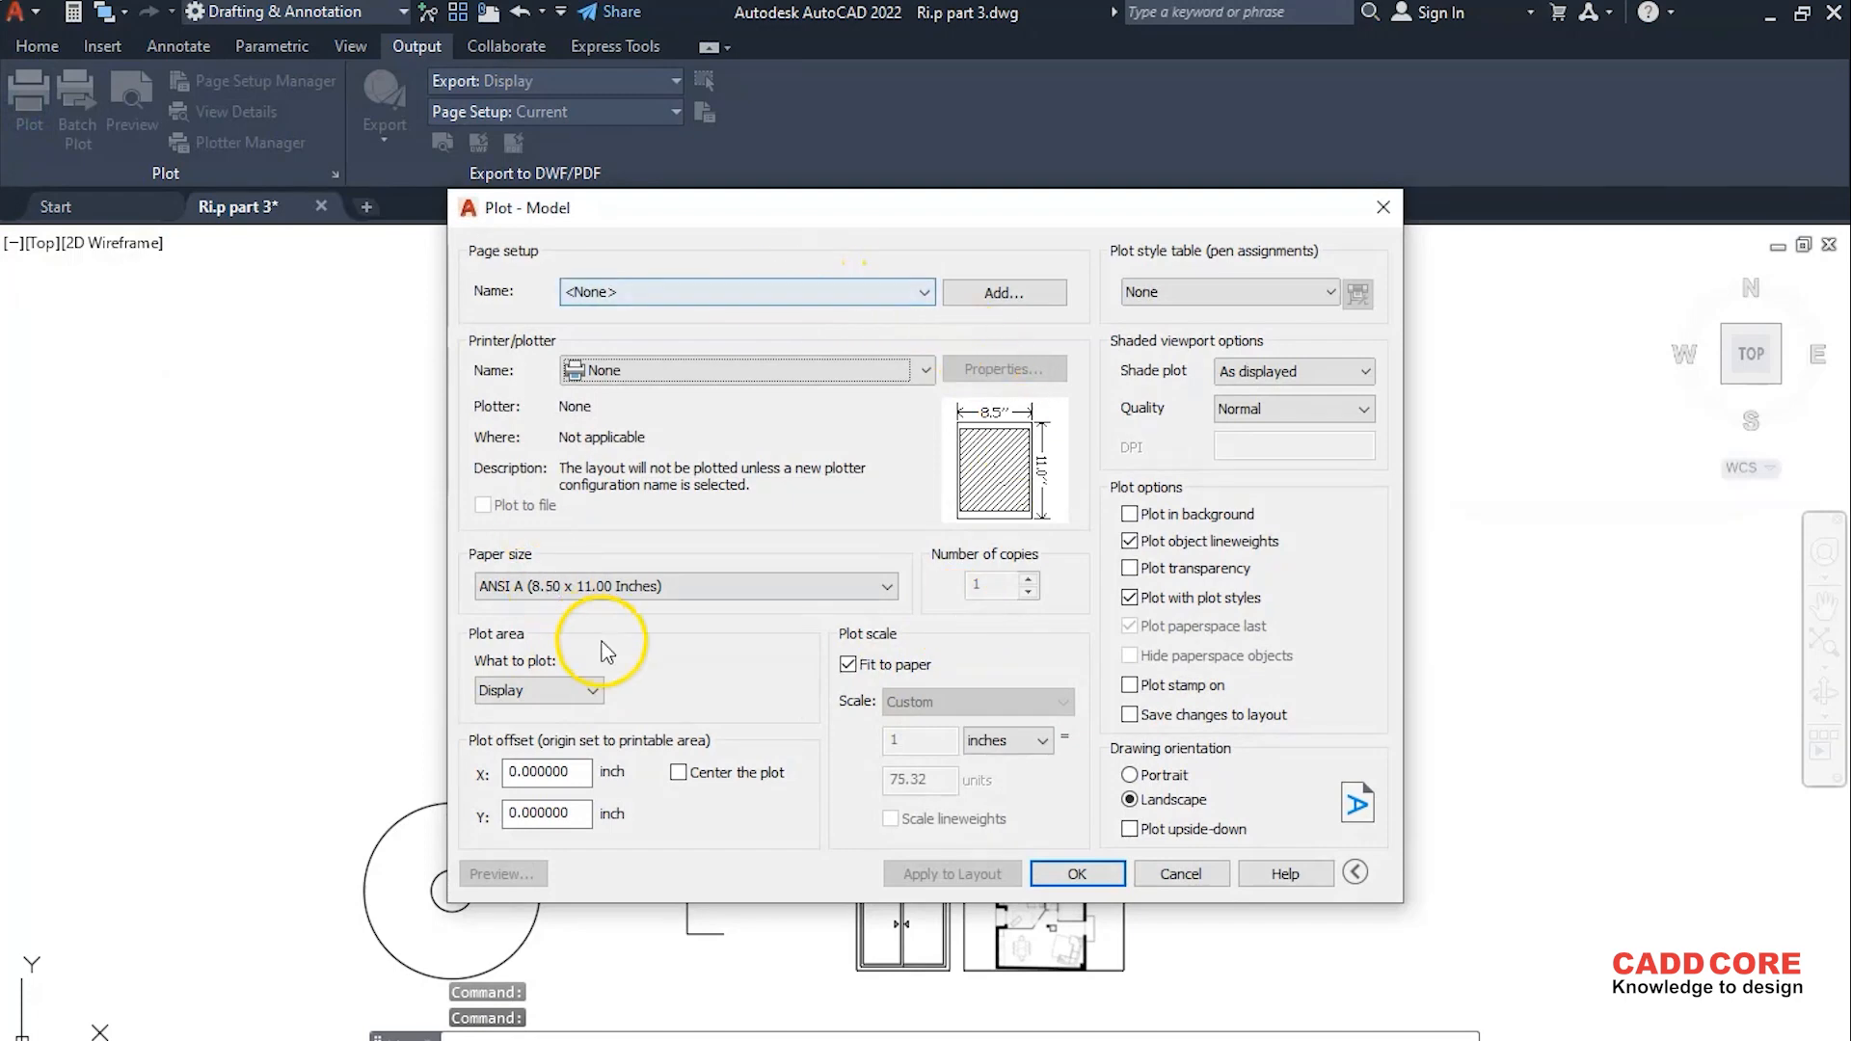
left_click_drag(772, 214, 965, 195)
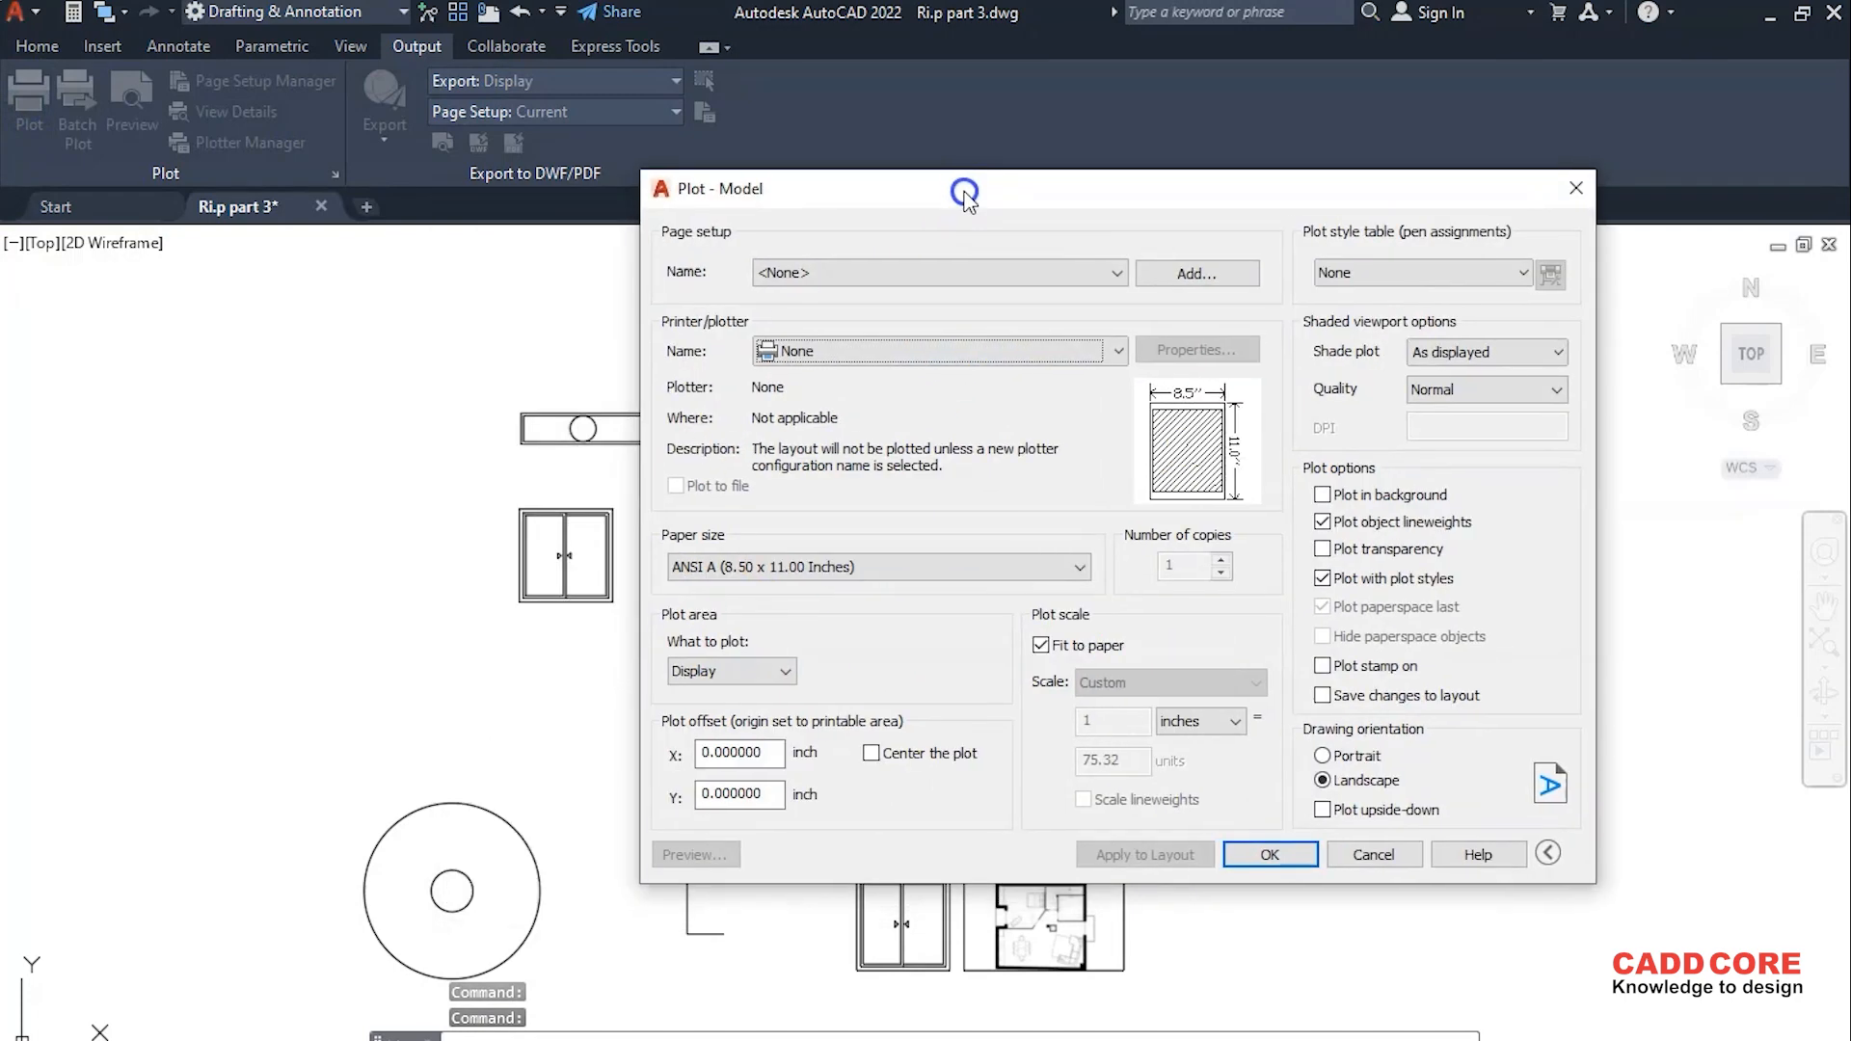
left_click(1269, 854)
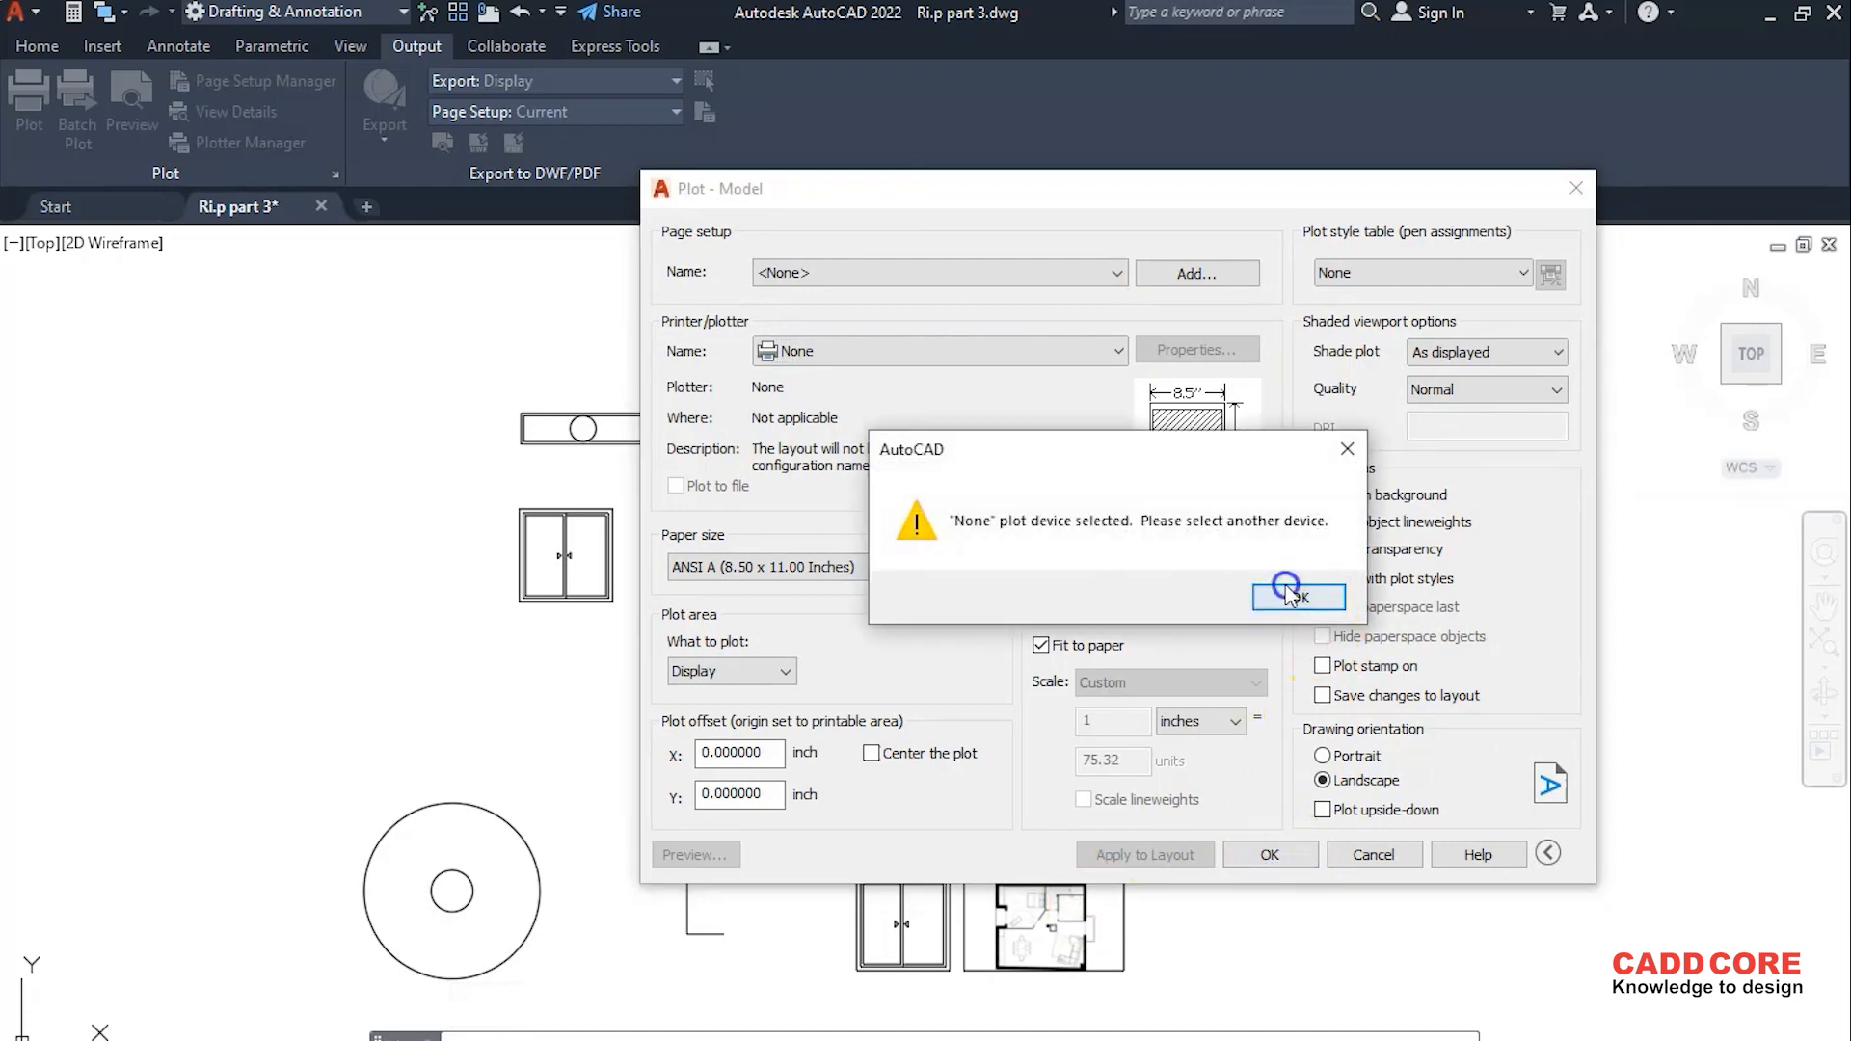
left_click(1296, 597)
left_click(1374, 854)
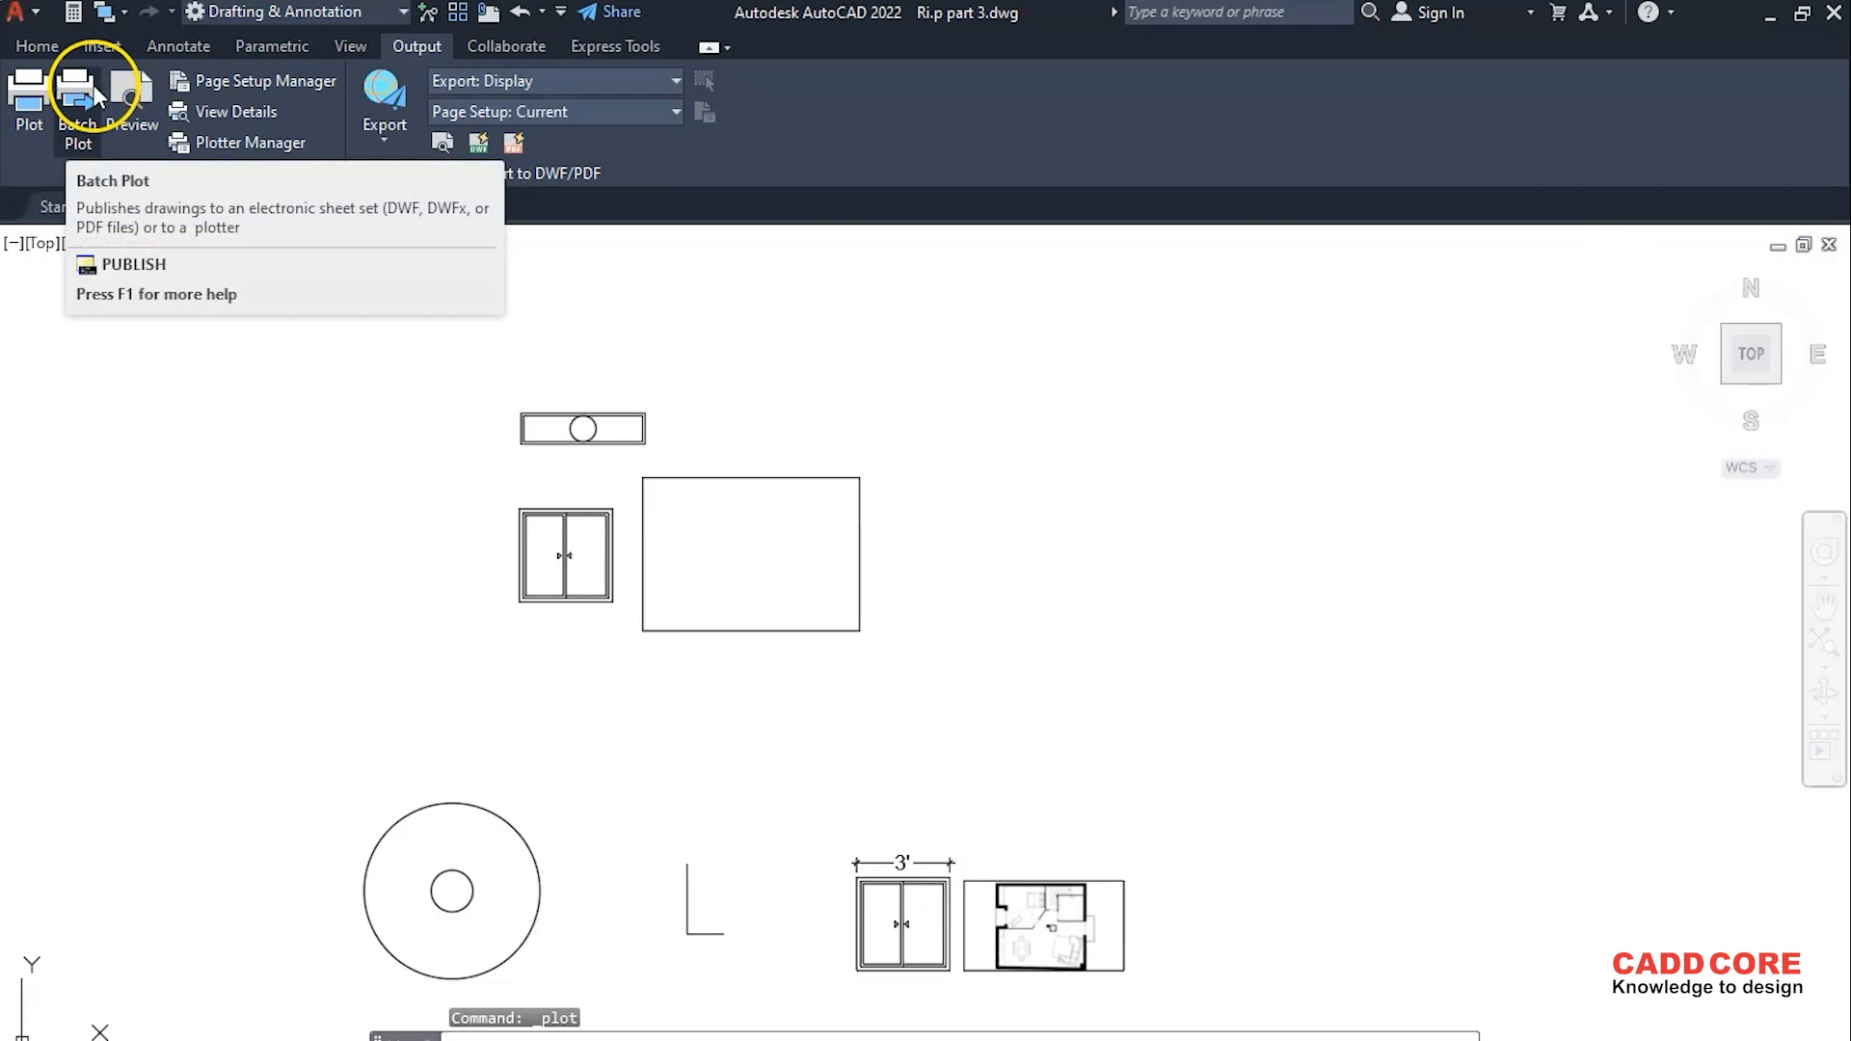
- Examine the Batch Plot publishing settings and sheet list, and leave without publishing or saving the sheet list
left_click(82, 113)
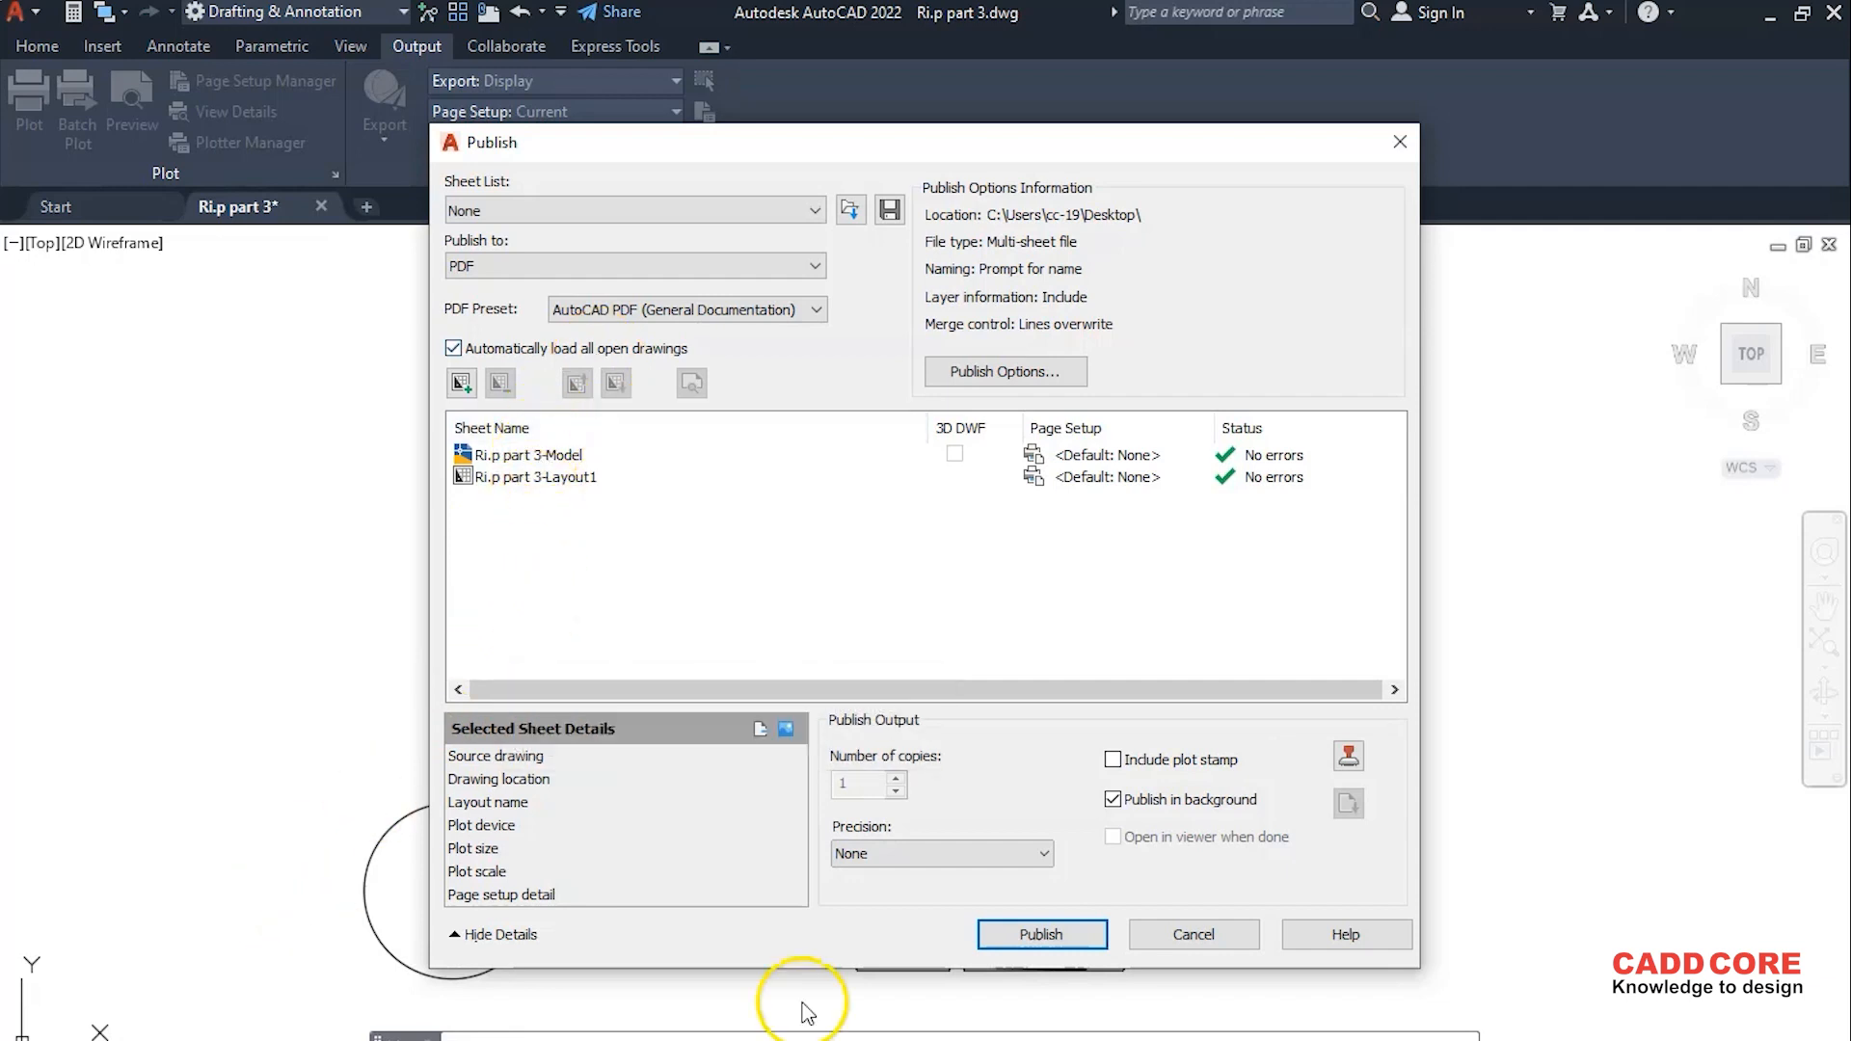
left_click(1164, 935)
left_click(1029, 567)
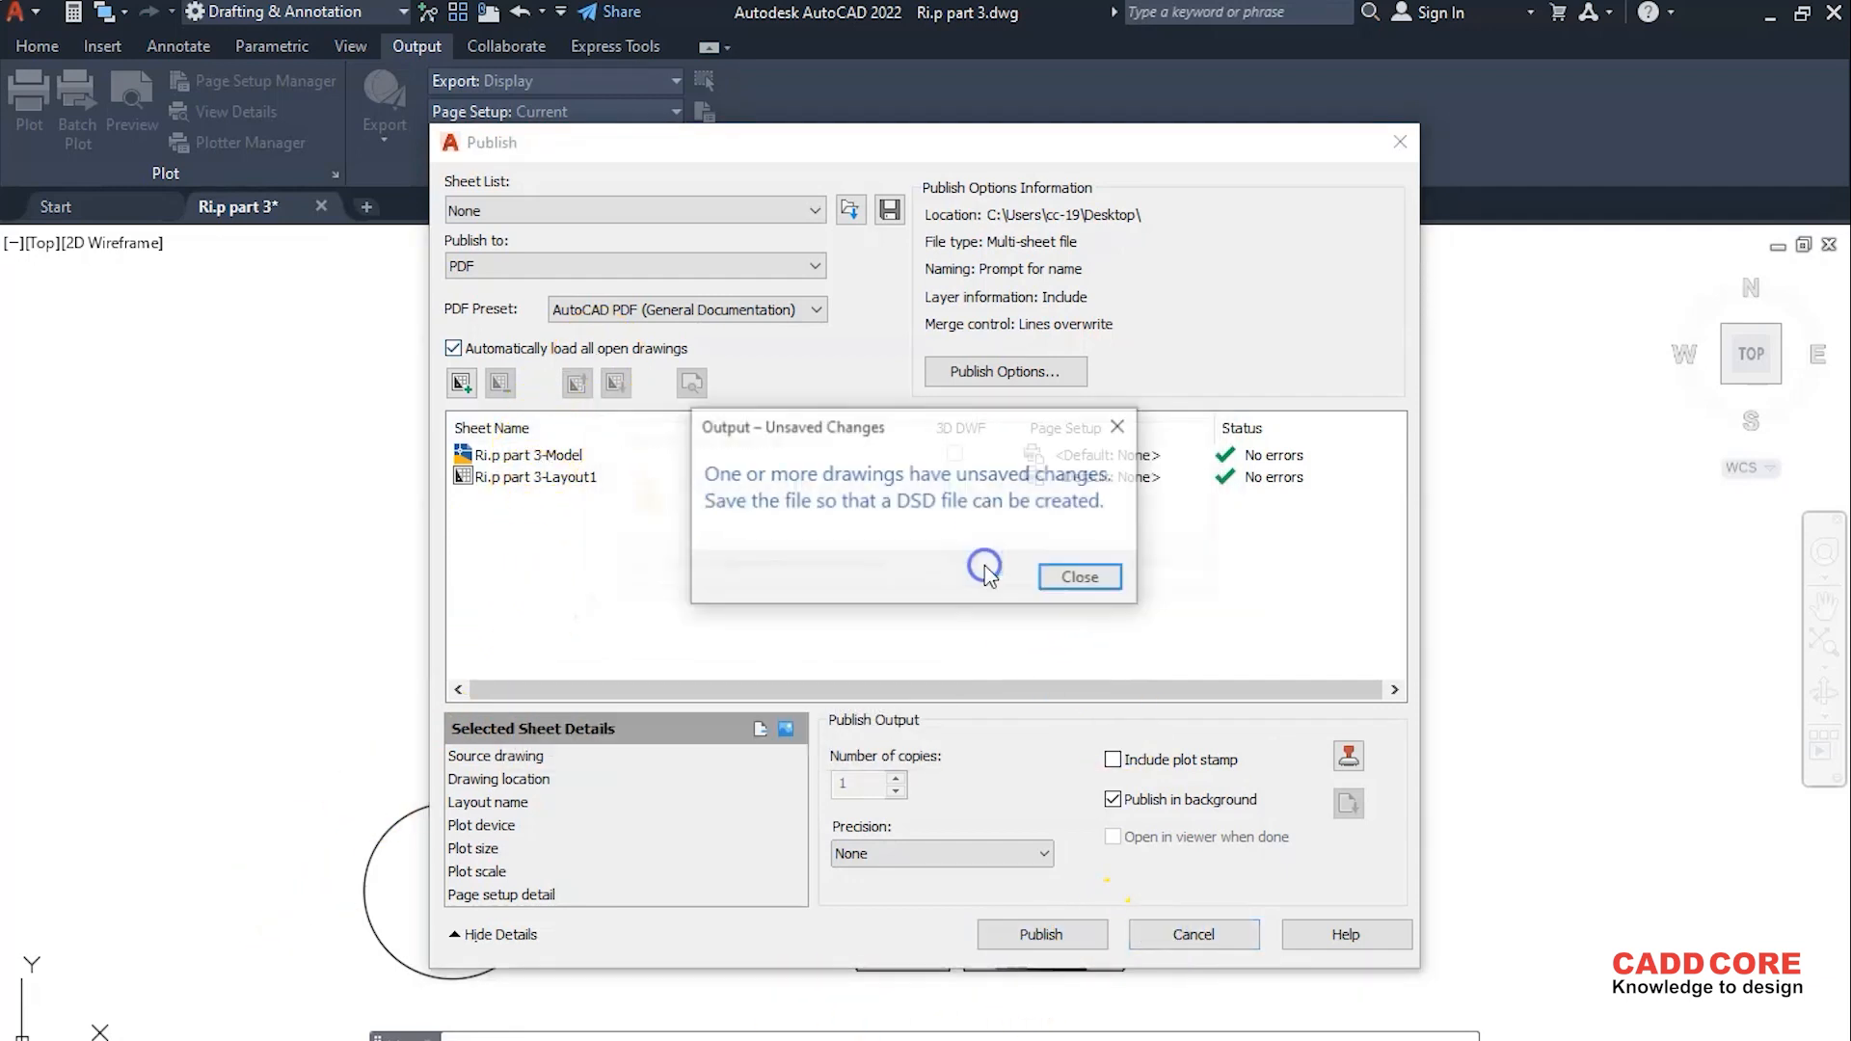
left_click(1067, 576)
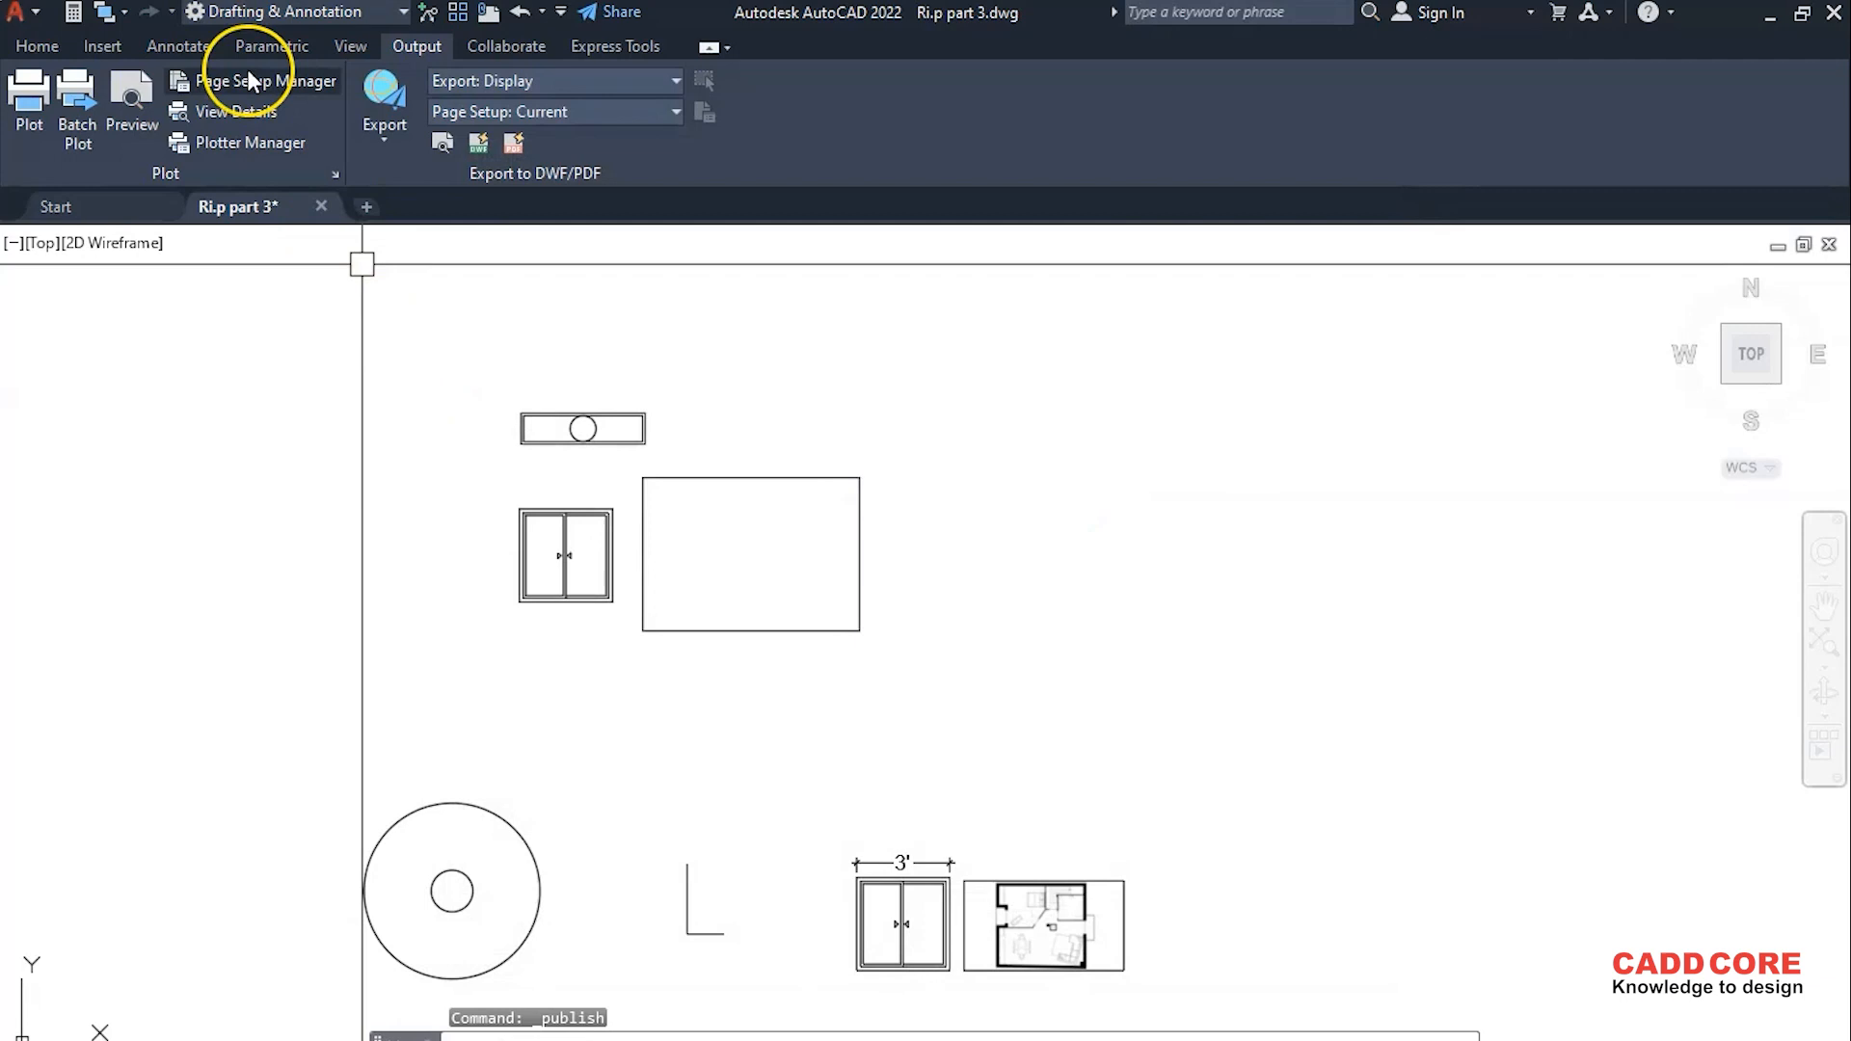
- Look over the available Collaborate and Express Tools commands
left_click(507, 48)
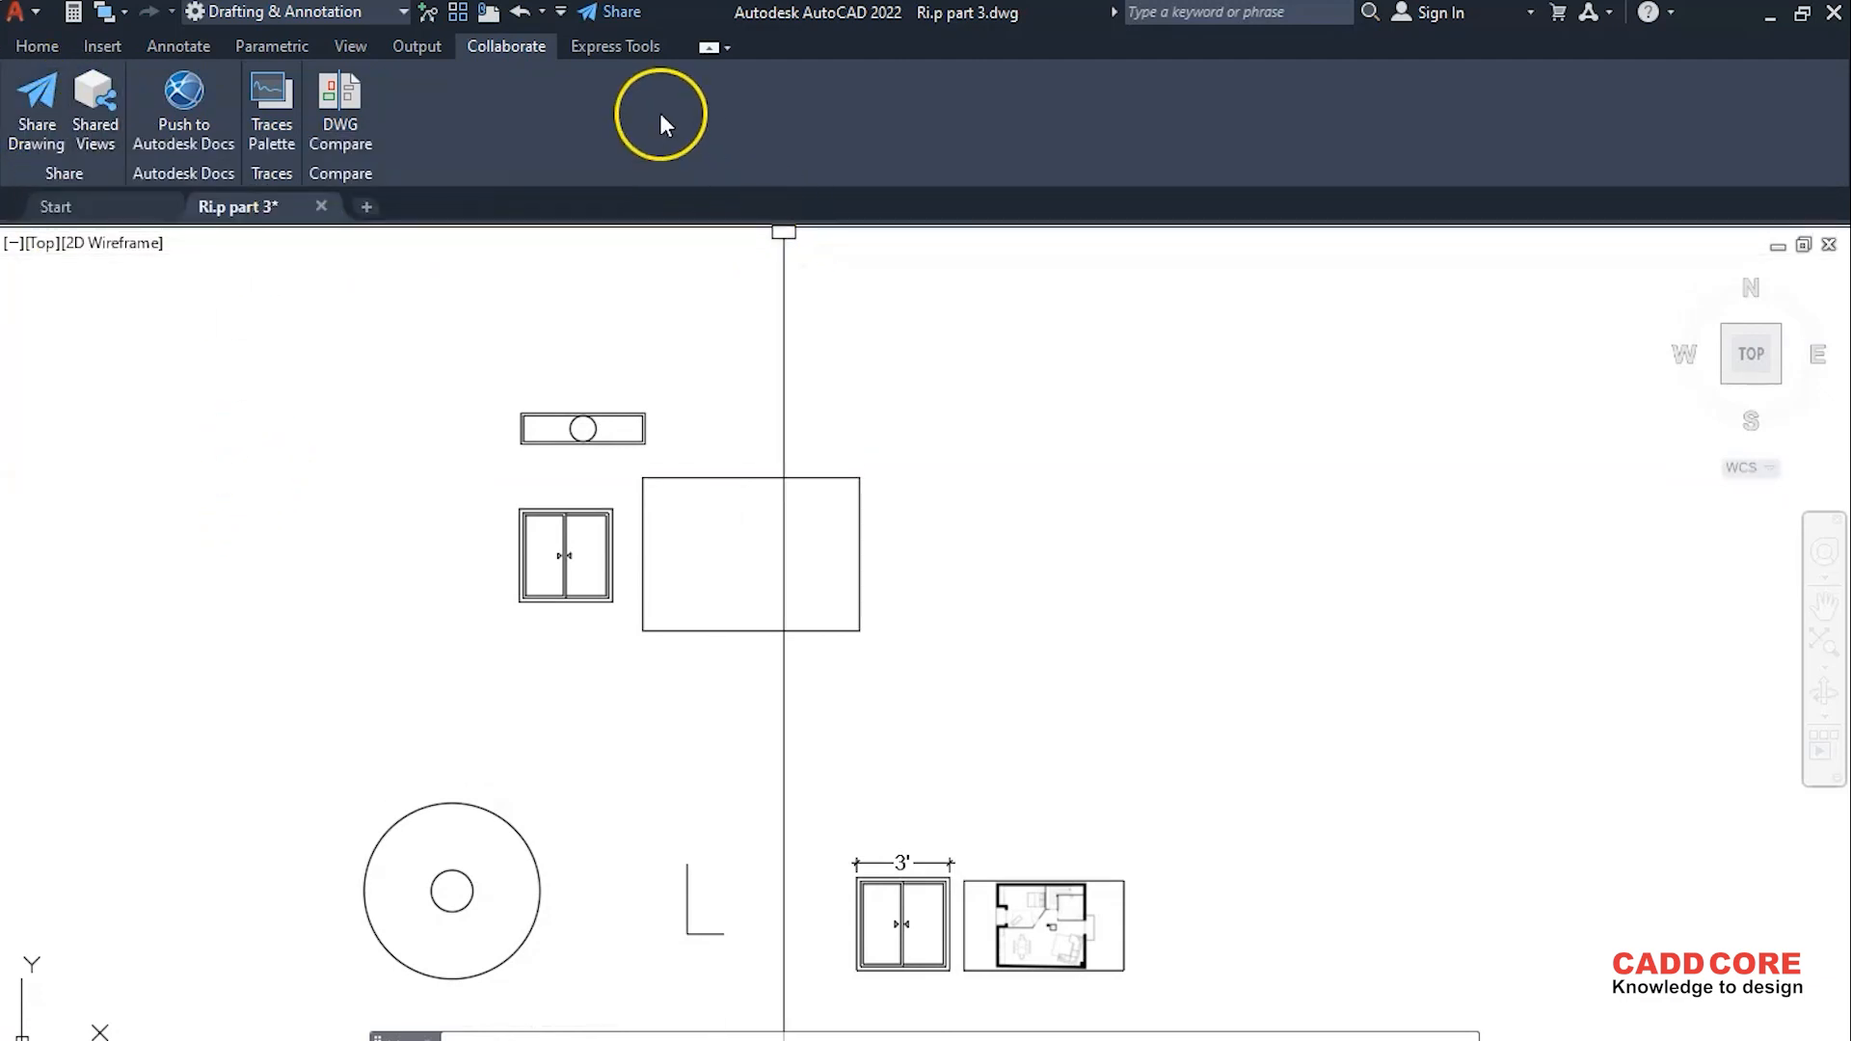
left_click(617, 46)
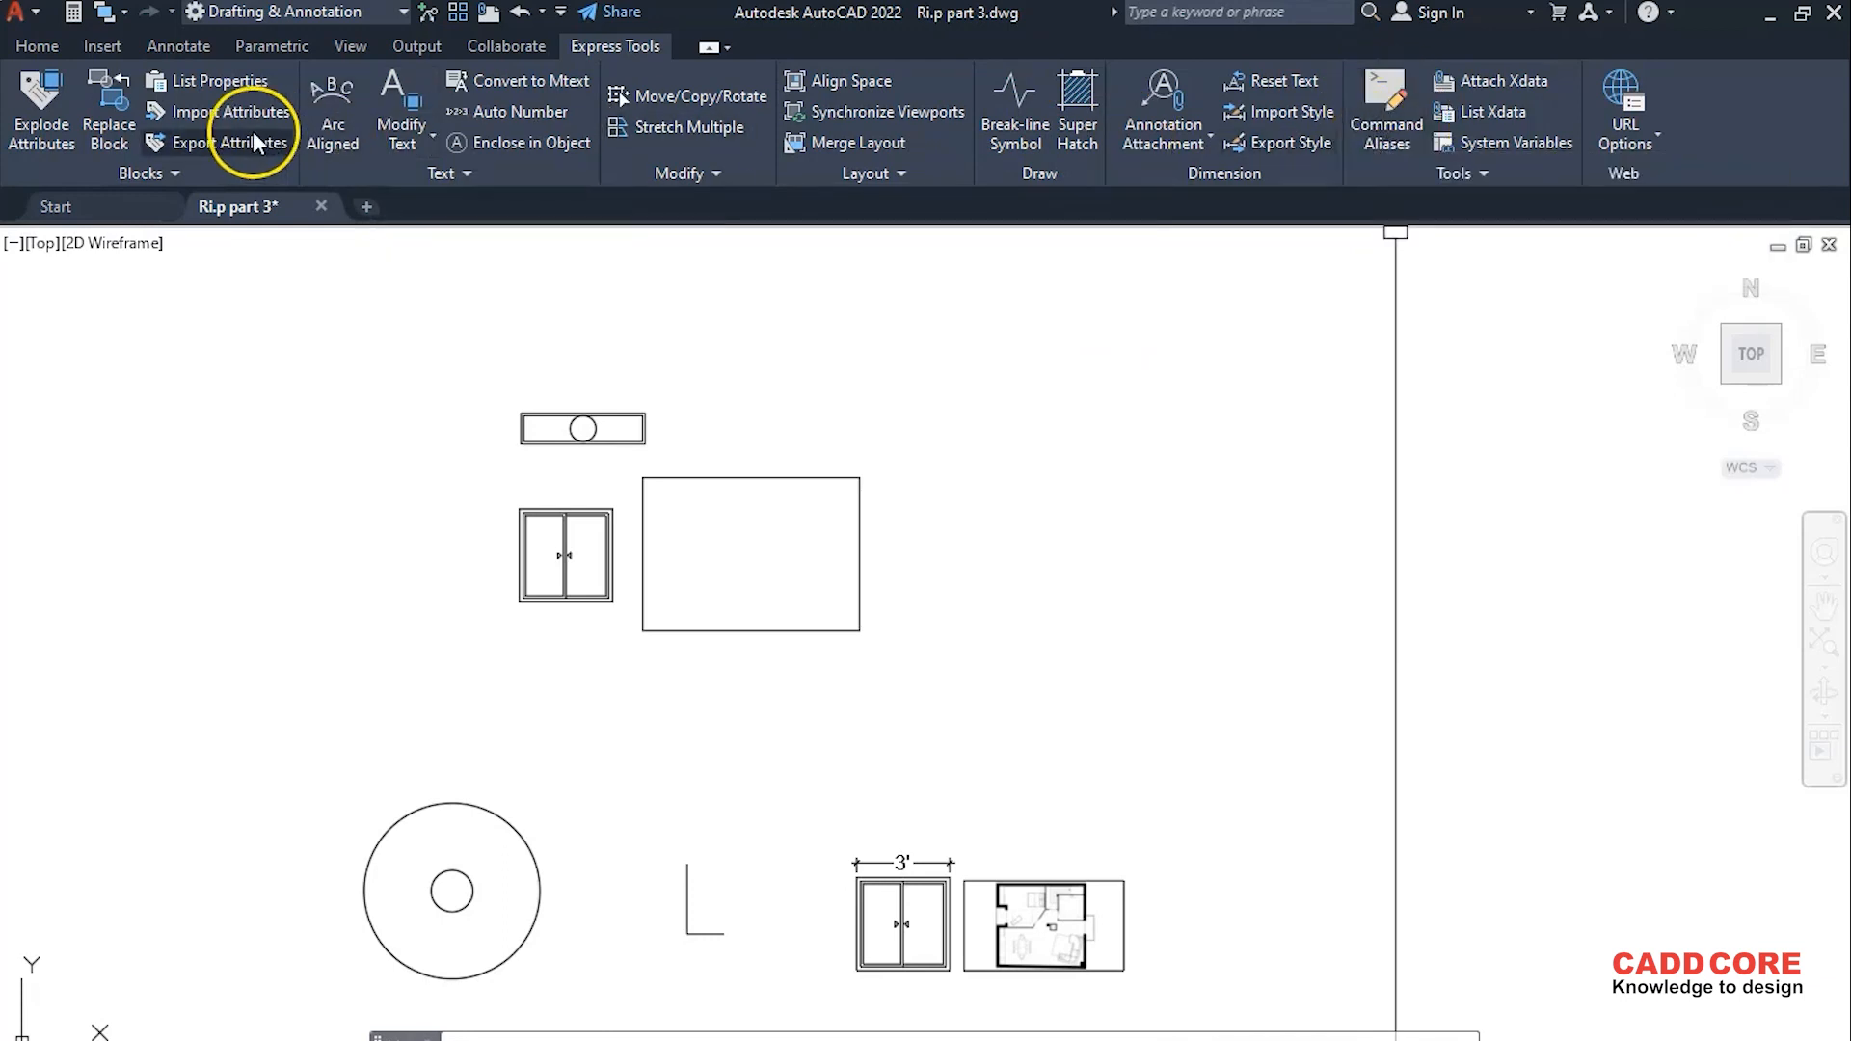
scroll(944, 489, "down", 2)
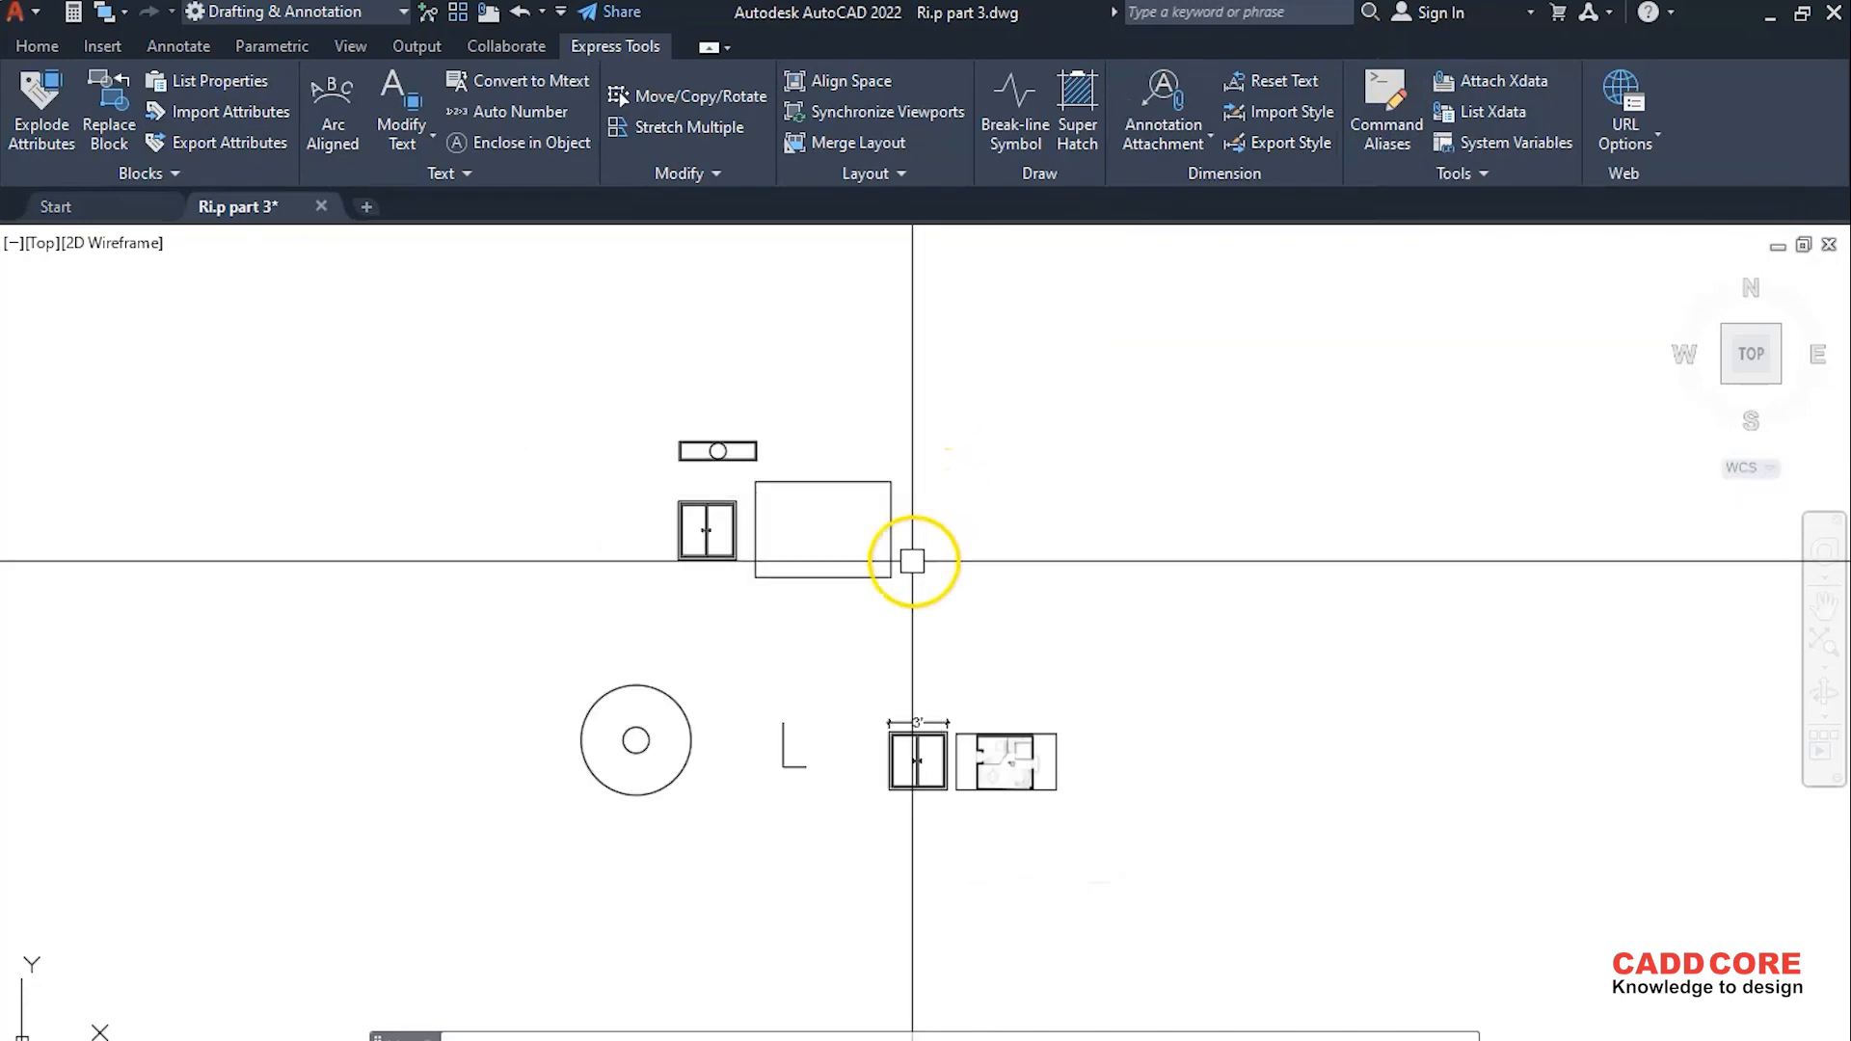
scroll(921, 576, "up", 2)
middle_click_drag(1063, 535, 1060, 512)
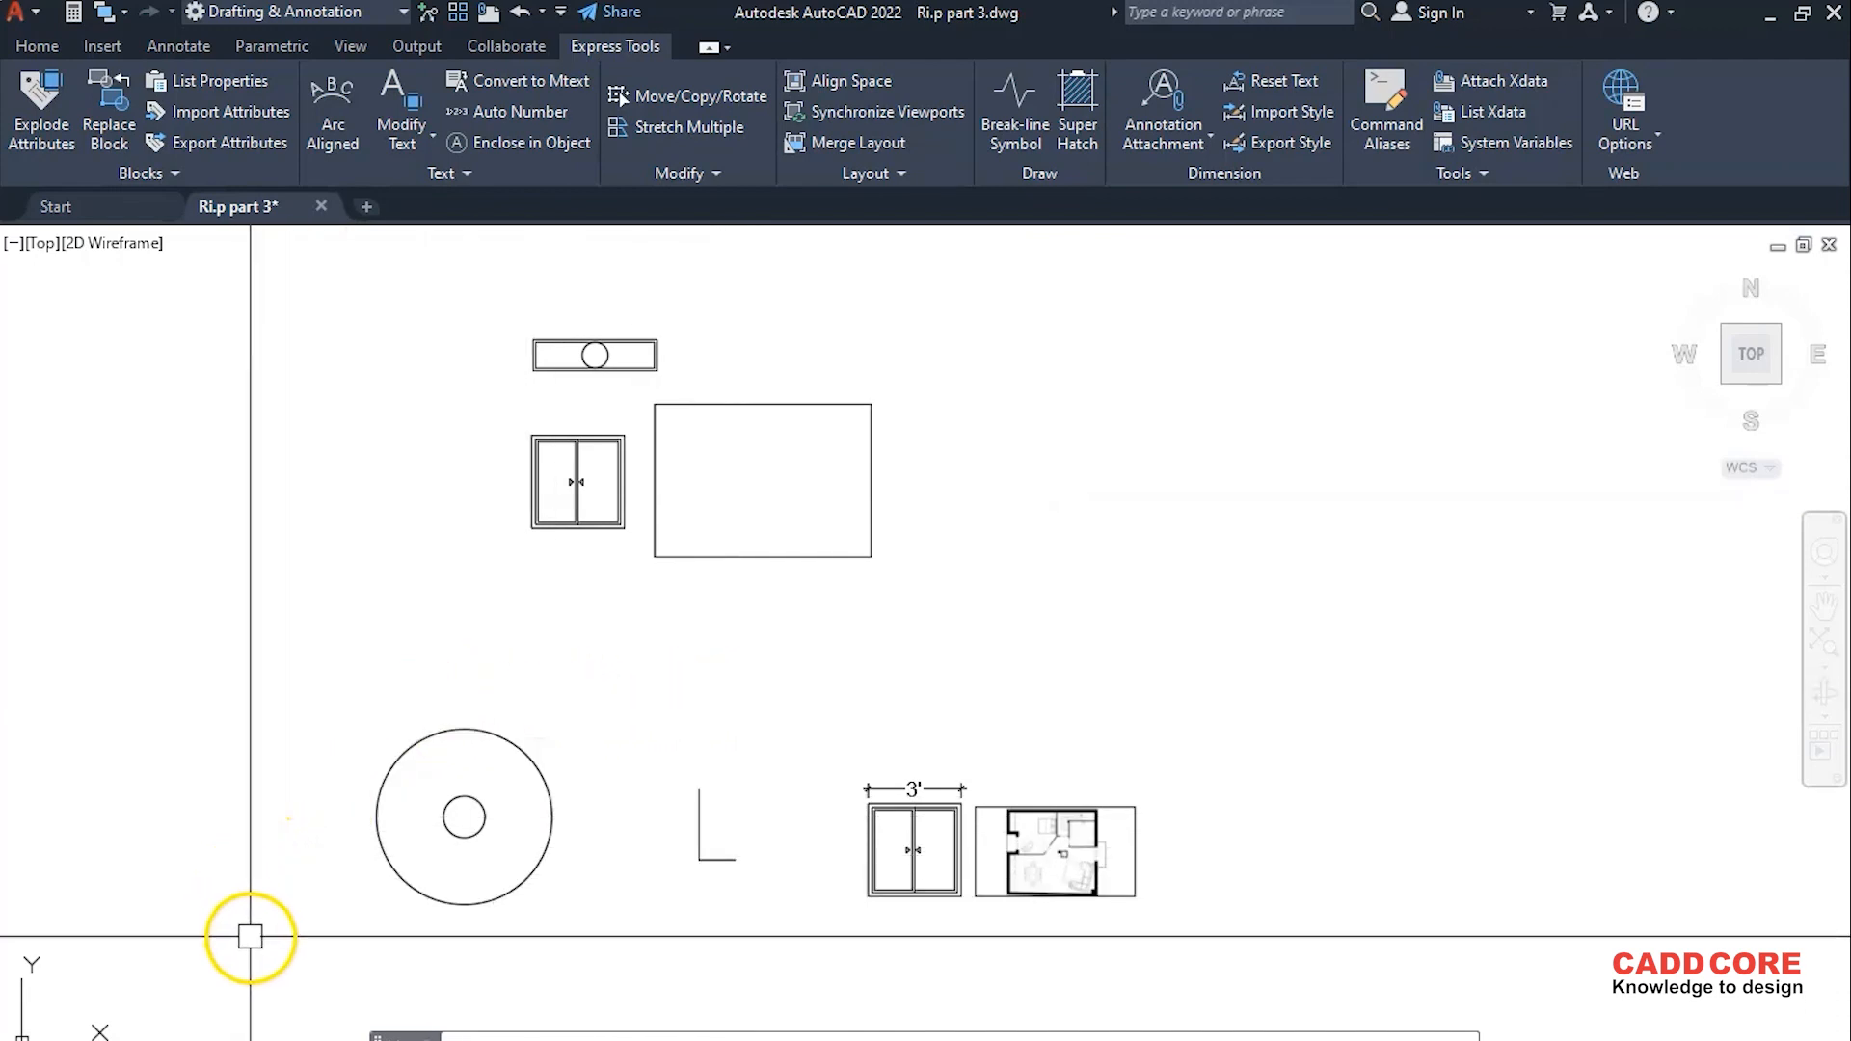
middle_click_drag(252, 929, 259, 873)
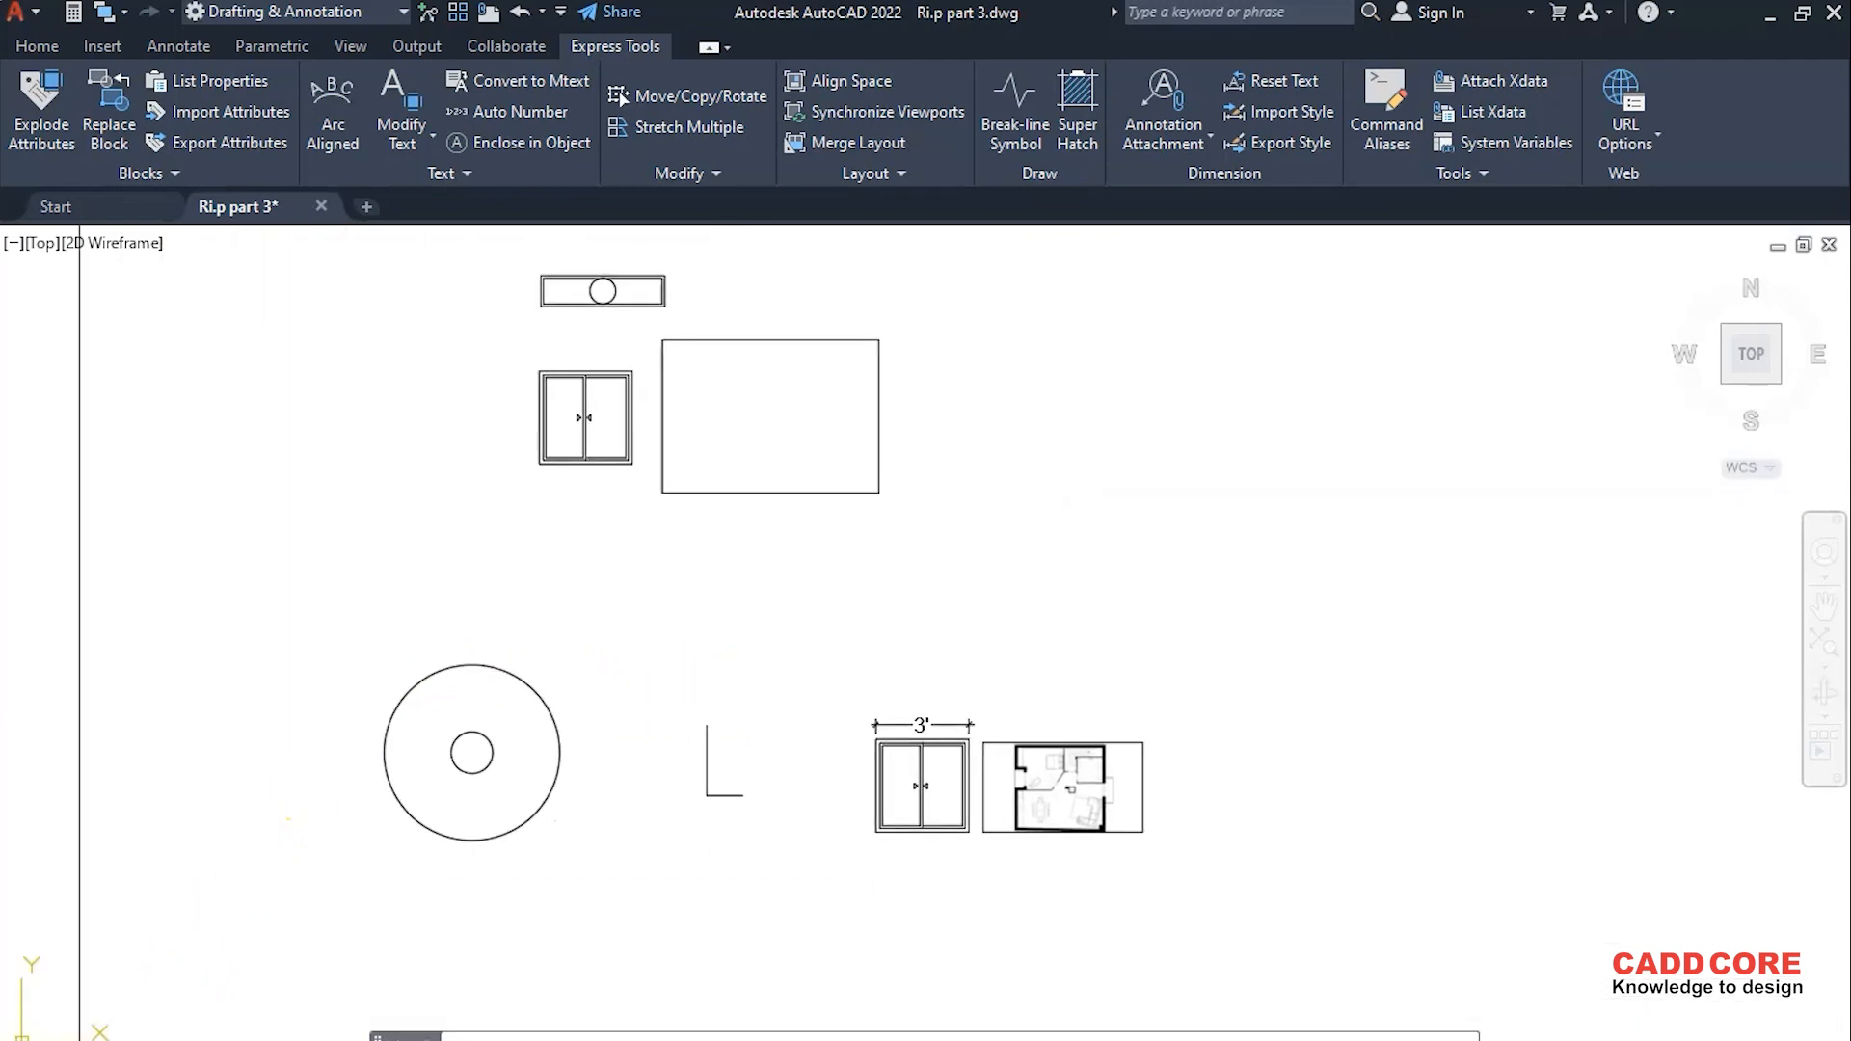